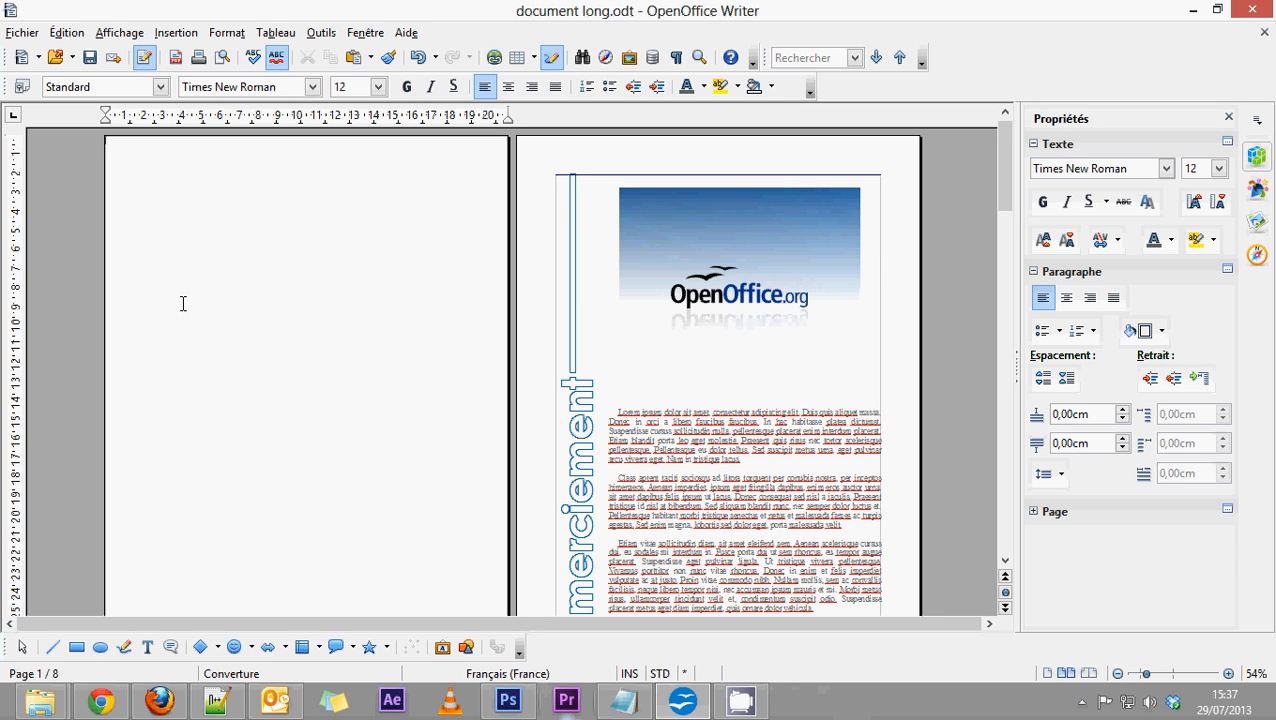
Switch to Chrome and go back to the earlier "wallpaper abstract" image results to look them over.
{"action": "left_click", "coordinate": [100, 701]}
{"action": "left_click", "coordinate": [16, 40]}
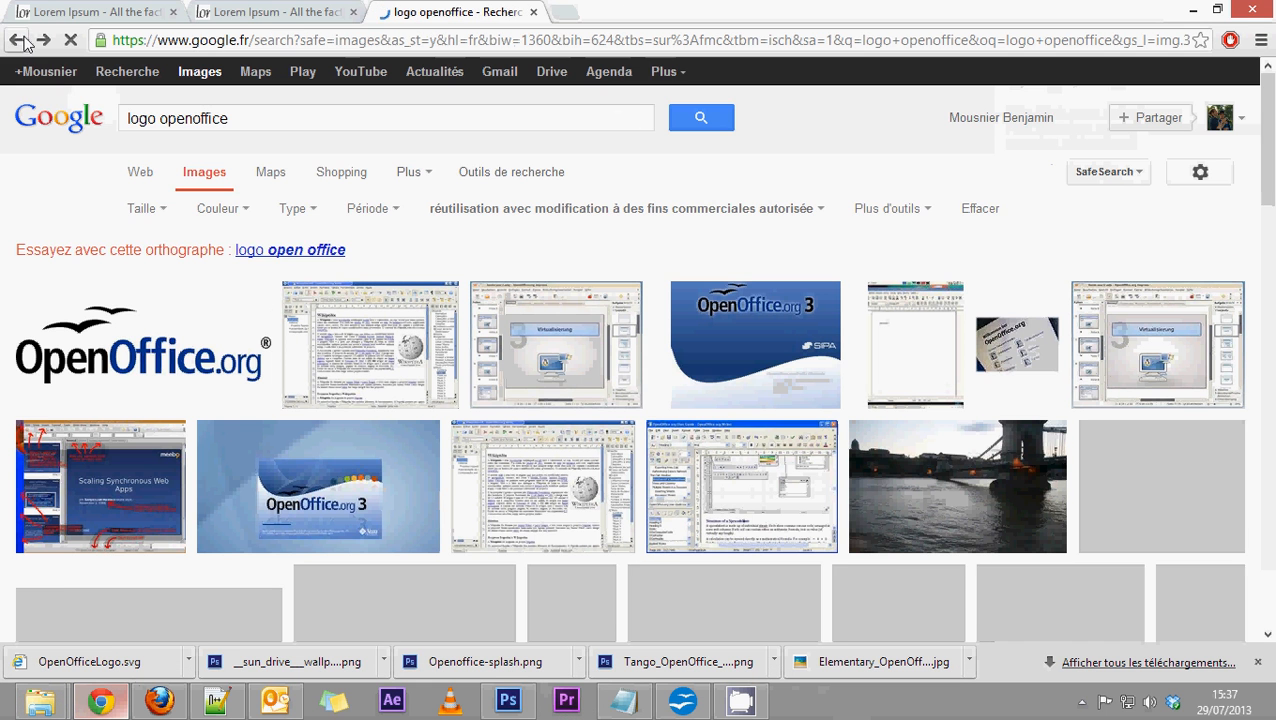
{"action": "left_click", "coordinate": [16, 40]}
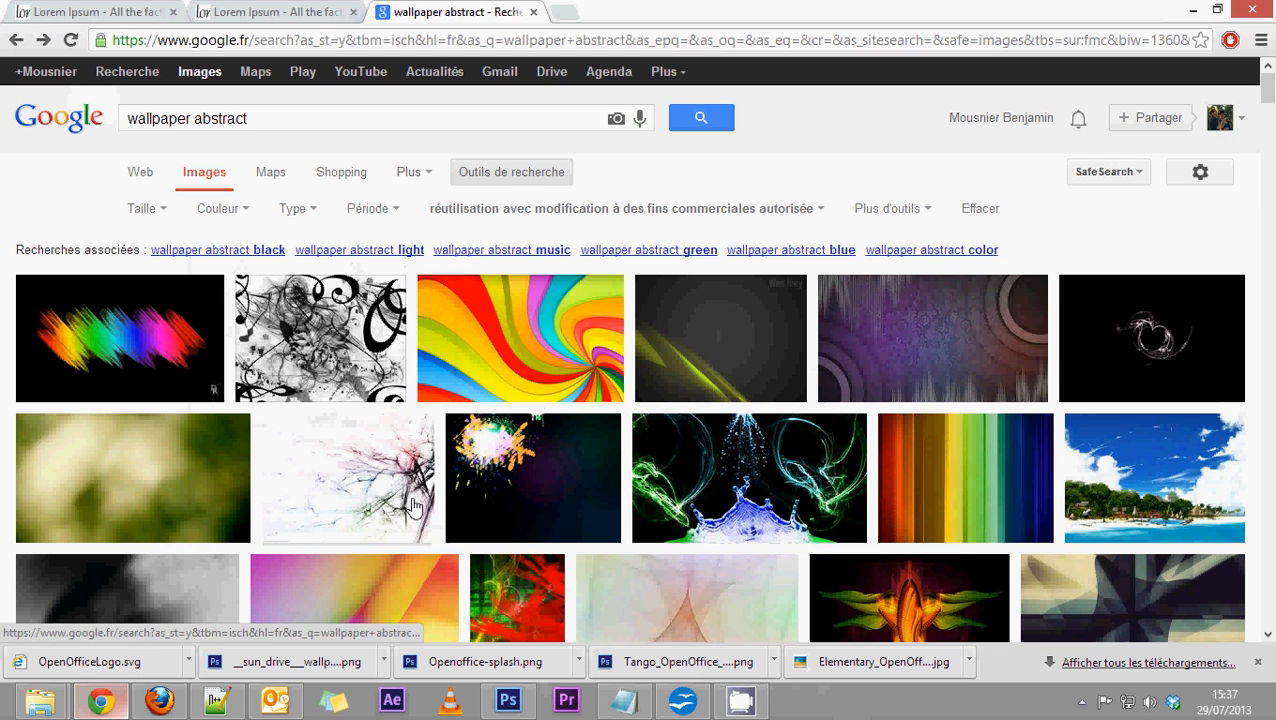
{"action": "mouse_move", "coordinate": [555, 367]}
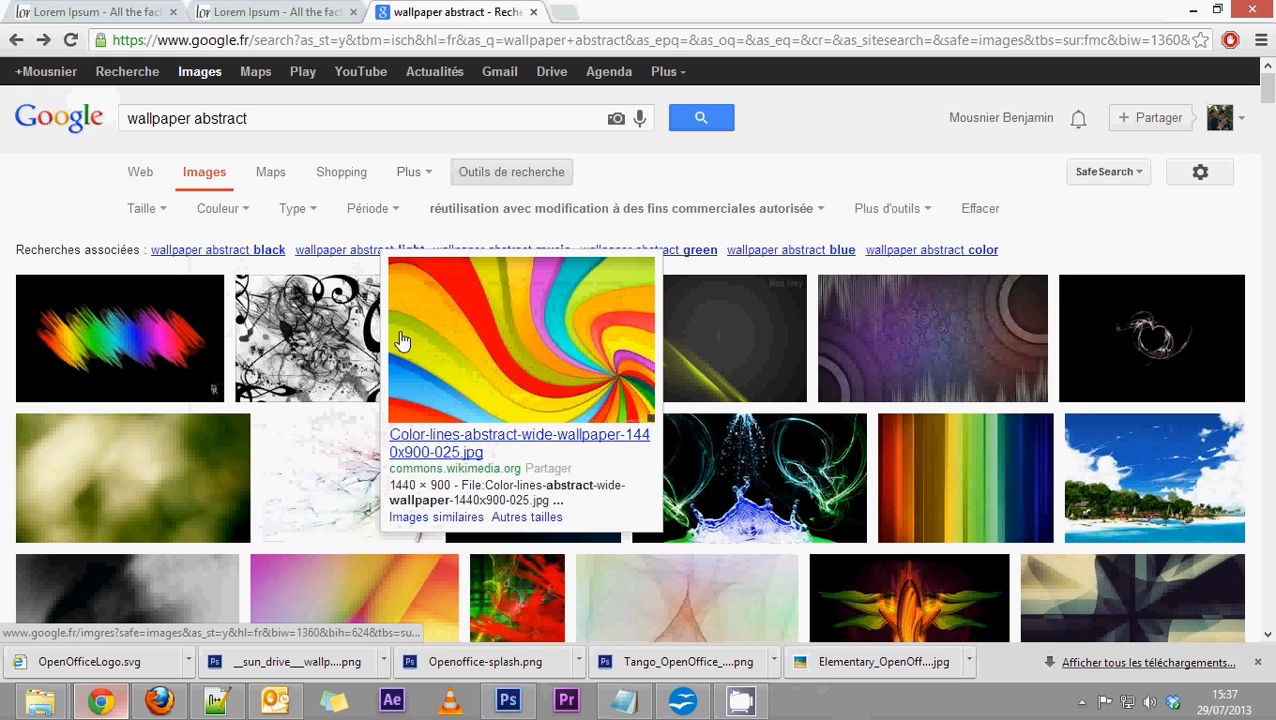
{"action": "mouse_move", "coordinate": [666, 372]}
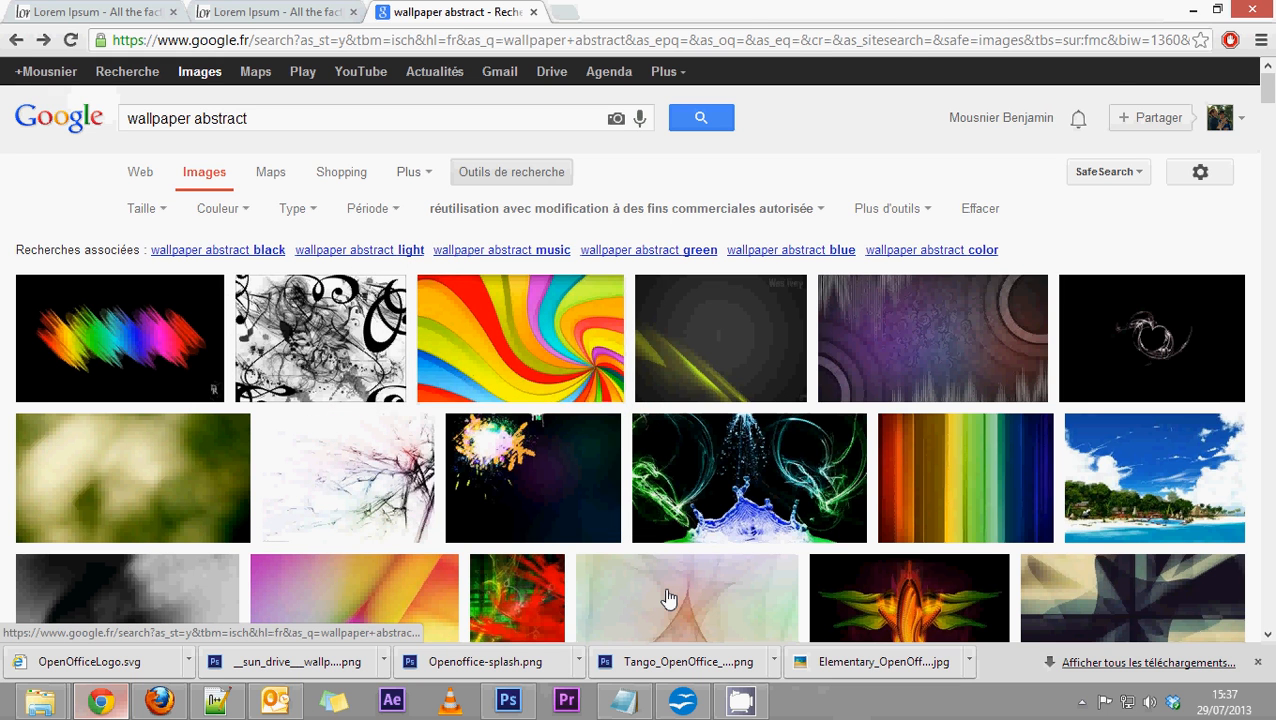
{"action": "scroll", "coordinate": [667, 598], "scroll_direction": "down", "scroll_amount": 5}
{"action": "scroll", "coordinate": [669, 598], "scroll_direction": "up", "scroll_amount": 5}
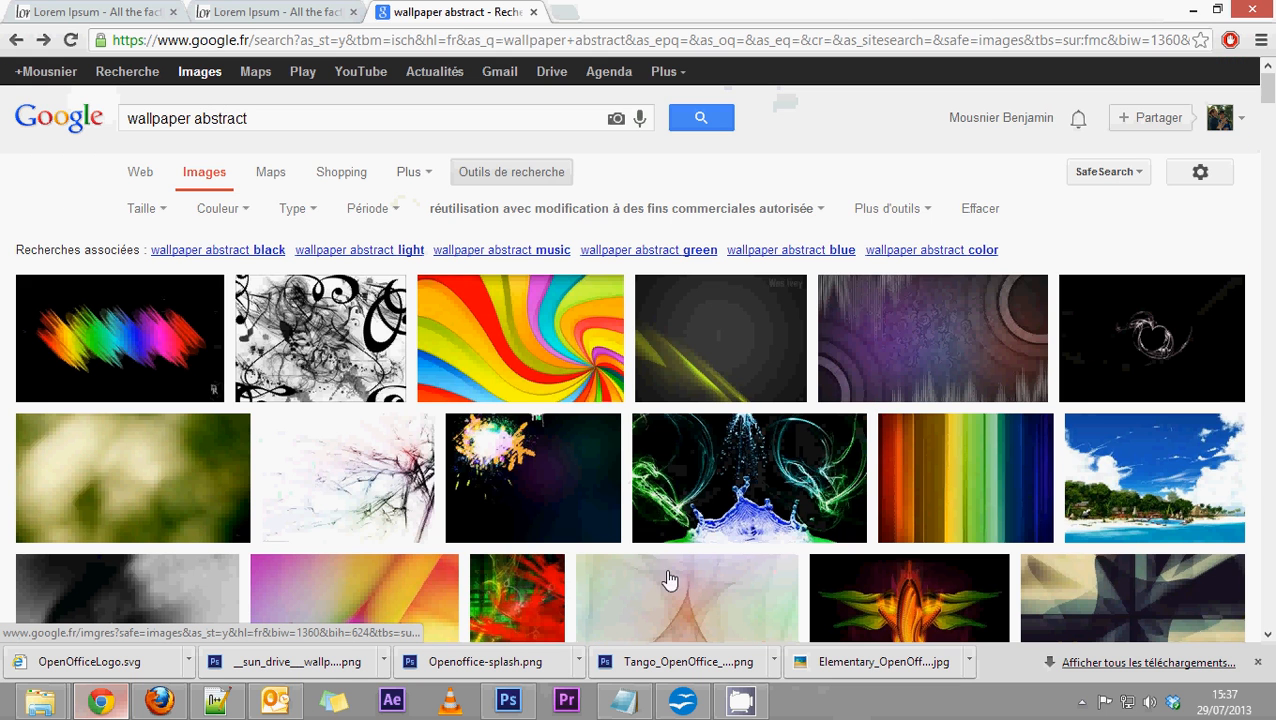
Open a blank Google Images search page and search for "wallpaper abstract".
{"action": "left_click", "coordinate": [205, 80]}
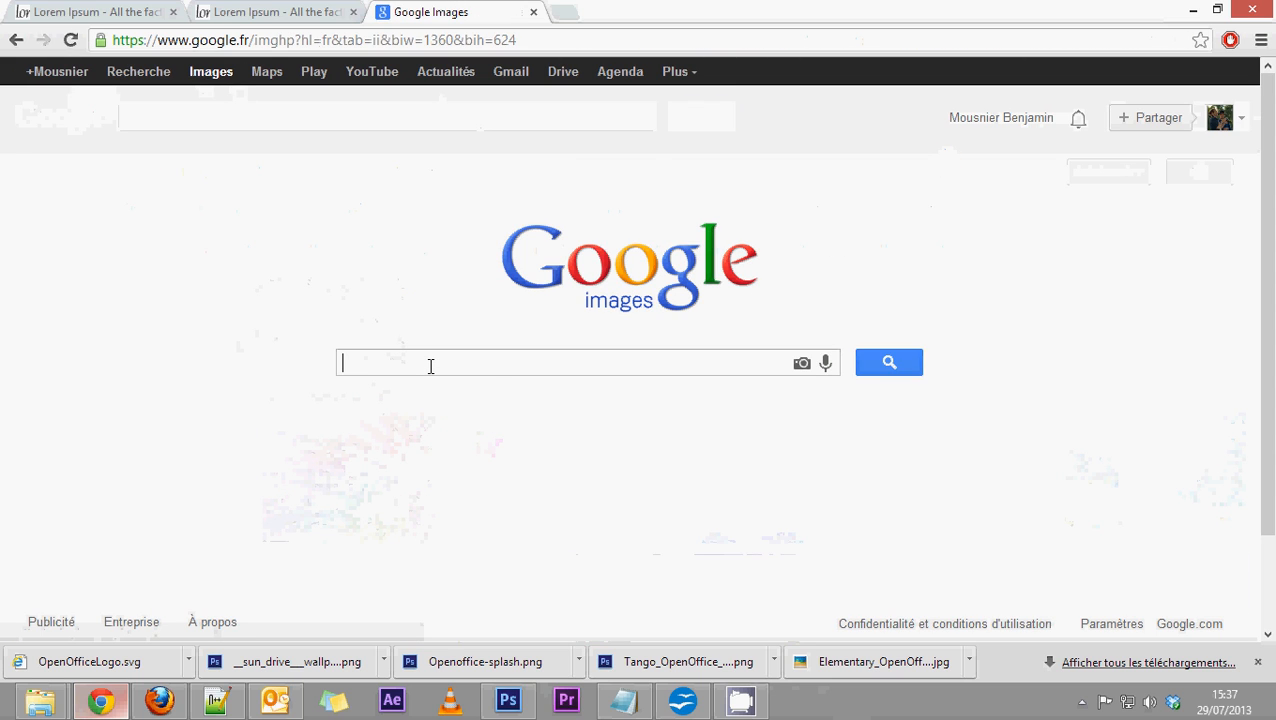
{"action": "type", "text": "wall pa"}
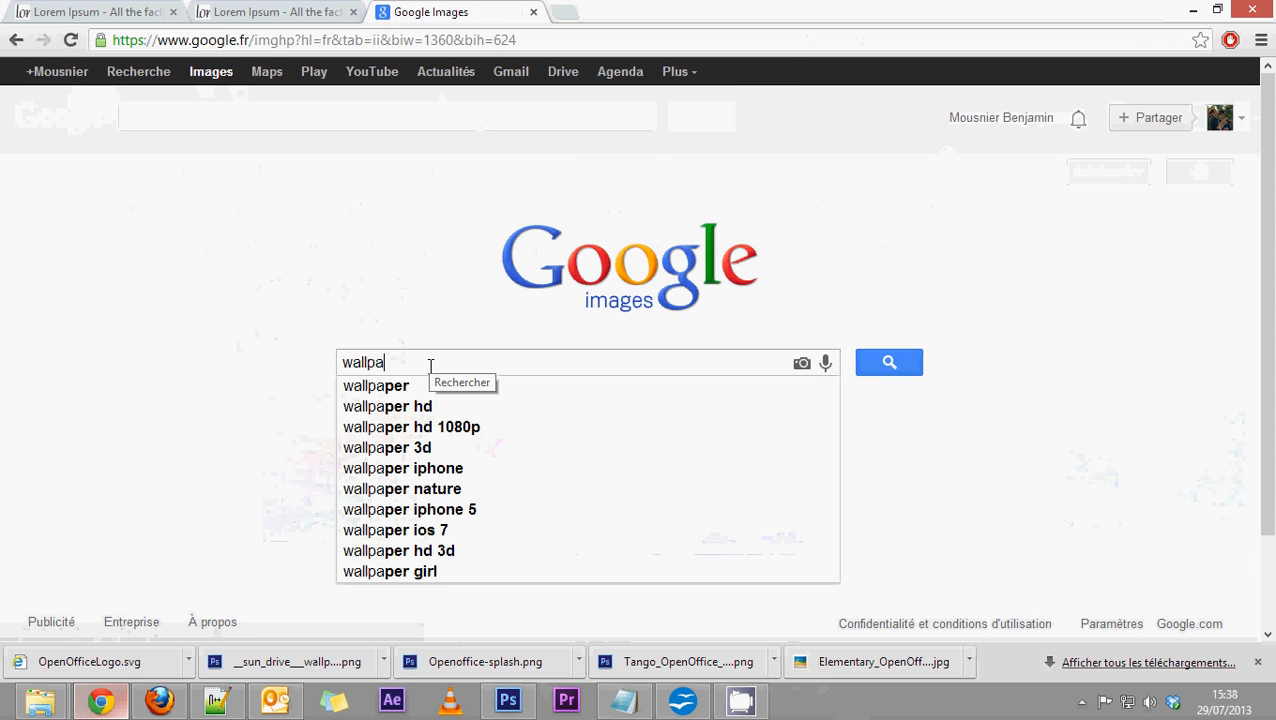
{"action": "type", "text": "per abstar"}
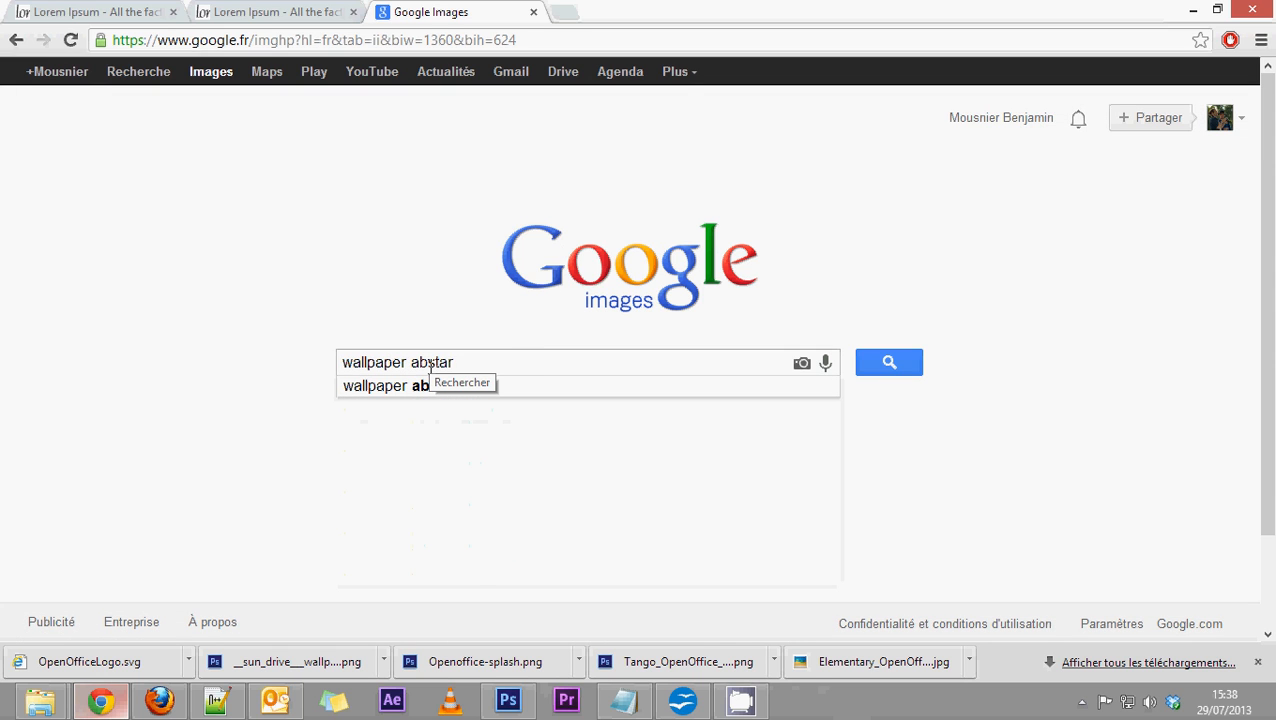
{"action": "key", "text": "BackSpace"}
{"action": "key", "text": "BackSpace"}
{"action": "type", "text": "ract"}
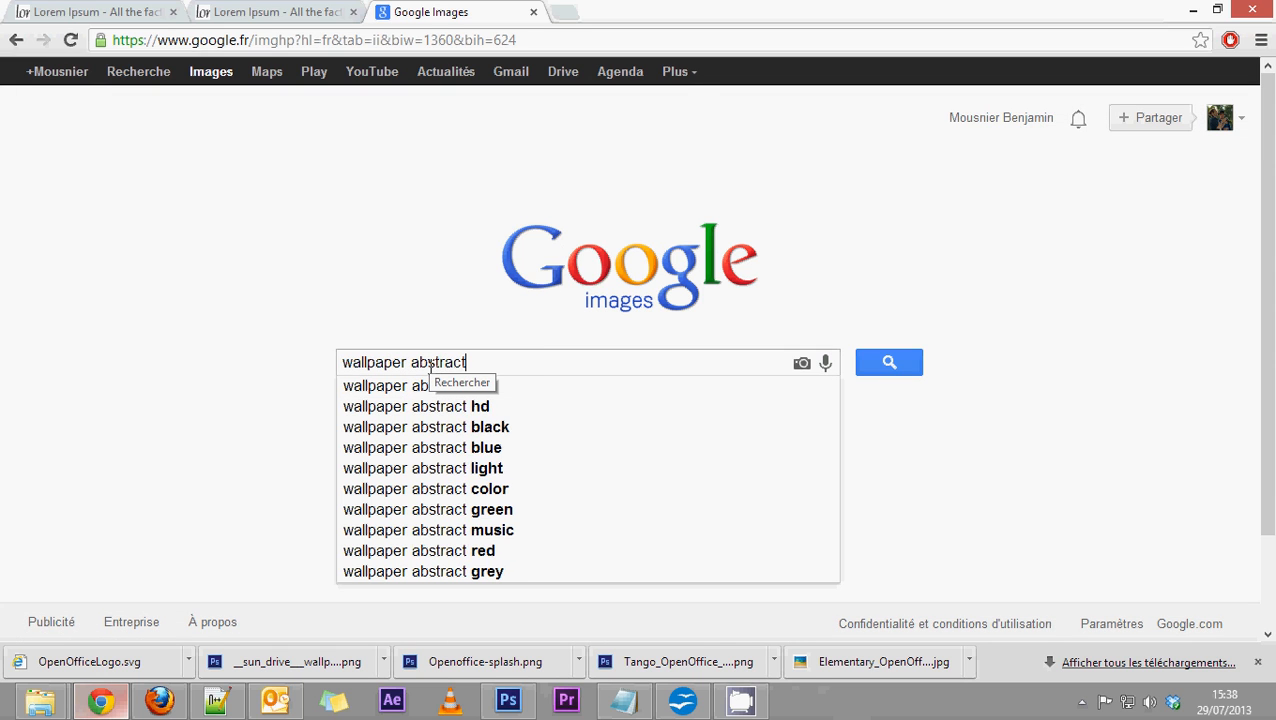
{"action": "key", "text": "Return"}
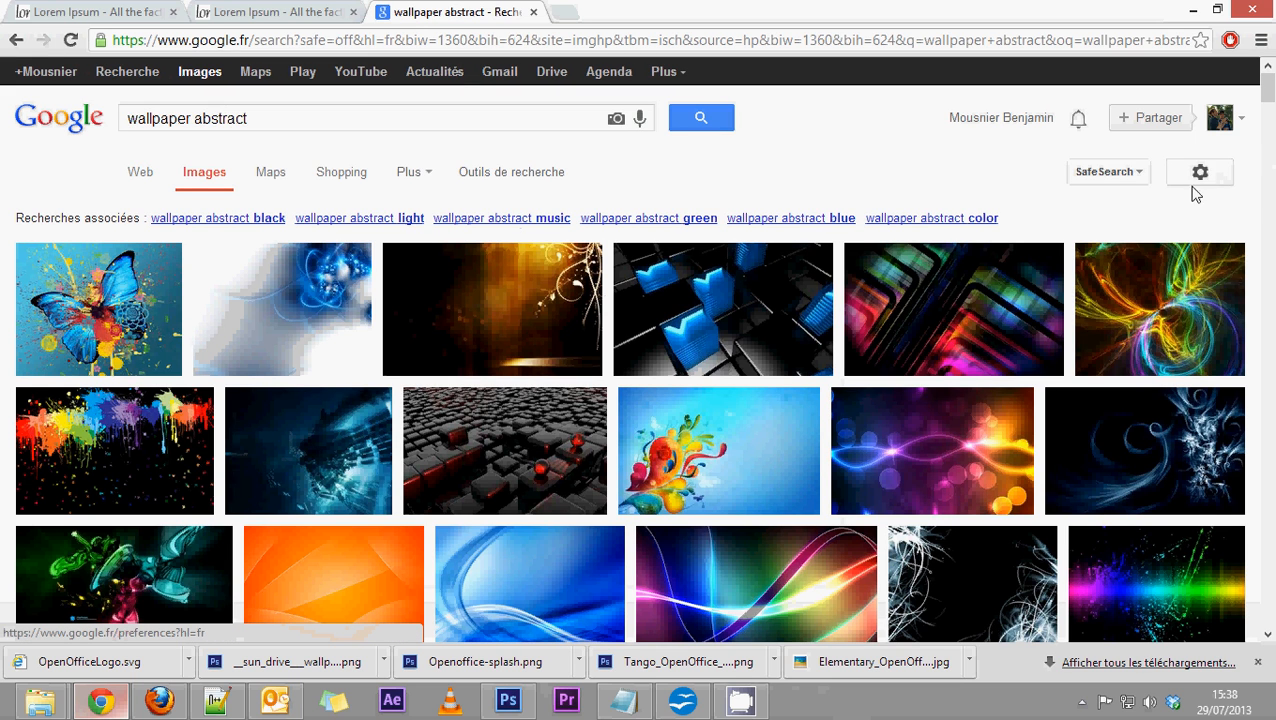
Rerun the image search with advanced usage rights "libre de droits d'usage, de distribution ou de modification, y compris à des fins commerciales".
{"action": "left_click", "coordinate": [1201, 174]}
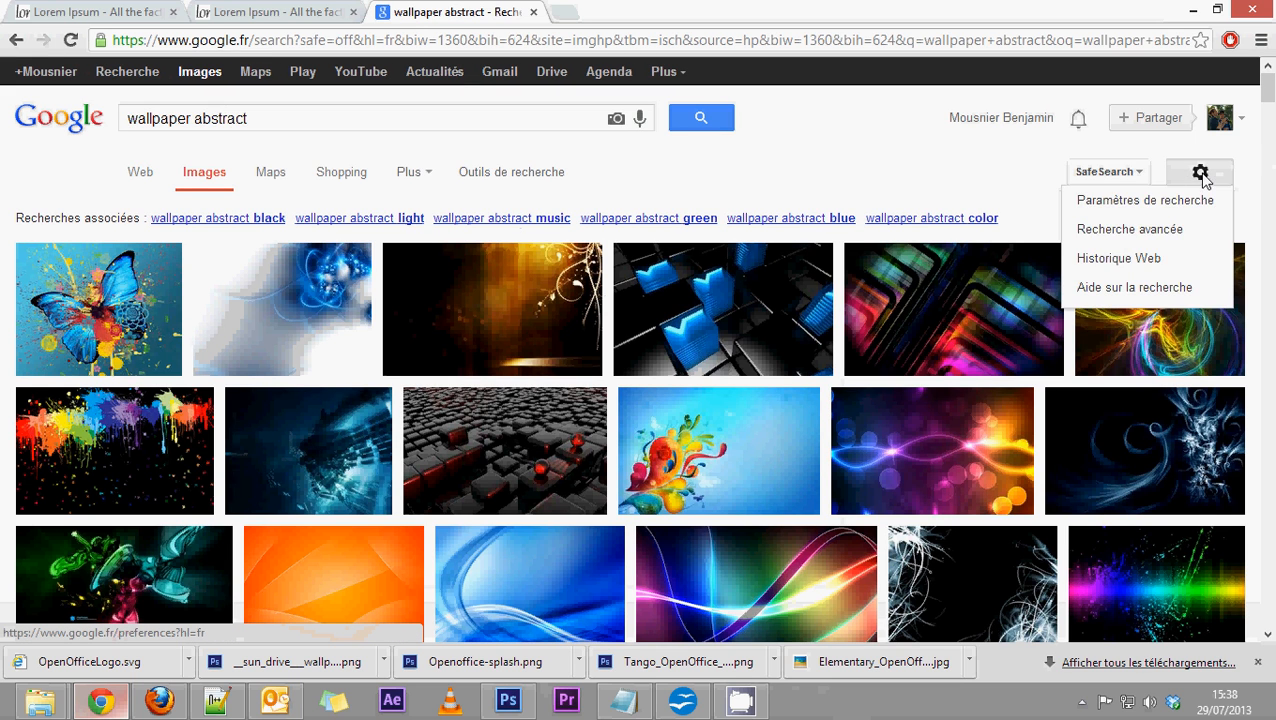
{"action": "left_click", "coordinate": [1125, 229]}
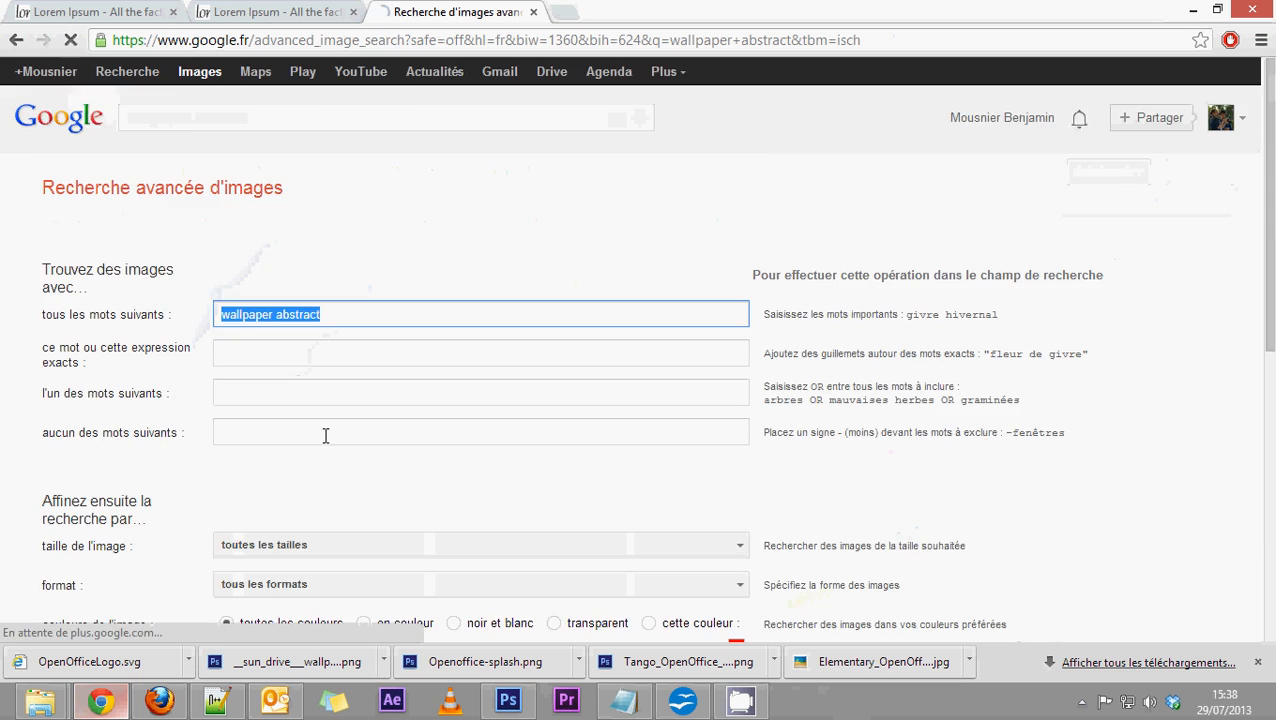
{"action": "scroll", "coordinate": [325, 435], "scroll_direction": "down", "scroll_amount": 5}
{"action": "left_click", "coordinate": [331, 289]}
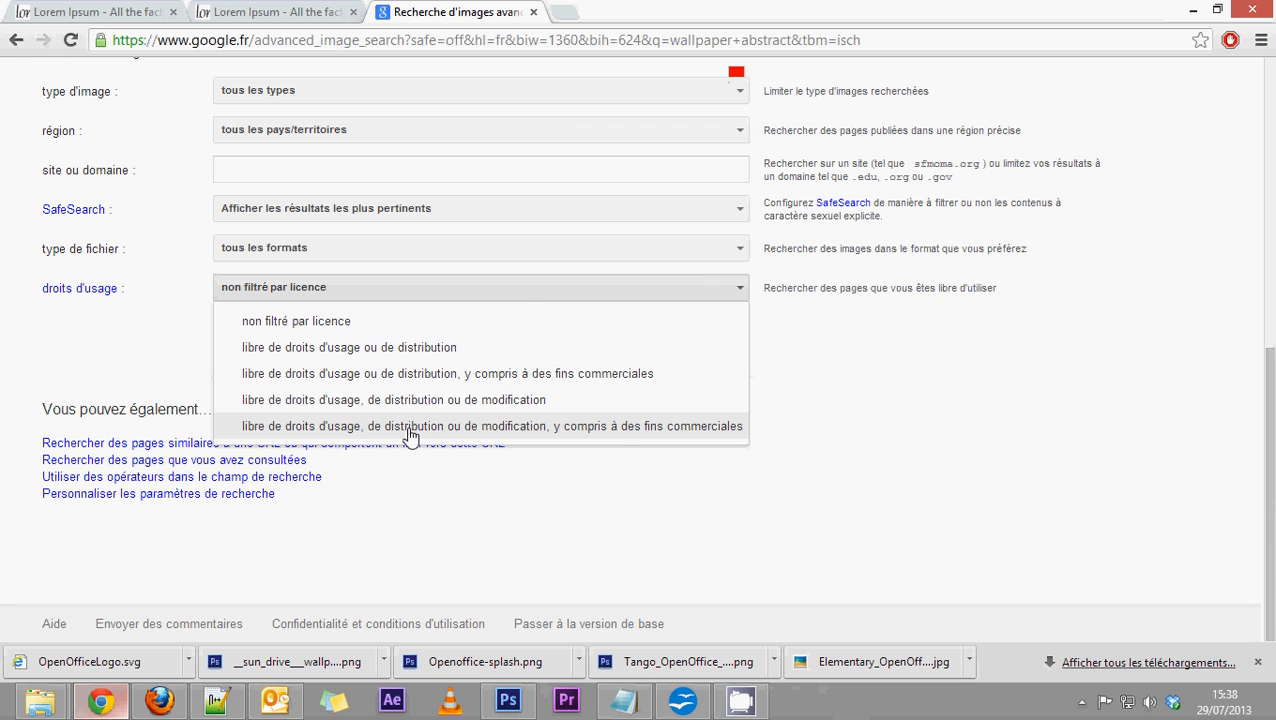
{"action": "left_click", "coordinate": [627, 437]}
{"action": "left_click", "coordinate": [674, 336]}
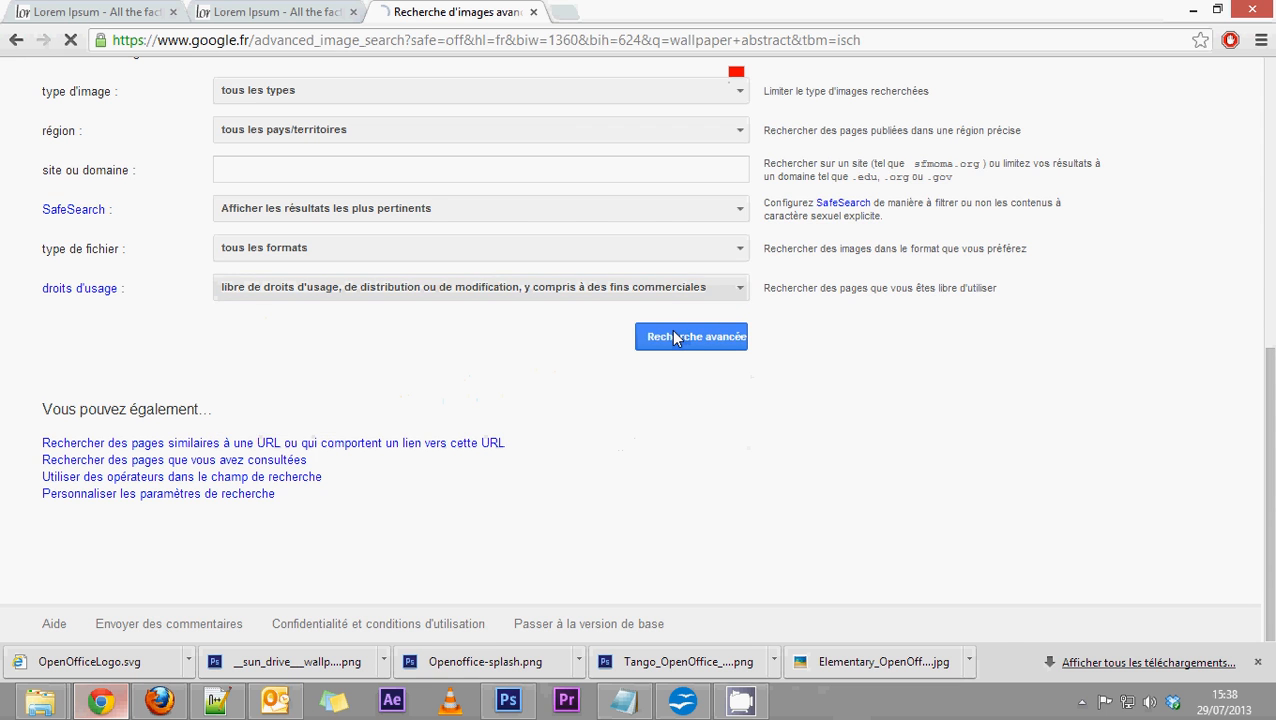
Browse the filtered abstract wallpaper results down to page 8 for a suitable cover background.
{"action": "scroll", "coordinate": [666, 497], "scroll_direction": "down", "scroll_amount": 2}
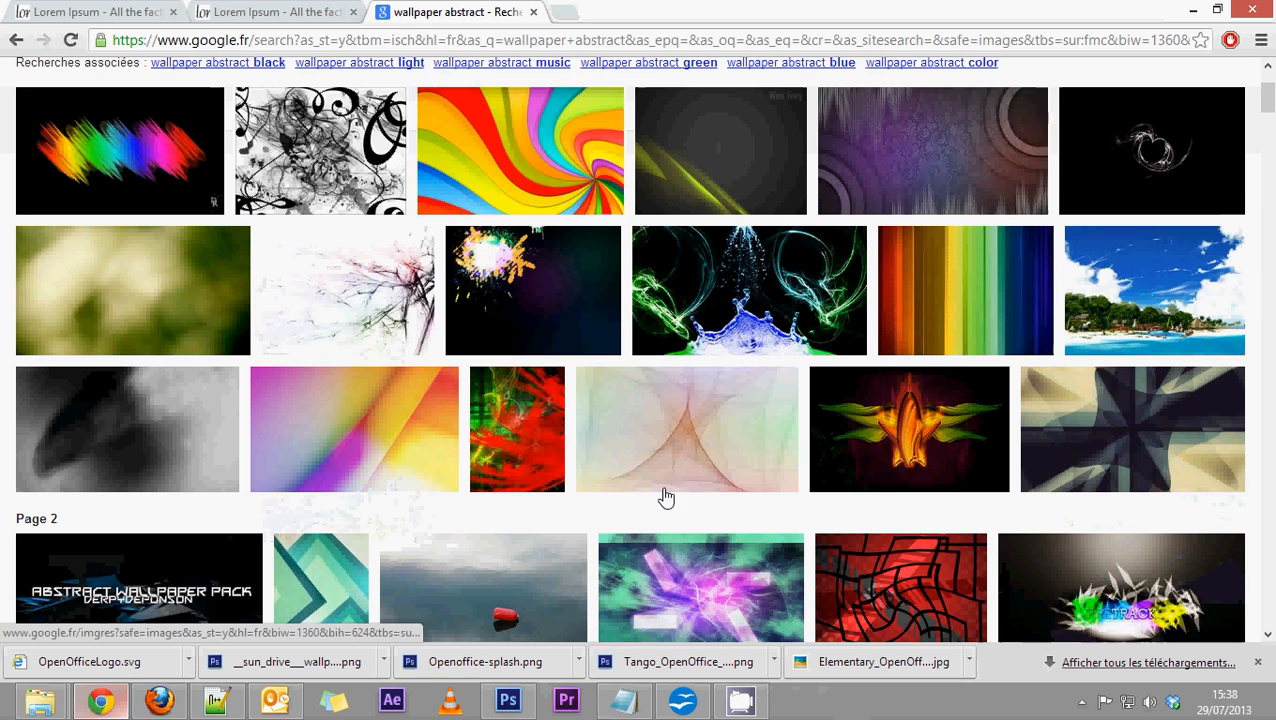
{"action": "scroll", "coordinate": [666, 497], "scroll_direction": "down", "scroll_amount": 1}
{"action": "scroll", "coordinate": [666, 497], "scroll_direction": "down", "scroll_amount": 4}
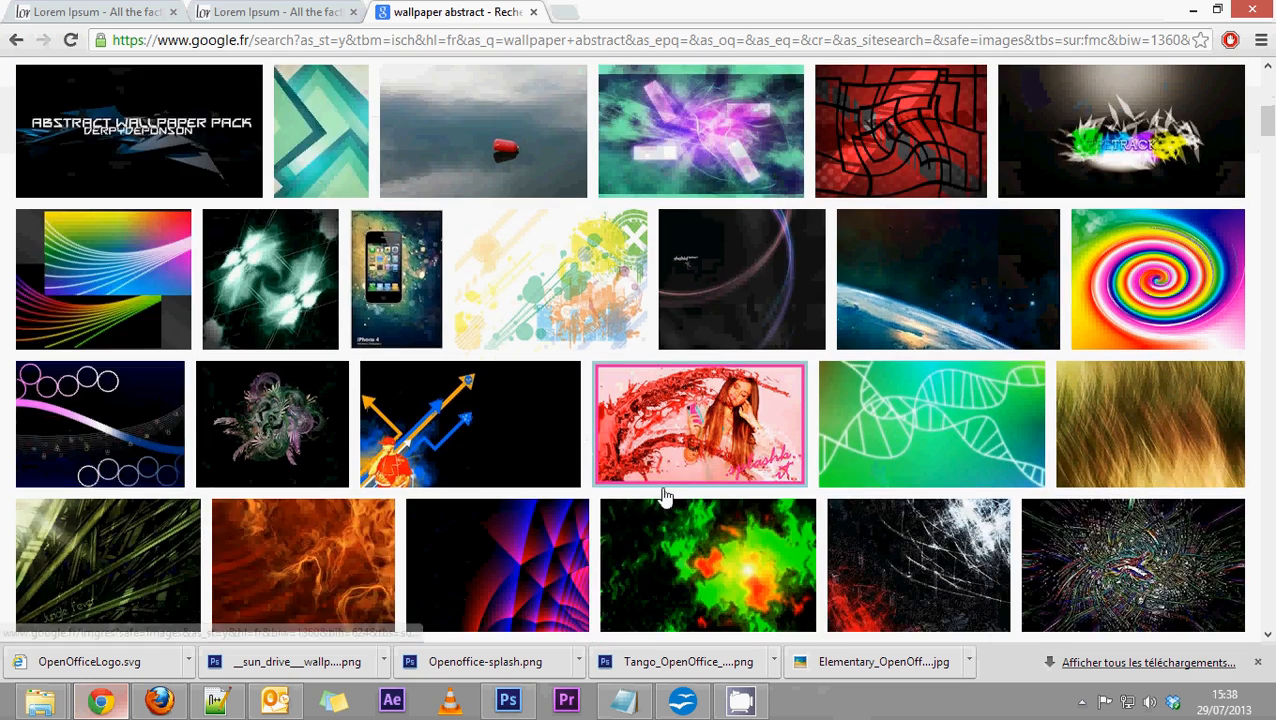
{"action": "scroll", "coordinate": [664, 493], "scroll_direction": "up", "scroll_amount": 2}
{"action": "scroll", "coordinate": [597, 543], "scroll_direction": "down", "scroll_amount": 5}
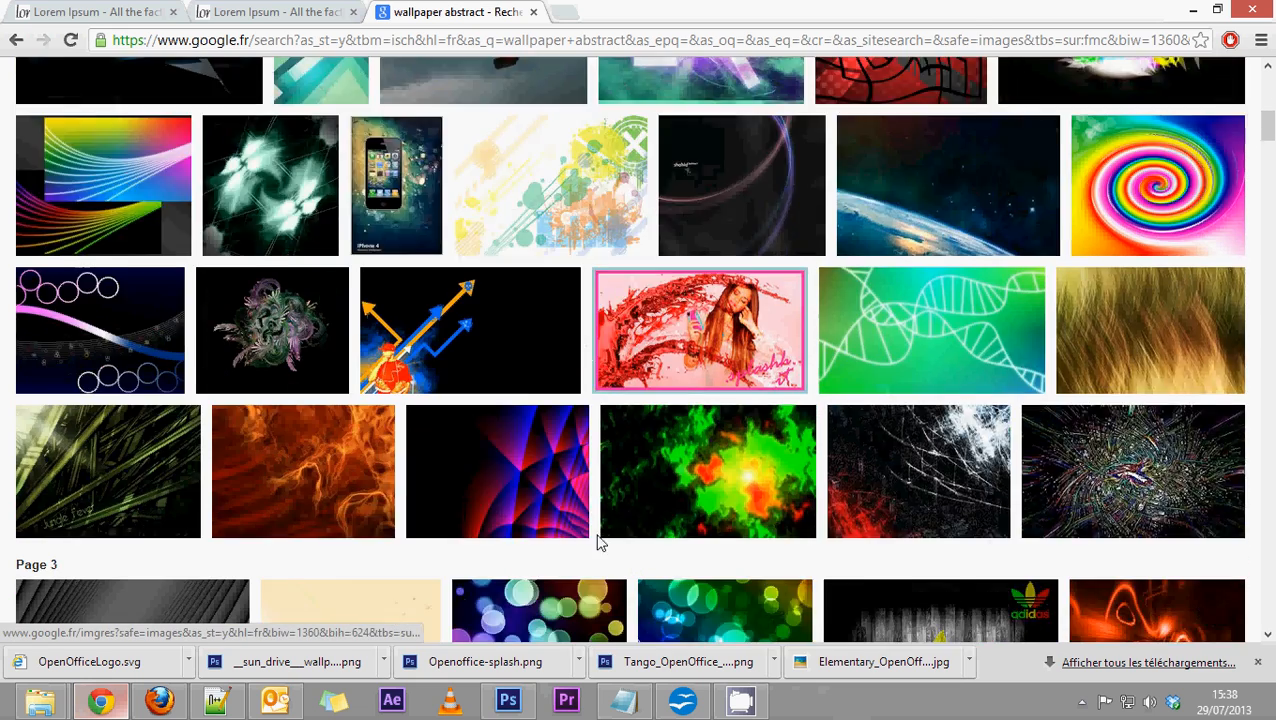
{"action": "scroll", "coordinate": [597, 543], "scroll_direction": "down", "scroll_amount": 2}
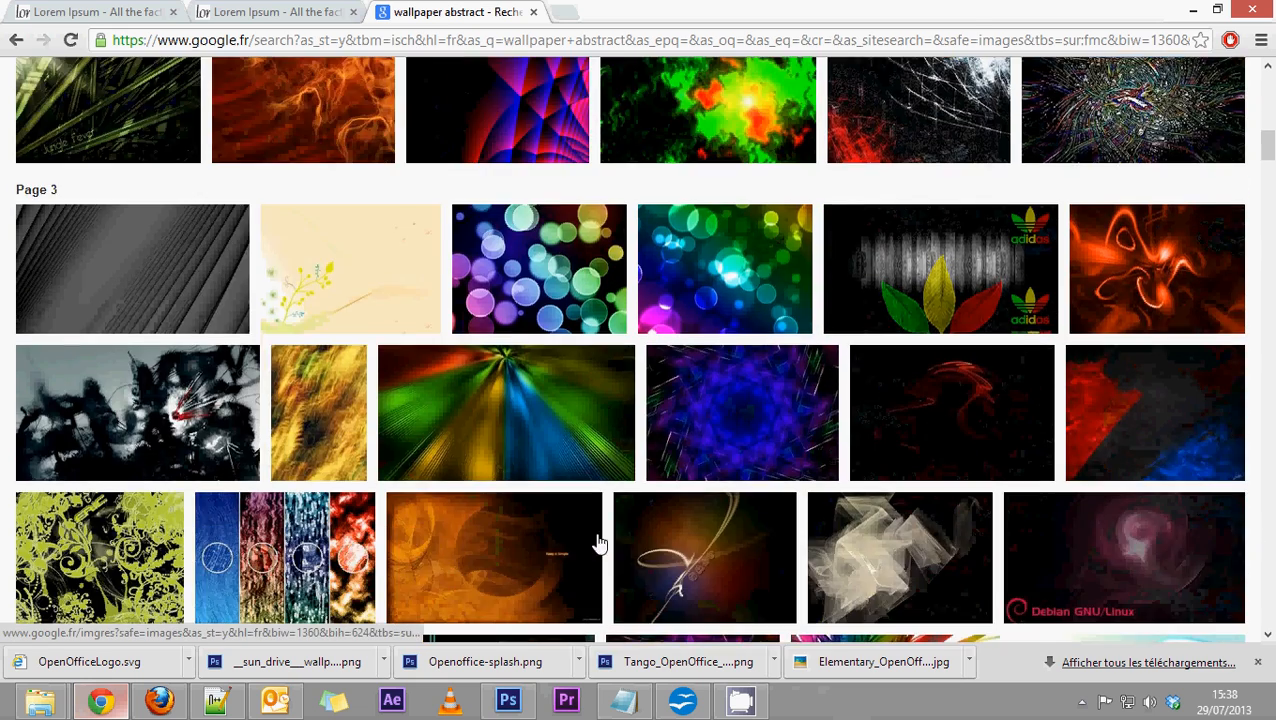
{"action": "mouse_move", "coordinate": [275, 300]}
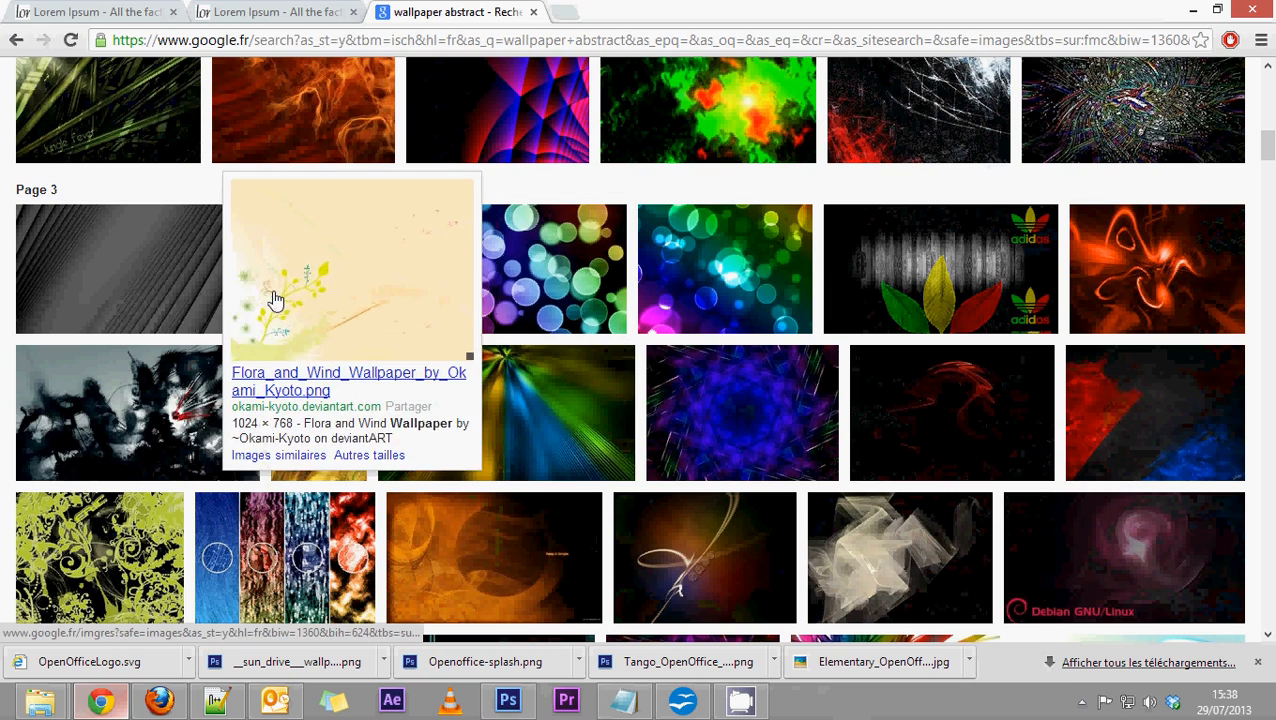
{"action": "scroll", "coordinate": [365, 530], "scroll_direction": "up", "scroll_amount": 1}
{"action": "scroll", "coordinate": [365, 533], "scroll_direction": "down", "scroll_amount": 2}
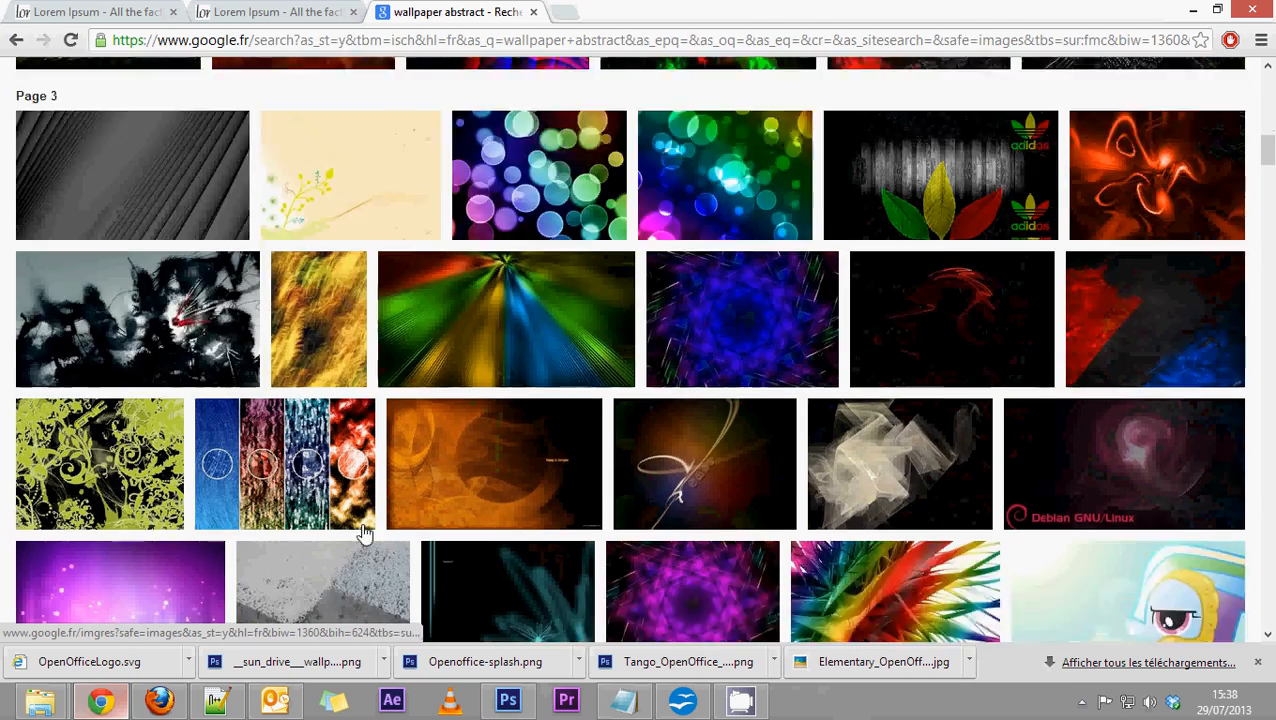
{"action": "scroll", "coordinate": [363, 535], "scroll_direction": "down", "scroll_amount": 4}
{"action": "scroll", "coordinate": [365, 533], "scroll_direction": "down", "scroll_amount": 3}
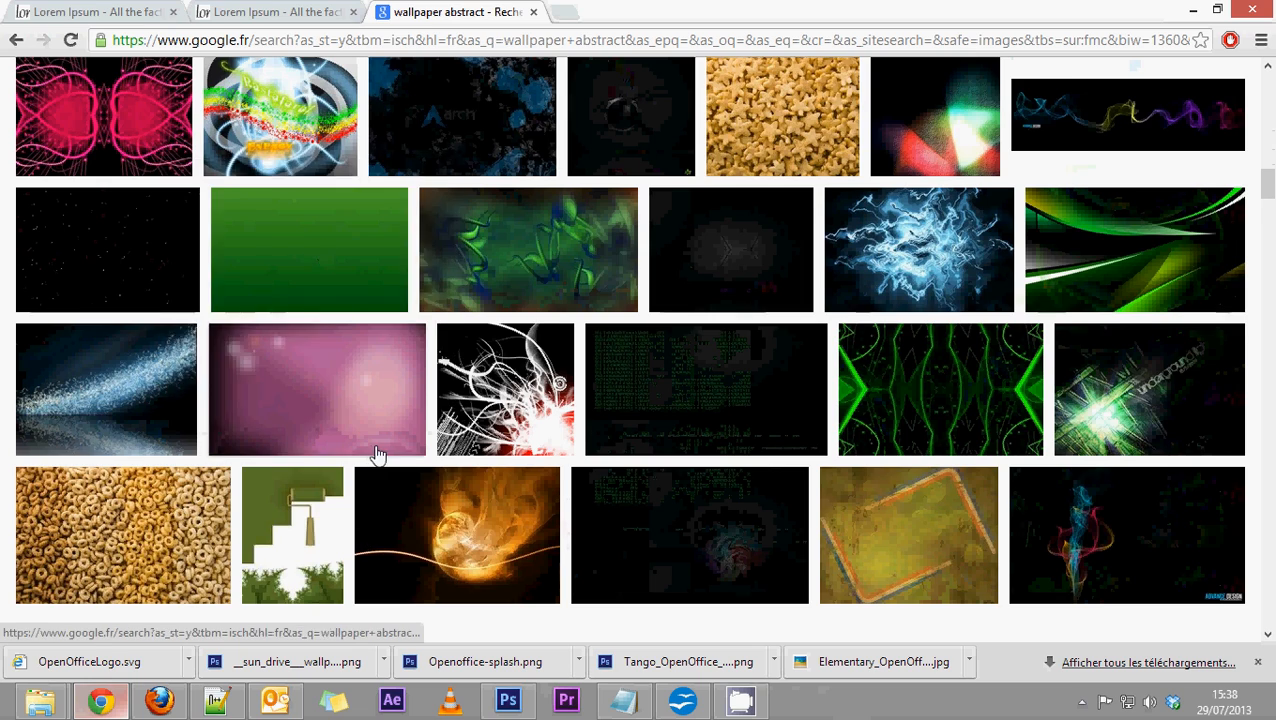
{"action": "scroll", "coordinate": [376, 450], "scroll_direction": "down", "scroll_amount": 3}
{"action": "scroll", "coordinate": [374, 444], "scroll_direction": "down", "scroll_amount": 2}
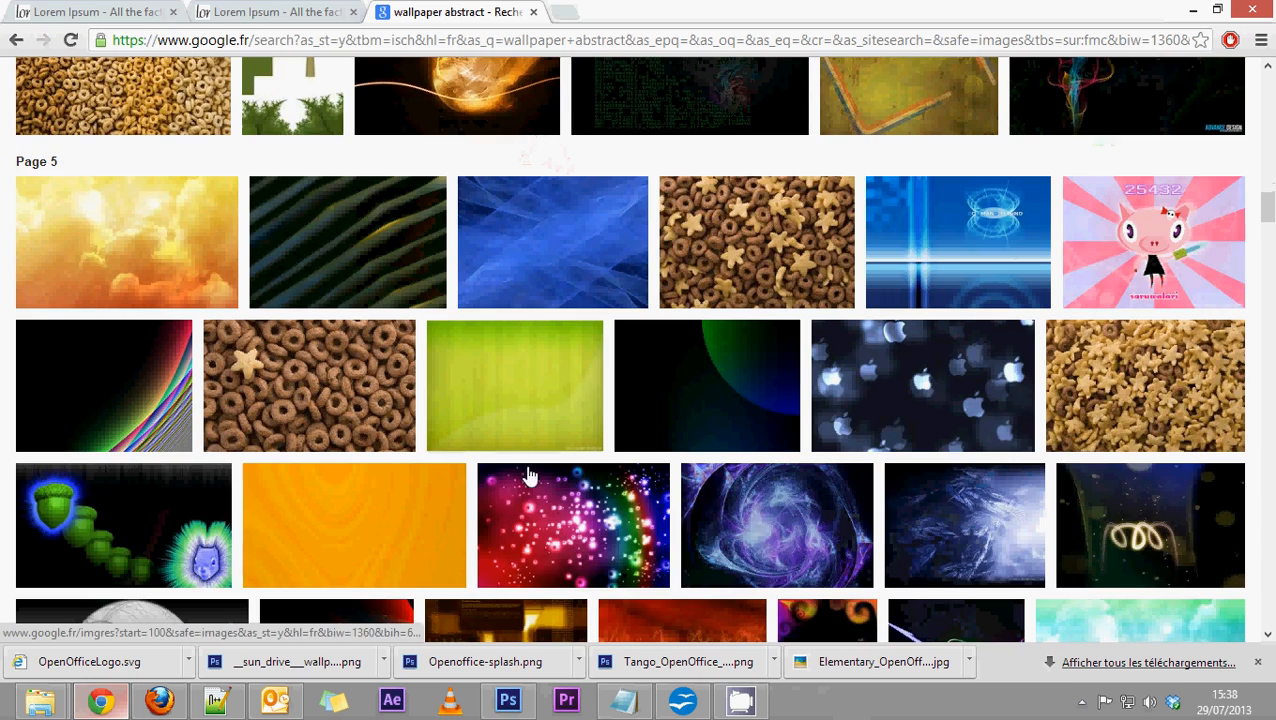
{"action": "scroll", "coordinate": [672, 480], "scroll_direction": "down", "scroll_amount": 4}
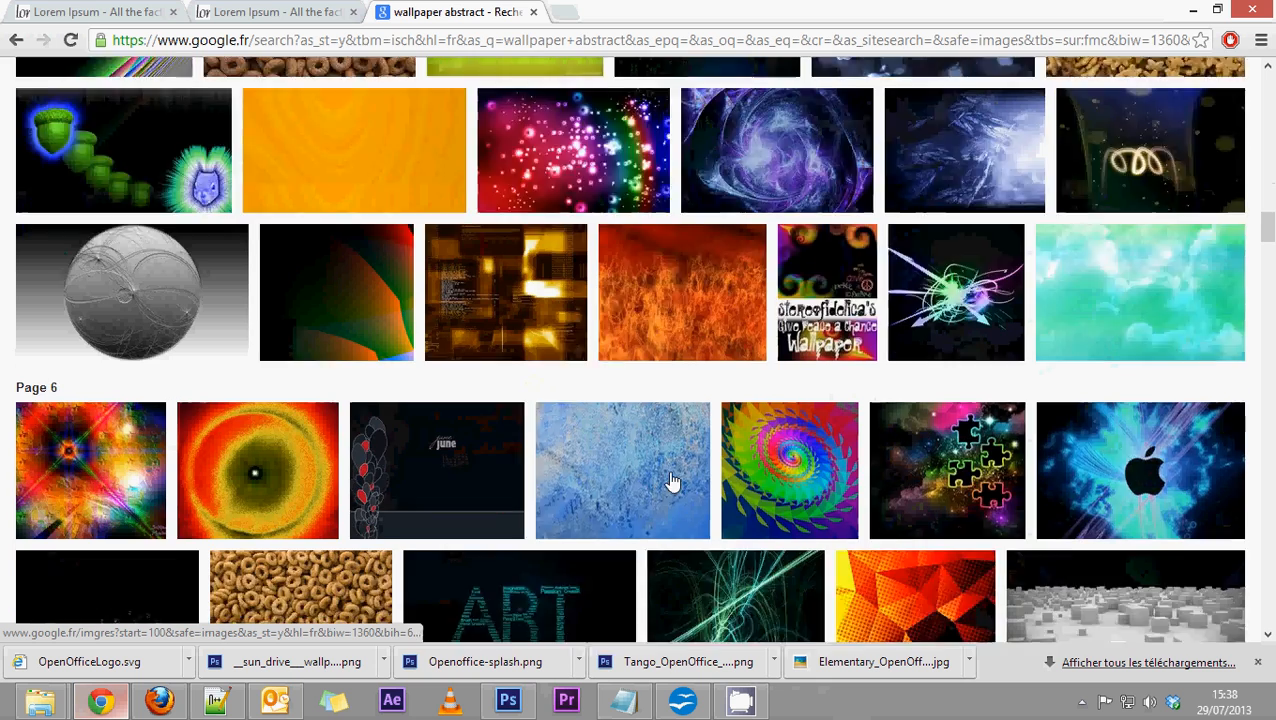
{"action": "scroll", "coordinate": [672, 483], "scroll_direction": "down", "scroll_amount": 2}
{"action": "scroll", "coordinate": [672, 483], "scroll_direction": "down", "scroll_amount": 3}
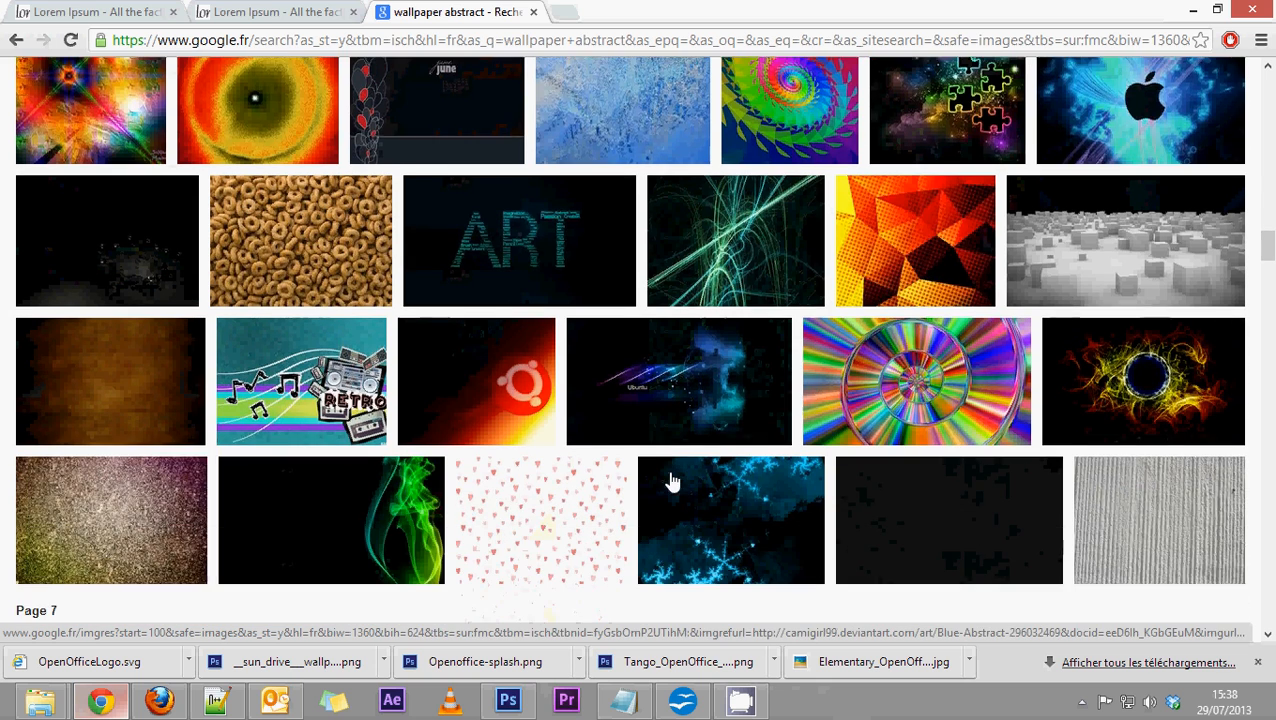
{"action": "scroll", "coordinate": [672, 483], "scroll_direction": "down", "scroll_amount": 2}
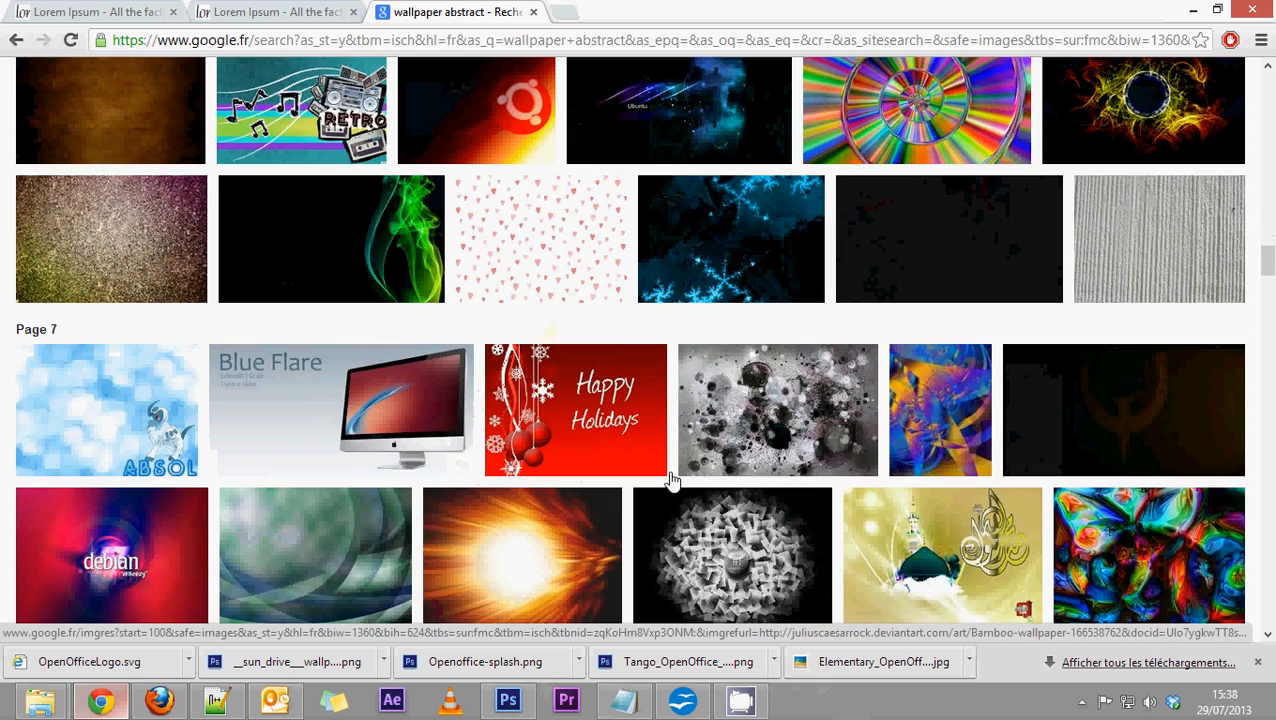
{"action": "scroll", "coordinate": [672, 483], "scroll_direction": "down", "scroll_amount": 2}
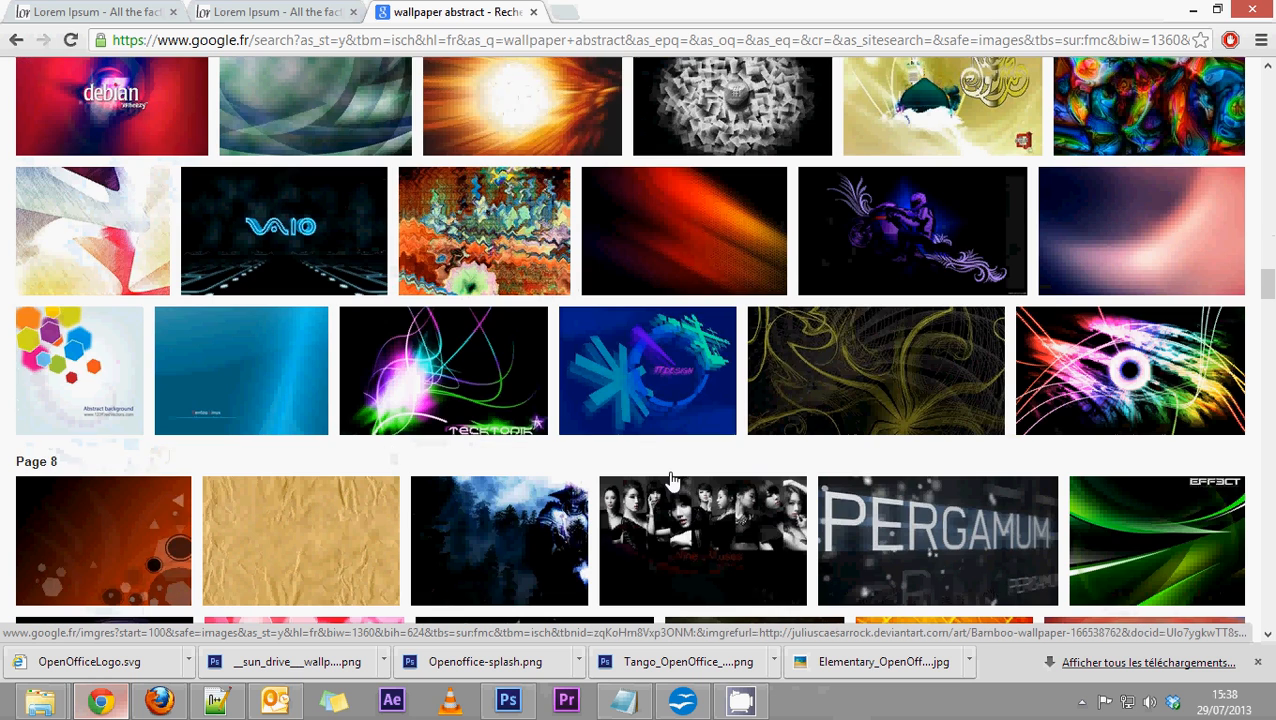
{"action": "scroll", "coordinate": [672, 483], "scroll_direction": "down", "scroll_amount": 3}
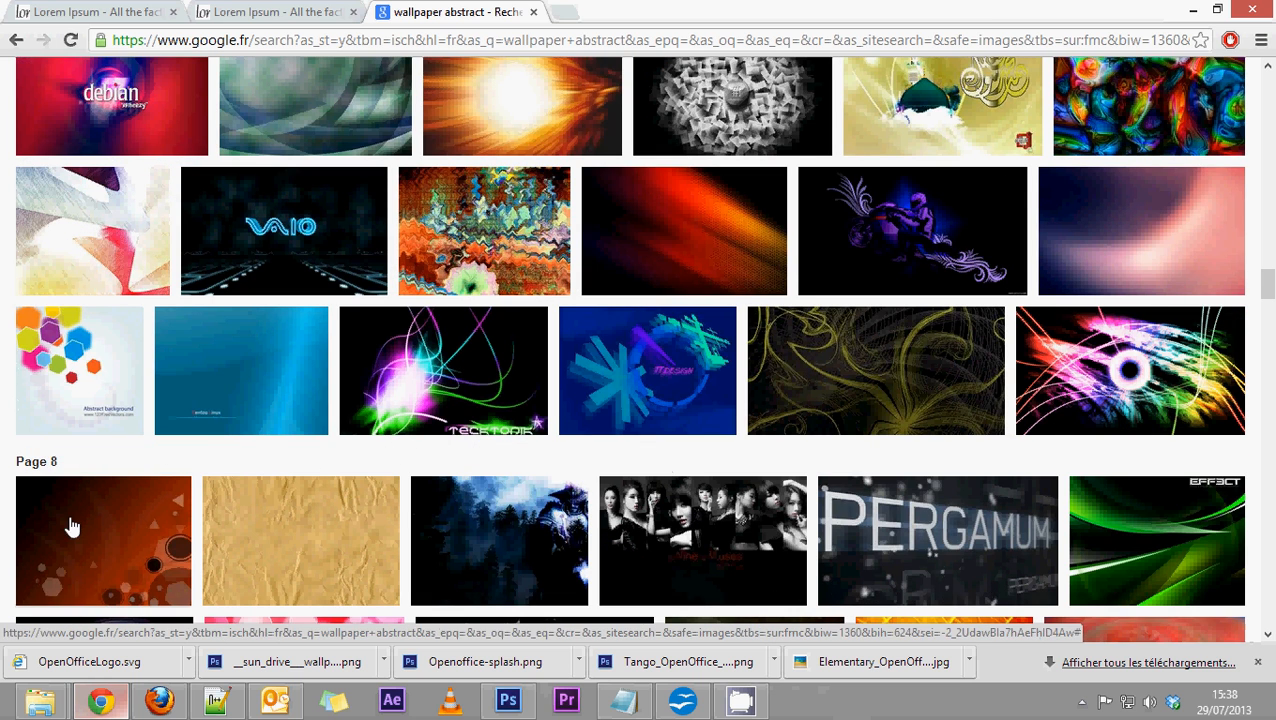
Open the black and orange wallpaper from page 8 at full size and save it as a JPEG in the Writer folder.
{"action": "mouse_move", "coordinate": [75, 515]}
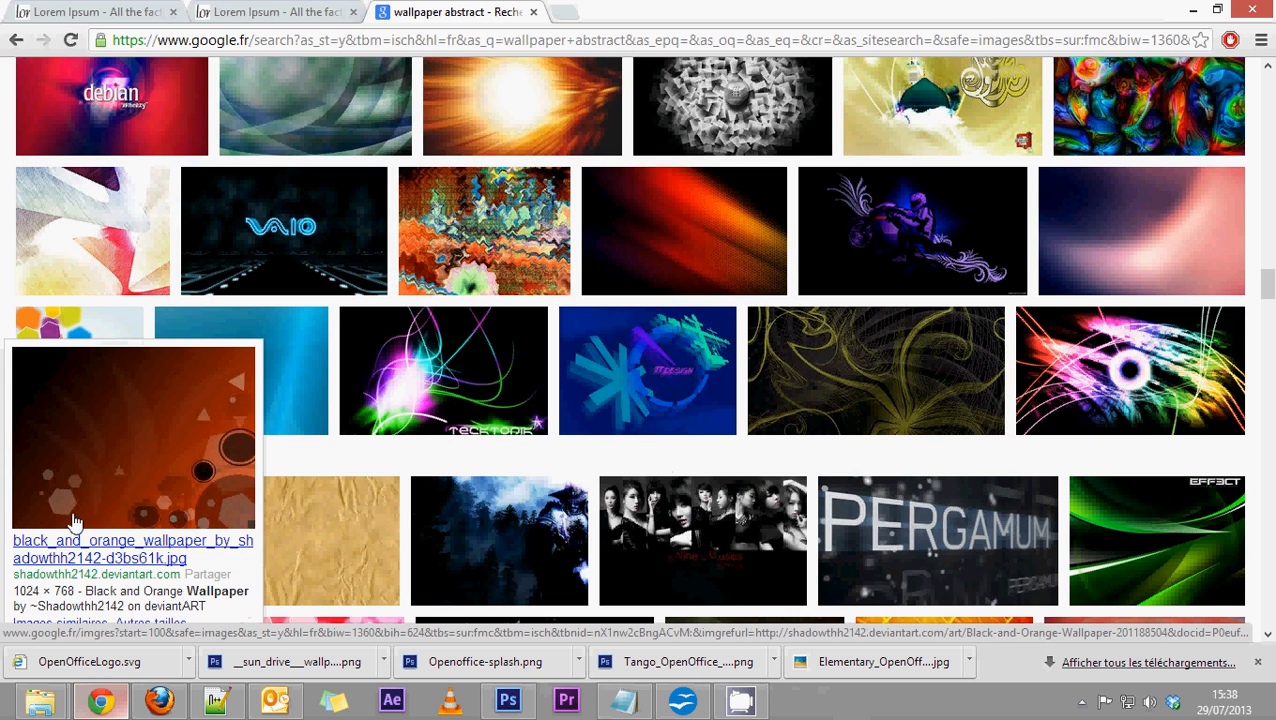
{"action": "left_click", "coordinate": [121, 452]}
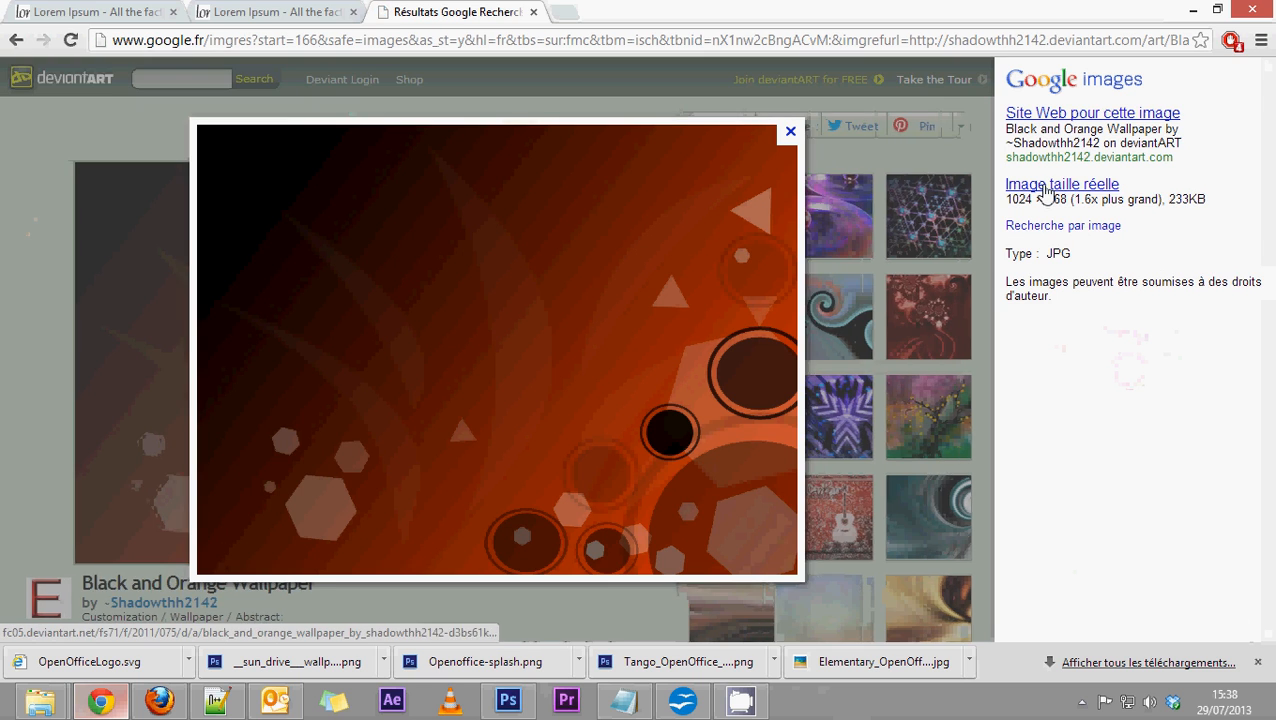
{"action": "left_click", "coordinate": [1045, 186]}
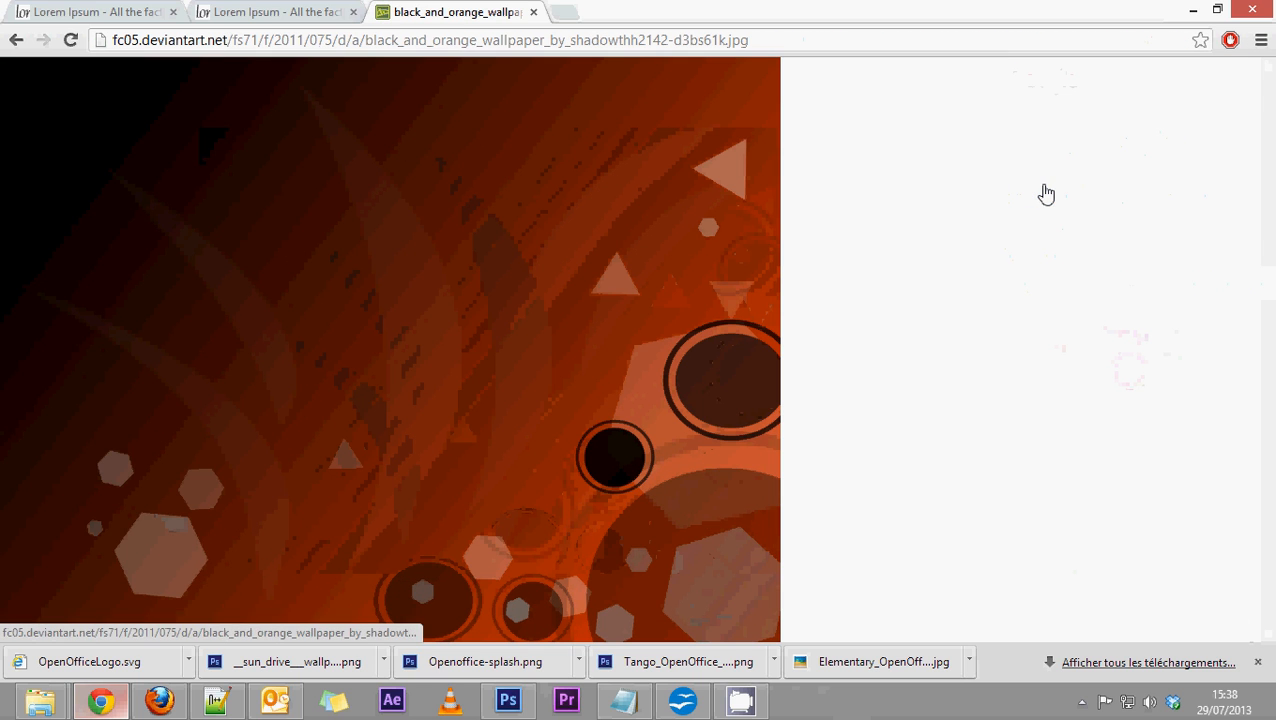
{"action": "right_click", "coordinate": [247, 247]}
{"action": "left_click", "coordinate": [325, 260]}
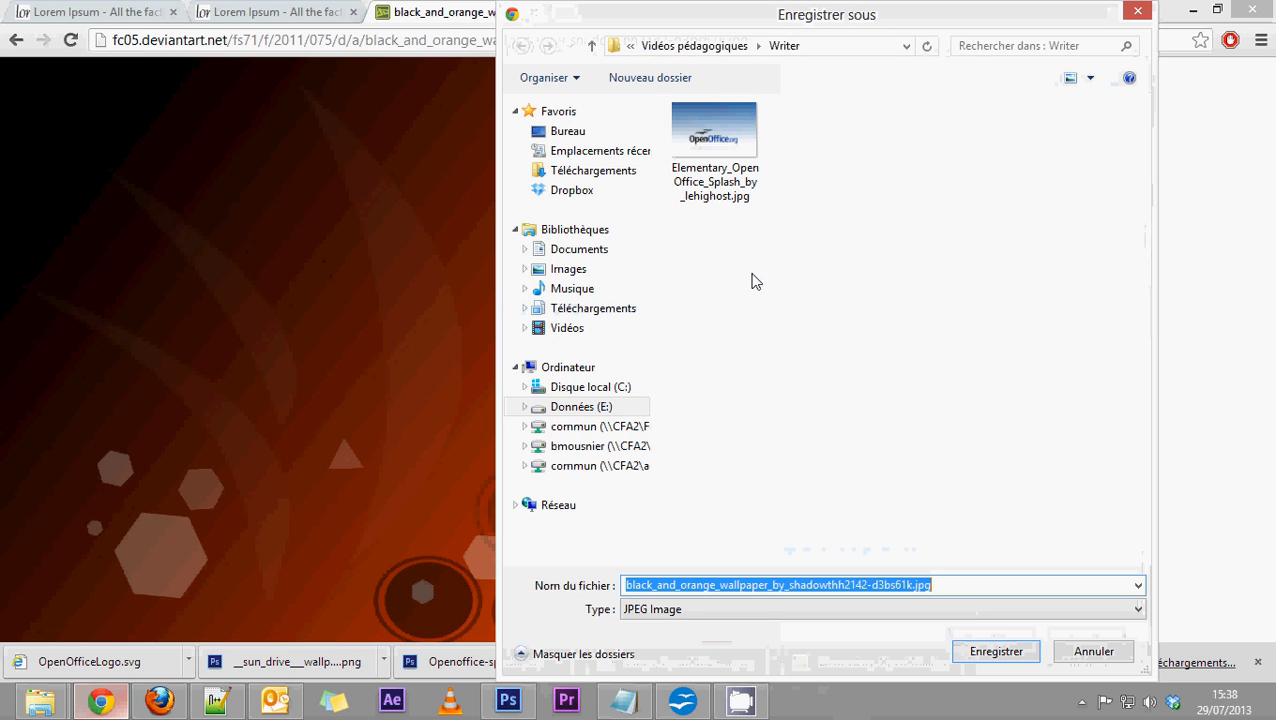
{"action": "left_click", "coordinate": [987, 652]}
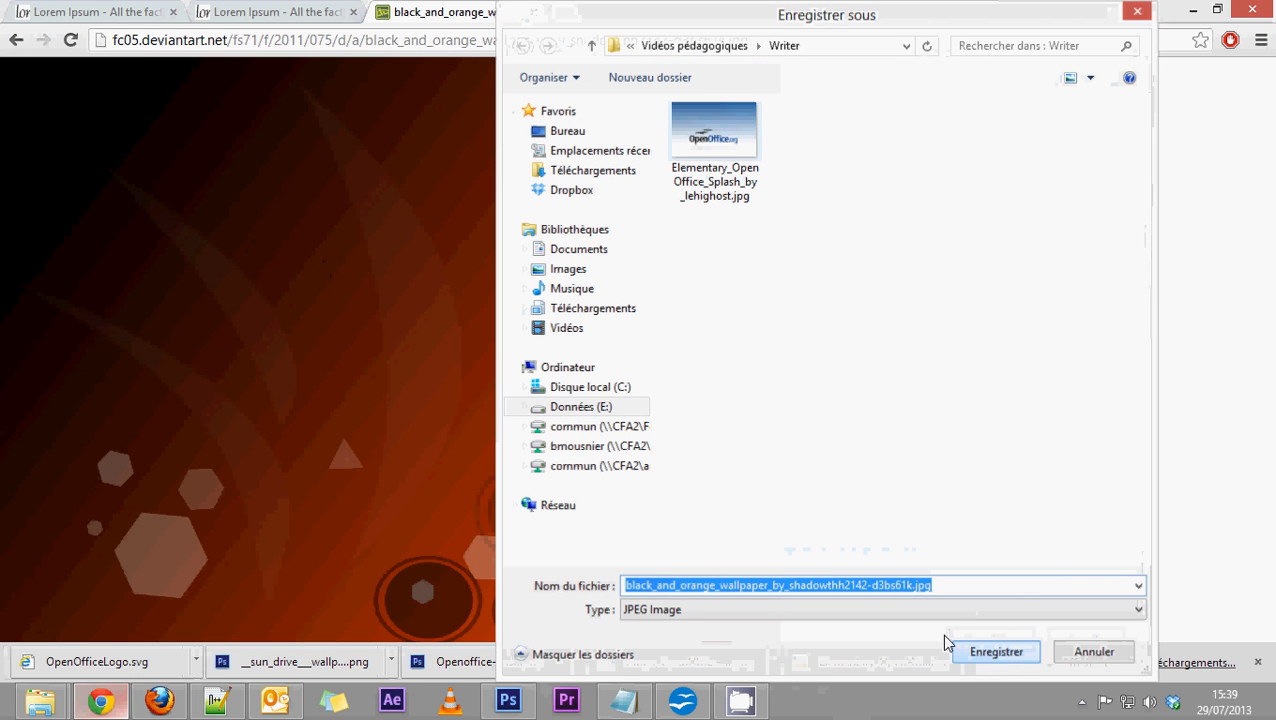
Return to the filtered image results and search for "logo openoffice".
{"action": "left_click", "coordinate": [15, 41]}
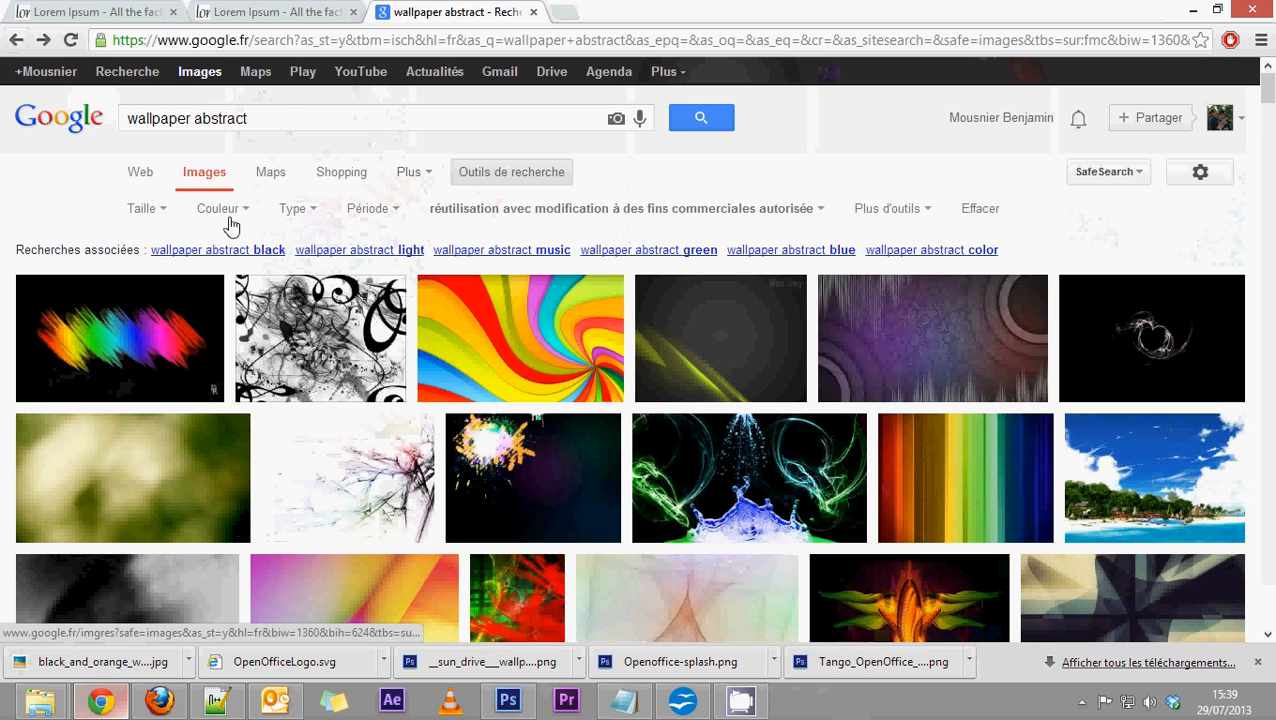
{"action": "left_click_drag", "start_coordinate": [262, 118], "coordinate": [2, 128]}
{"action": "type", "text": "logo "}
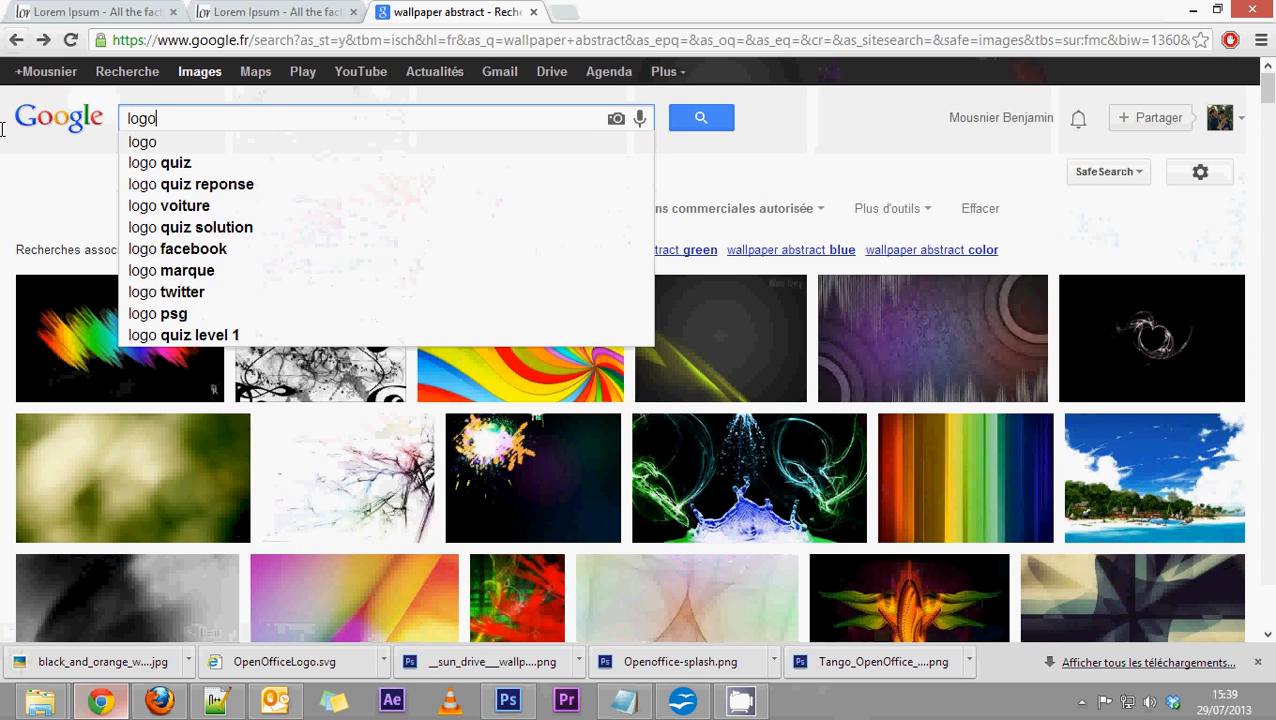
{"action": "type", "text": "o"}
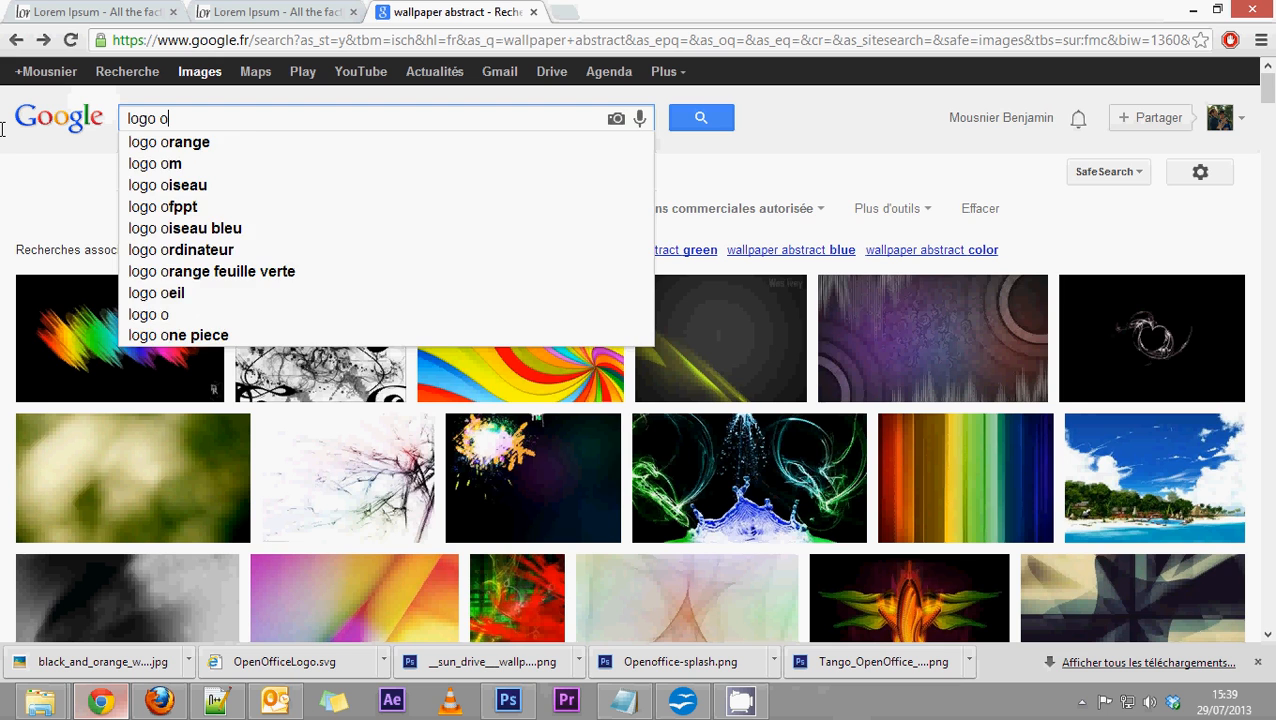
{"action": "type", "text": "penoffice"}
{"action": "key", "text": "Return"}
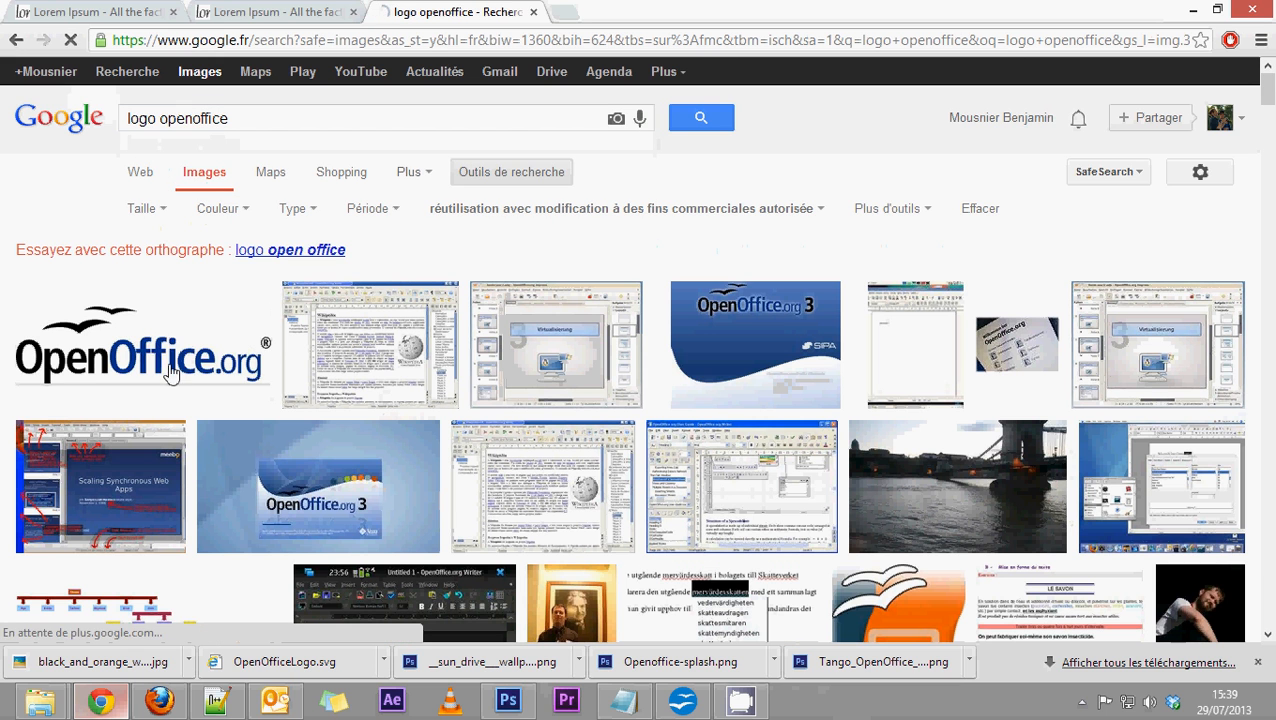
Open the OpenOffice.org logo from Wikimedia Commons at full size and try to save it as an SVG in the Writer folder.
{"action": "left_click", "coordinate": [155, 355]}
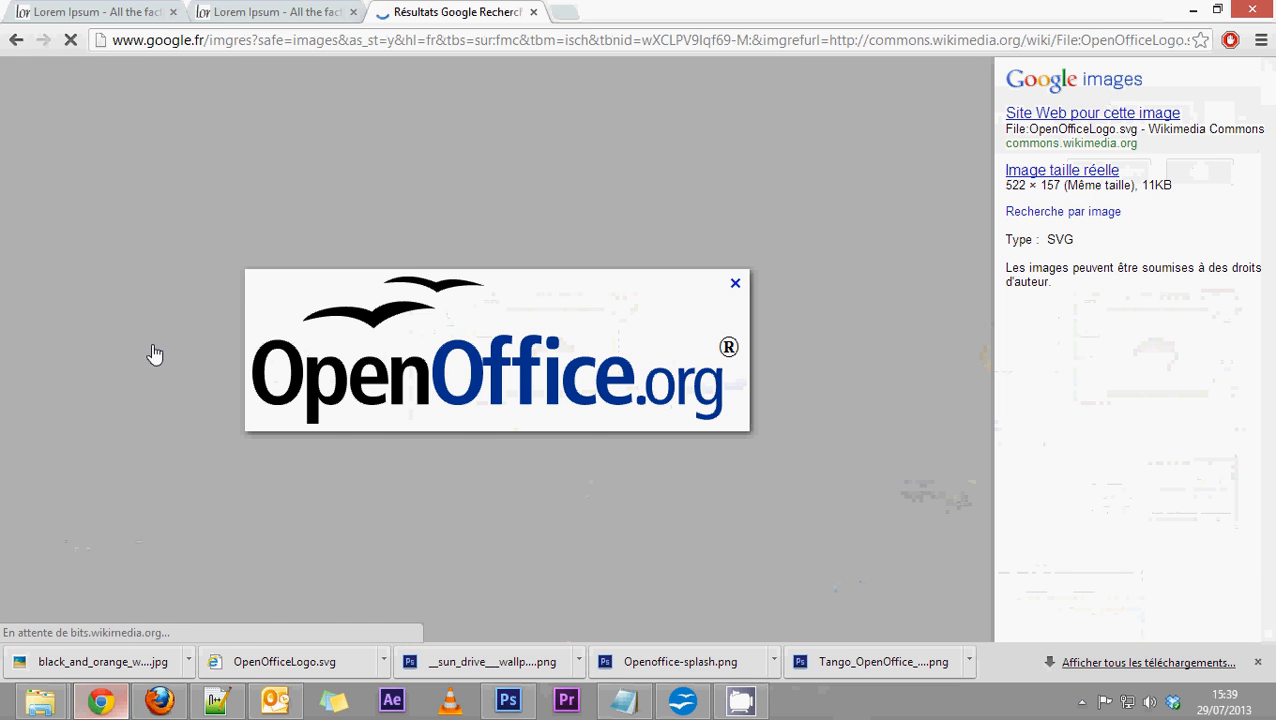
{"action": "left_click", "coordinate": [1054, 168]}
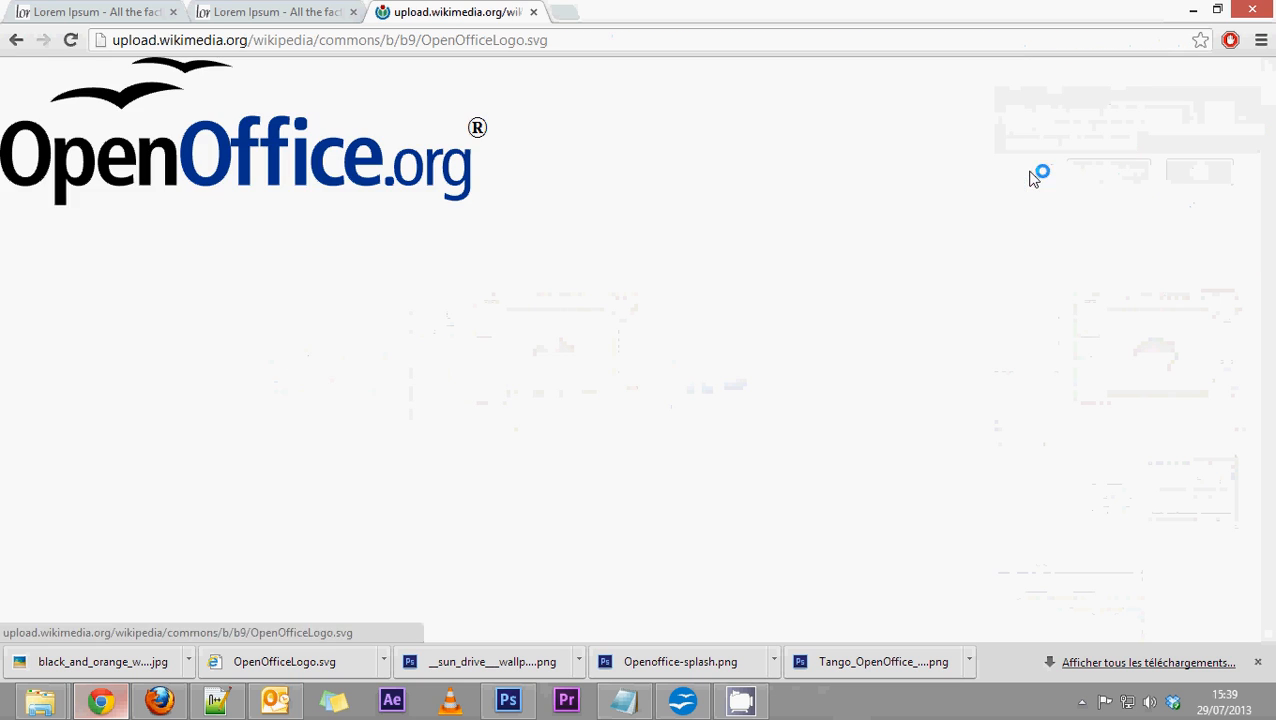
{"action": "right_click", "coordinate": [209, 165]}
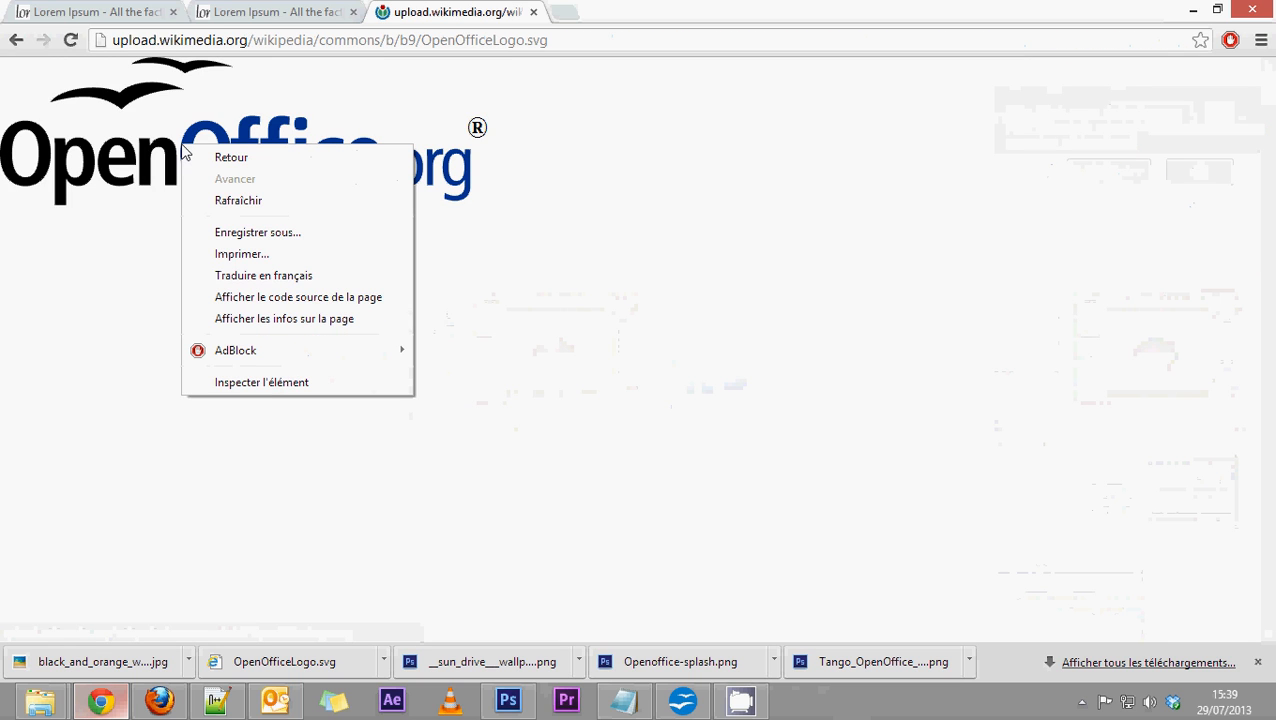
{"action": "left_click", "coordinate": [231, 244]}
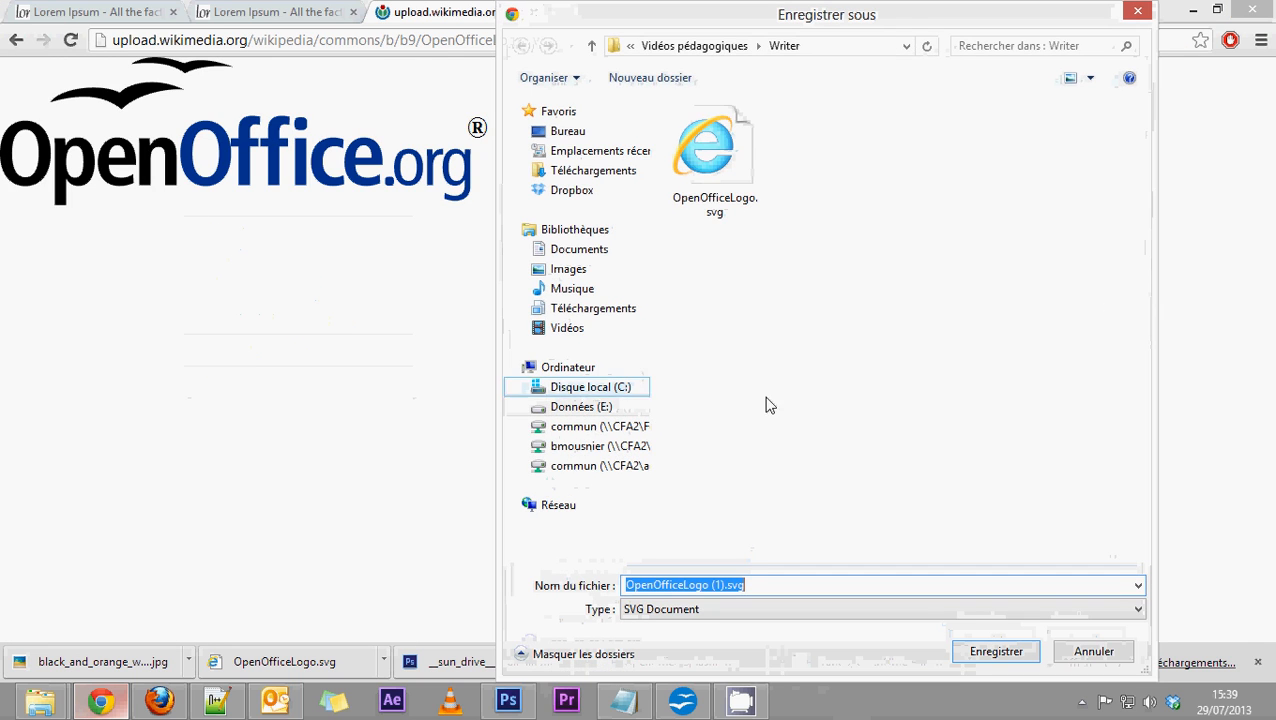
{"action": "left_click", "coordinate": [1128, 650]}
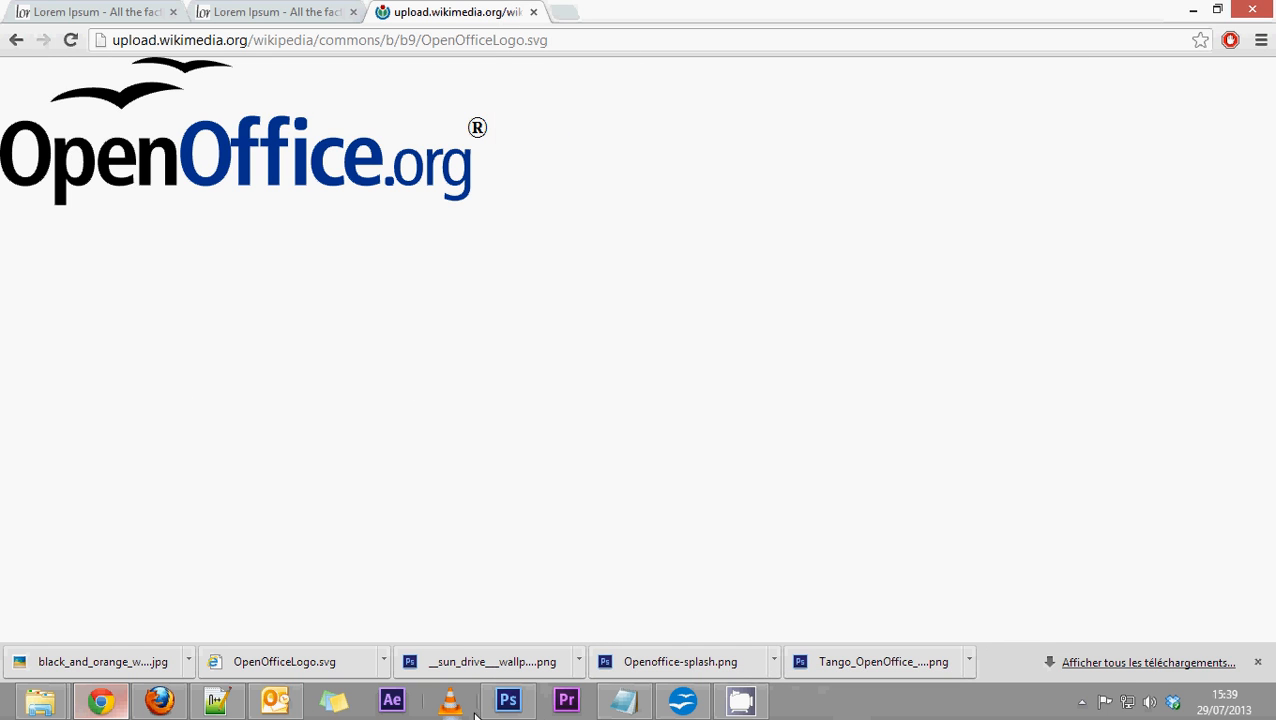
Switch to document long.odt in OpenOffice Writer and insert the saved black and orange wallpaper on the blank cover page.
{"action": "left_click", "coordinate": [680, 701]}
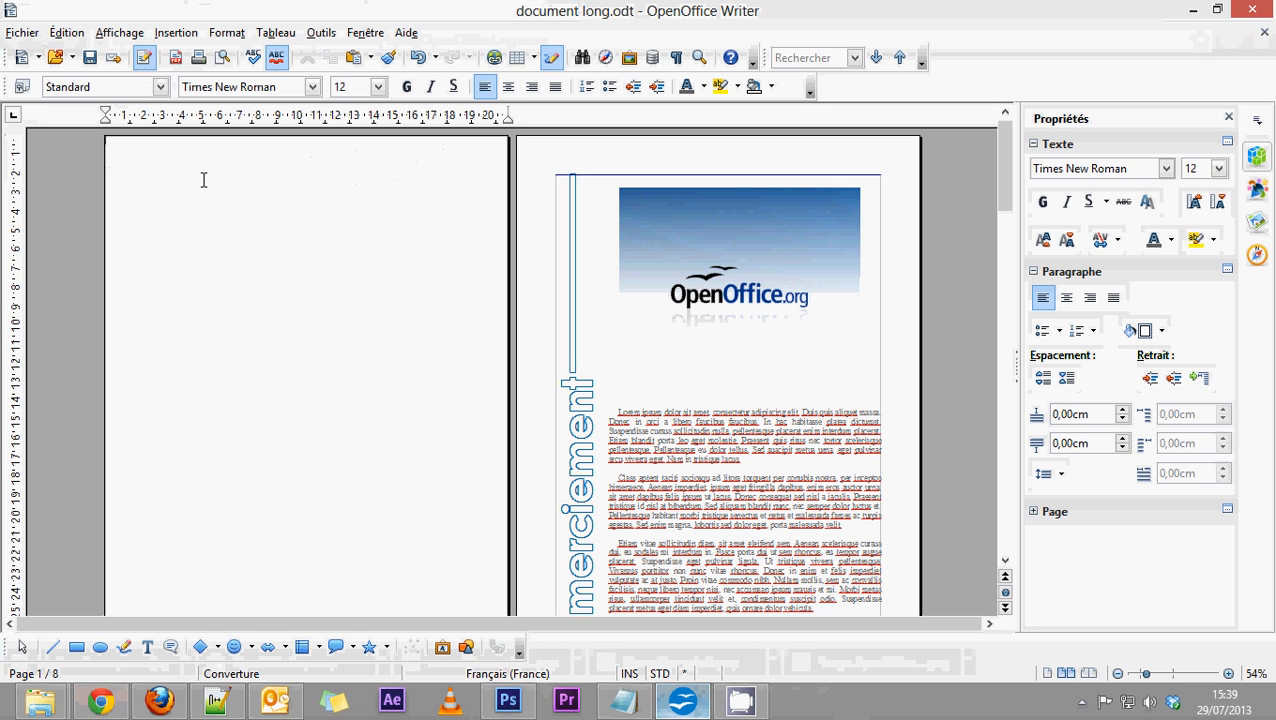
{"action": "left_click", "coordinate": [160, 35]}
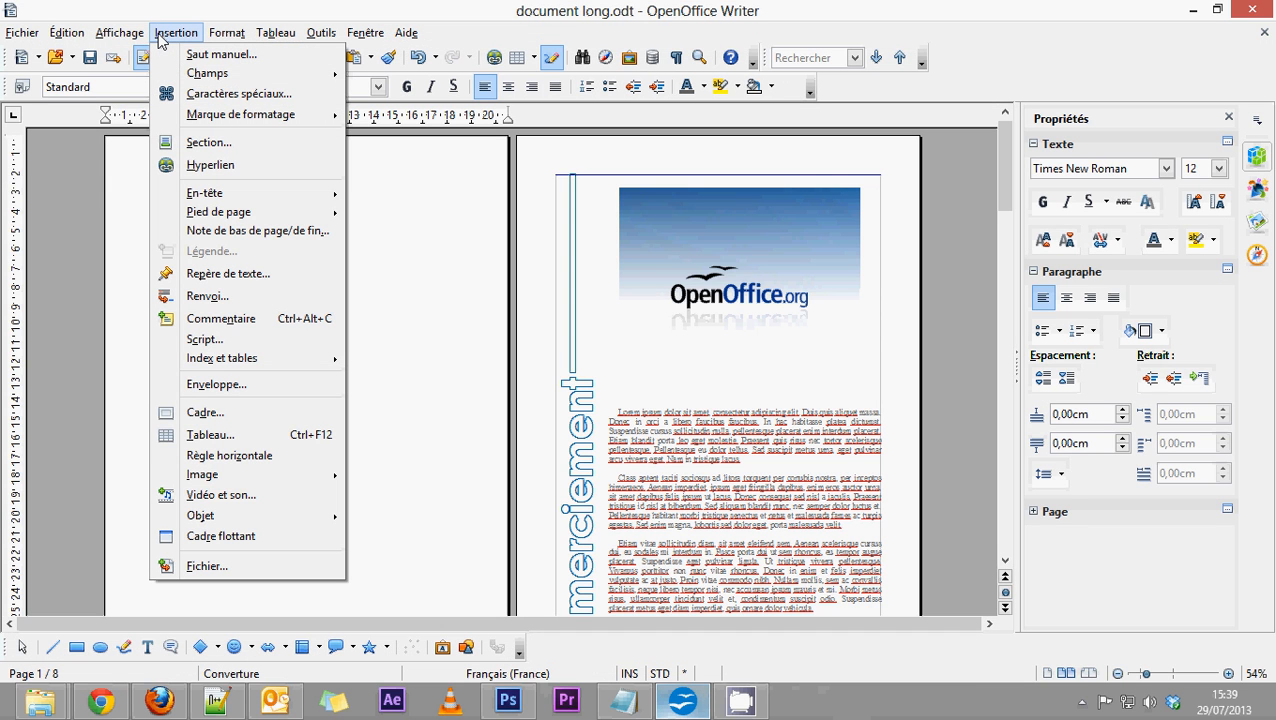
{"action": "left_click", "coordinate": [127, 148]}
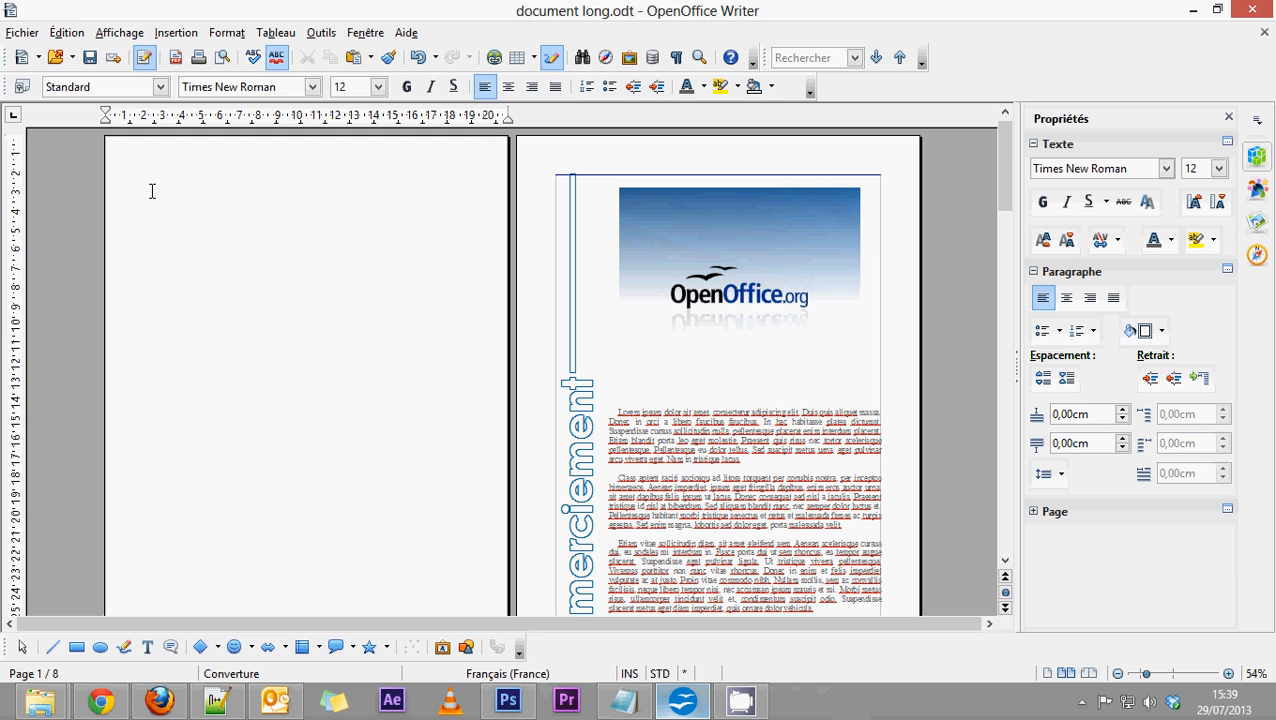
{"action": "scroll", "coordinate": [131, 188], "scroll_direction": "up", "scroll_amount": 5}
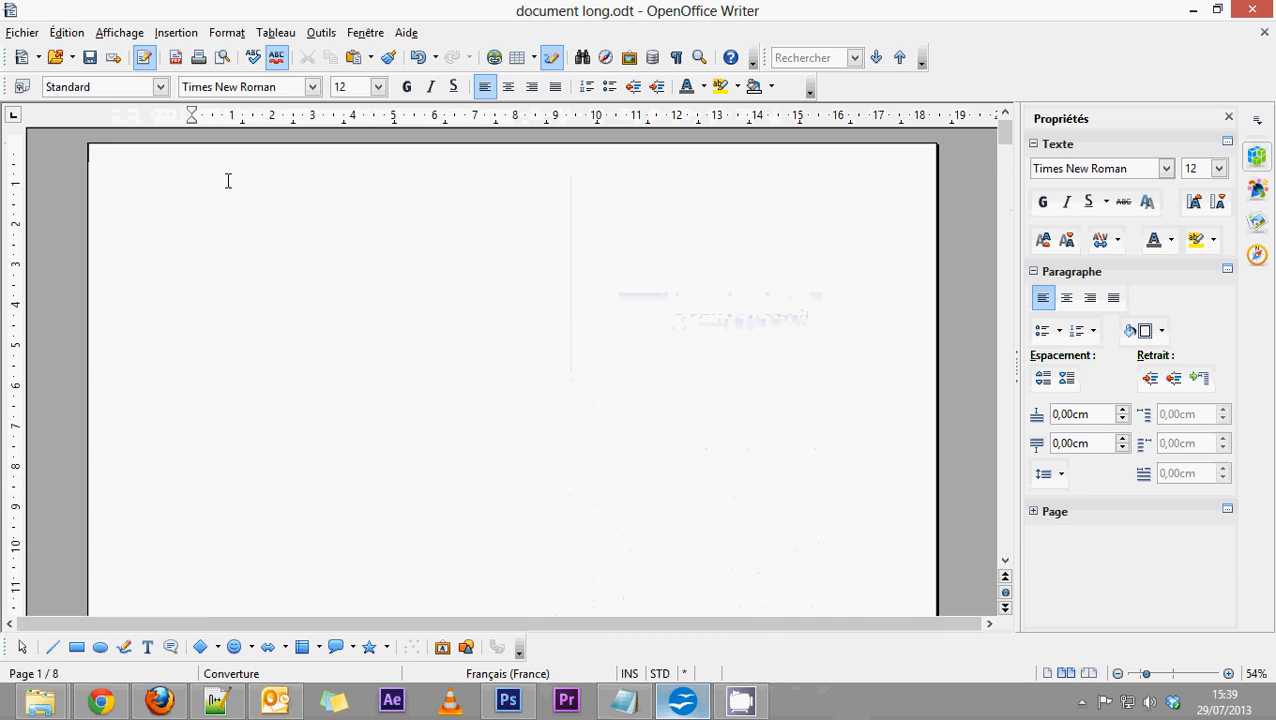
{"action": "scroll", "coordinate": [337, 303], "scroll_direction": "down", "scroll_amount": 3}
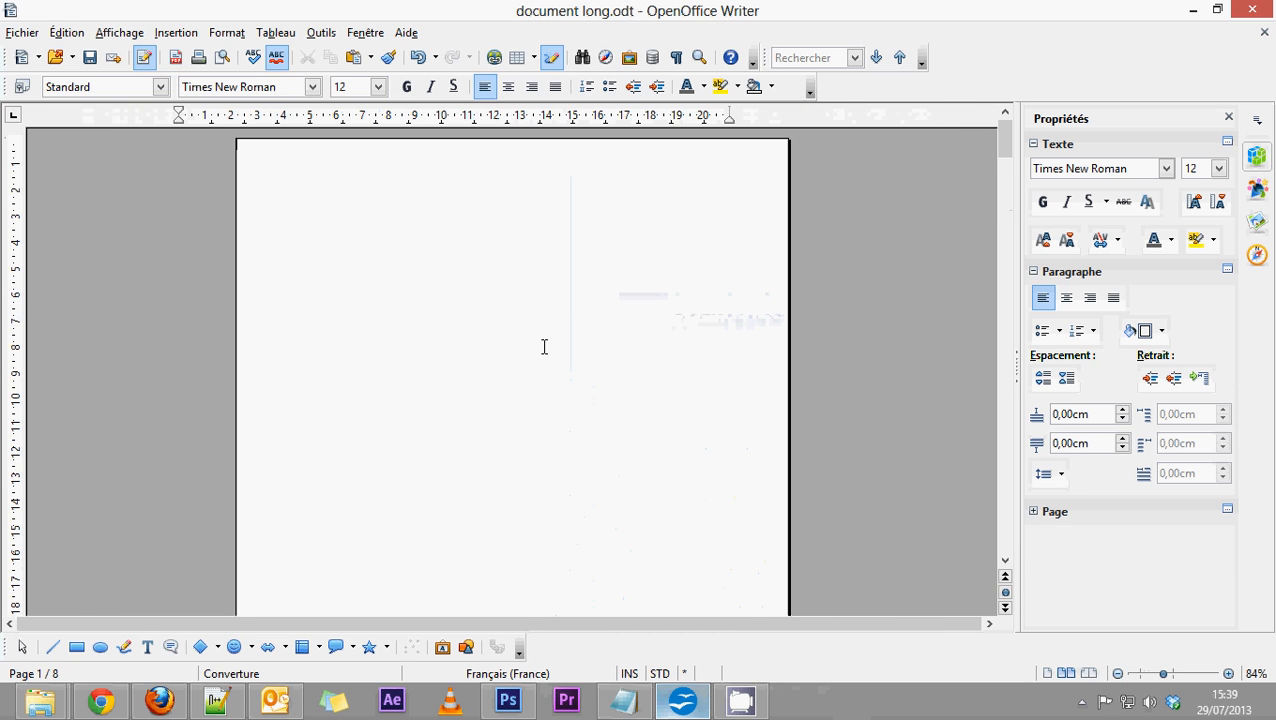
{"action": "left_click", "coordinate": [190, 33]}
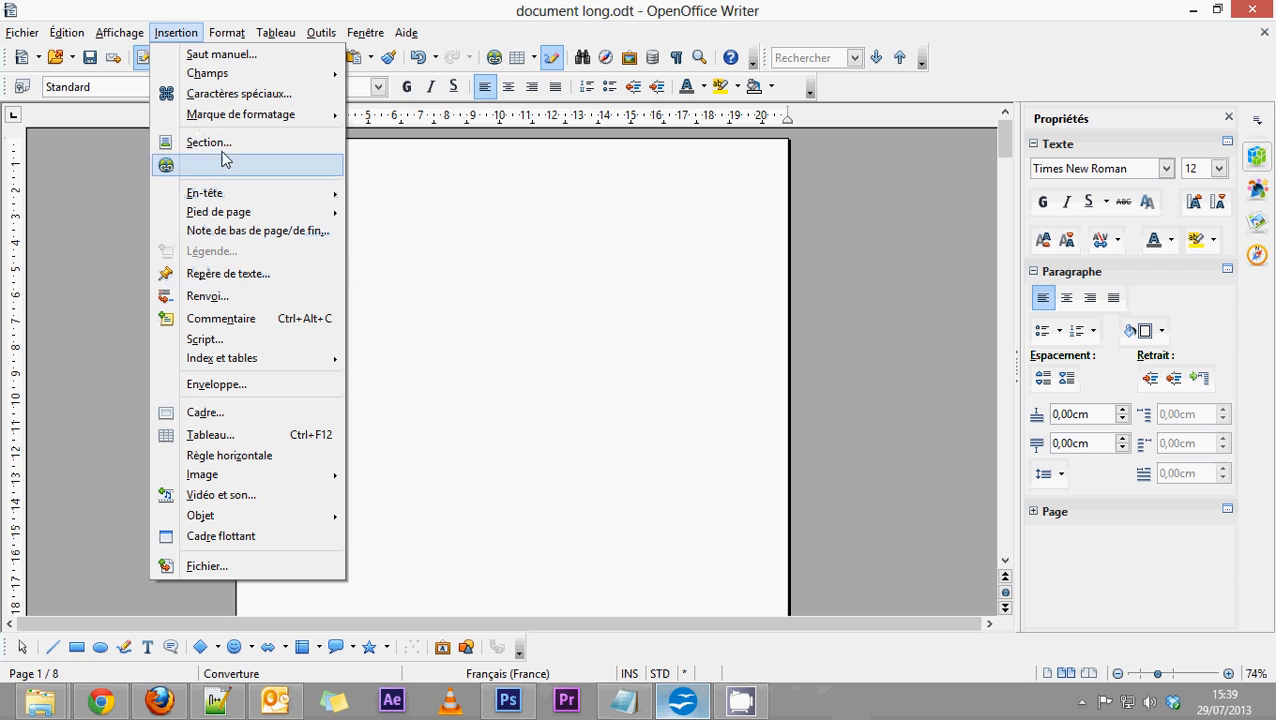
{"action": "mouse_move", "coordinate": [213, 476]}
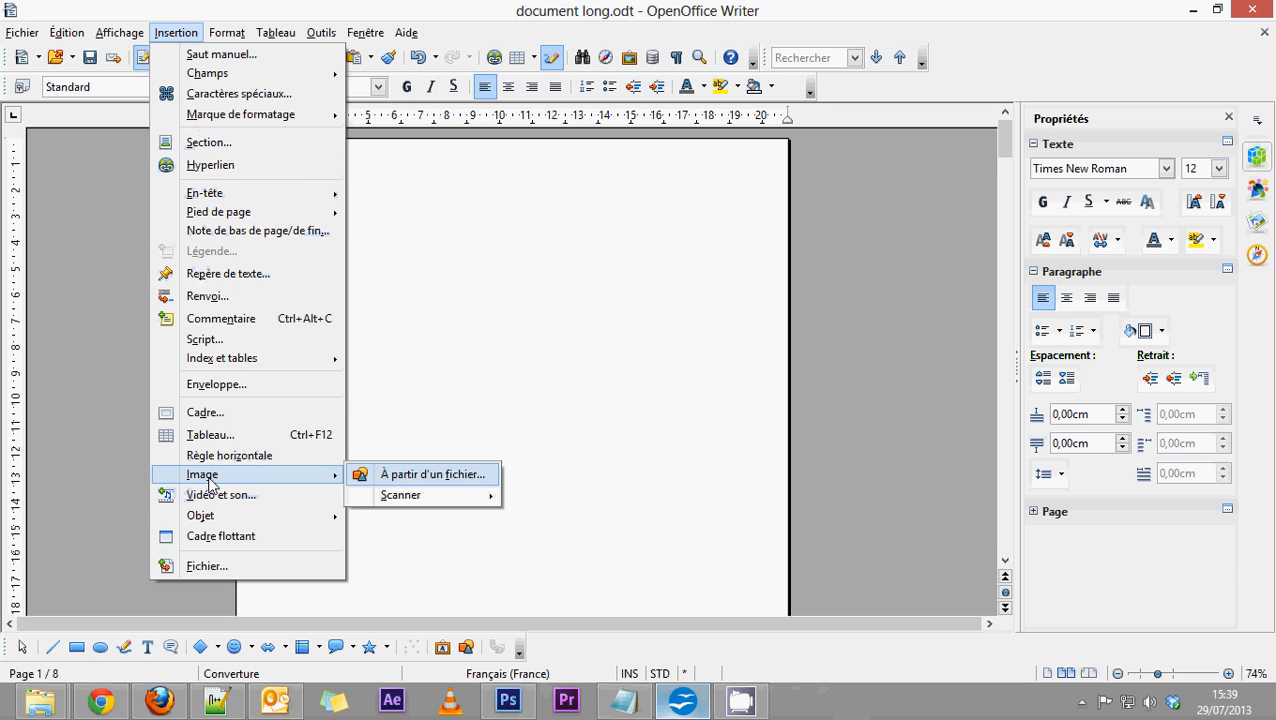
{"action": "left_click", "coordinate": [396, 476]}
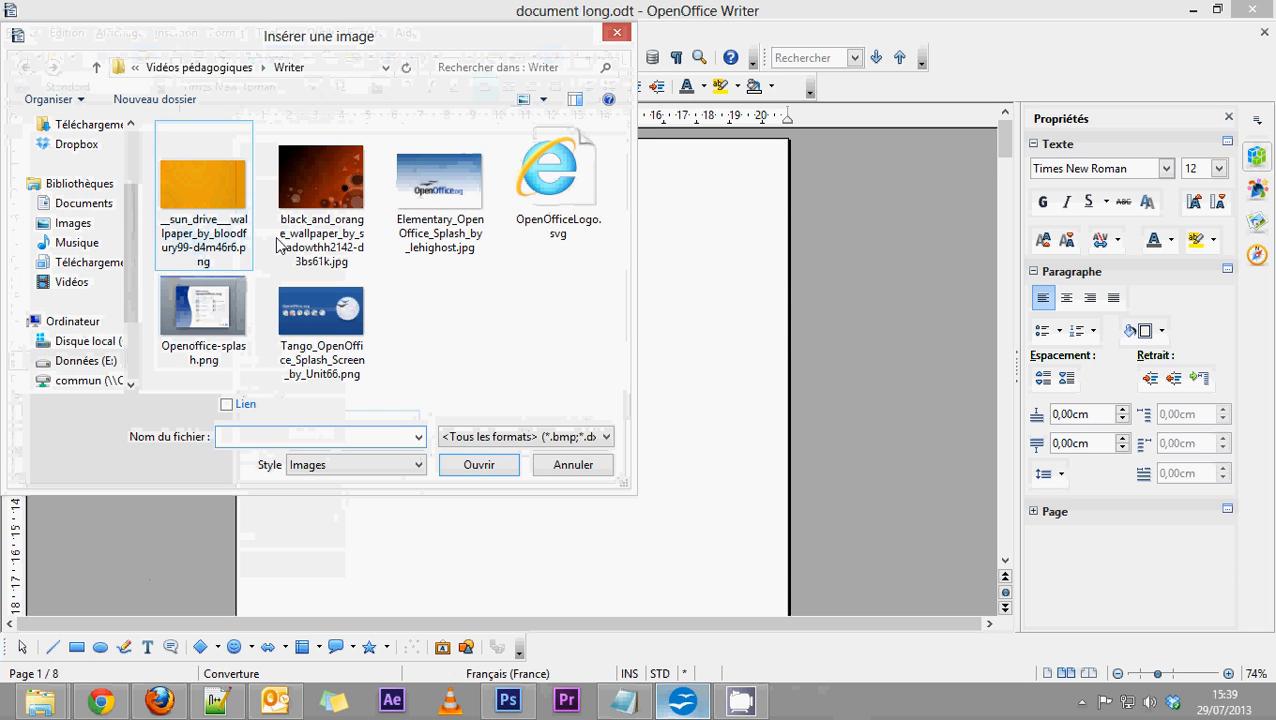
{"action": "left_click", "coordinate": [281, 246]}
{"action": "double_click", "coordinate": [324, 176]}
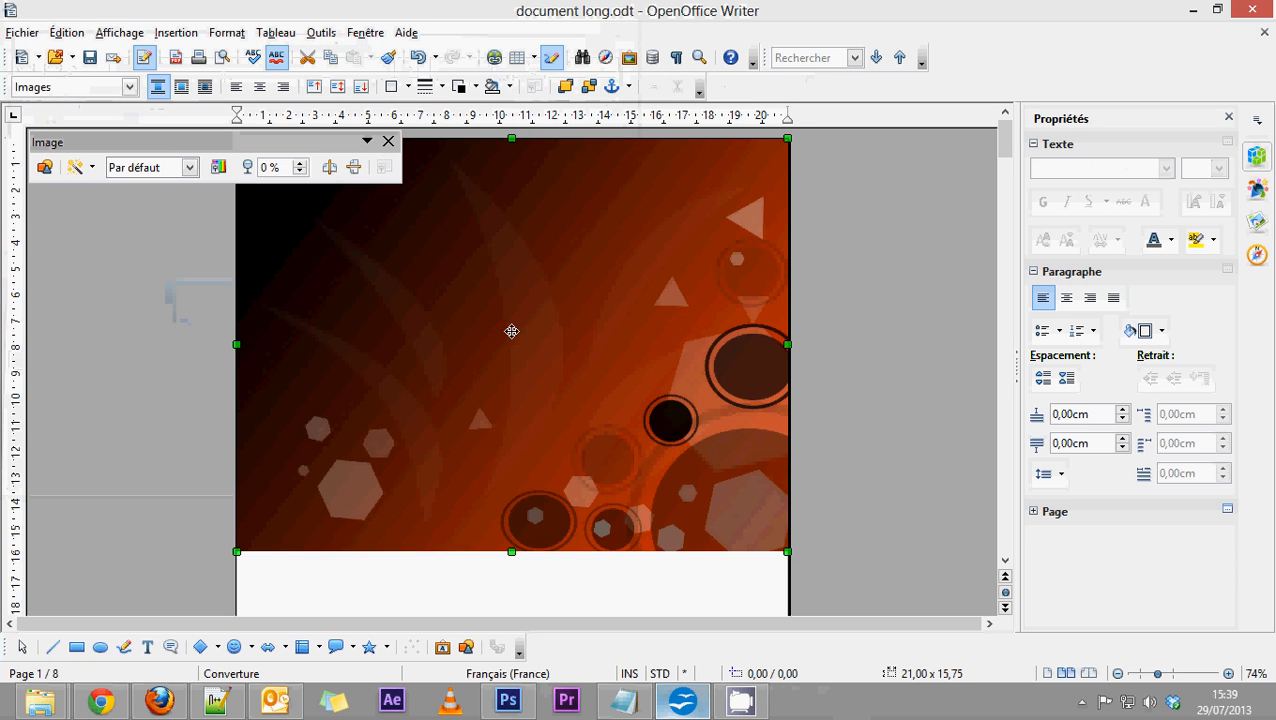
Try scaling the wallpaper down proportionally to about 16,44 × 12,33 cm, and undo the resize.
{"action": "scroll", "coordinate": [511, 331], "scroll_direction": "down", "scroll_amount": 2}
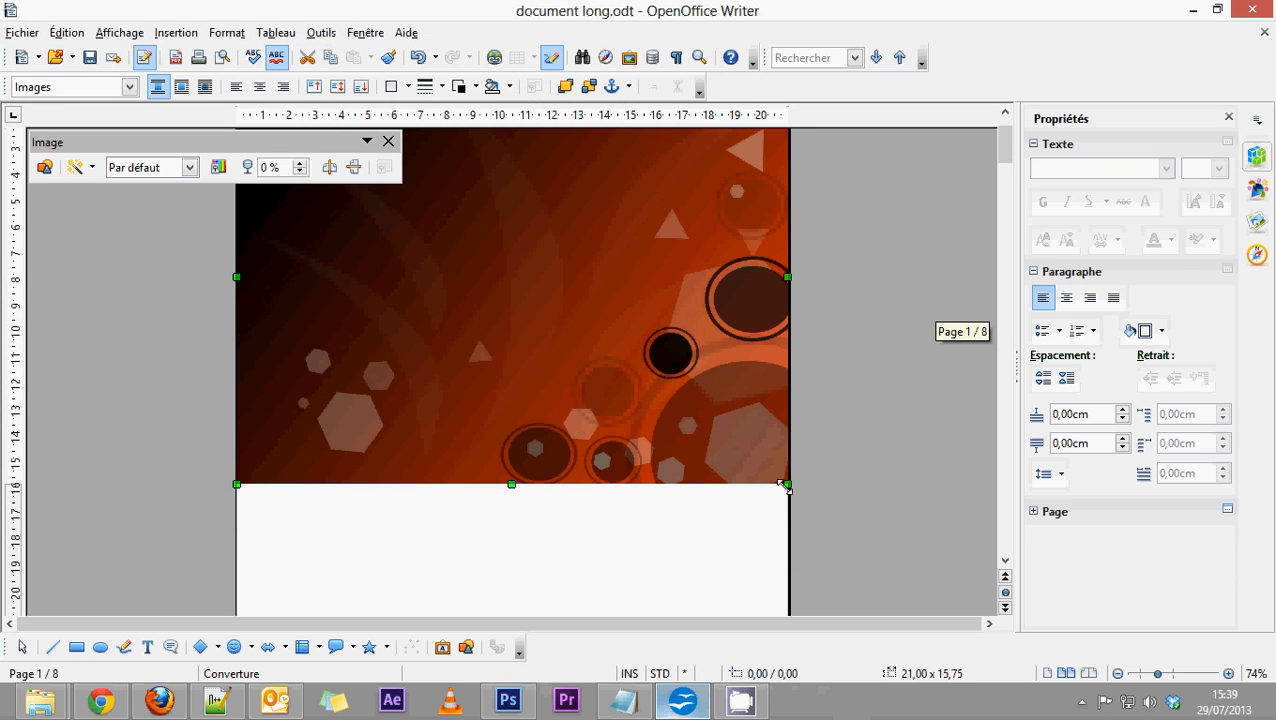
{"action": "left_click_drag", "start_coordinate": [785, 486], "coordinate": [691, 542]}
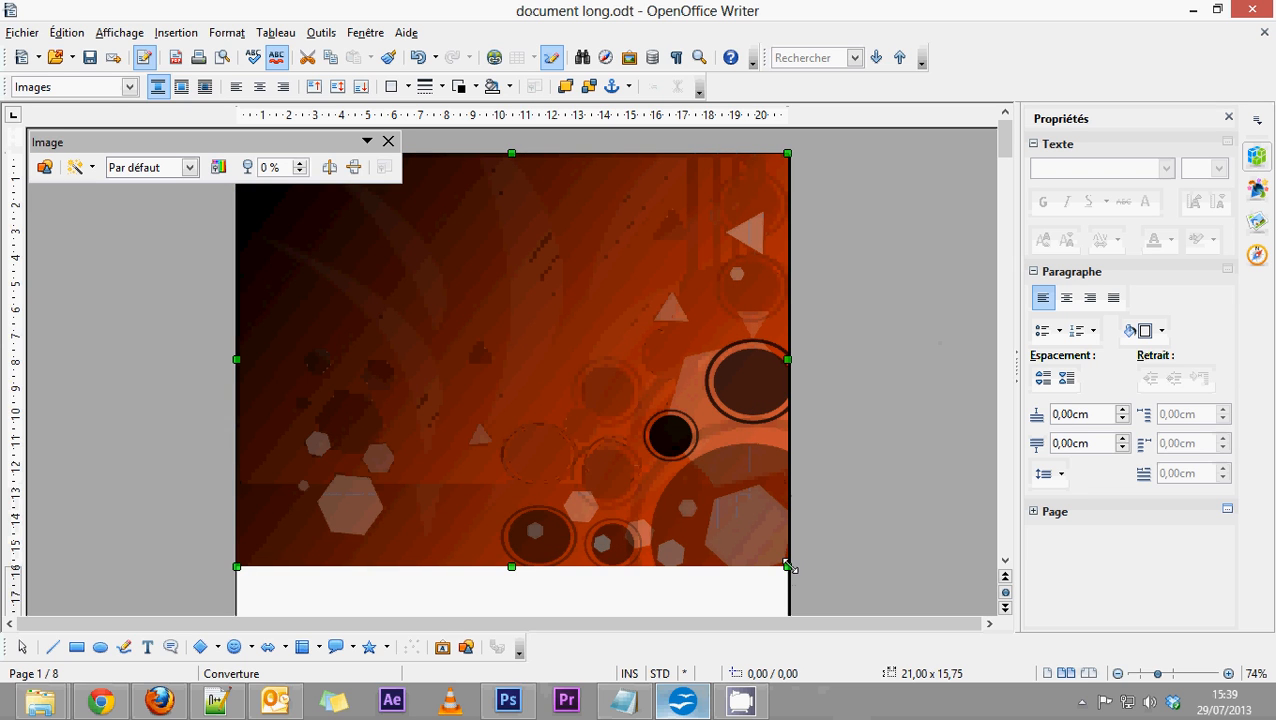
{"action": "left_click_drag", "start_coordinate": [785, 562], "coordinate": [641, 474]}
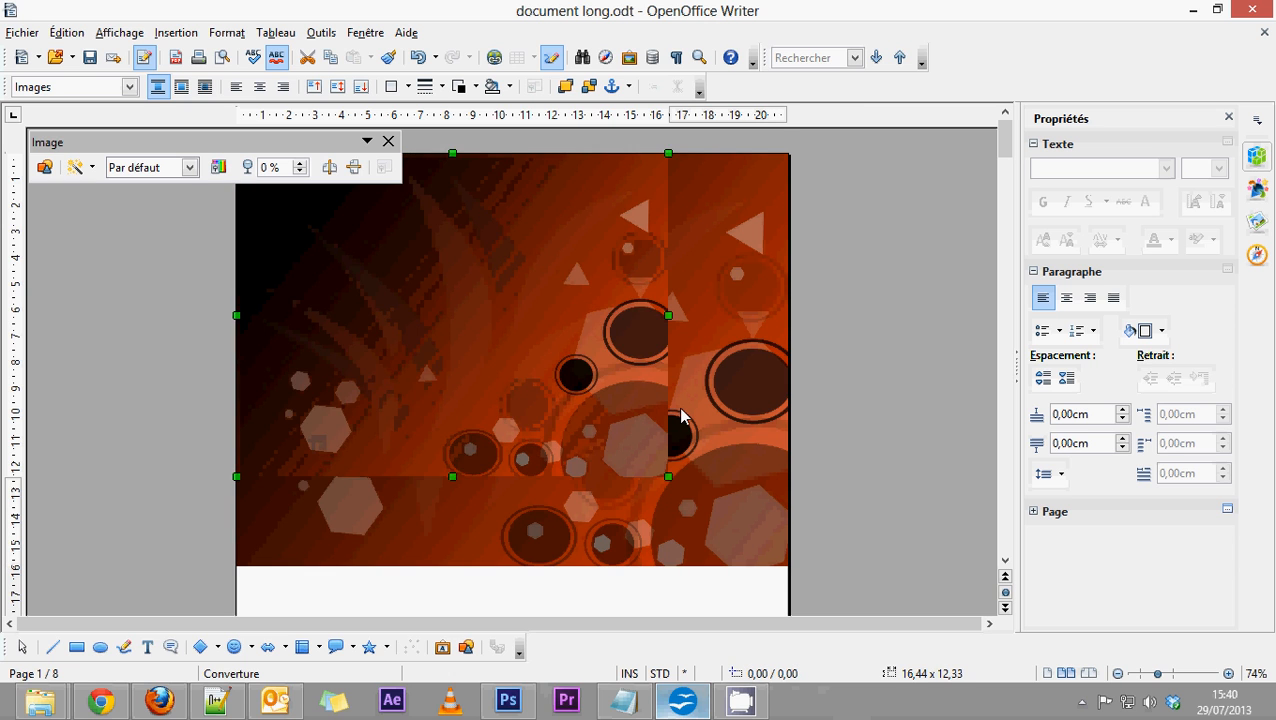
{"action": "key", "text": "ctrl+z"}
Try moving the wallpaper freely around the cover page with its default text wrapping.
{"action": "left_click_drag", "start_coordinate": [707, 431], "coordinate": [625, 498]}
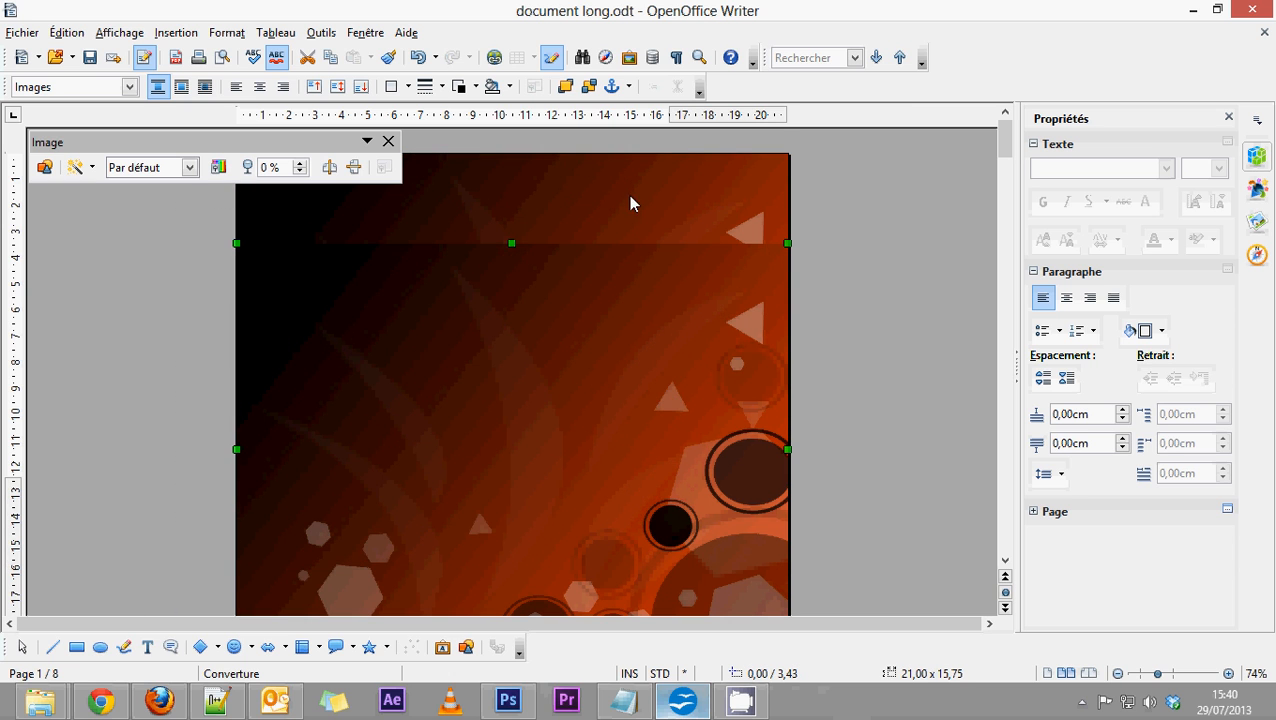
{"action": "key", "text": "ctrl+z"}
{"action": "left_click_drag", "start_coordinate": [611, 389], "coordinate": [590, 435]}
{"action": "left_click_drag", "start_coordinate": [589, 353], "coordinate": [587, 332]}
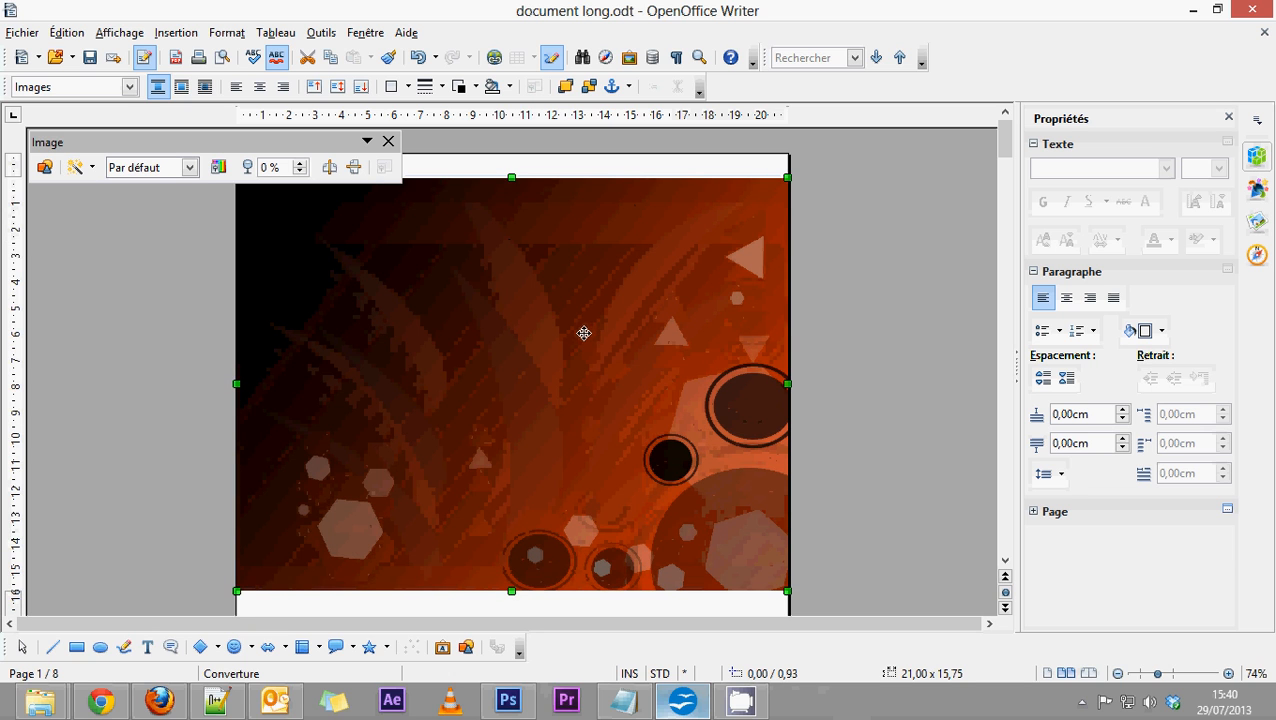
Set the wallpaper's text wrapping to Continu with the option "À l'arrière-plan" enabled.
{"action": "double_click", "coordinate": [552, 296]}
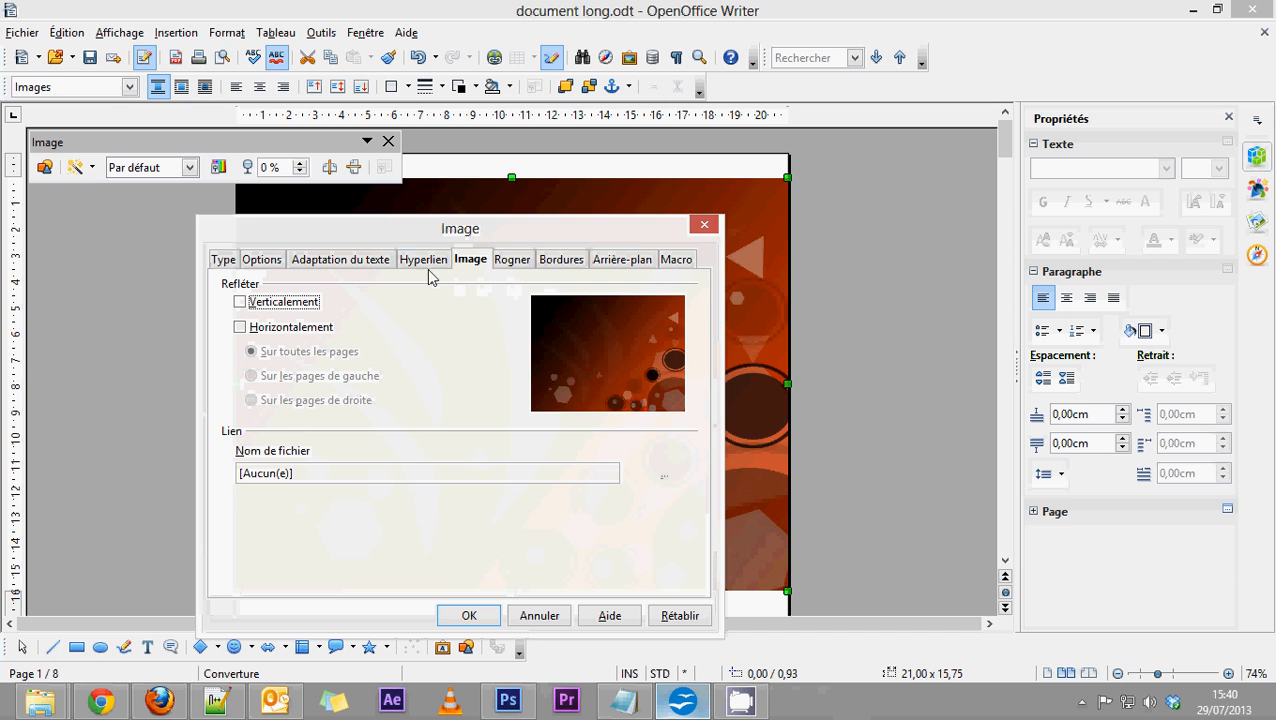
{"action": "left_click", "coordinate": [323, 268]}
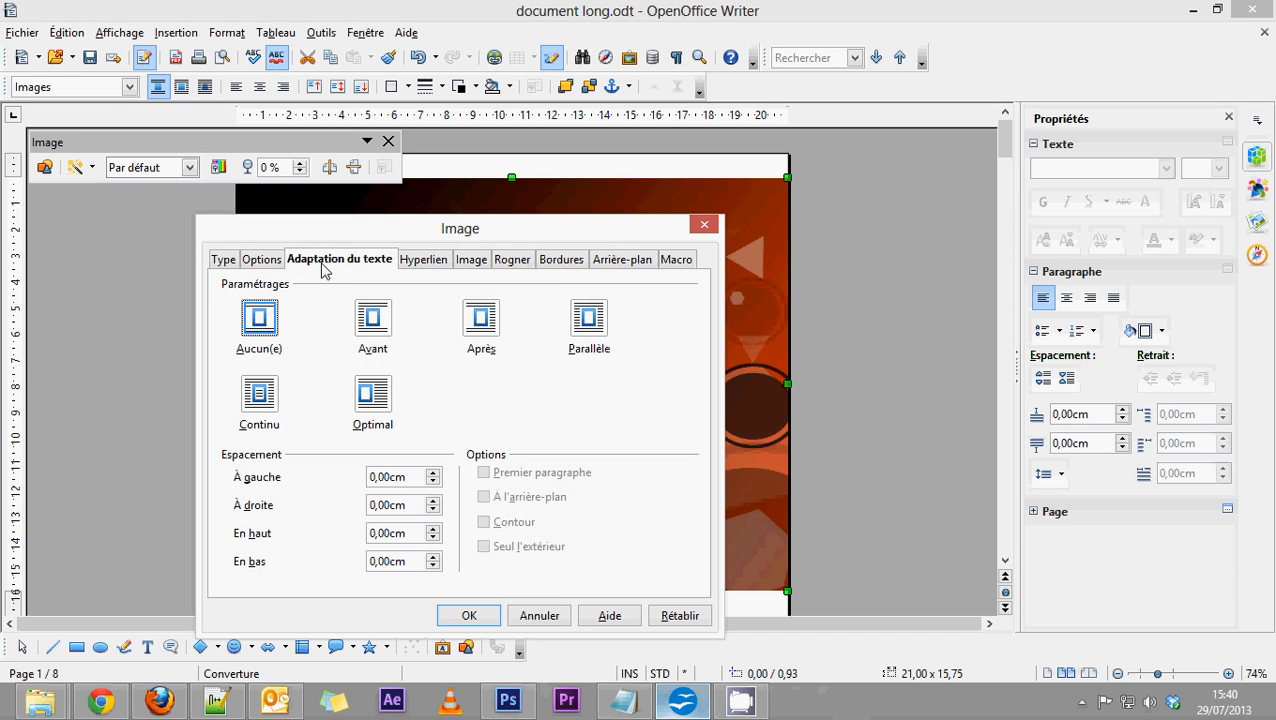
{"action": "left_click", "coordinate": [256, 400]}
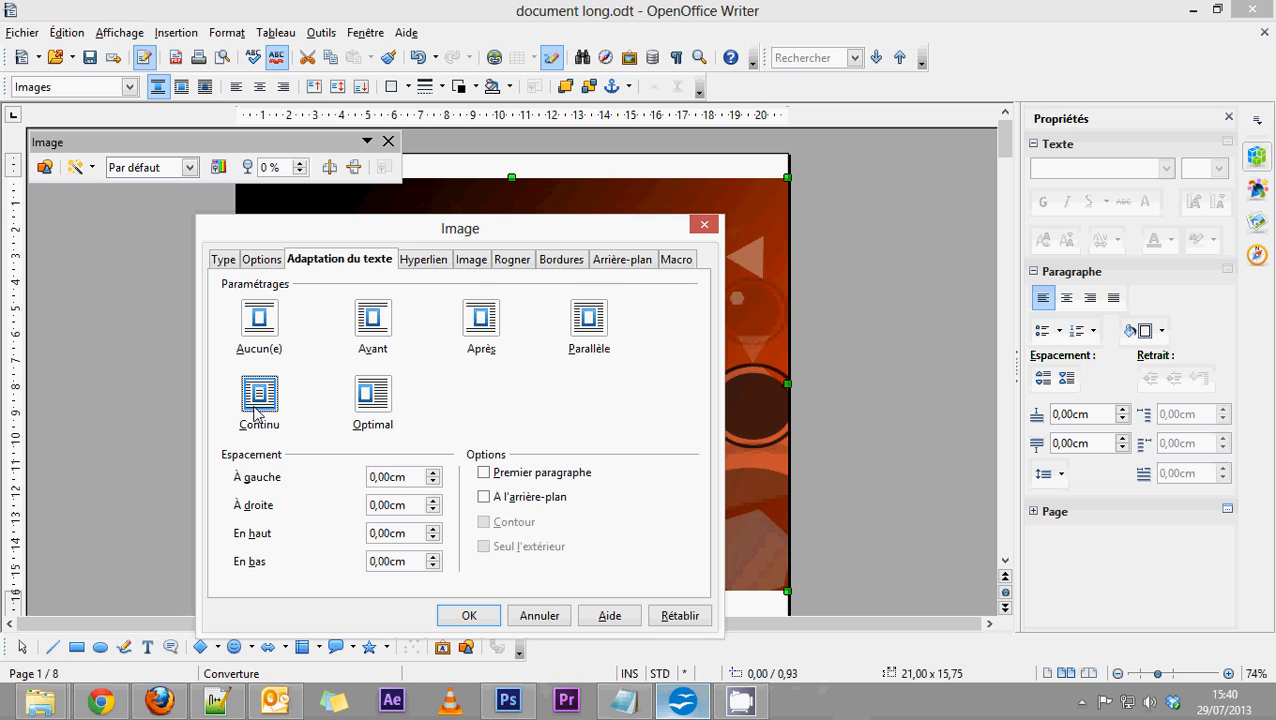
{"action": "left_click", "coordinate": [485, 497]}
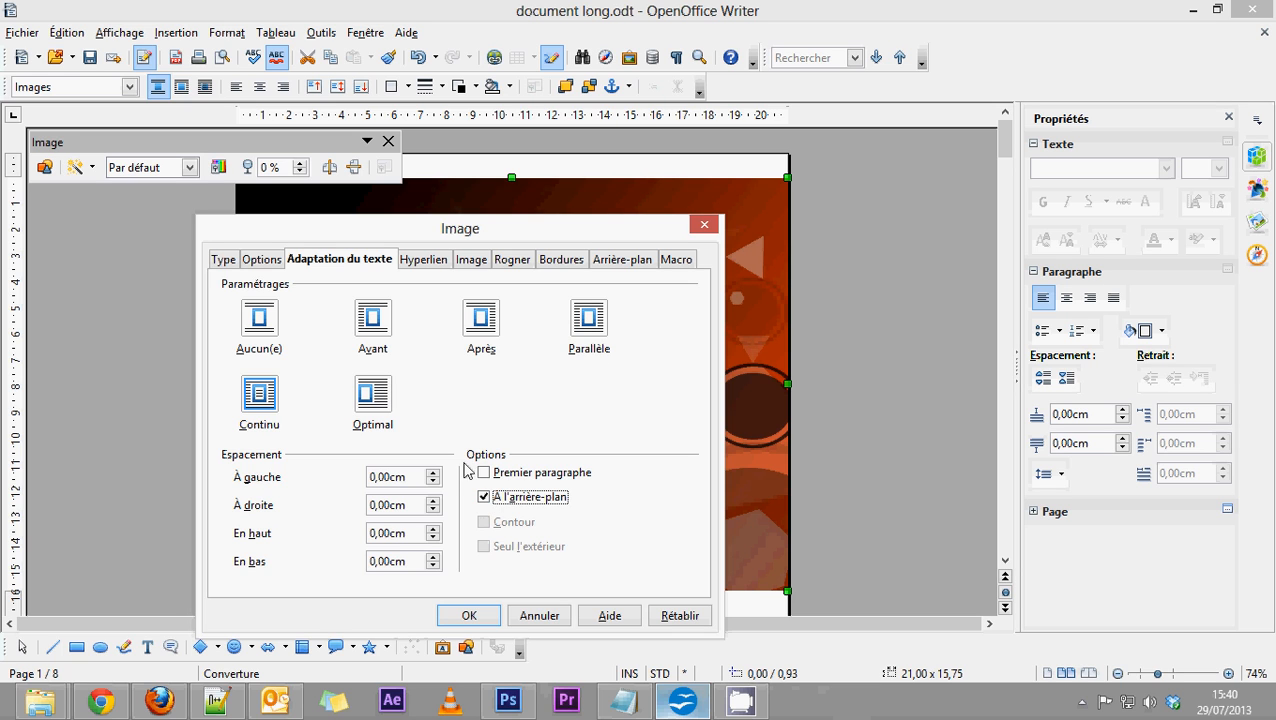
{"action": "left_click", "coordinate": [467, 616]}
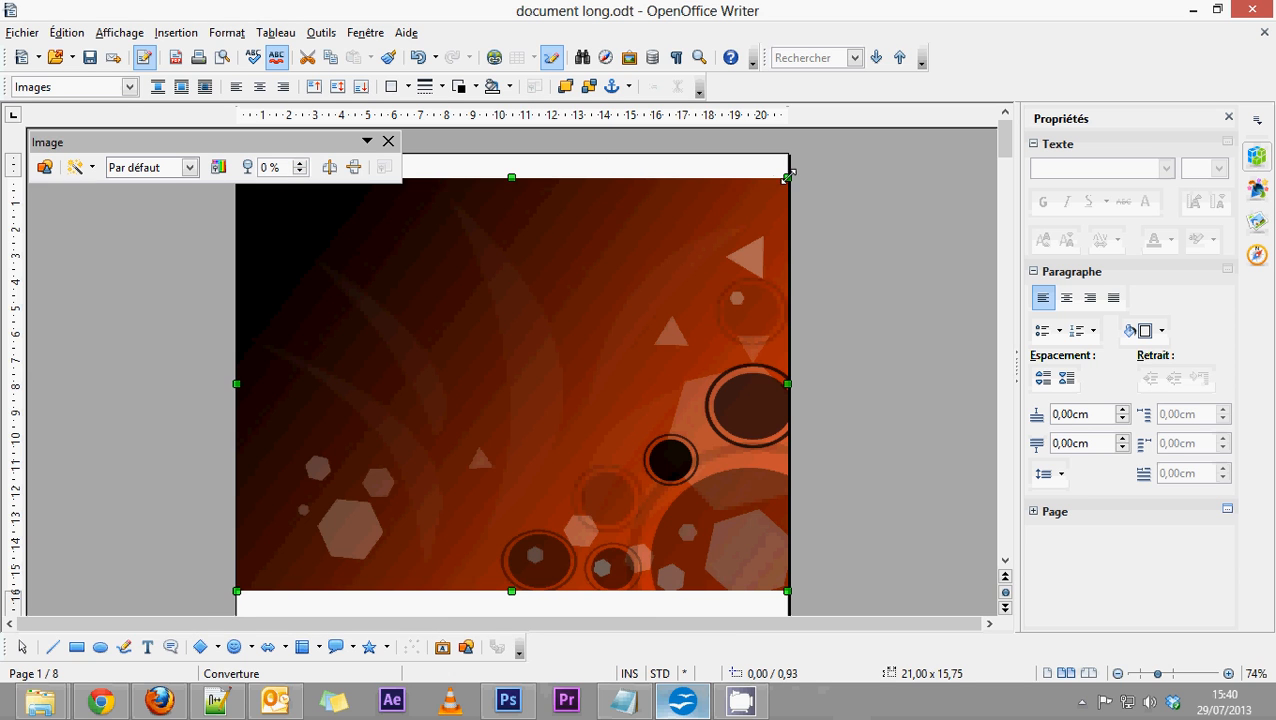
Shrink the wallpaper to about 14,24 × 10,68 cm and align it with the cover page's upper-left corner at 0,00 / 0,00.
{"action": "left_click_drag", "start_coordinate": [788, 177], "coordinate": [590, 310]}
{"action": "left_click_drag", "start_coordinate": [534, 390], "coordinate": [570, 262]}
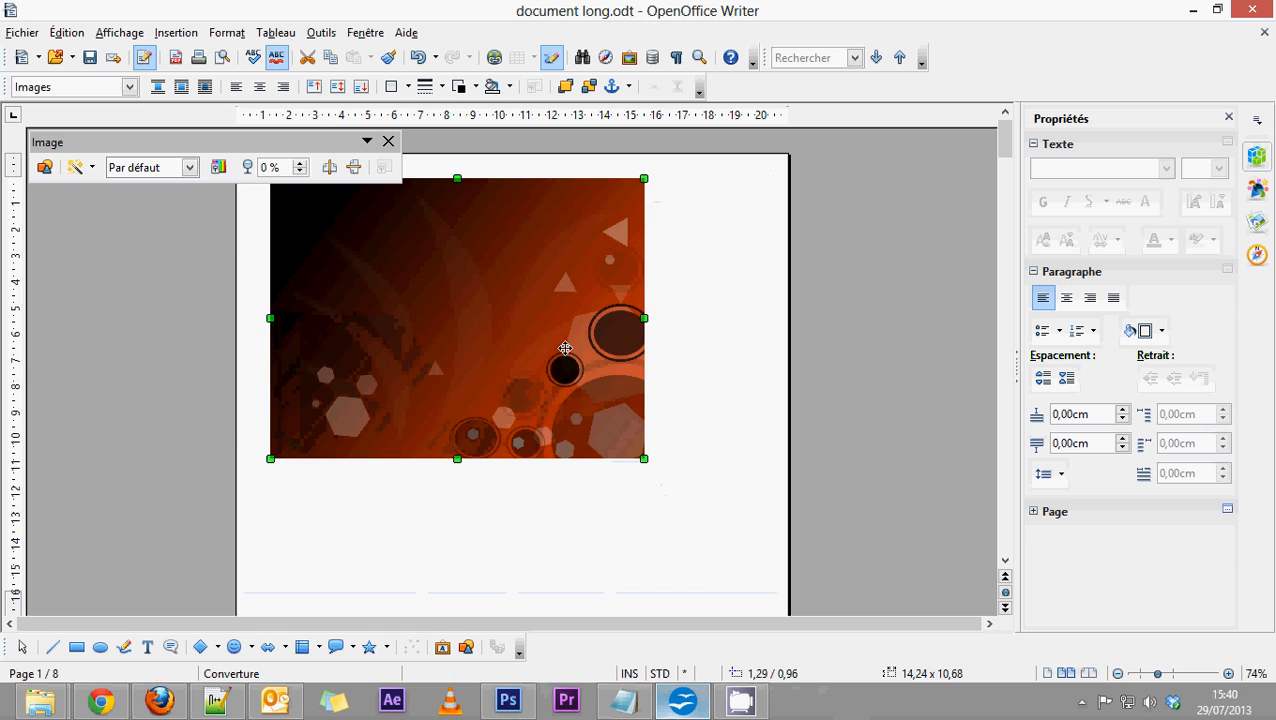
{"action": "left_click_drag", "start_coordinate": [565, 348], "coordinate": [500, 325]}
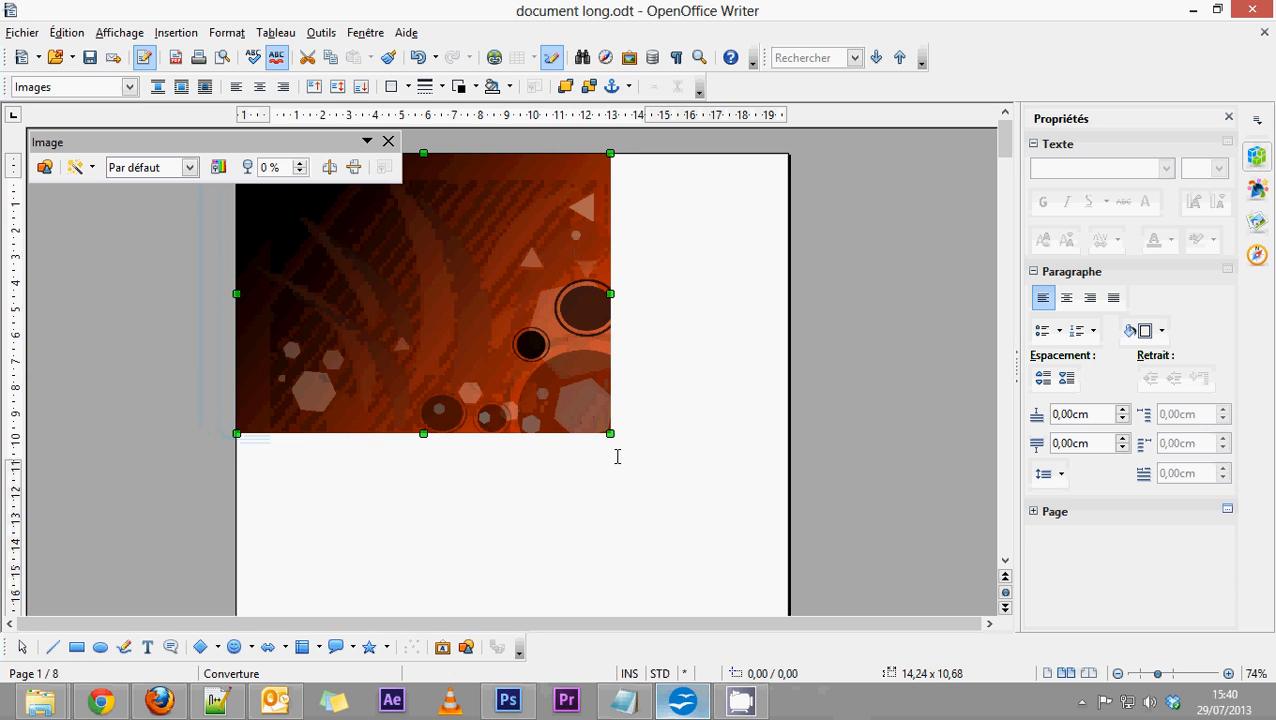
Enlarge and stretch the wallpaper to cover the whole cover page, 21,00 × 29,70 cm.
{"action": "scroll", "coordinate": [616, 450], "scroll_direction": "down", "scroll_amount": 2}
{"action": "left_click_drag", "start_coordinate": [610, 366], "coordinate": [797, 541]}
{"action": "scroll", "coordinate": [547, 401], "scroll_direction": "down", "scroll_amount": 8}
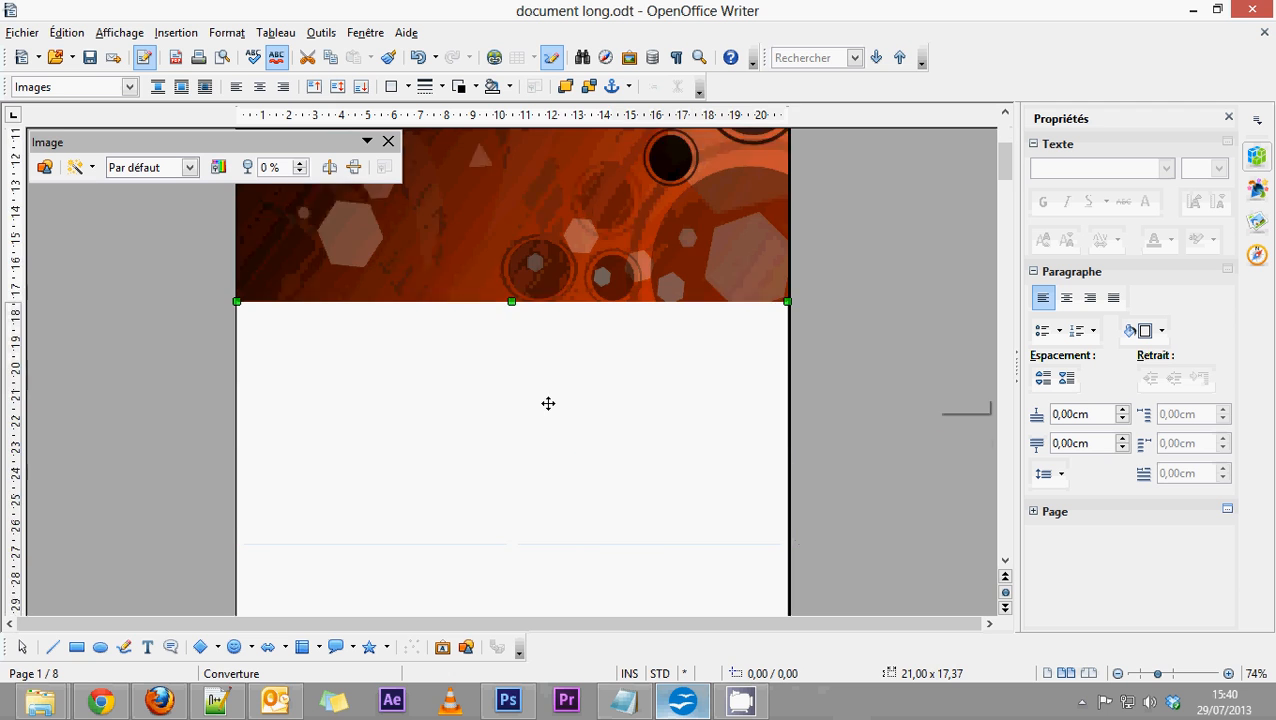
{"action": "left_click_drag", "start_coordinate": [512, 265], "coordinate": [513, 589]}
{"action": "scroll", "coordinate": [582, 499], "scroll_direction": "up", "scroll_amount": 4}
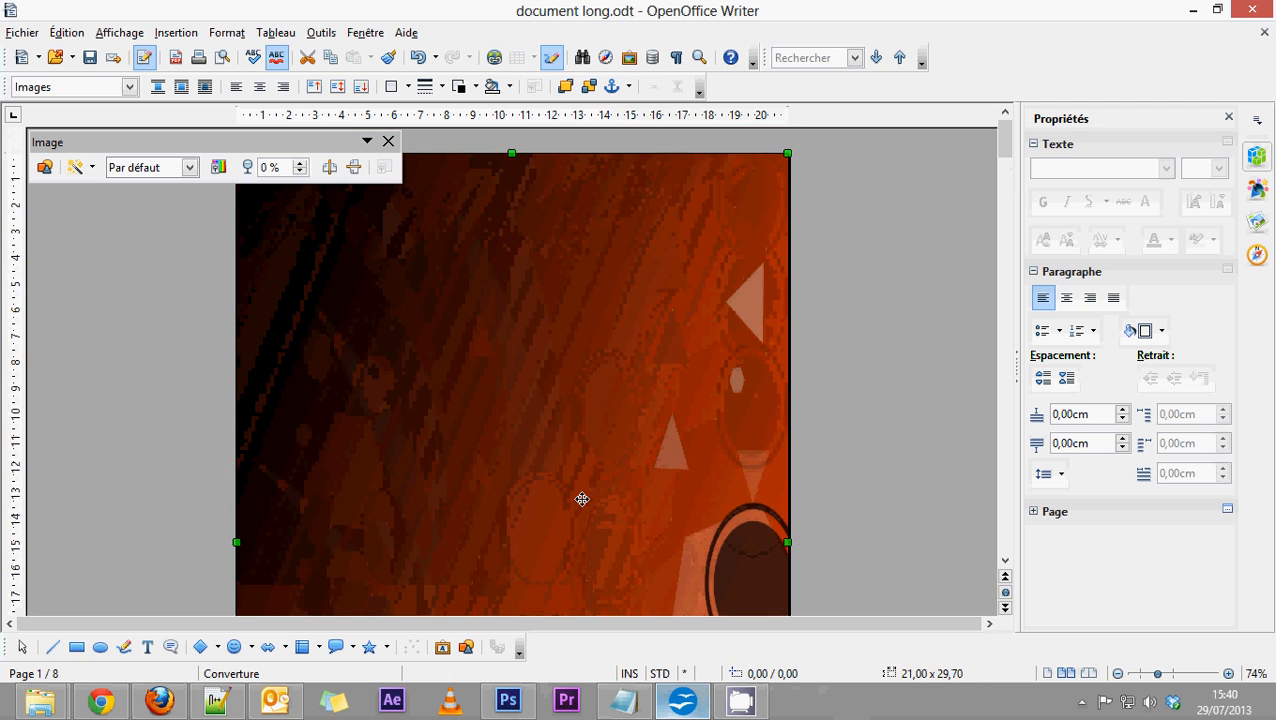
{"action": "scroll", "coordinate": [573, 503], "scroll_direction": "down", "scroll_amount": 10}
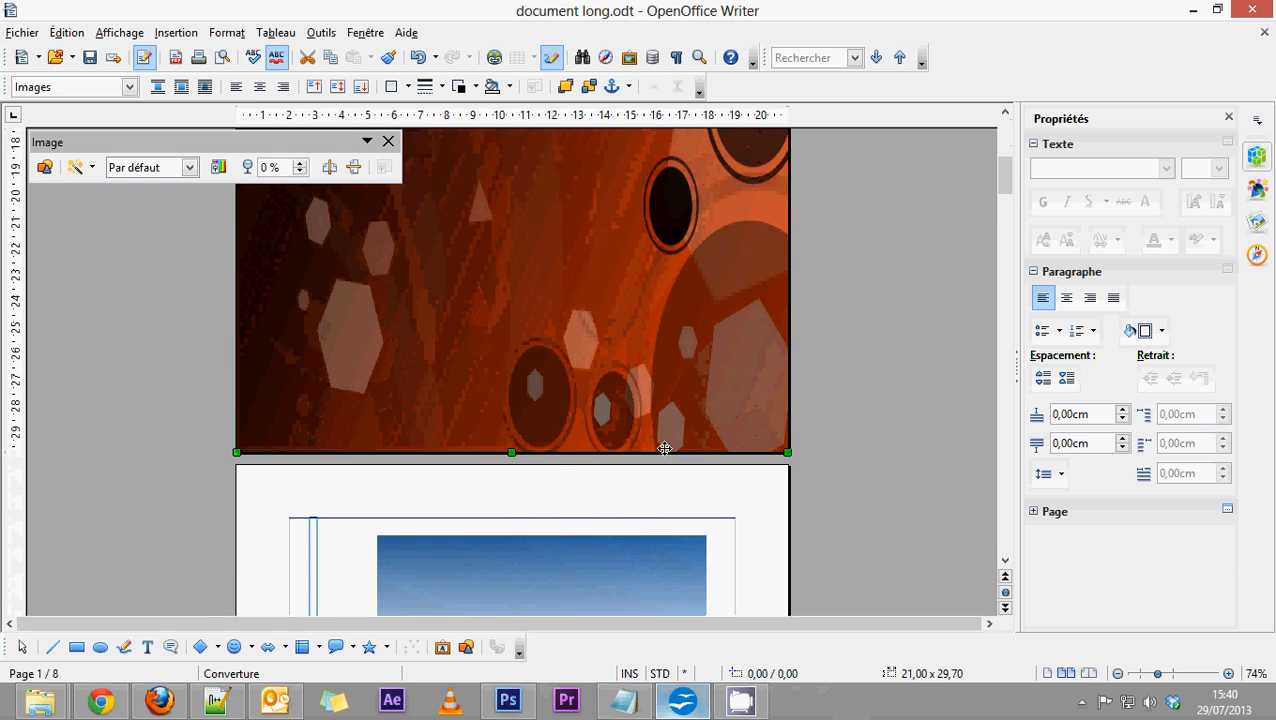
Flip the wallpaper both horizontally and vertically.
{"action": "scroll", "coordinate": [664, 447], "scroll_direction": "up", "scroll_amount": 10}
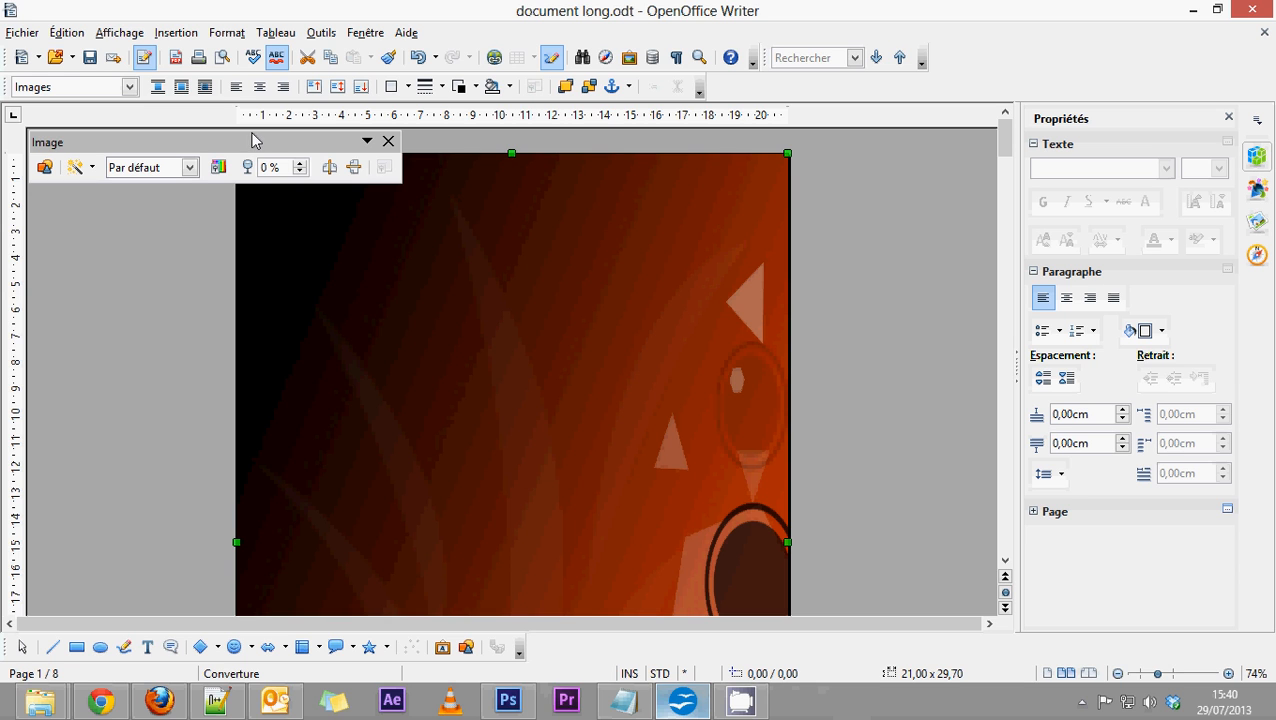
{"action": "left_click", "coordinate": [329, 172]}
{"action": "left_click", "coordinate": [353, 172]}
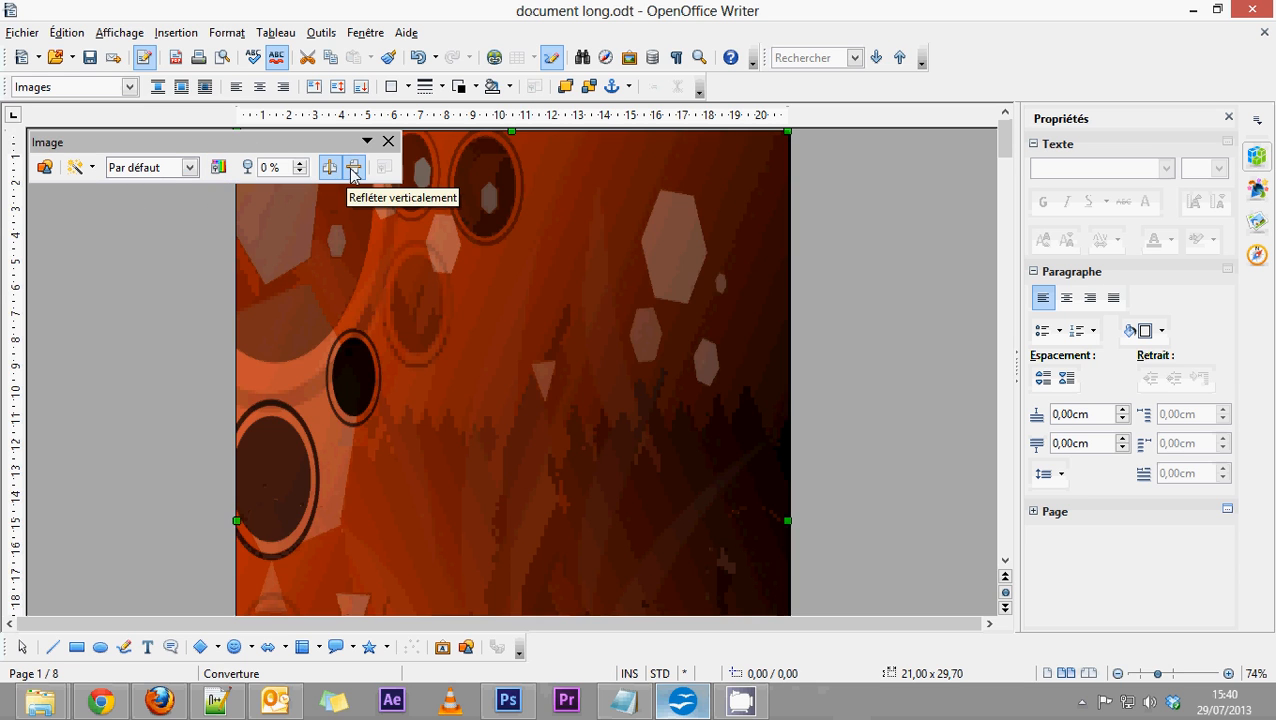
Raise the wallpaper's gamma to 1,80 and check the result over the cover page.
{"action": "scroll", "coordinate": [595, 455], "scroll_direction": "down", "scroll_amount": 10}
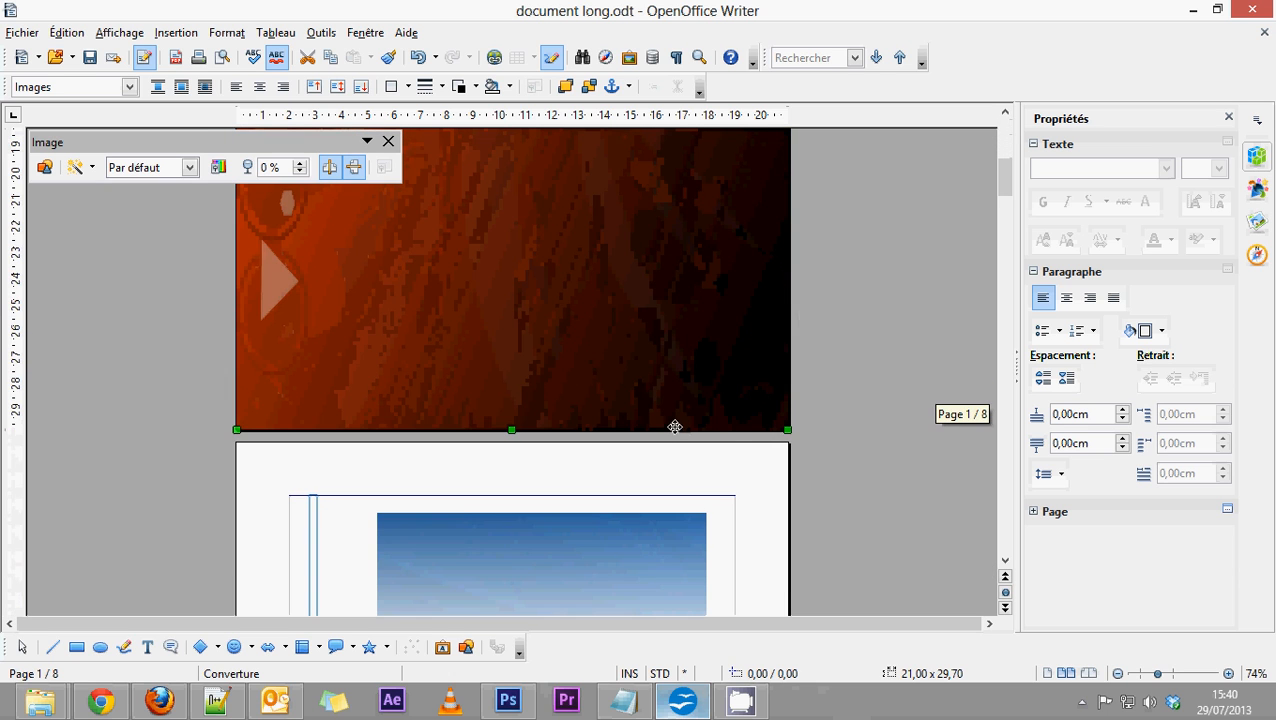
{"action": "scroll", "coordinate": [670, 425], "scroll_direction": "up", "scroll_amount": 10}
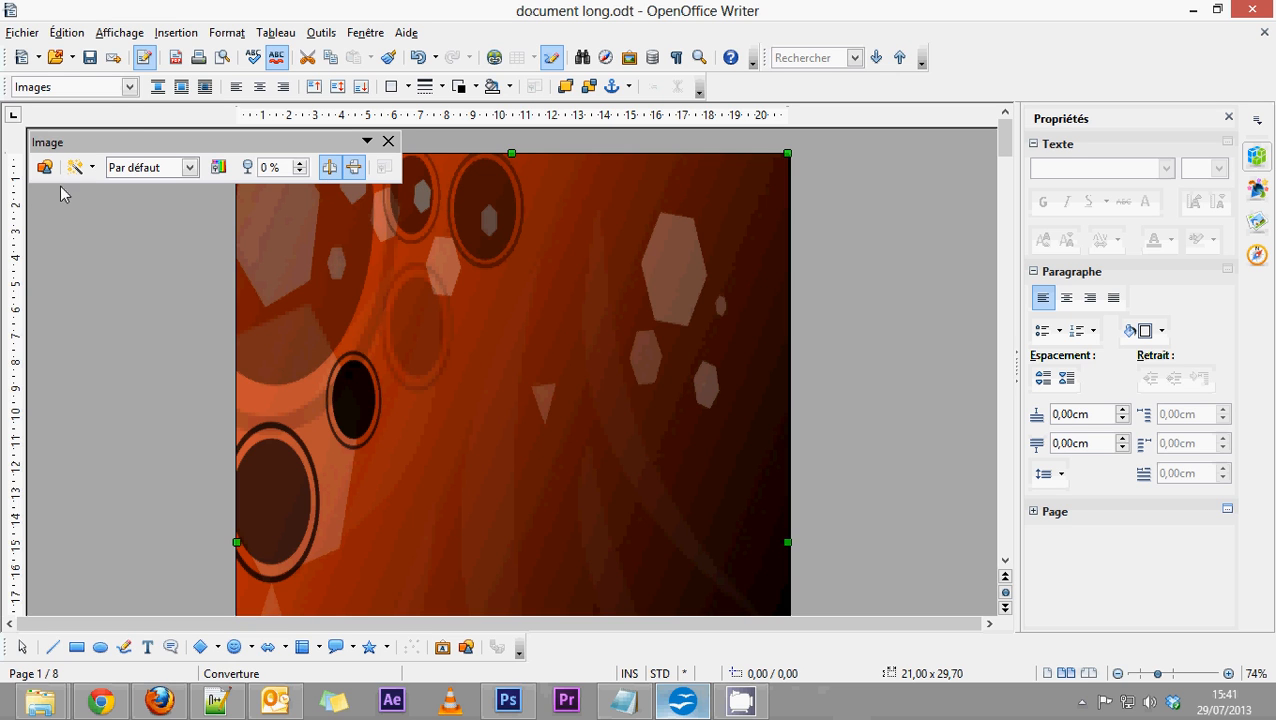
{"action": "left_click_drag", "start_coordinate": [121, 140], "coordinate": [180, 147]}
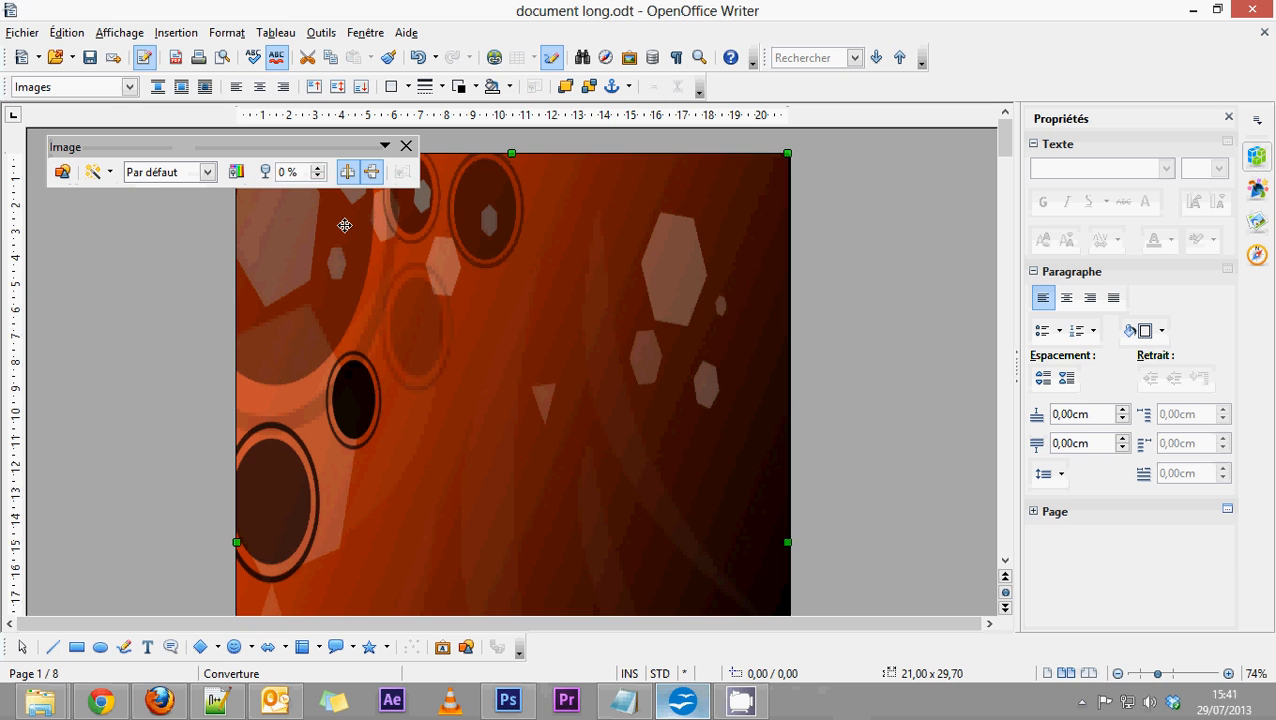
{"action": "left_click", "coordinate": [237, 174]}
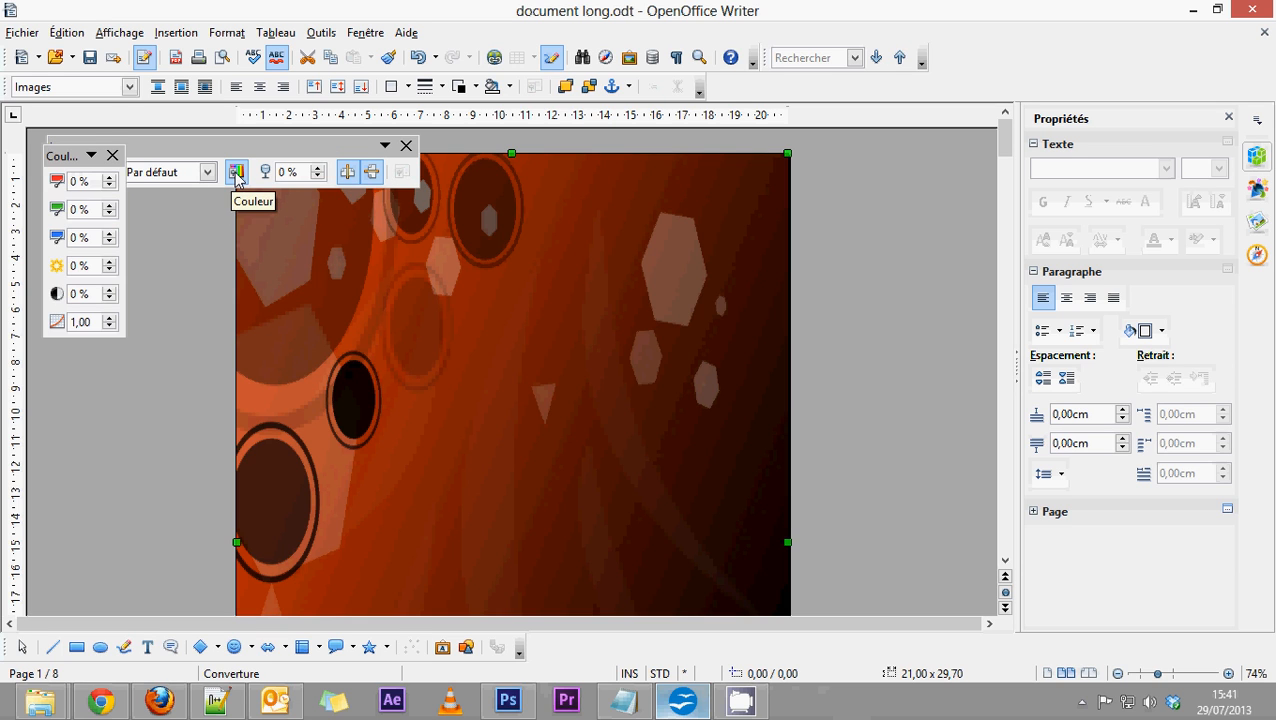
{"action": "left_click", "coordinate": [110, 319]}
{"action": "left_click", "coordinate": [110, 319]}
{"action": "left_click", "coordinate": [110, 319]}
{"action": "left_click", "coordinate": [110, 319]}
{"action": "left_click", "coordinate": [110, 319]}
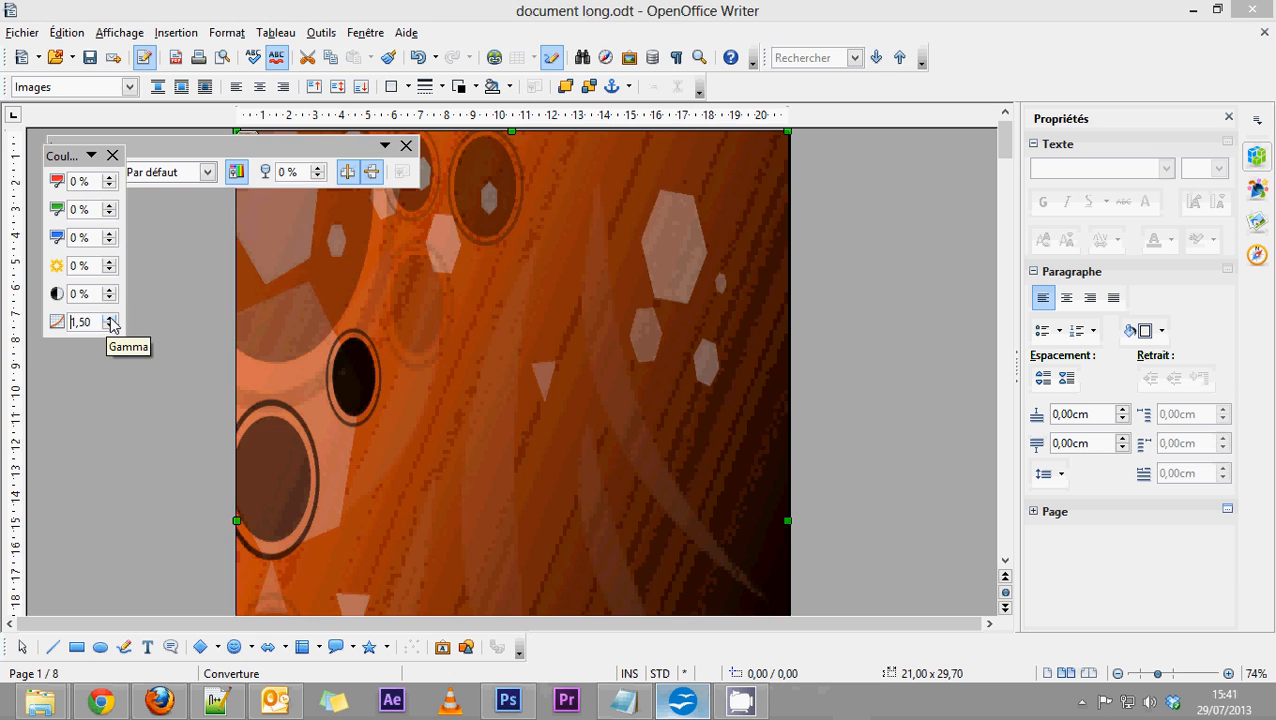
{"action": "left_click", "coordinate": [110, 319]}
{"action": "left_click", "coordinate": [110, 319]}
{"action": "left_click", "coordinate": [110, 319]}
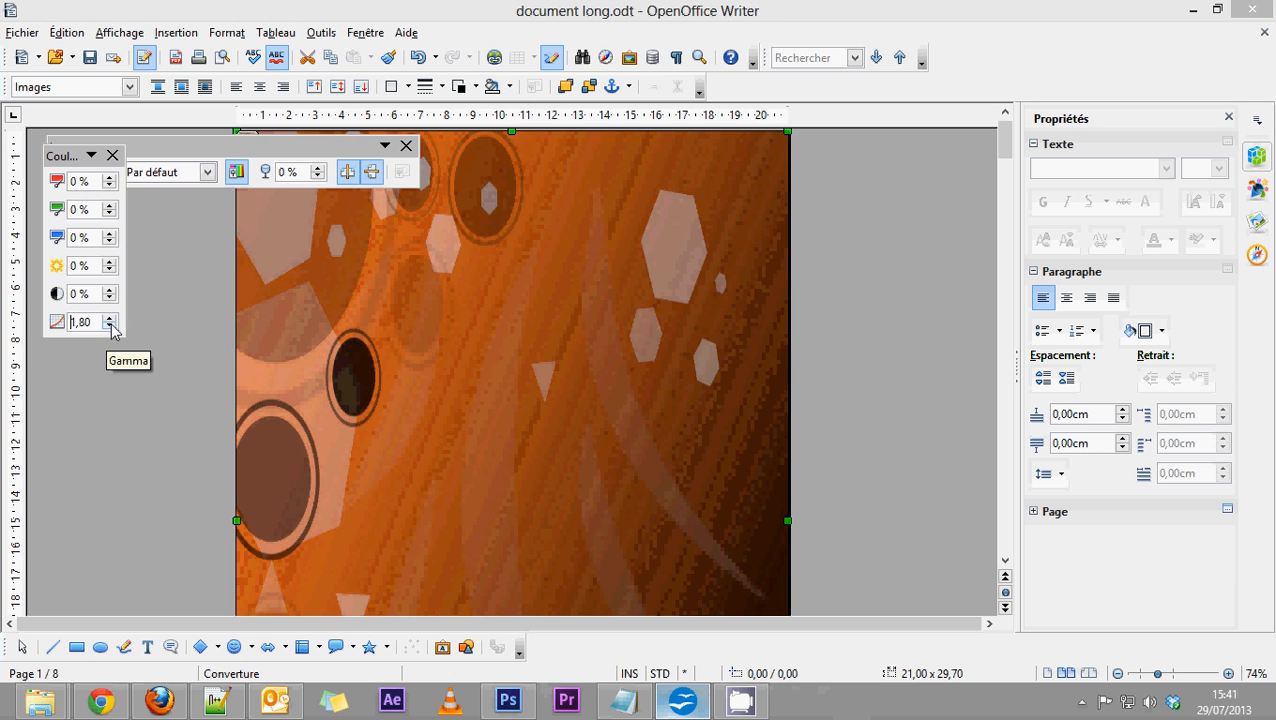
{"action": "left_click", "coordinate": [112, 155]}
{"action": "scroll", "coordinate": [584, 501], "scroll_direction": "down", "scroll_amount": 10}
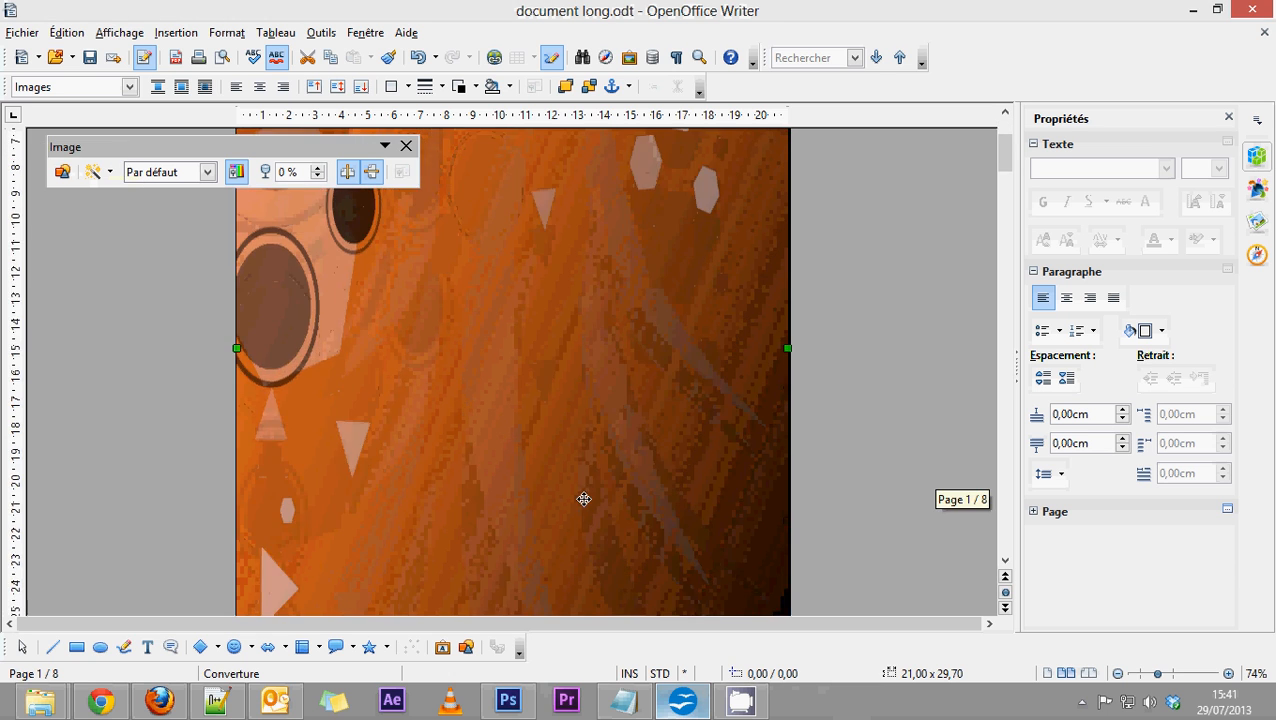
{"action": "scroll", "coordinate": [581, 493], "scroll_direction": "up", "scroll_amount": 10}
{"action": "scroll", "coordinate": [581, 493], "scroll_direction": "up", "scroll_amount": 3}
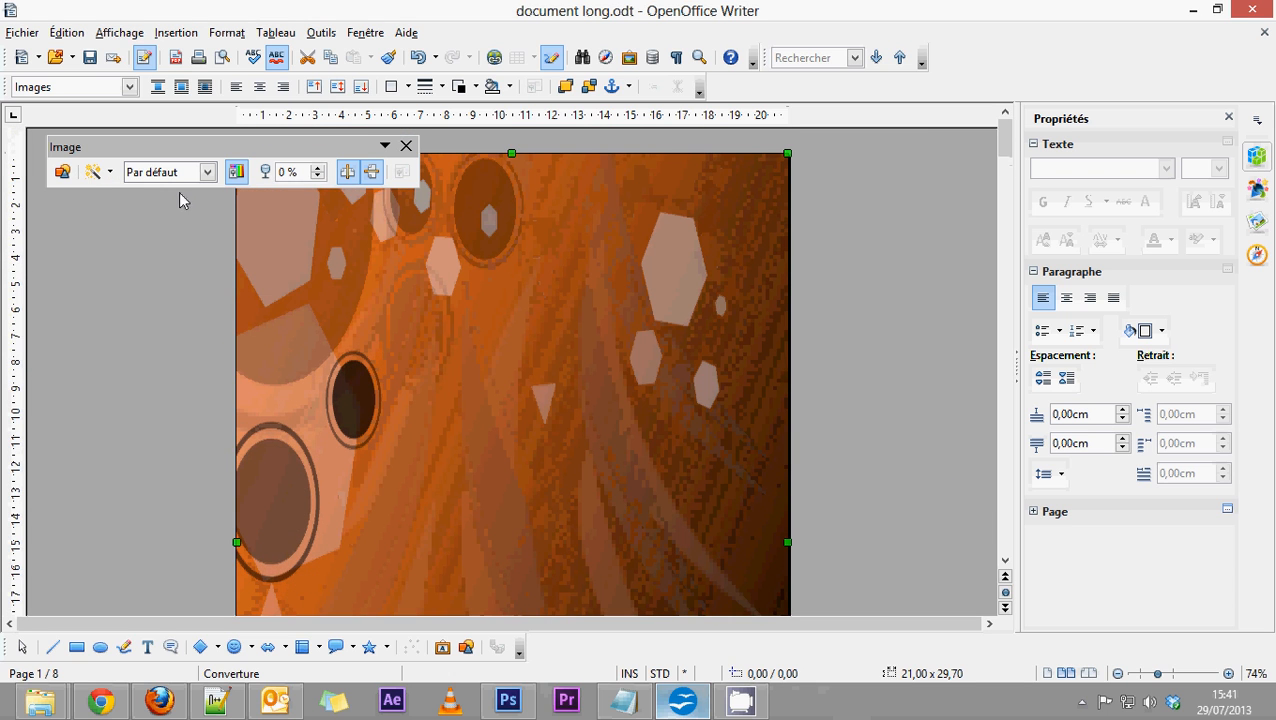
Try a colour shift on the wallpaper with red -11 %, green 4 % and blue 18 %.
{"action": "left_click", "coordinate": [235, 172]}
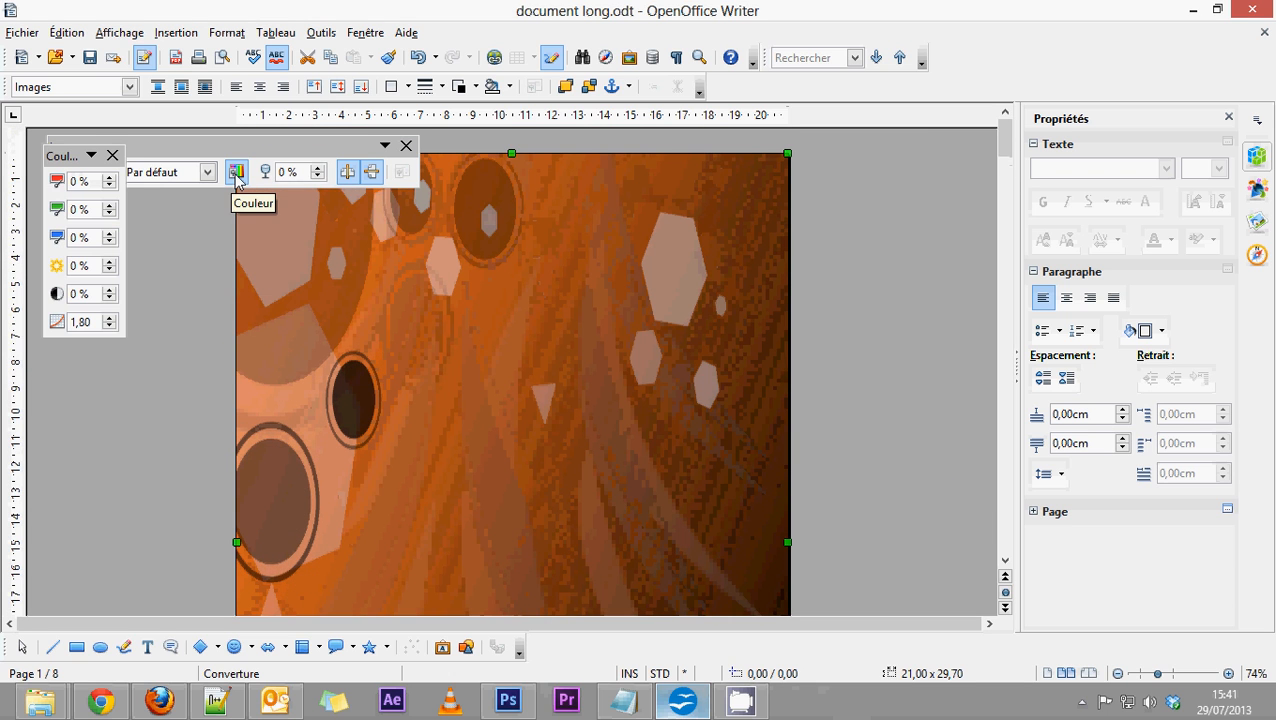
{"action": "left_click", "coordinate": [109, 187]}
{"action": "left_click", "coordinate": [109, 186]}
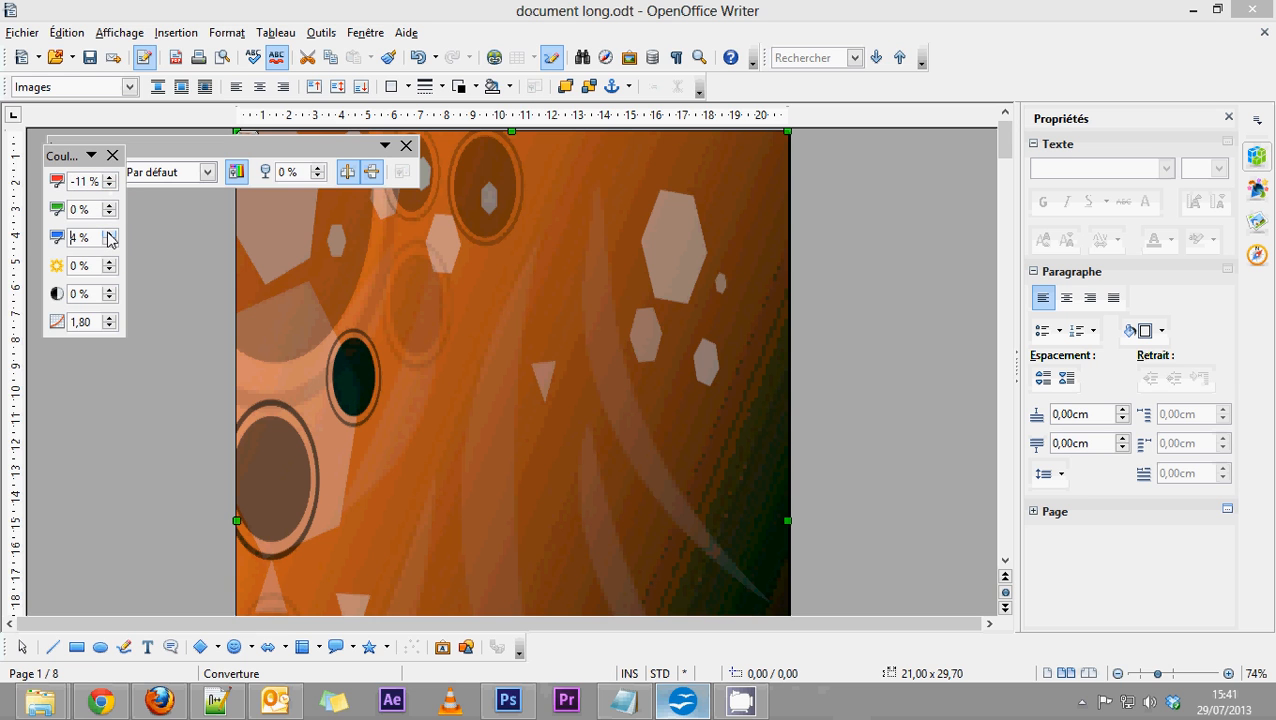
{"action": "left_click", "coordinate": [110, 234]}
{"action": "left_click", "coordinate": [110, 205]}
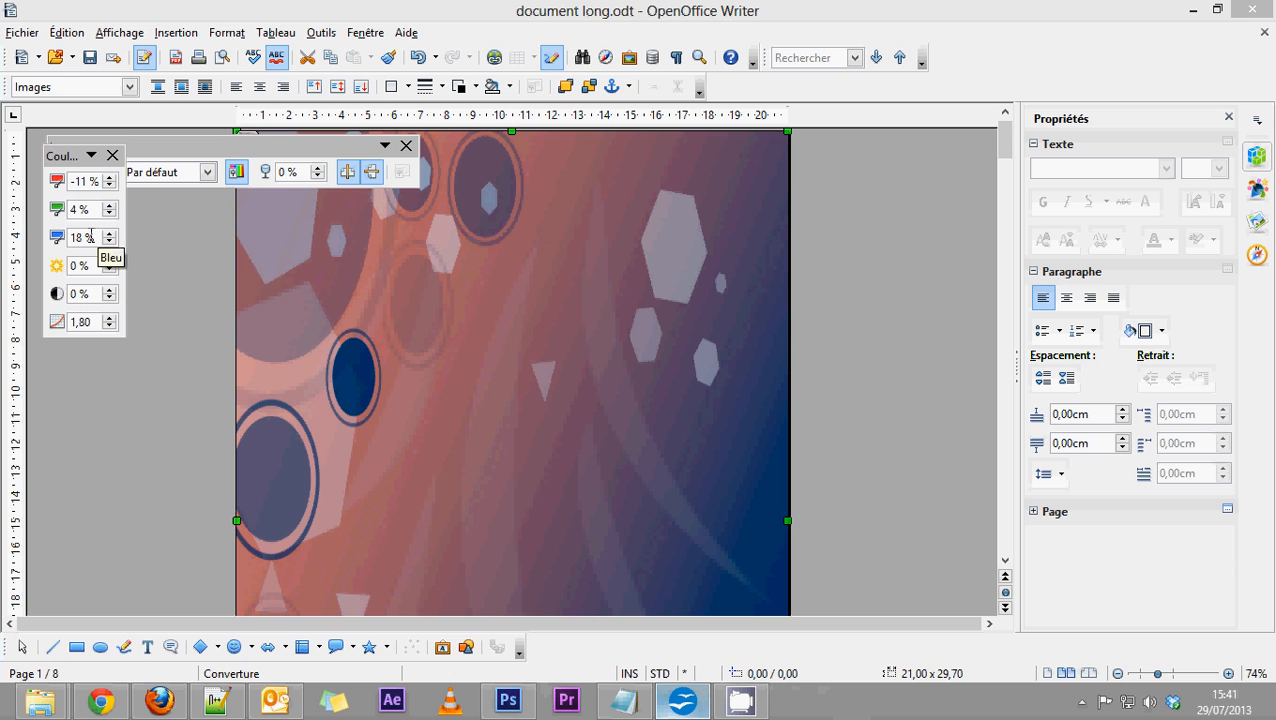
Reset the wallpaper's blue, green and red adjustments to 0 %.
{"action": "left_click_drag", "start_coordinate": [90, 237], "coordinate": [22, 234]}
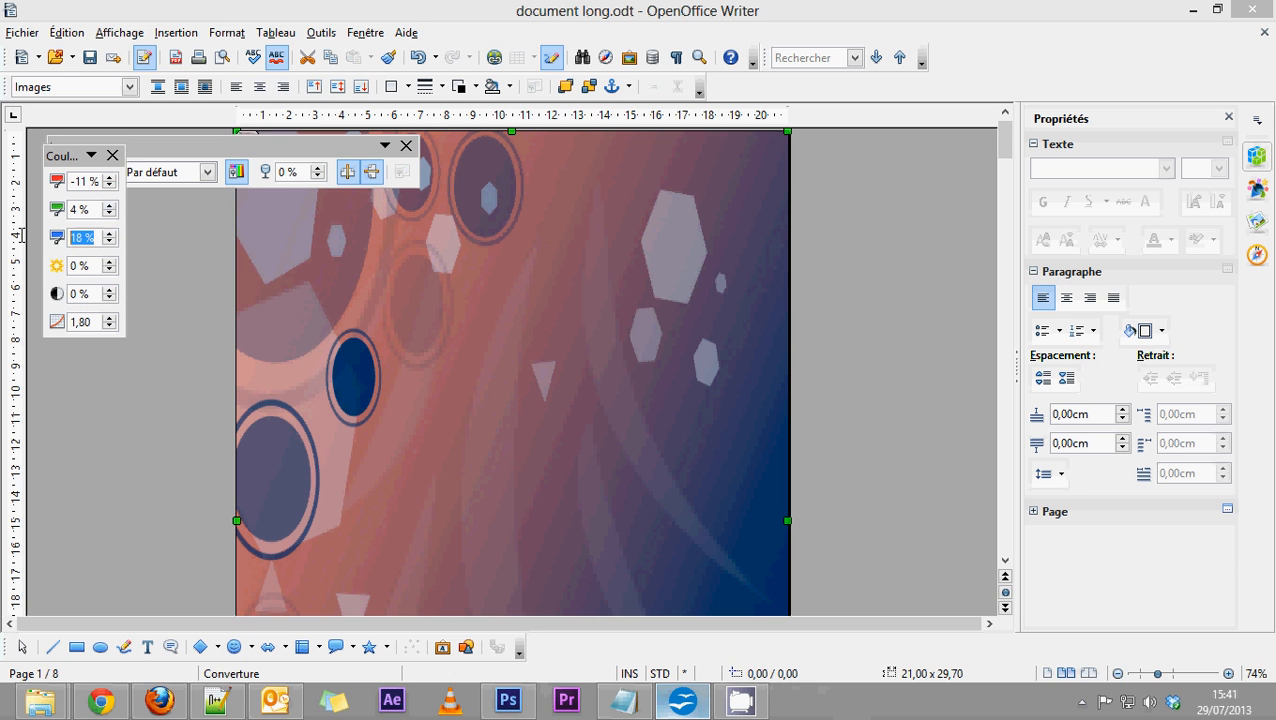
{"action": "type", "text": "0"}
{"action": "left_click_drag", "start_coordinate": [95, 209], "coordinate": [14, 194]}
{"action": "type", "text": "00"}
{"action": "left_click", "coordinate": [112, 155]}
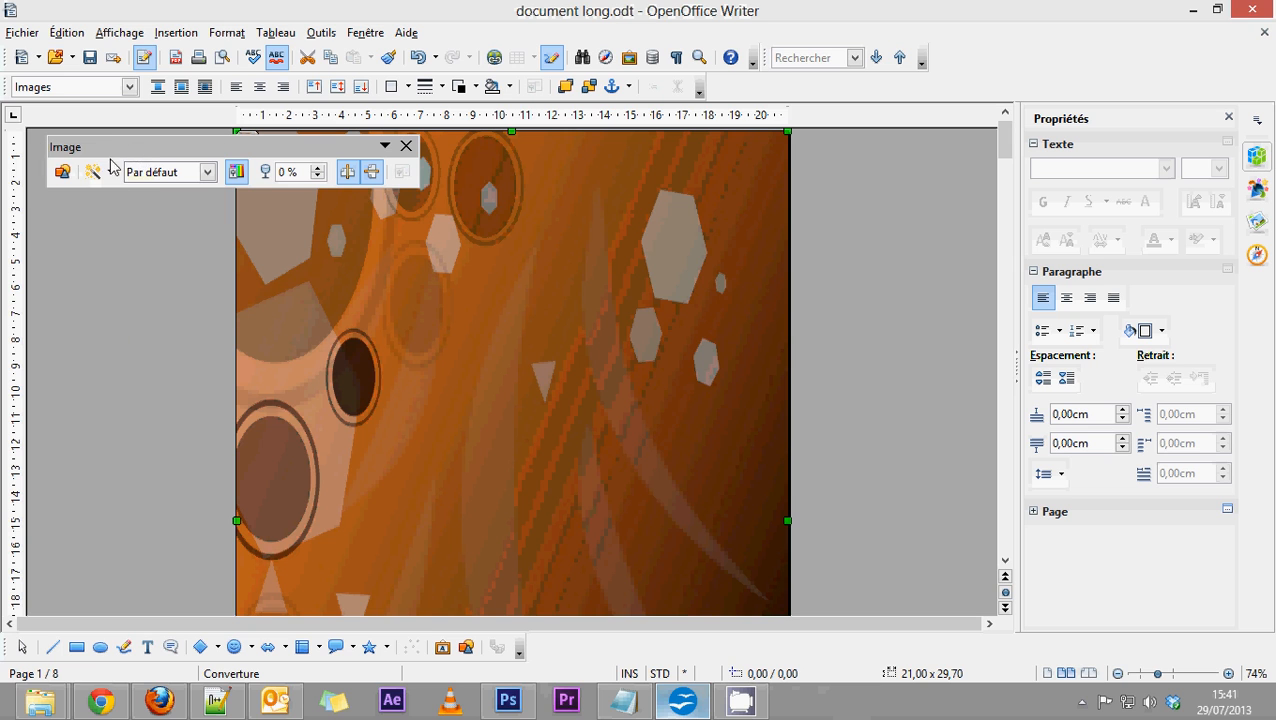
Switch the wallpaper's graphics mode to Niveaux de gris.
{"action": "left_click", "coordinate": [205, 172]}
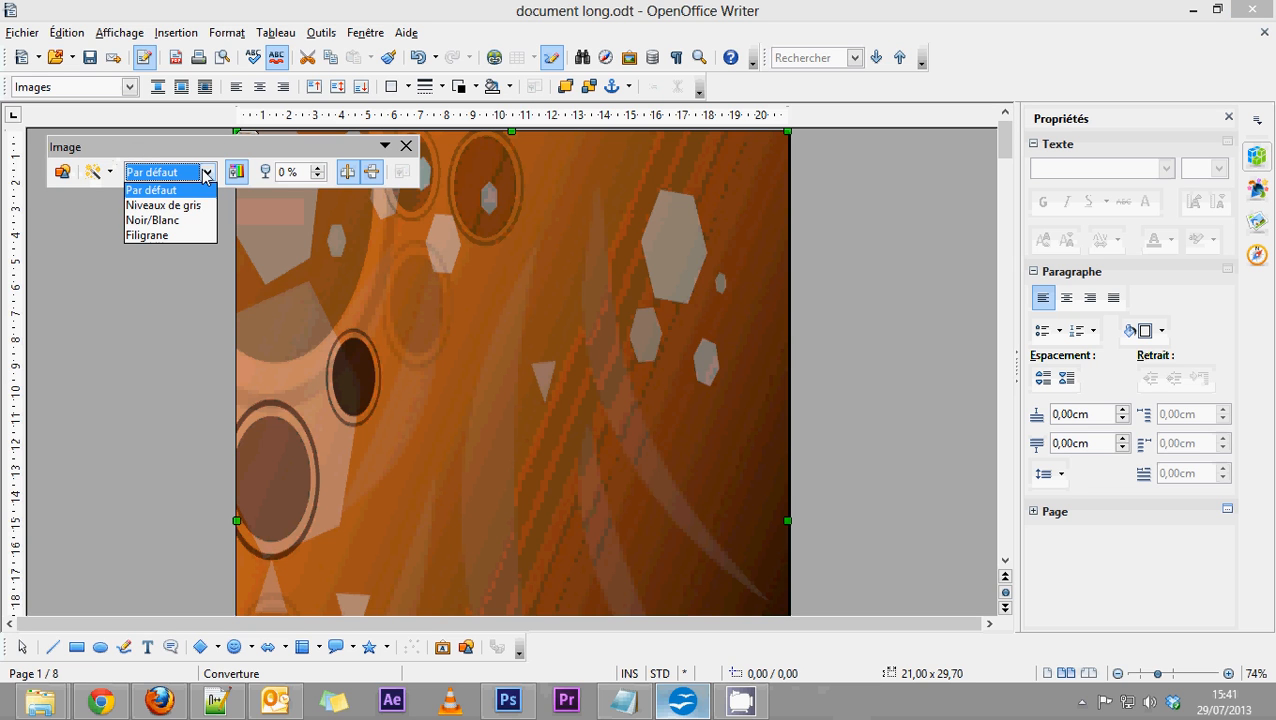
{"action": "left_click", "coordinate": [148, 202]}
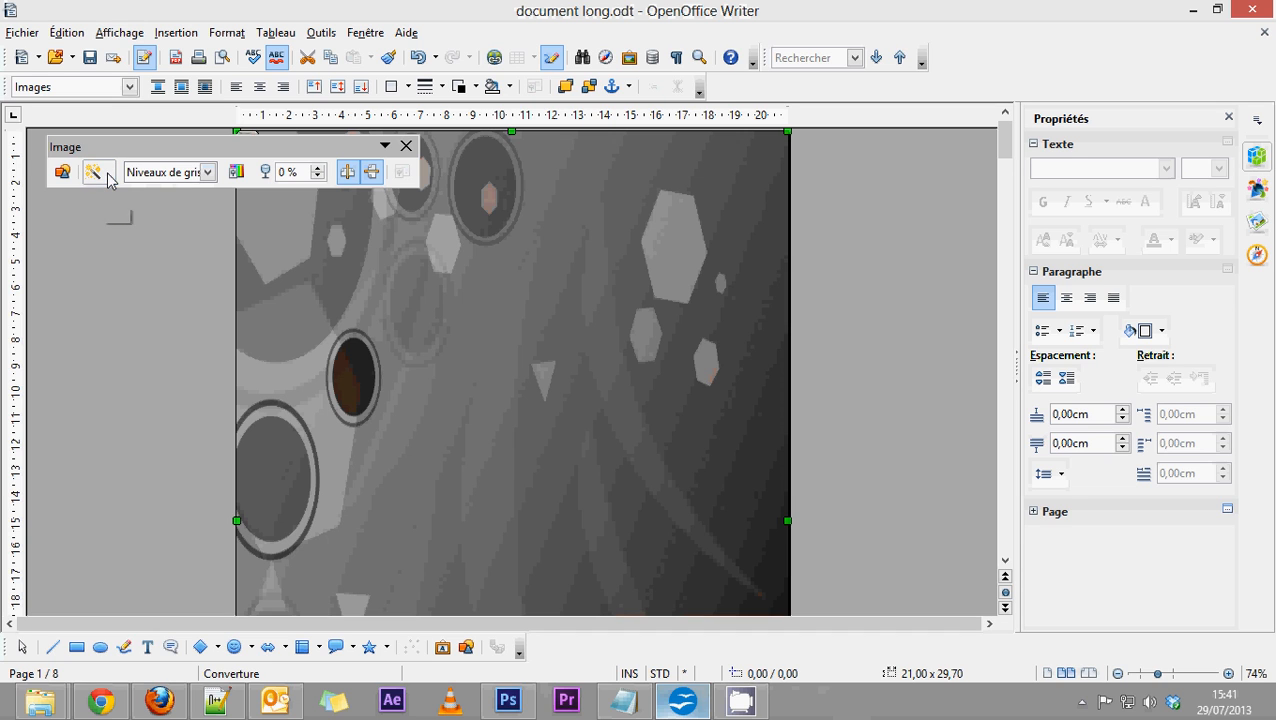
Try the Dessin au fusain filter on the wallpaper and undo it.
{"action": "left_click", "coordinate": [109, 173]}
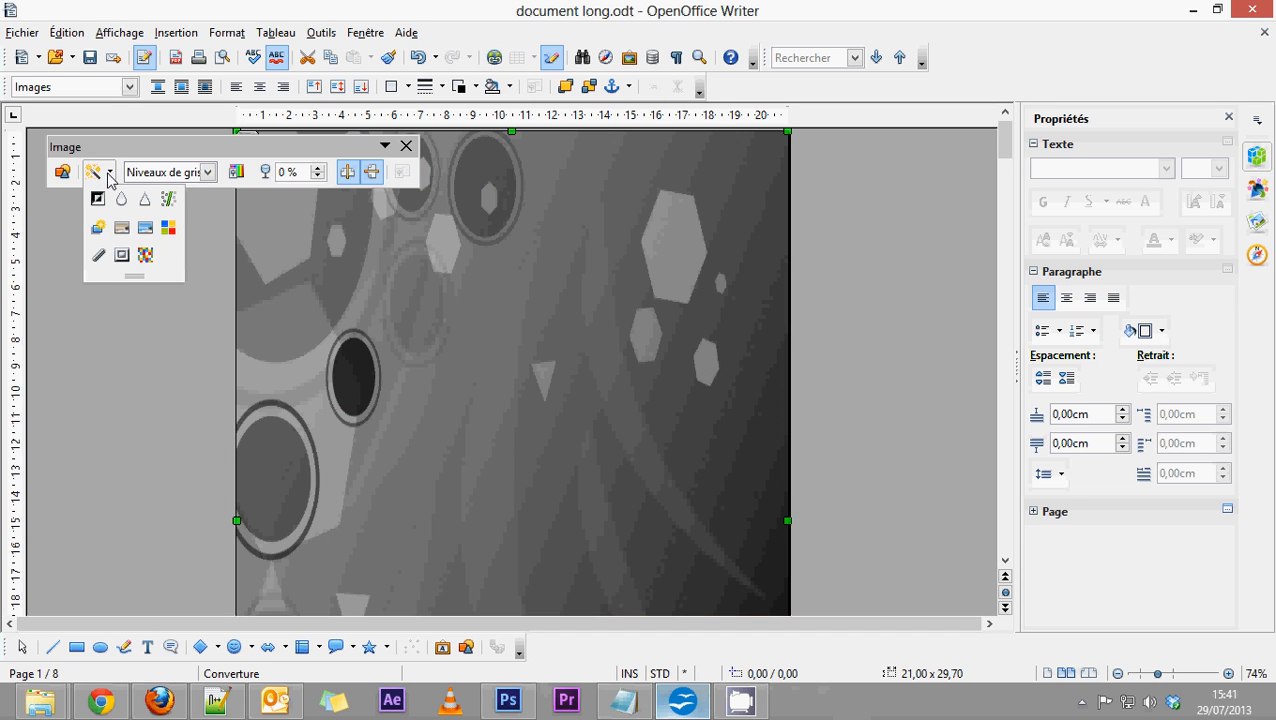
{"action": "left_click", "coordinate": [97, 256]}
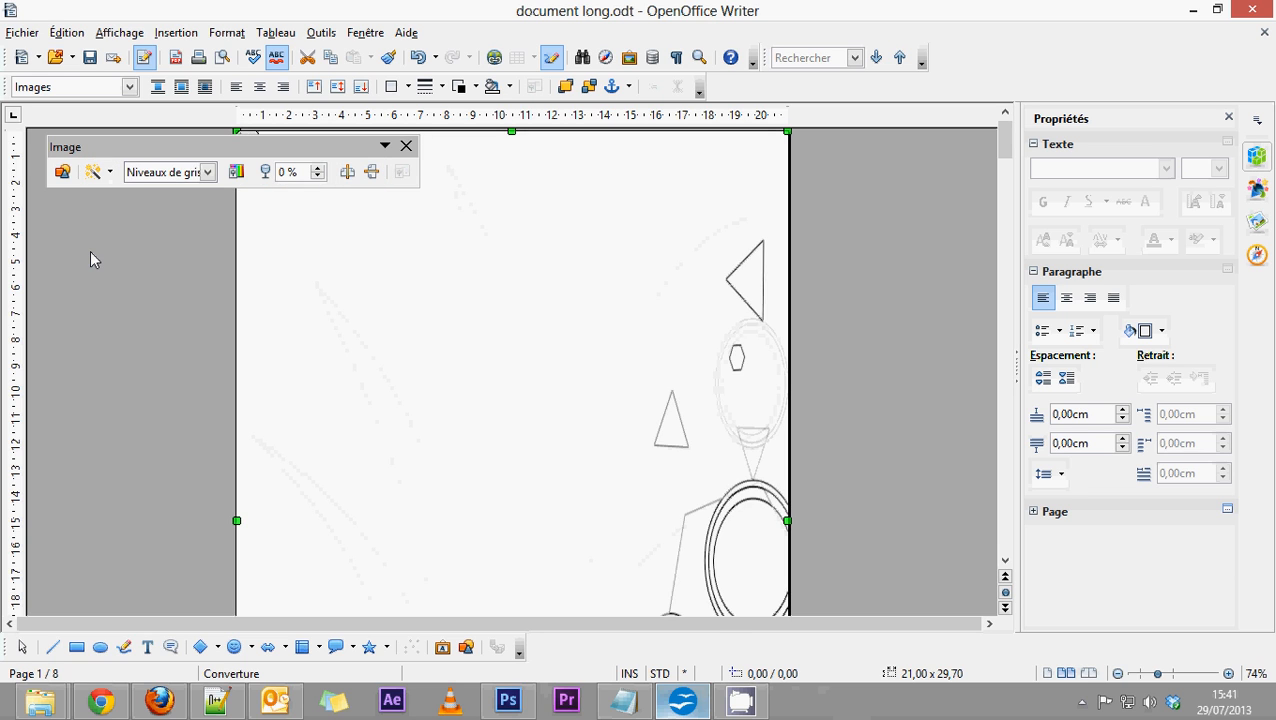
{"action": "key", "text": "ctrl+z"}
Try the Supprimer les interférences filter on the greyscale wallpaper.
{"action": "left_click", "coordinate": [109, 172]}
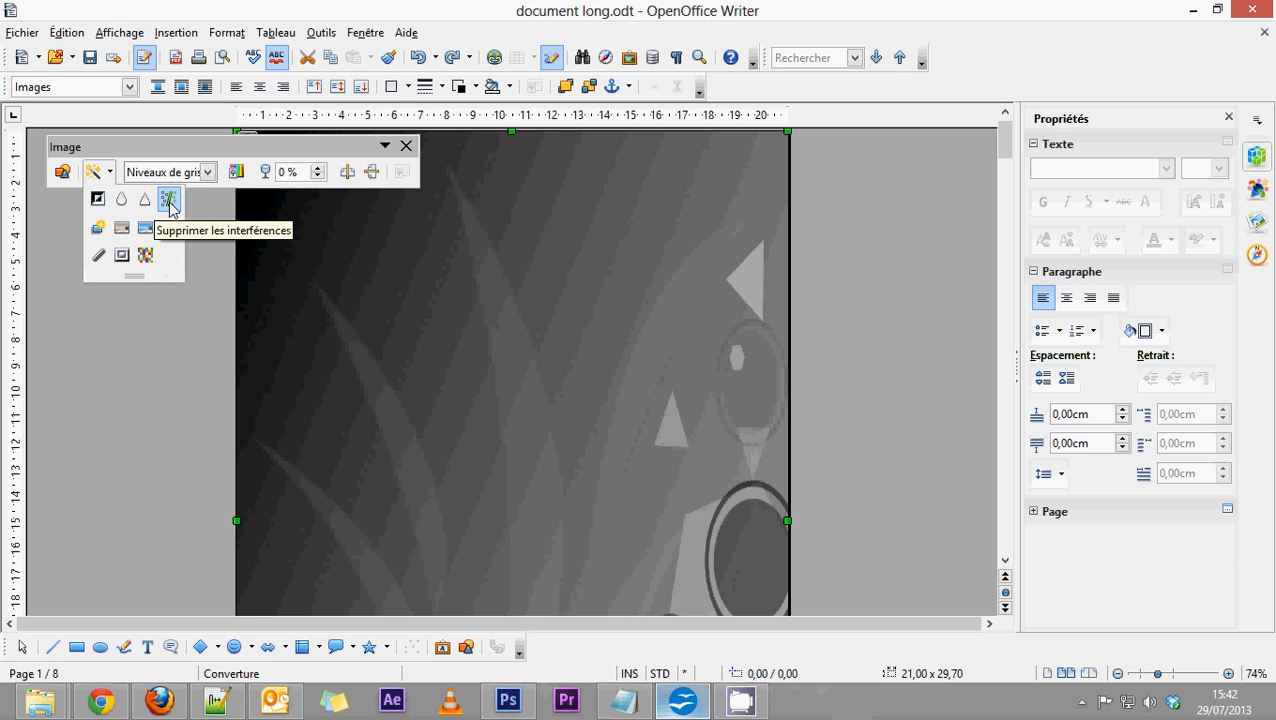
{"action": "left_click", "coordinate": [169, 203]}
{"action": "left_click", "coordinate": [110, 172]}
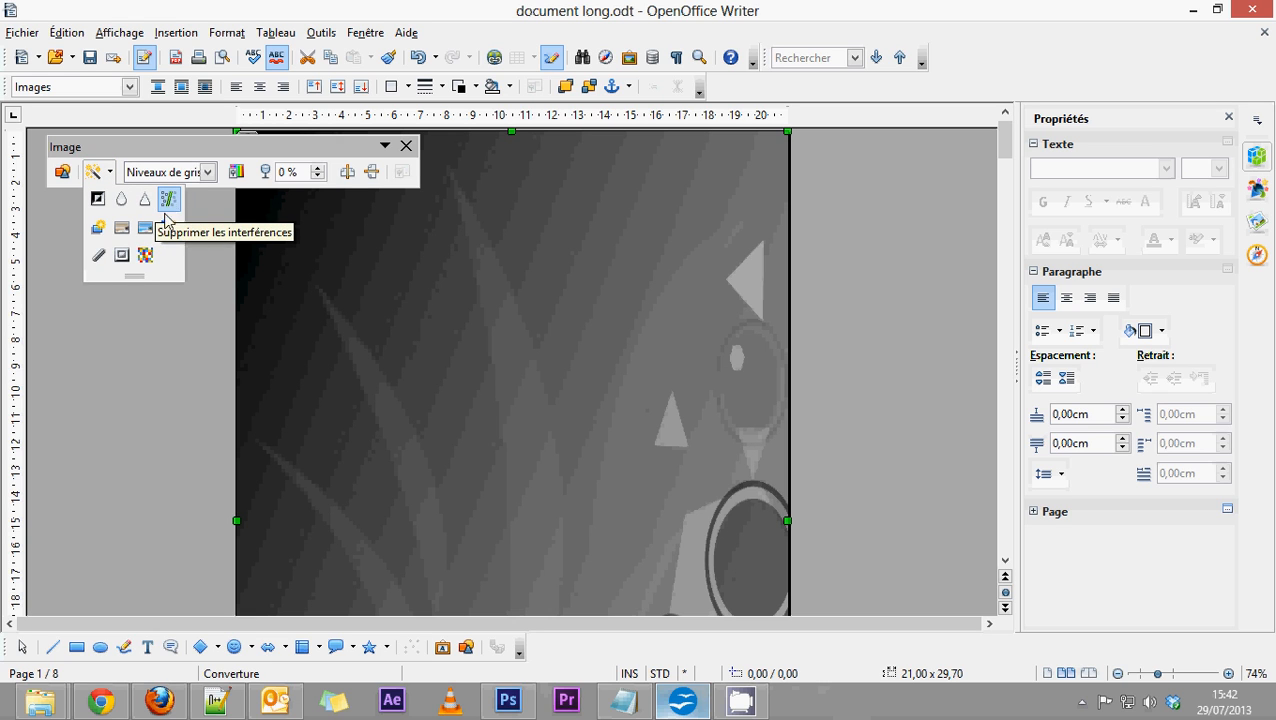
{"action": "left_click", "coordinate": [339, 425]}
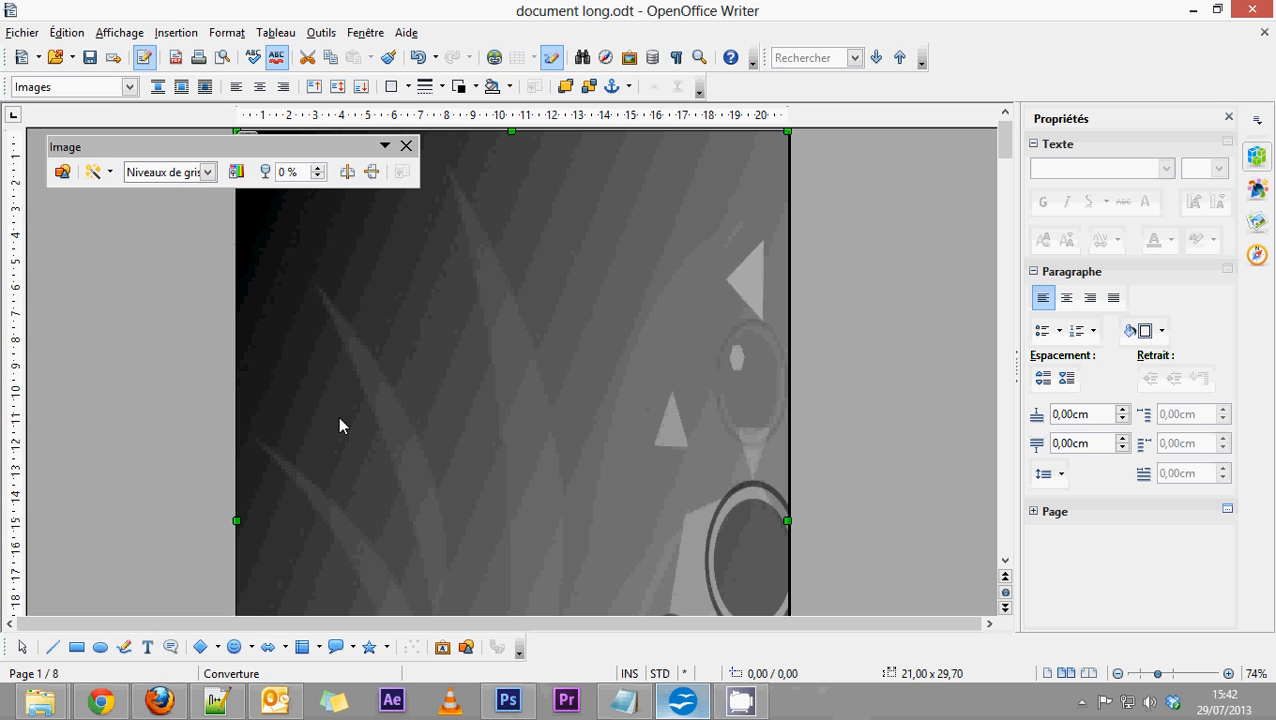
{"action": "left_click", "coordinate": [96, 171]}
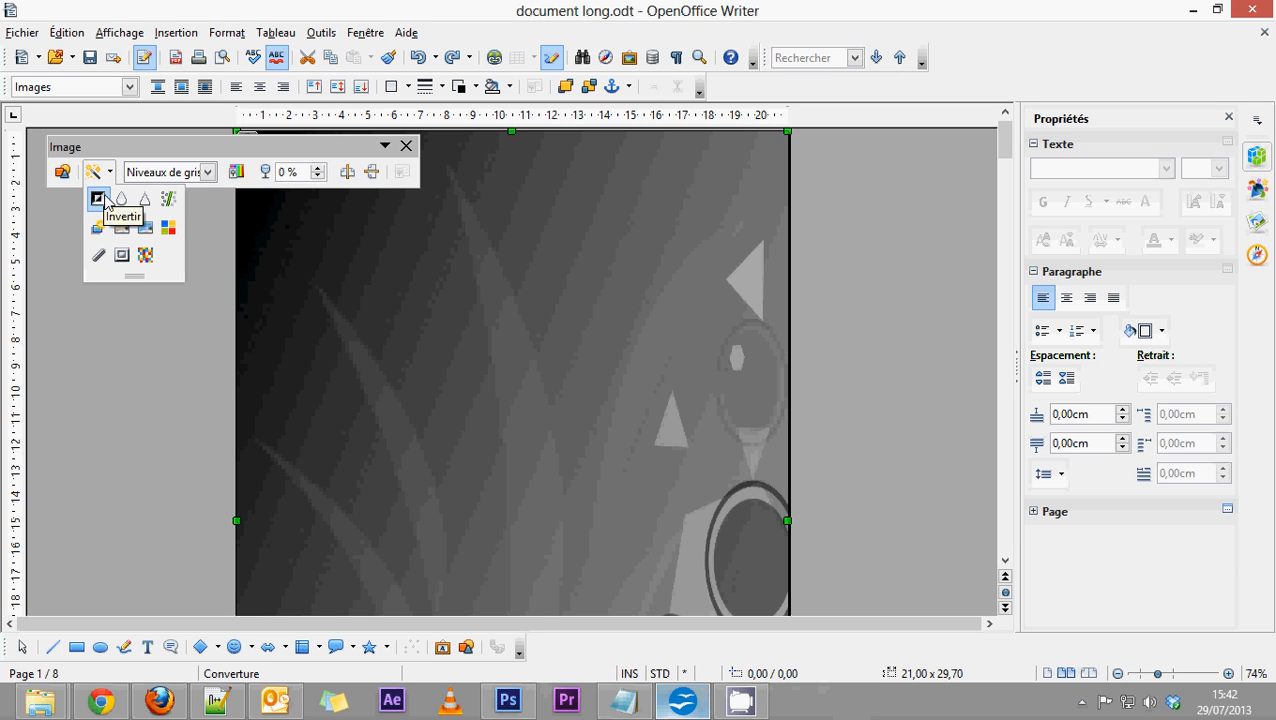
{"action": "left_click", "coordinate": [124, 147]}
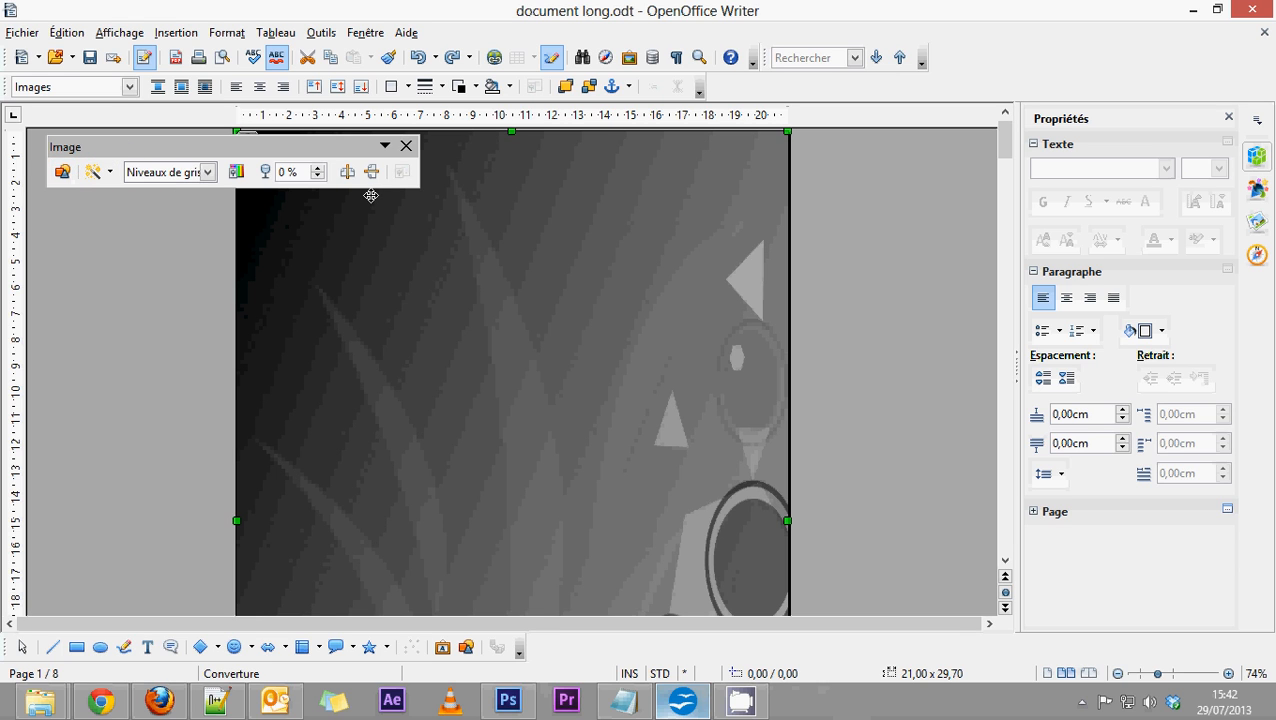
Brighten the greyscale wallpaper further by raising its gamma past 2,20.
{"action": "left_click", "coordinate": [236, 171]}
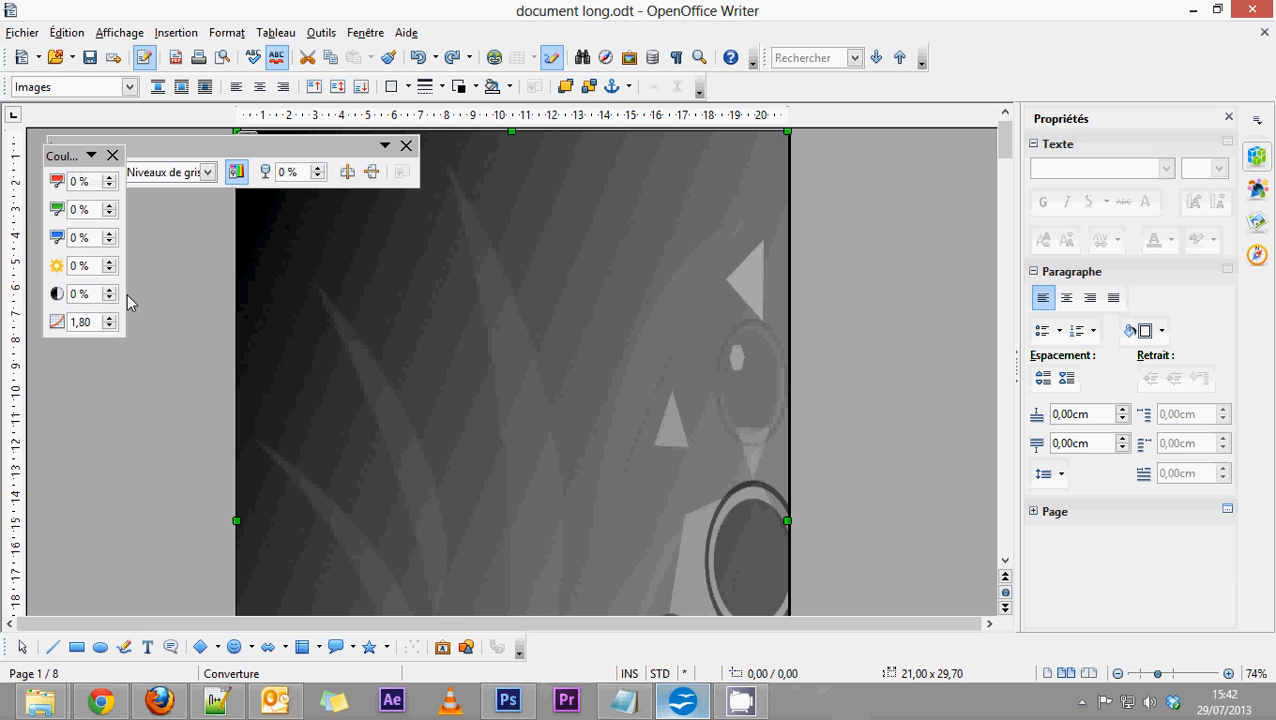
{"action": "left_click", "coordinate": [109, 319]}
{"action": "left_click", "coordinate": [109, 319]}
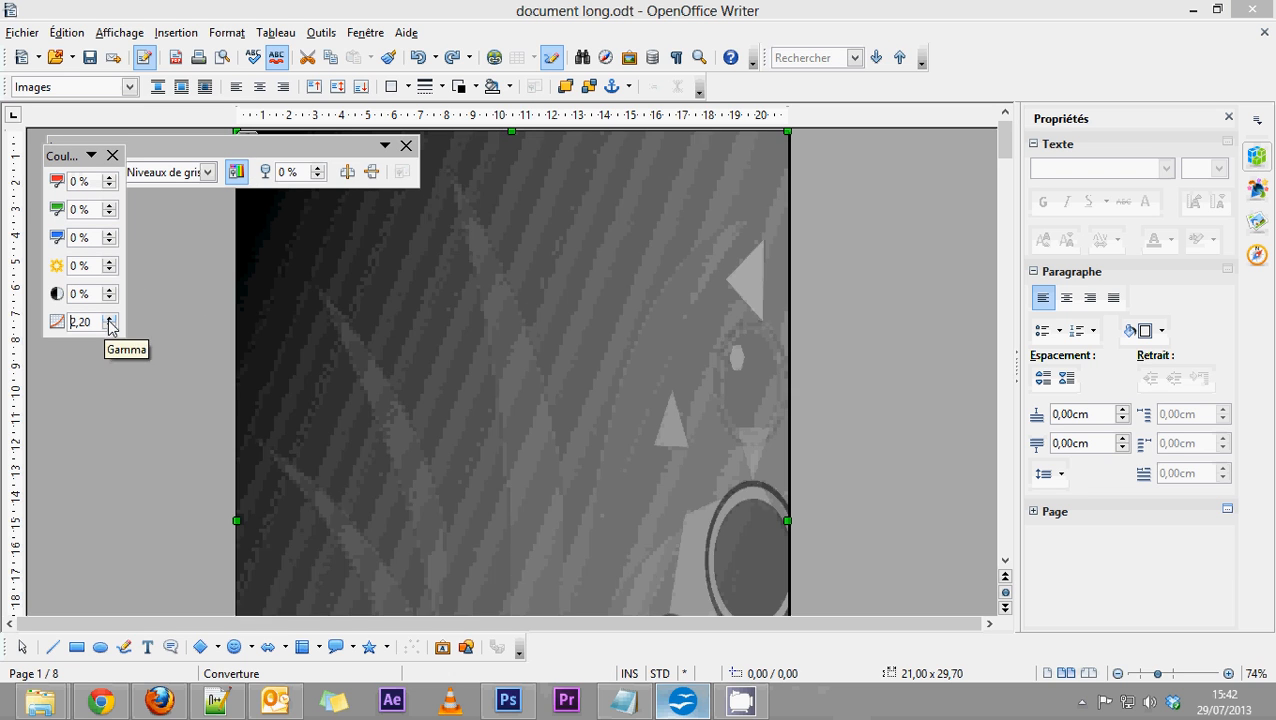
{"action": "left_click", "coordinate": [109, 319]}
{"action": "left_click", "coordinate": [109, 319]}
{"action": "left_click", "coordinate": [109, 319]}
{"action": "left_click", "coordinate": [112, 155]}
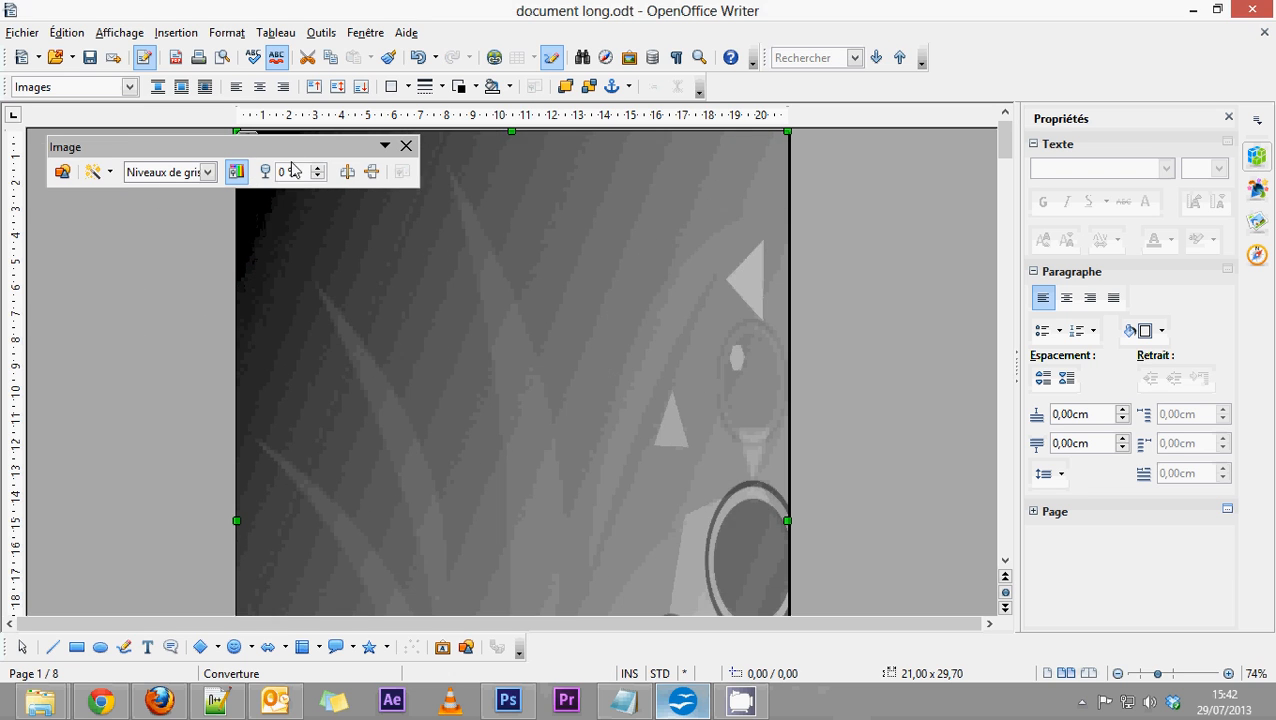
Try a transparency of 21 % on the wallpaper, undo the transparency change and dismiss the image controls.
{"action": "left_click", "coordinate": [318, 168]}
{"action": "left_click", "coordinate": [318, 168]}
{"action": "left_click", "coordinate": [318, 168]}
{"action": "left_click", "coordinate": [318, 168]}
{"action": "left_click", "coordinate": [318, 168]}
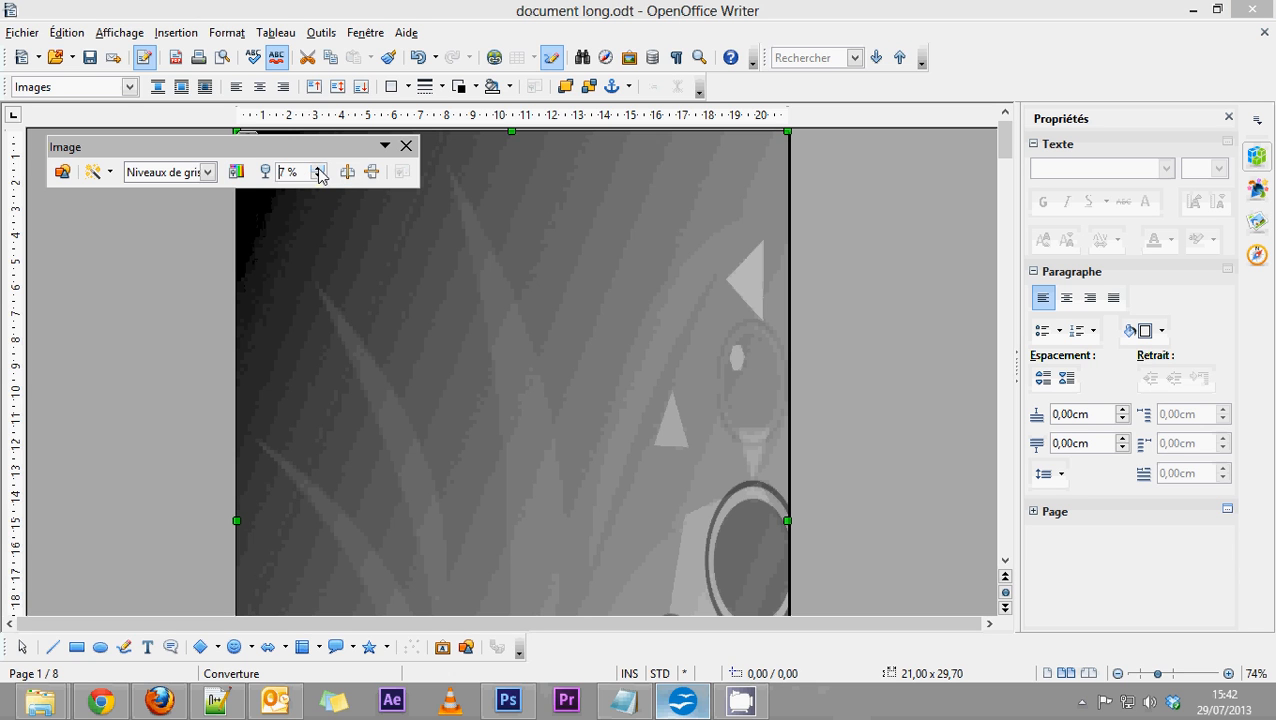
{"action": "left_click", "coordinate": [318, 168]}
{"action": "left_click", "coordinate": [318, 168]}
{"action": "left_click", "coordinate": [318, 168]}
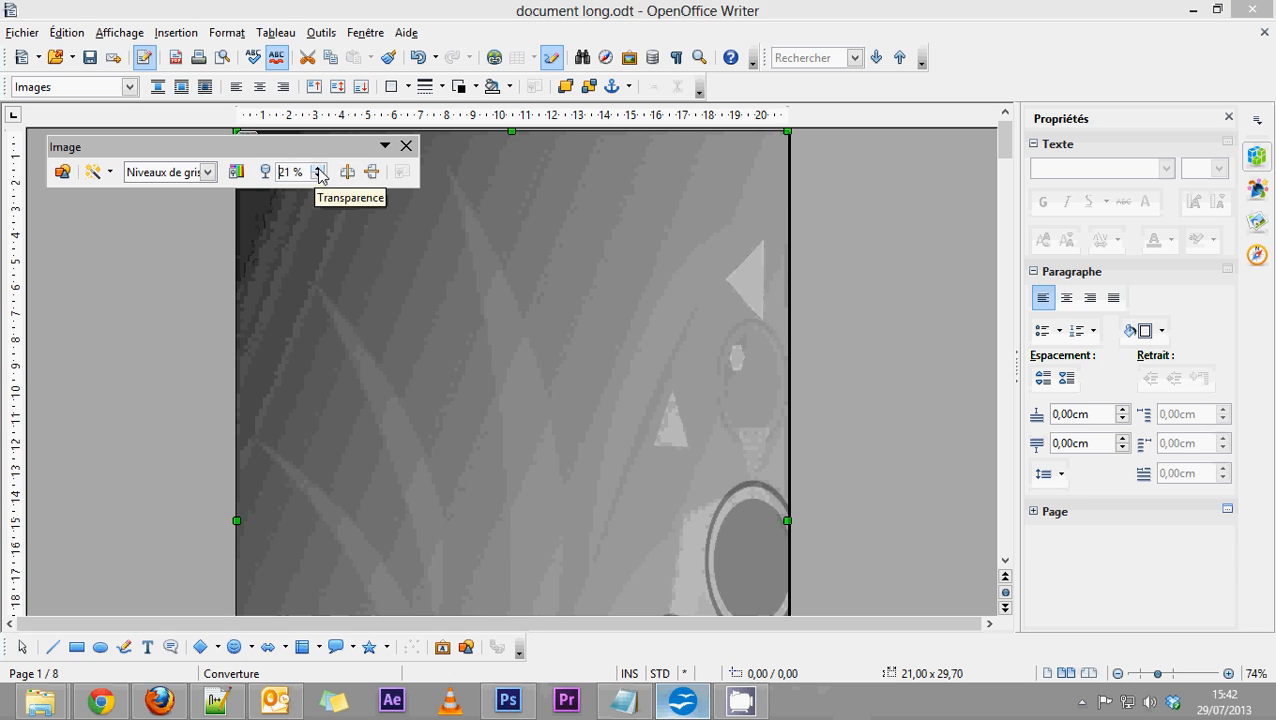
{"action": "scroll", "coordinate": [860, 490], "scroll_direction": "down", "scroll_amount": 6}
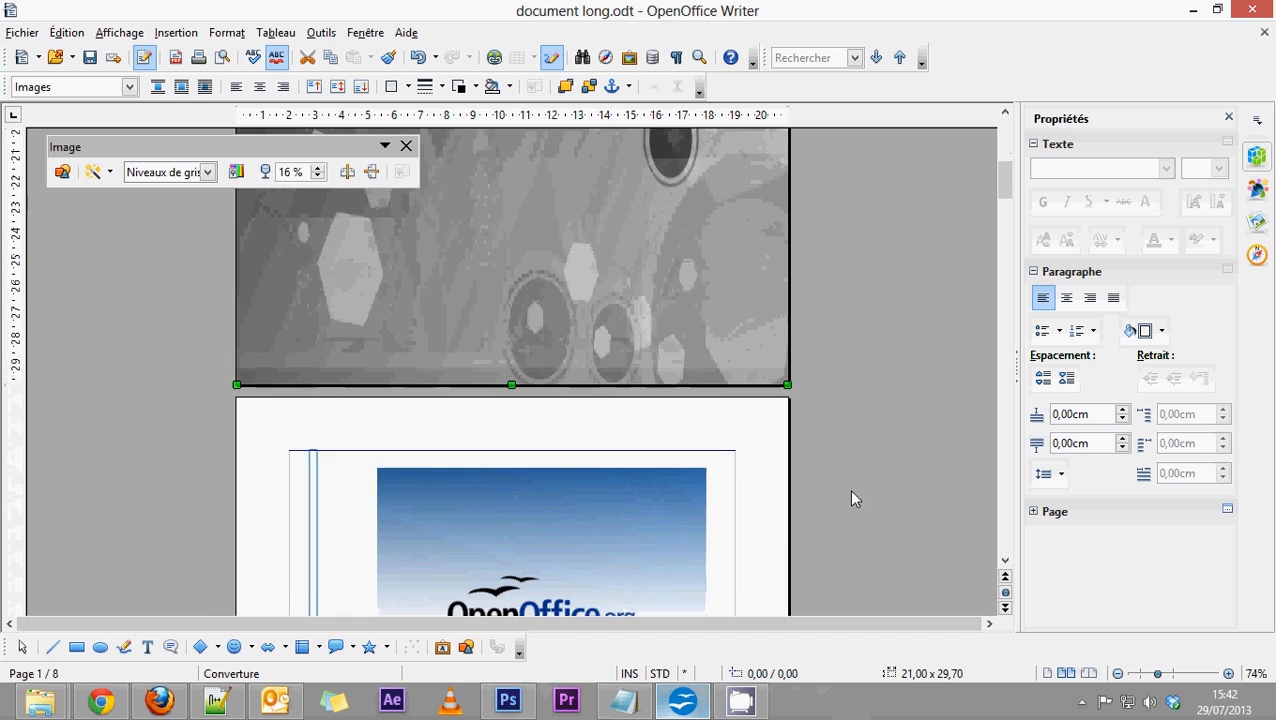
{"action": "key", "text": "ctrl+z"}
{"action": "key", "text": "ctrl+z"}
{"action": "scroll", "coordinate": [621, 455], "scroll_direction": "down", "scroll_amount": 4}
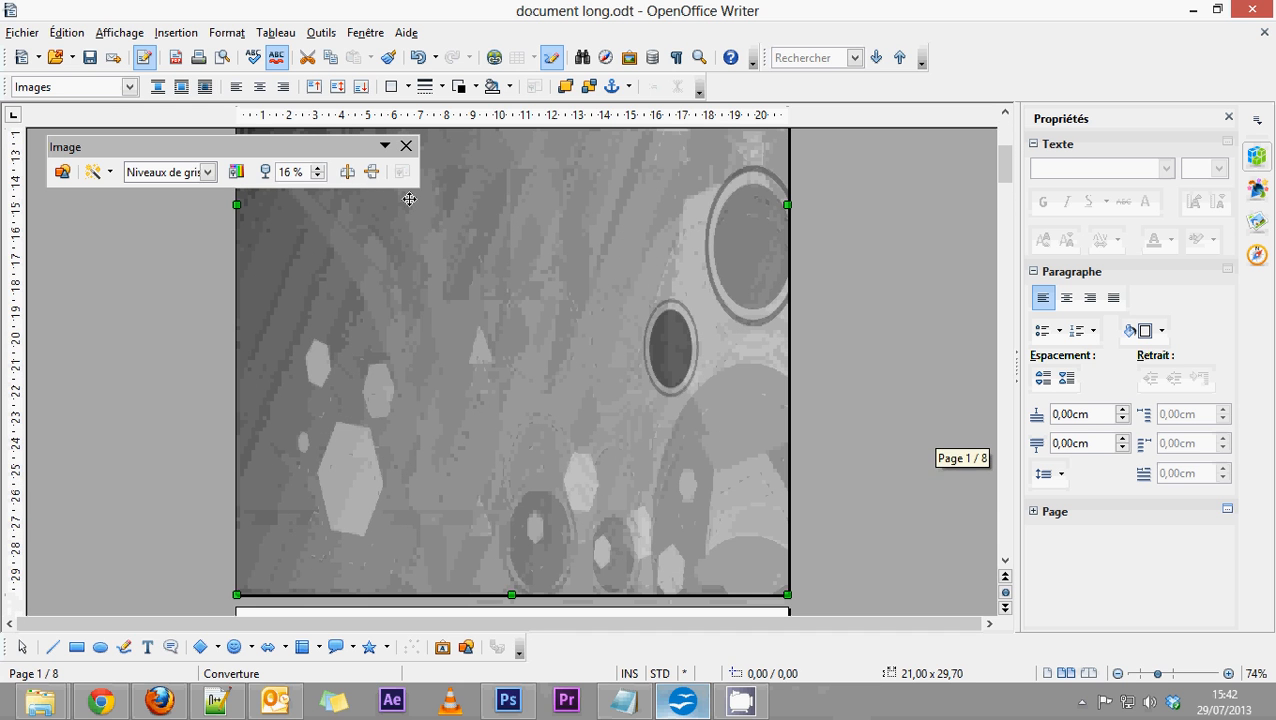
{"action": "left_click", "coordinate": [406, 146]}
Show the document in single-page view at 44 % zoom, check the whole cover page and deselect the wallpaper.
{"action": "left_click", "coordinate": [1118, 674]}
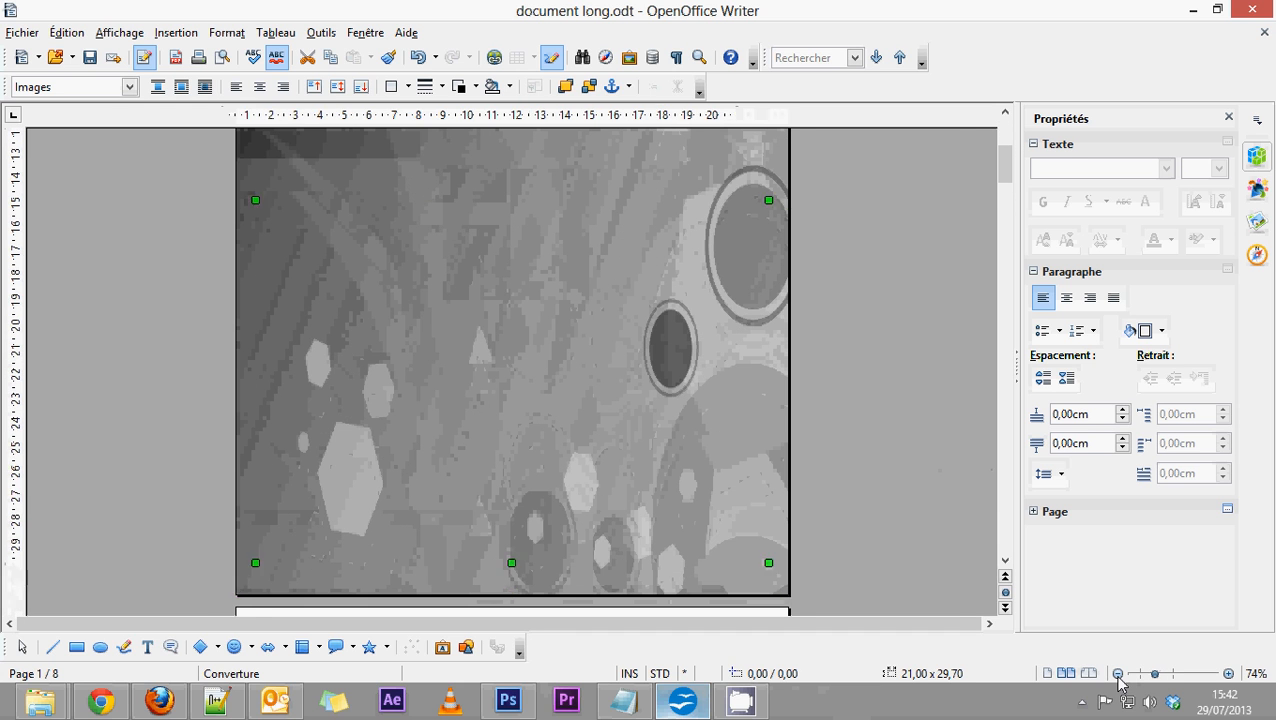
{"action": "left_click", "coordinate": [1118, 674]}
{"action": "left_click", "coordinate": [1118, 674]}
{"action": "left_click", "coordinate": [1118, 674]}
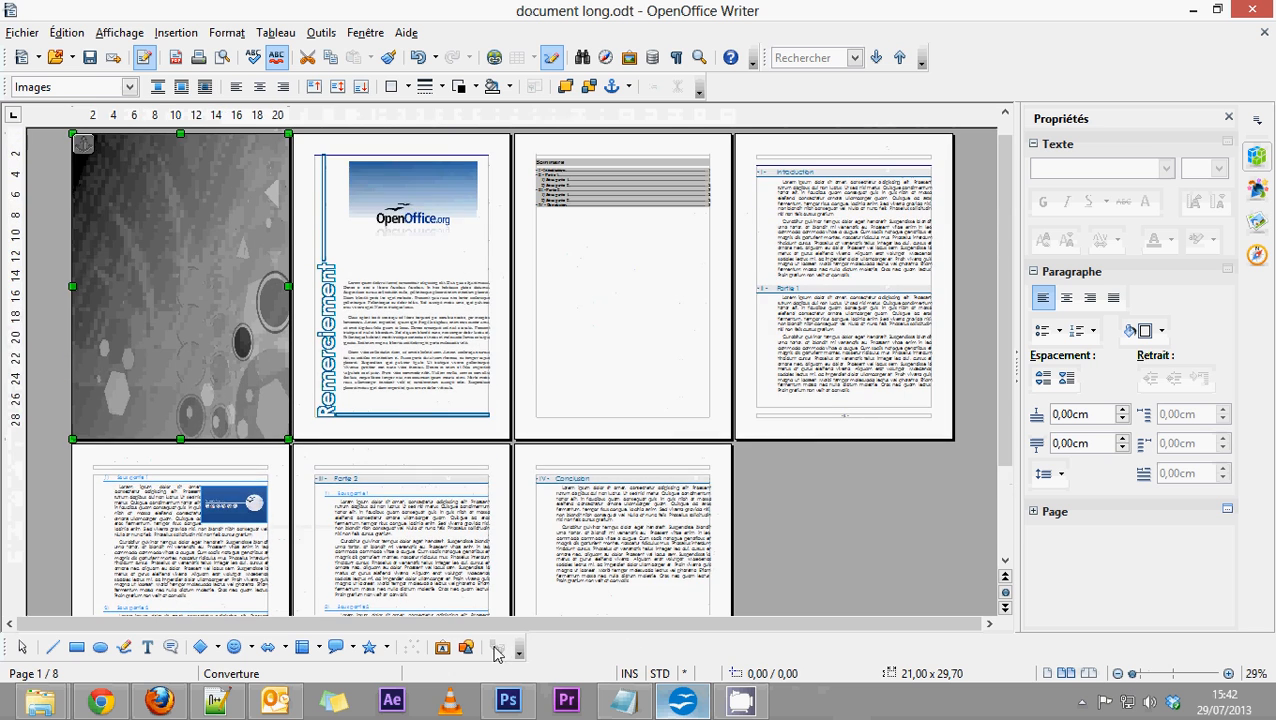
{"action": "left_click", "coordinate": [1047, 674]}
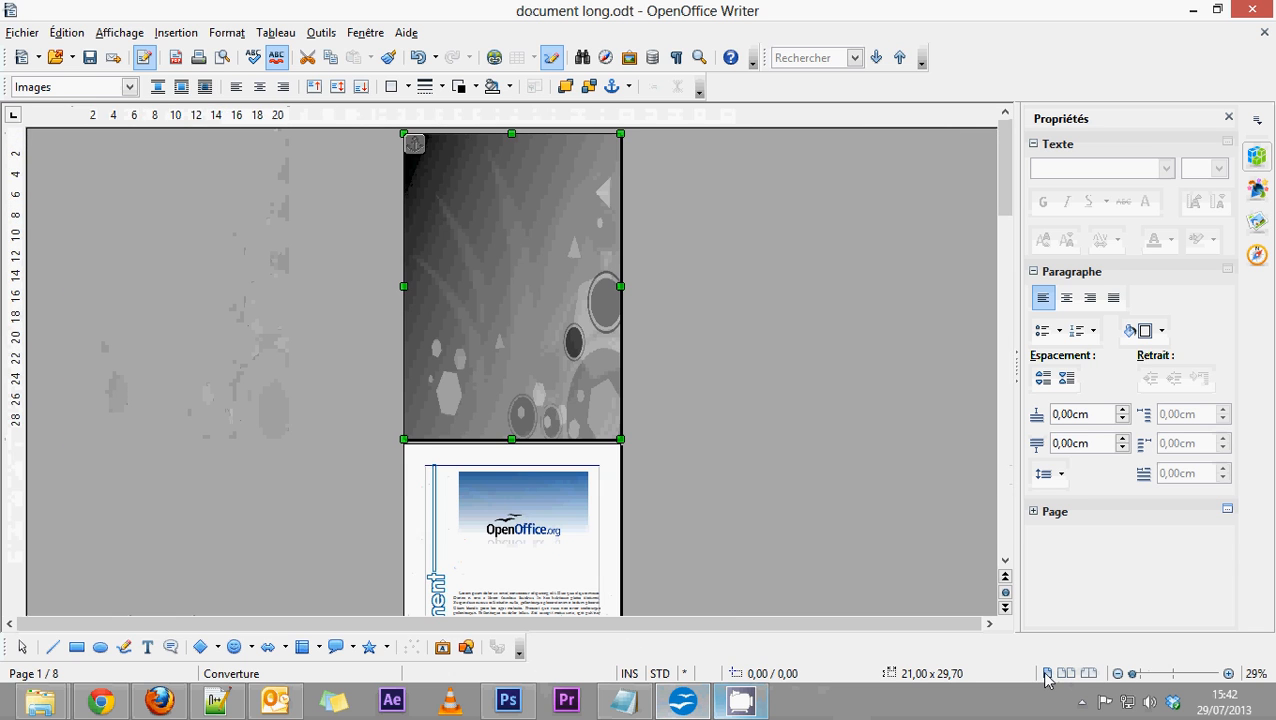
{"action": "left_click", "coordinate": [1228, 674]}
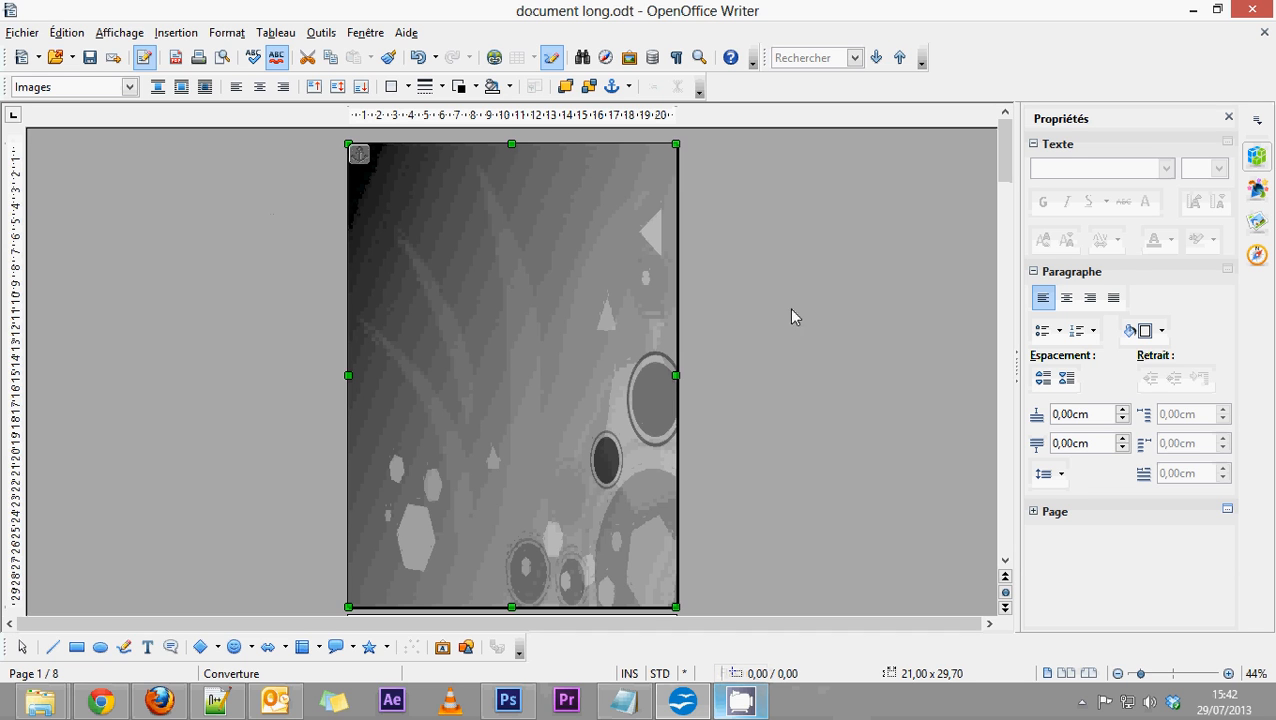
{"action": "scroll", "coordinate": [663, 570], "scroll_direction": "down", "scroll_amount": 1}
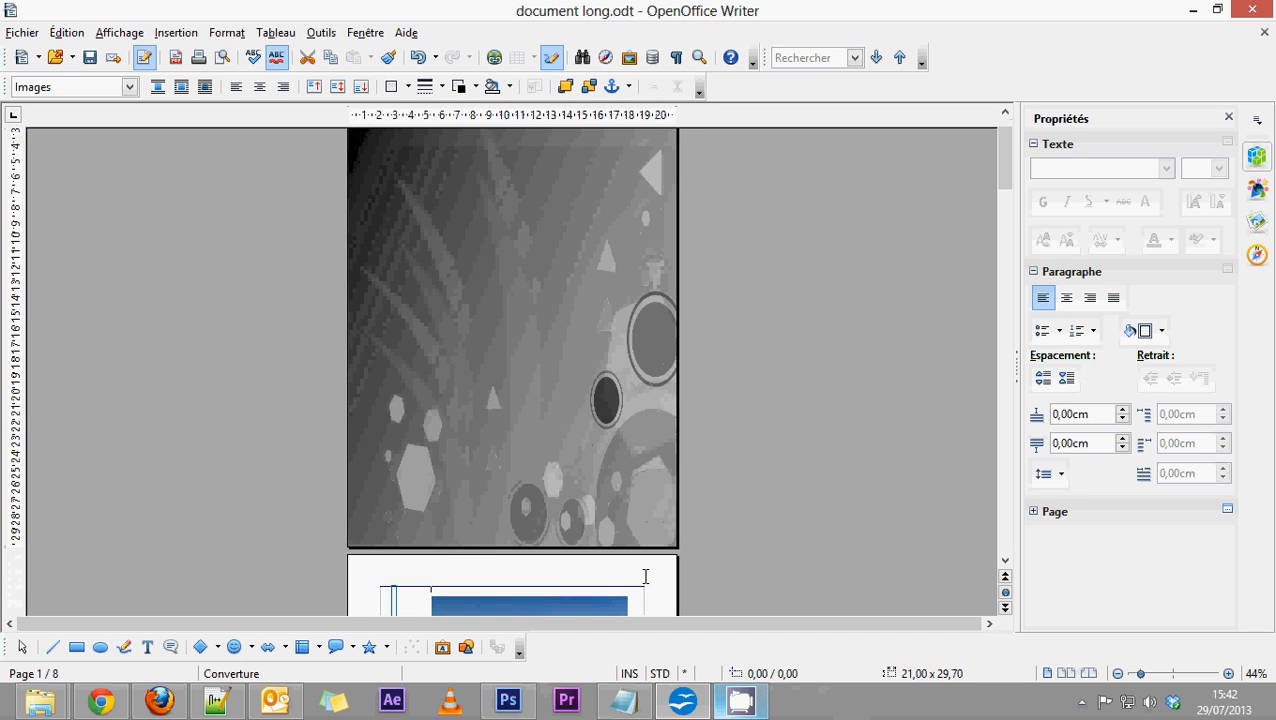
{"action": "scroll", "coordinate": [723, 557], "scroll_direction": "up", "scroll_amount": 1}
{"action": "left_click", "coordinate": [703, 445]}
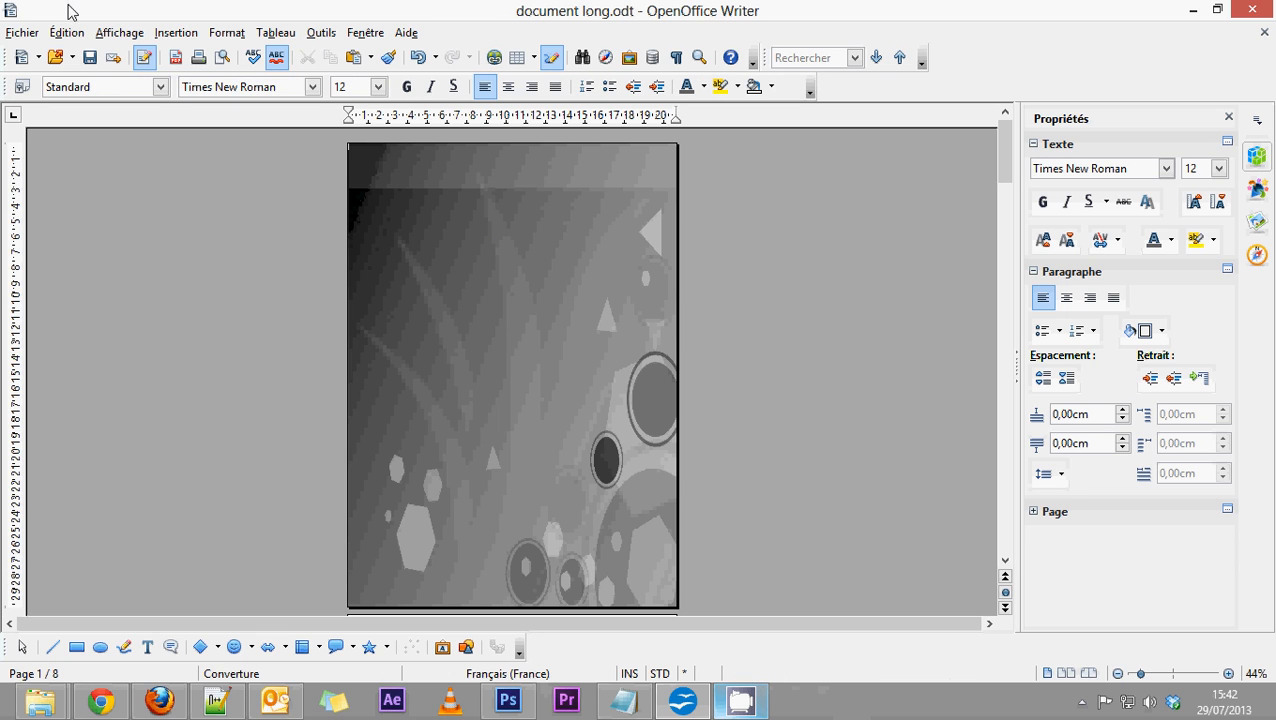
Insert the image OpenOfficeLogo.svg from the Writer folder into the cover page.
{"action": "left_click", "coordinate": [160, 34]}
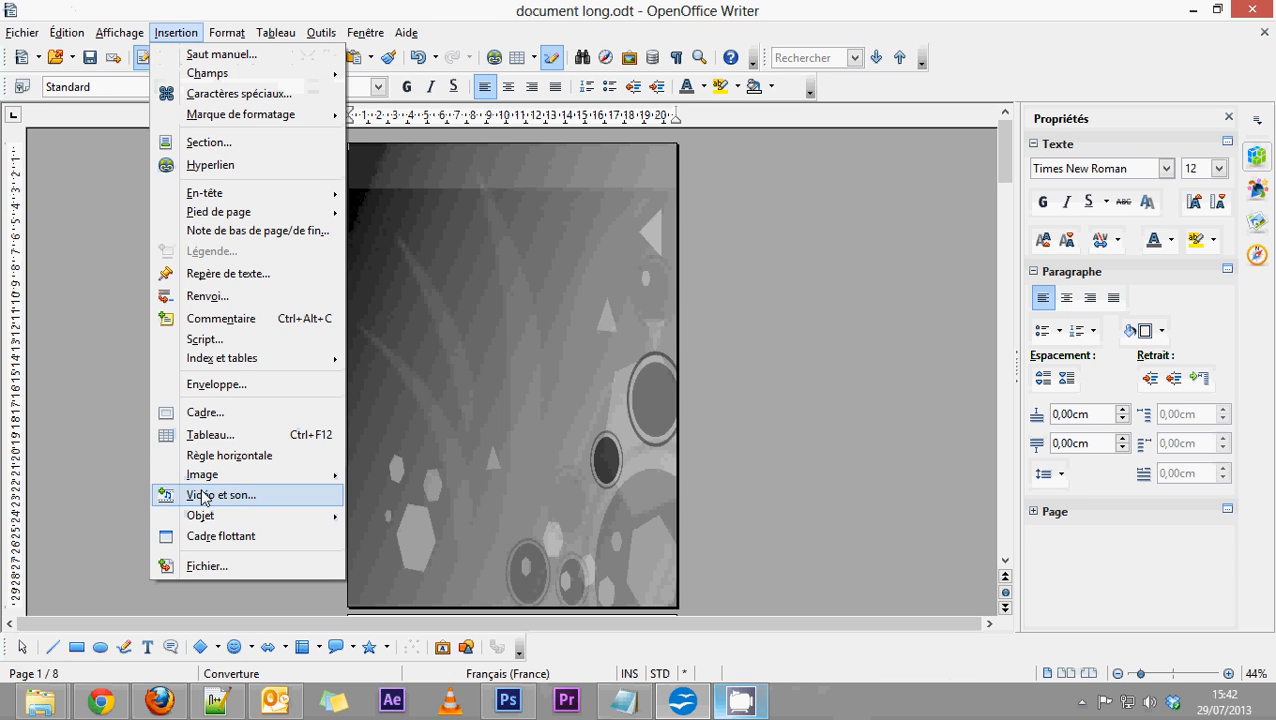
{"action": "mouse_move", "coordinate": [208, 478]}
{"action": "left_click", "coordinate": [402, 476]}
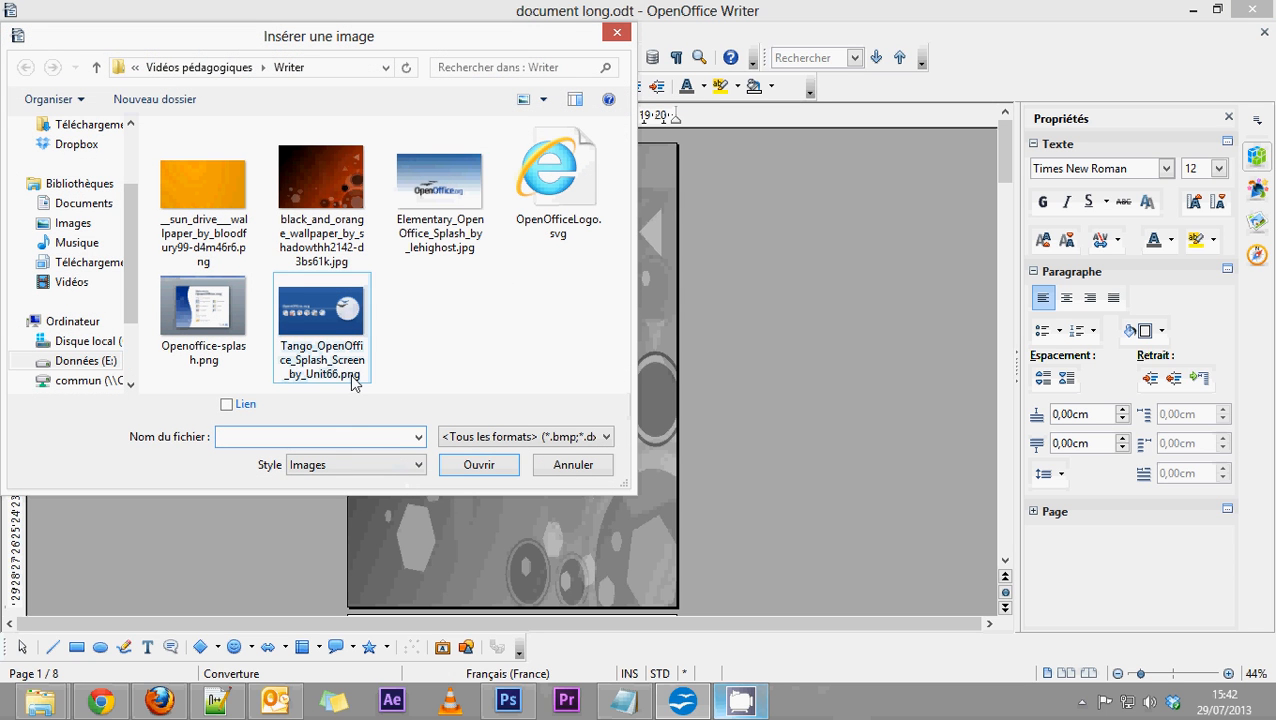
{"action": "left_click", "coordinate": [532, 437]}
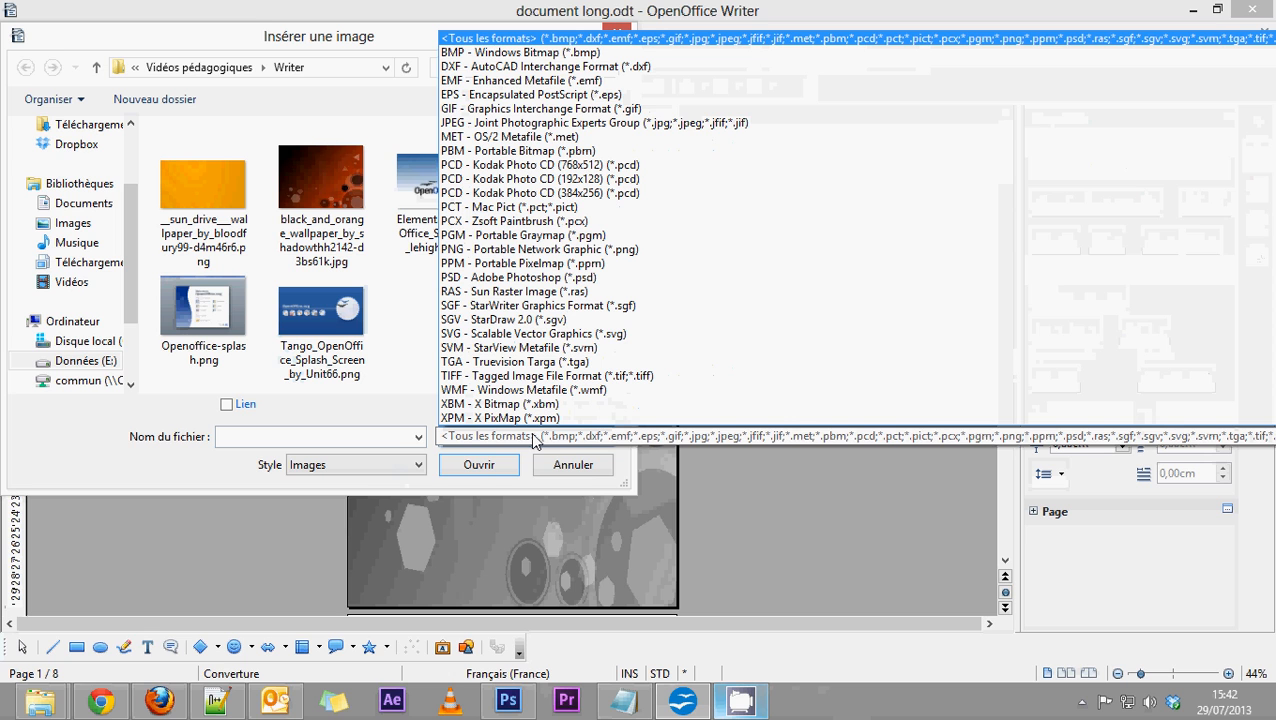
{"action": "left_click", "coordinate": [533, 437]}
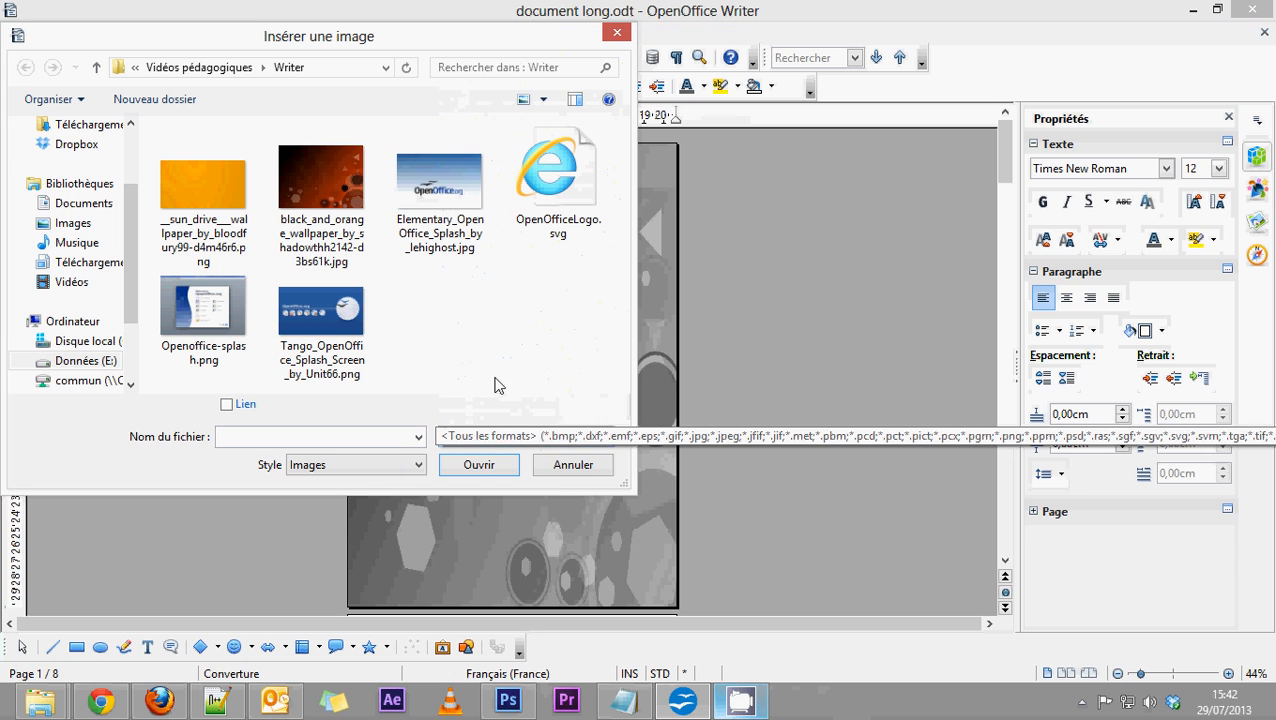
{"action": "double_click", "coordinate": [566, 189]}
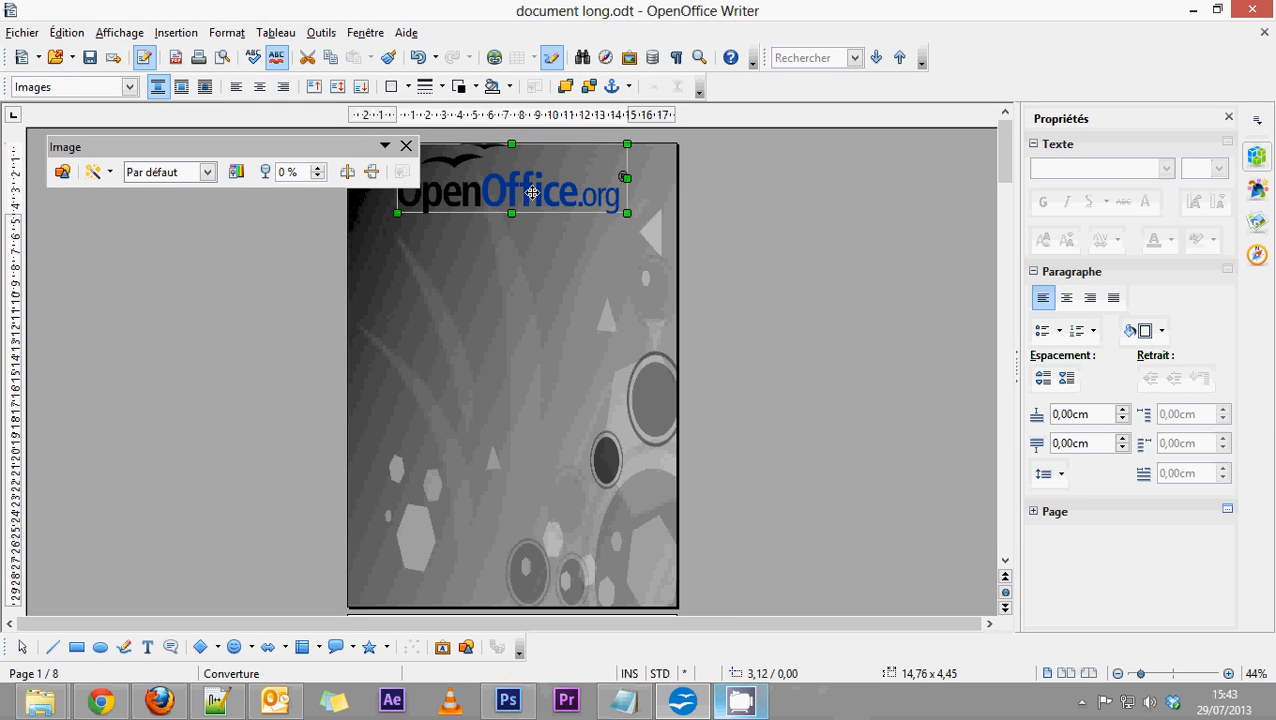
Set the logo's text wrap to Continu and move it to about 2,64 / 11,85 cm, near the middle of the cover page.
{"action": "double_click", "coordinate": [532, 192]}
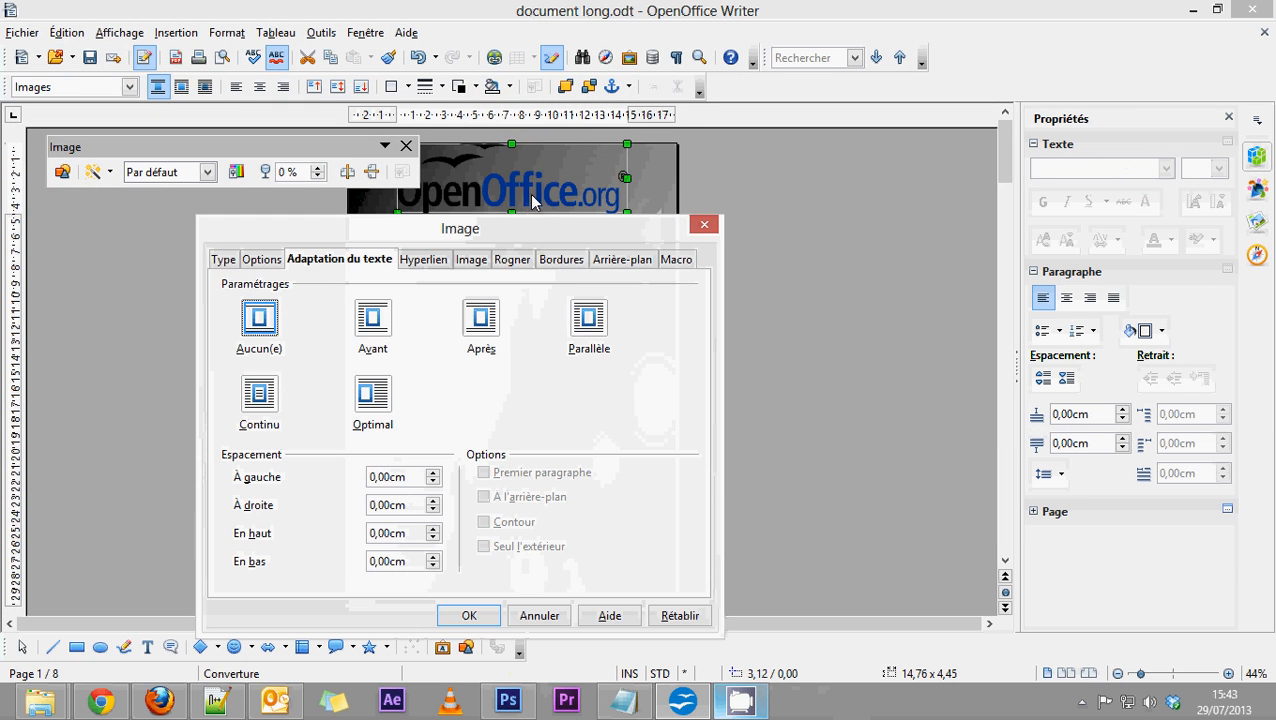
{"action": "left_click", "coordinate": [259, 393]}
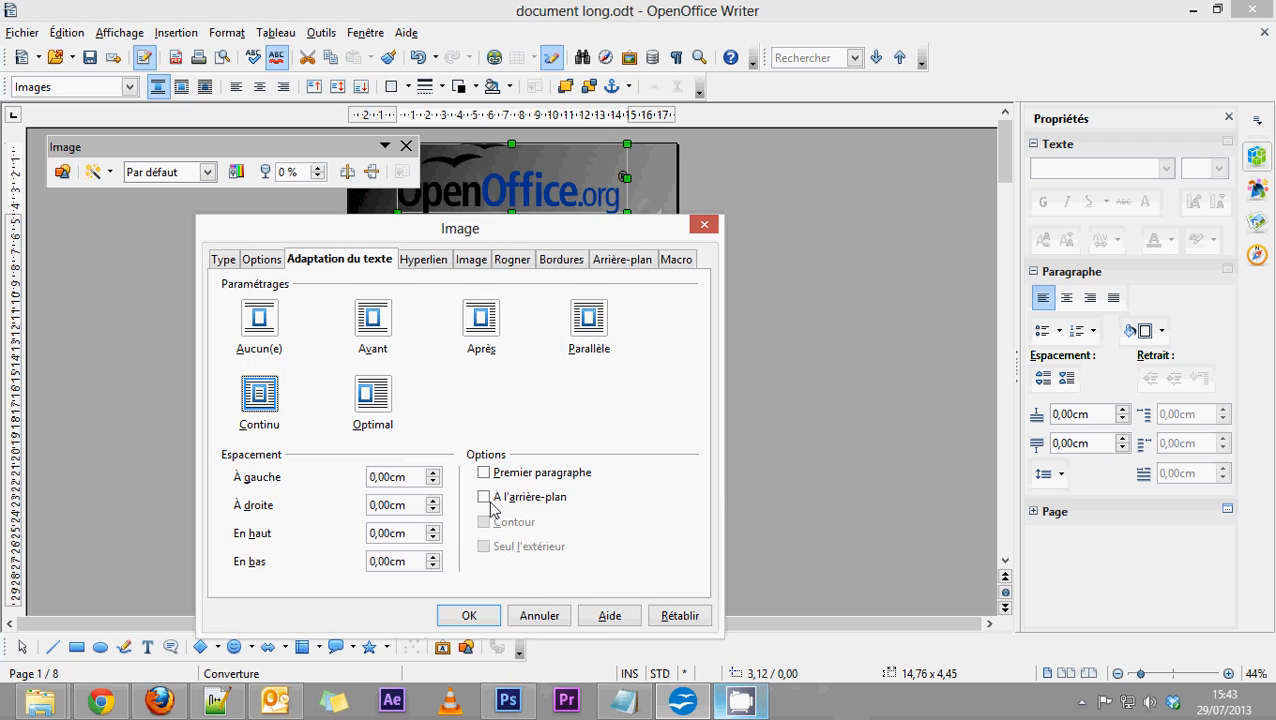
{"action": "left_click", "coordinate": [484, 617]}
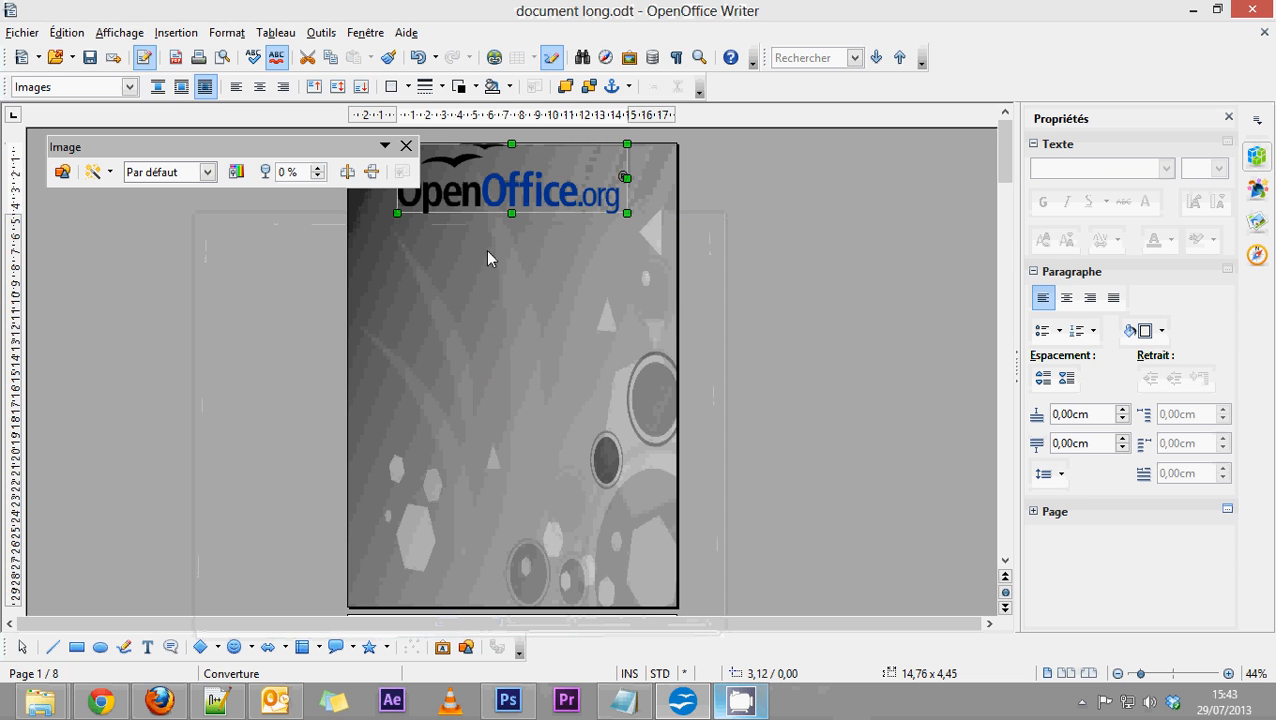
{"action": "left_click_drag", "start_coordinate": [520, 198], "coordinate": [518, 386]}
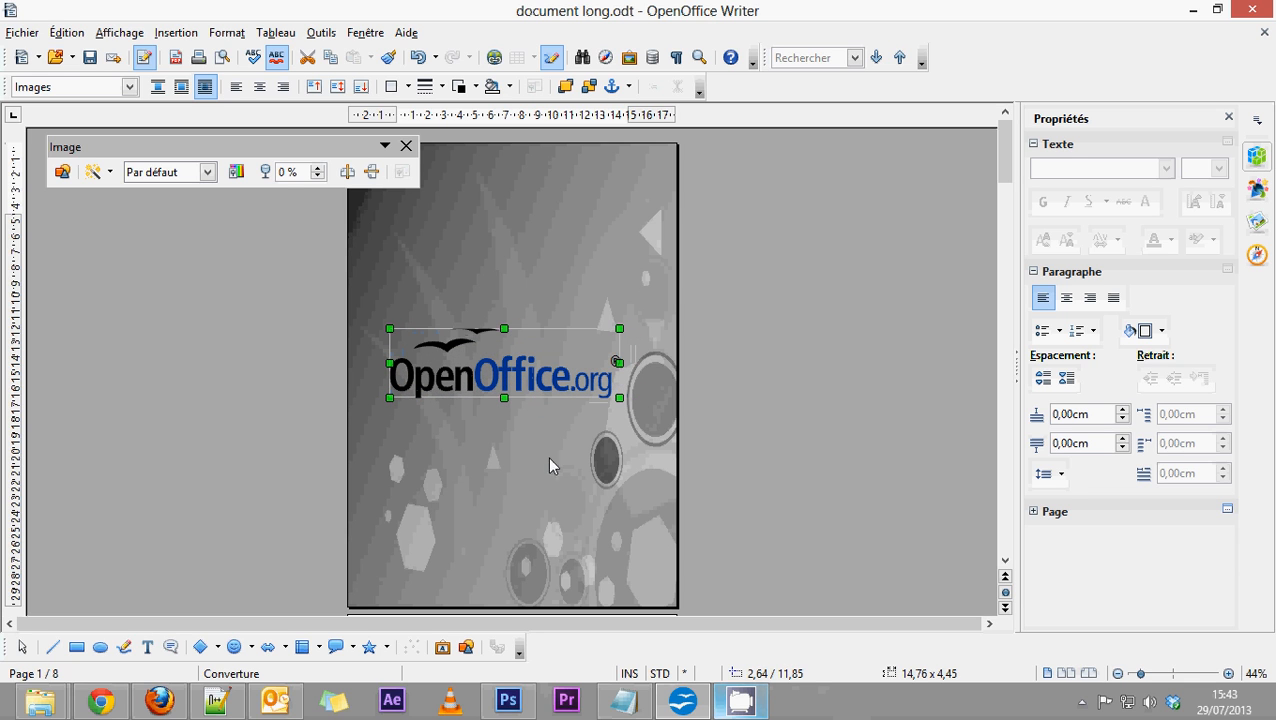
Check the cover page with its logo in the page preview, return to editing and dismiss the image controls.
{"action": "left_click", "coordinate": [764, 414]}
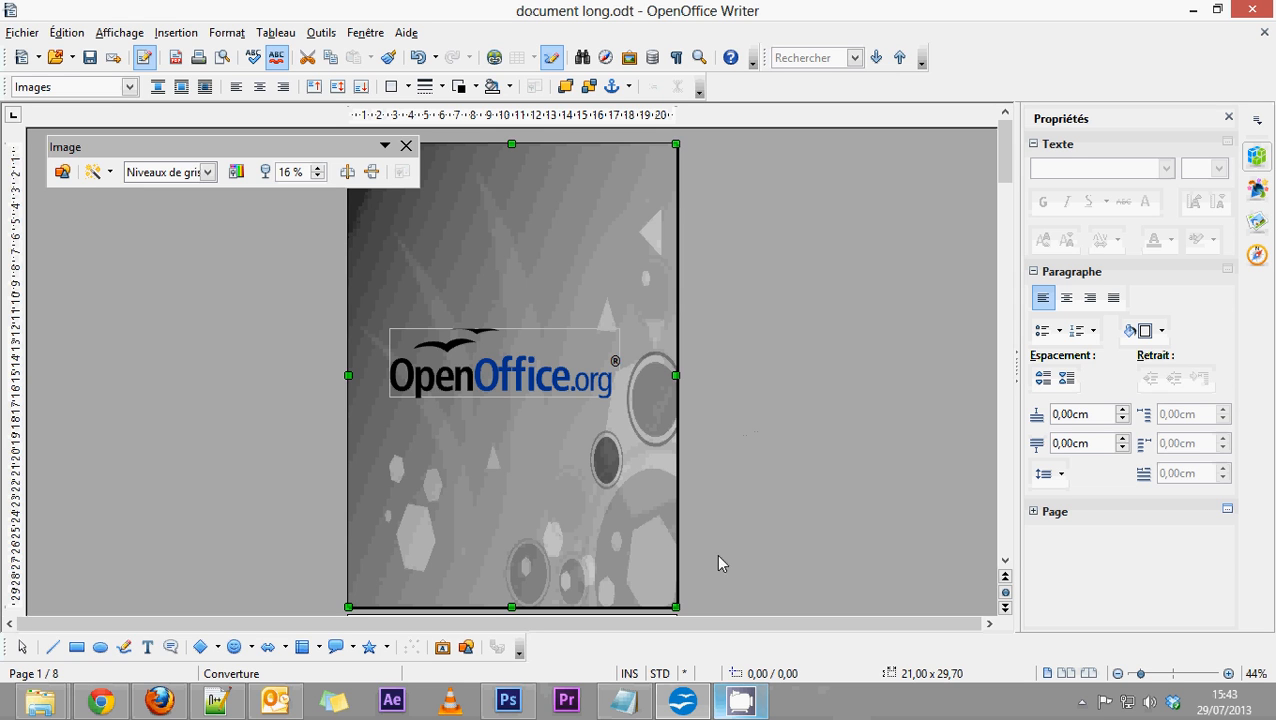
{"action": "scroll", "coordinate": [712, 543], "scroll_direction": "down", "scroll_amount": 2}
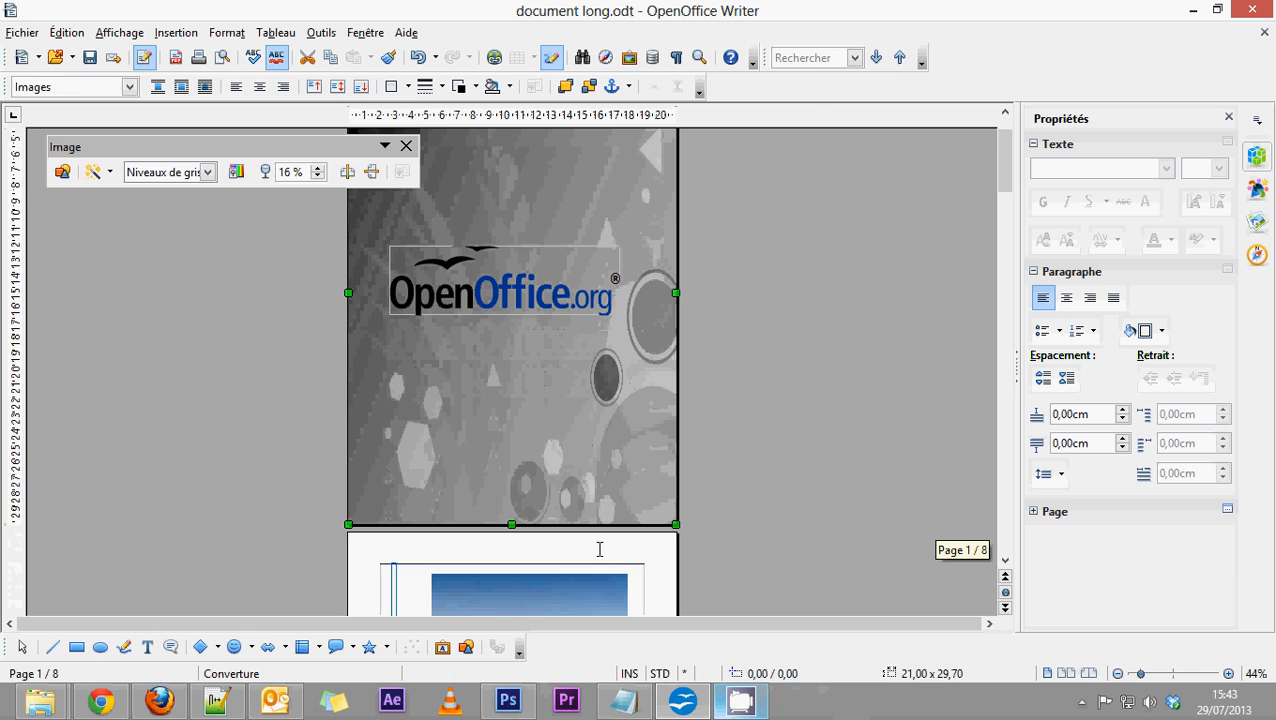
{"action": "left_click", "coordinate": [599, 550]}
{"action": "left_click", "coordinate": [487, 374]}
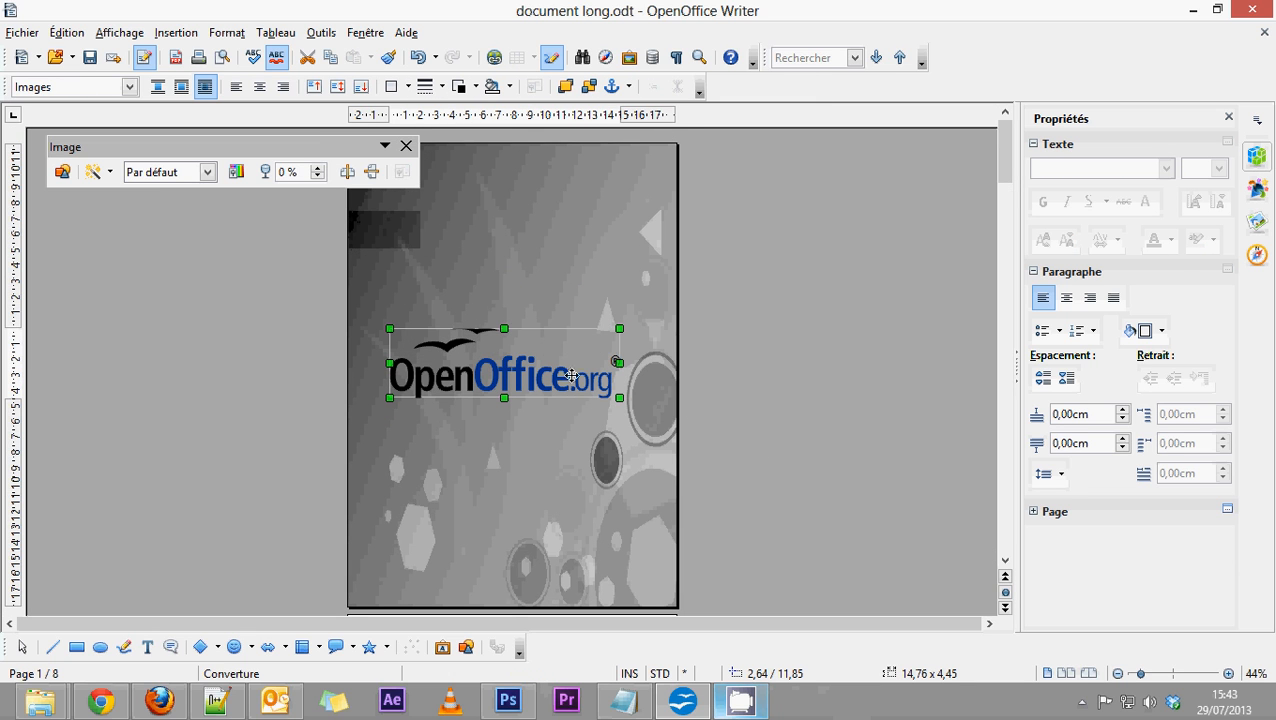
{"action": "key", "text": "Tab"}
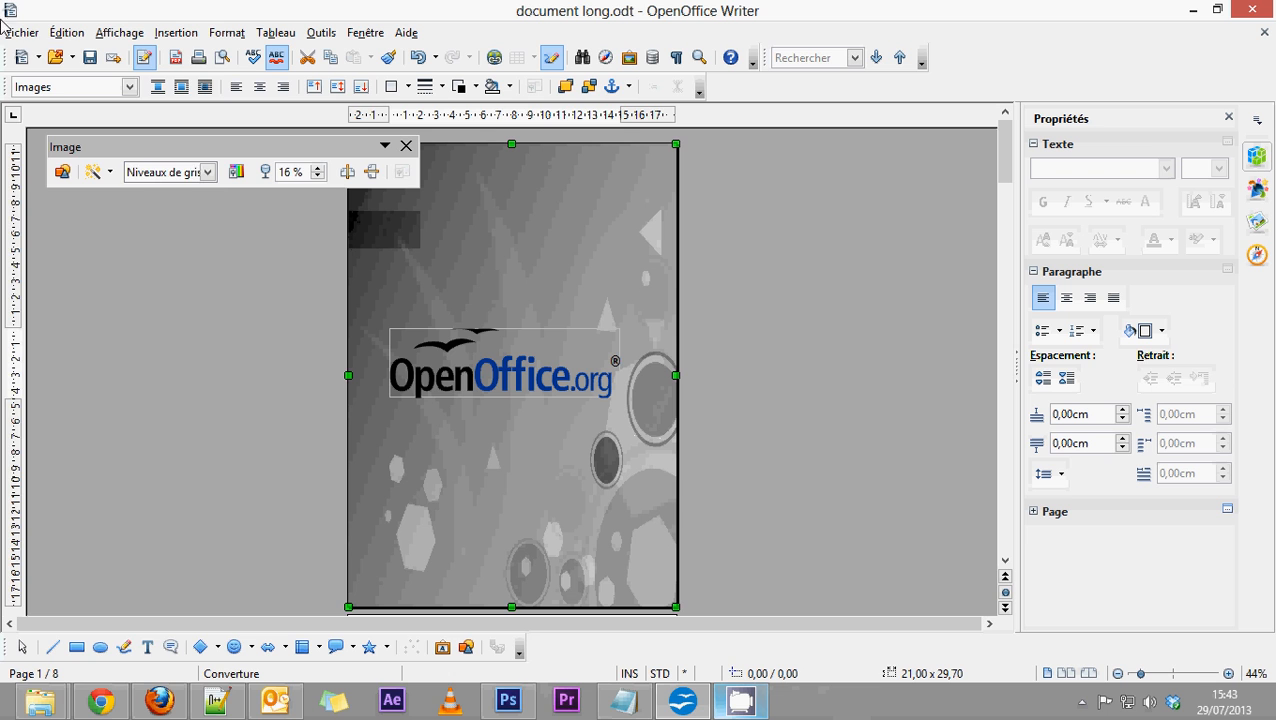
{"action": "left_click", "coordinate": [22, 32]}
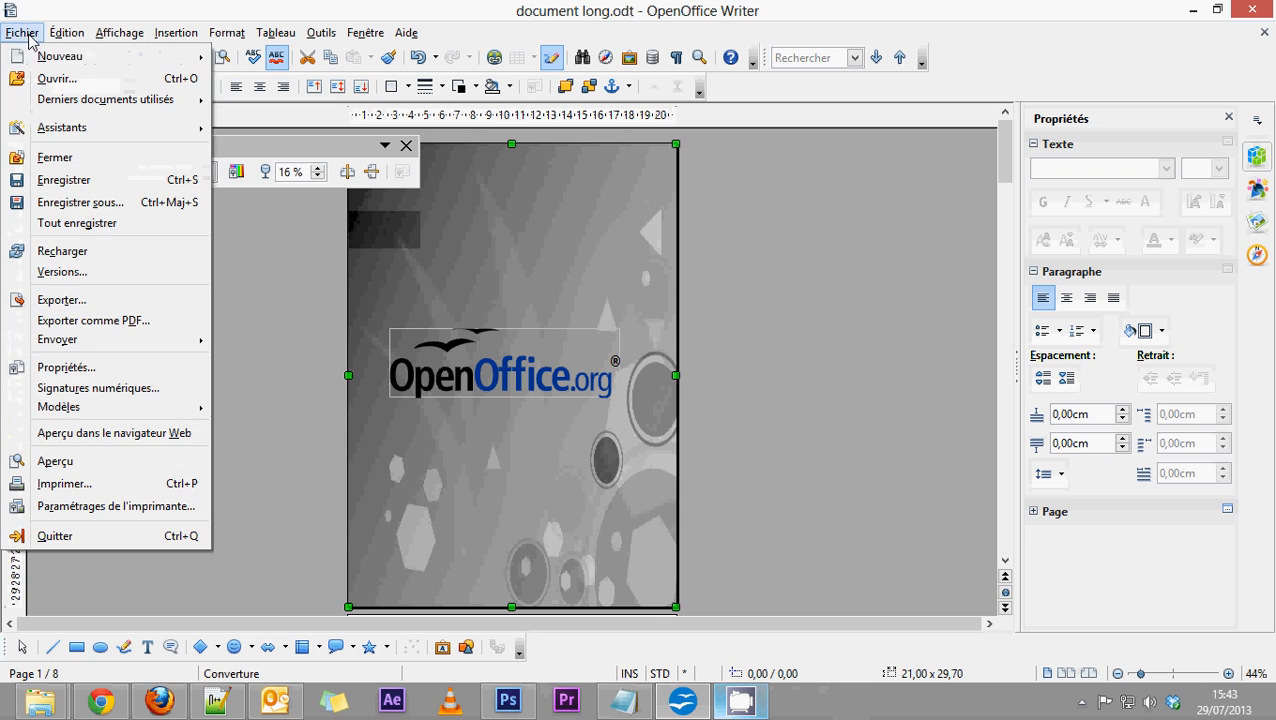
{"action": "left_click", "coordinate": [66, 460]}
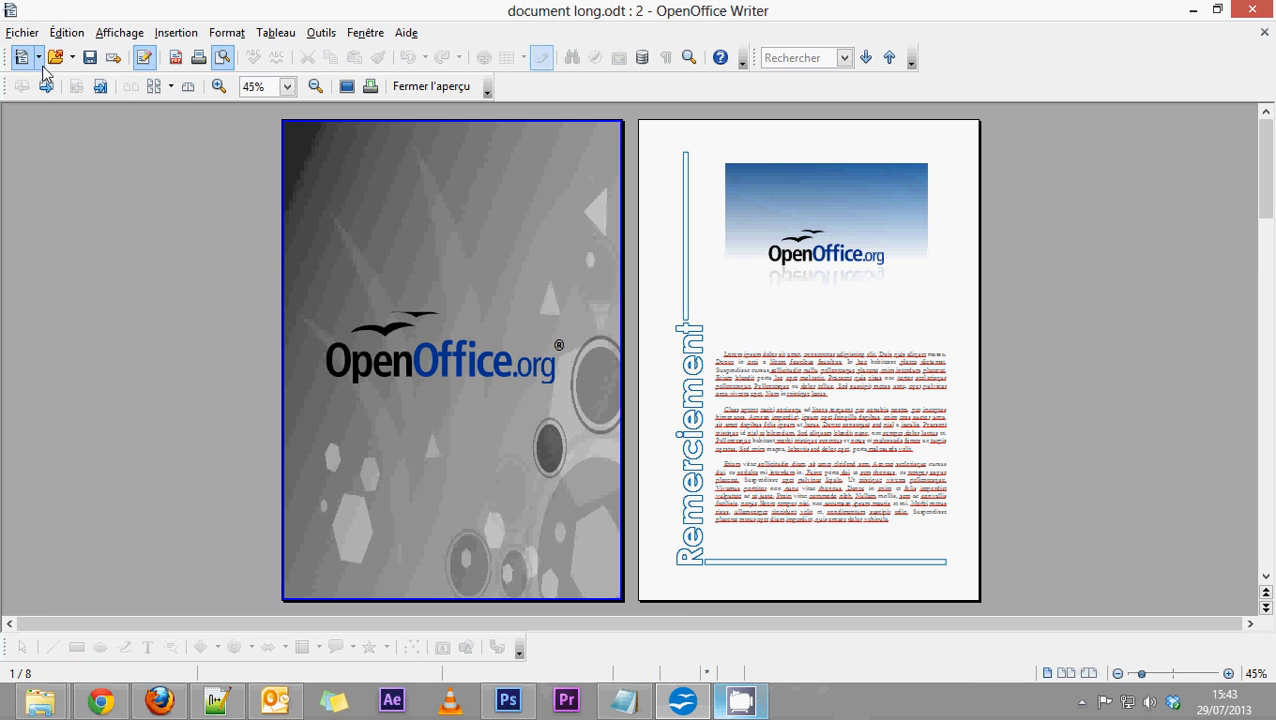
{"action": "left_click", "coordinate": [427, 87]}
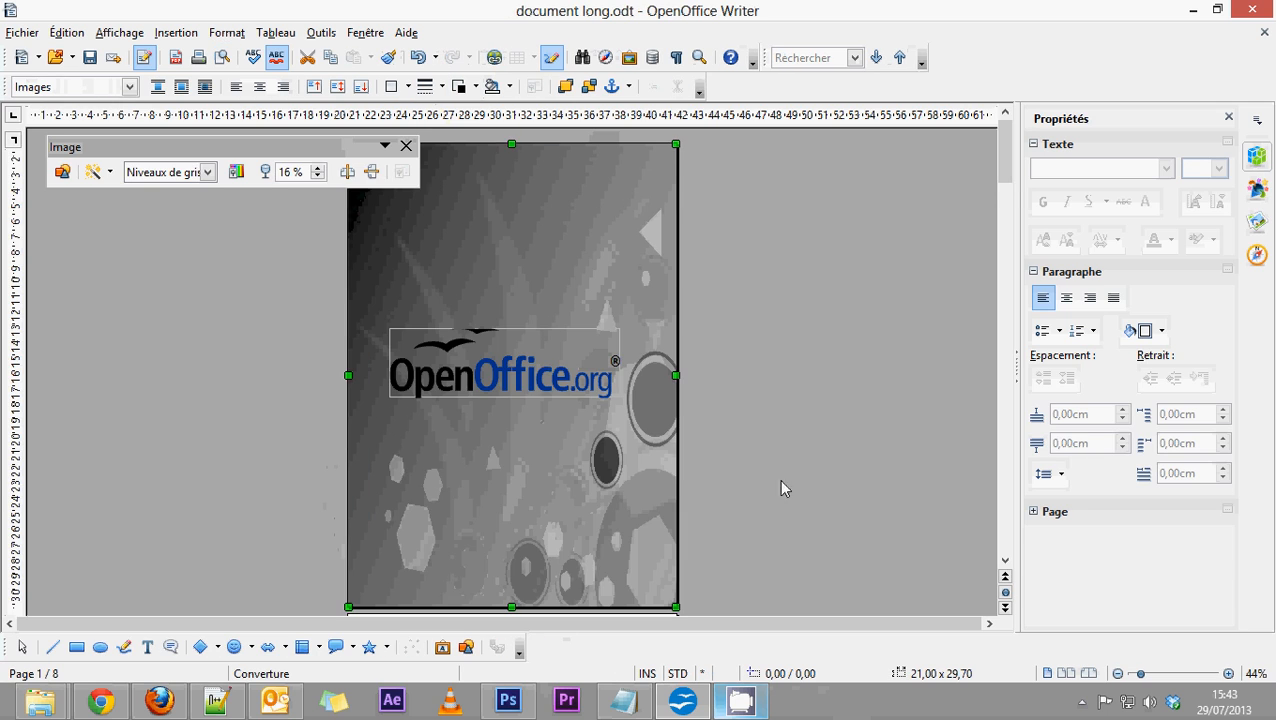
{"action": "scroll", "coordinate": [779, 478], "scroll_direction": "down", "scroll_amount": 3}
{"action": "scroll", "coordinate": [896, 333], "scroll_direction": "up", "scroll_amount": 2}
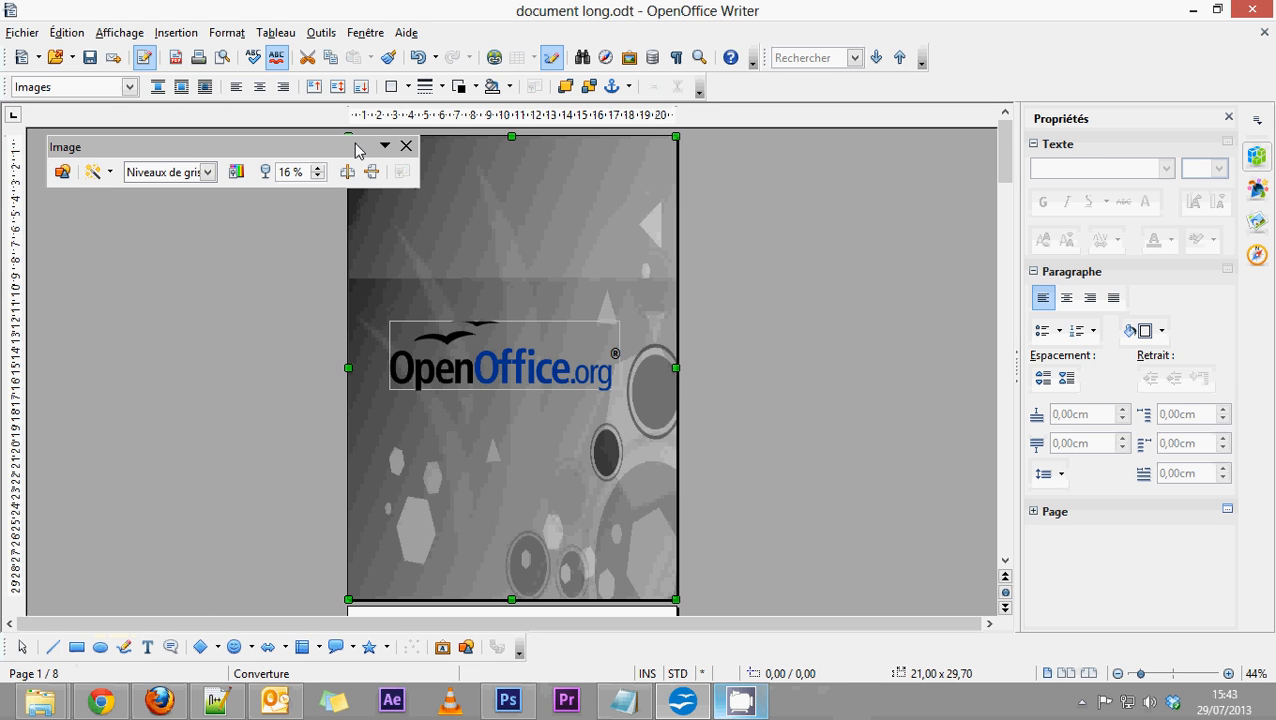
{"action": "left_click", "coordinate": [406, 146]}
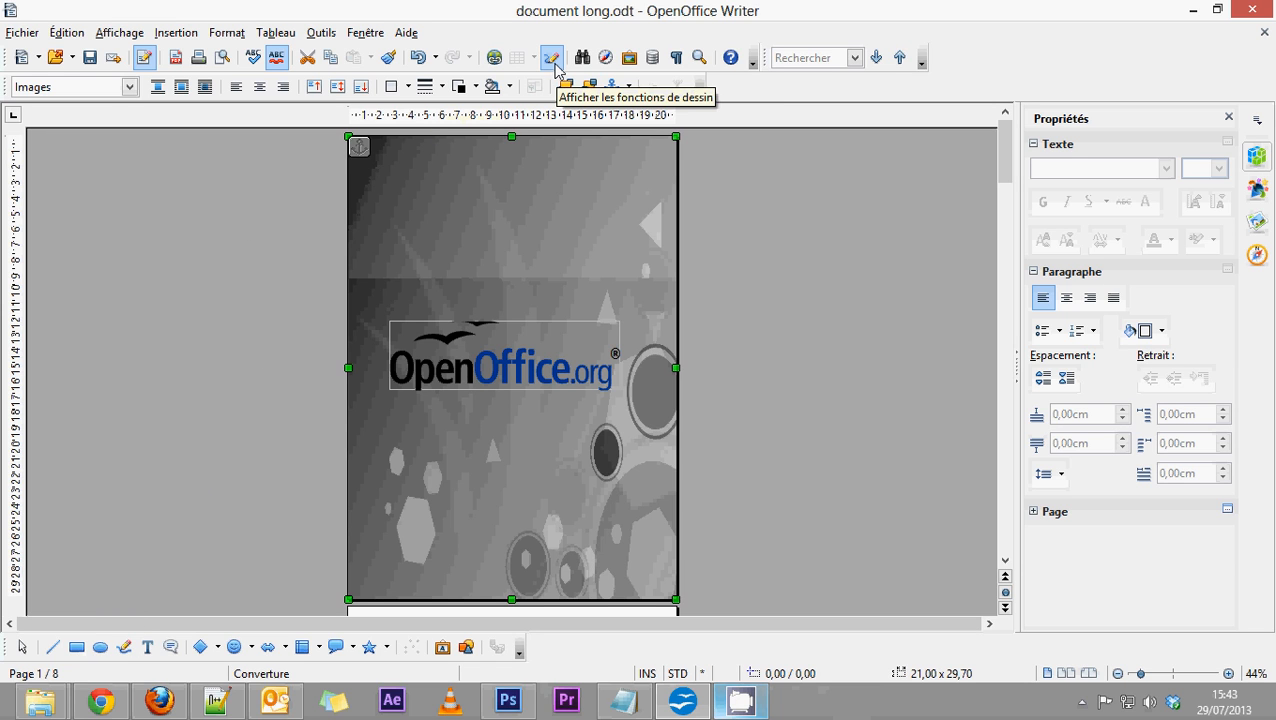
Prepare a rectangle with a solid outline 0,20 cm wide in Noir.
{"action": "left_click", "coordinate": [77, 650]}
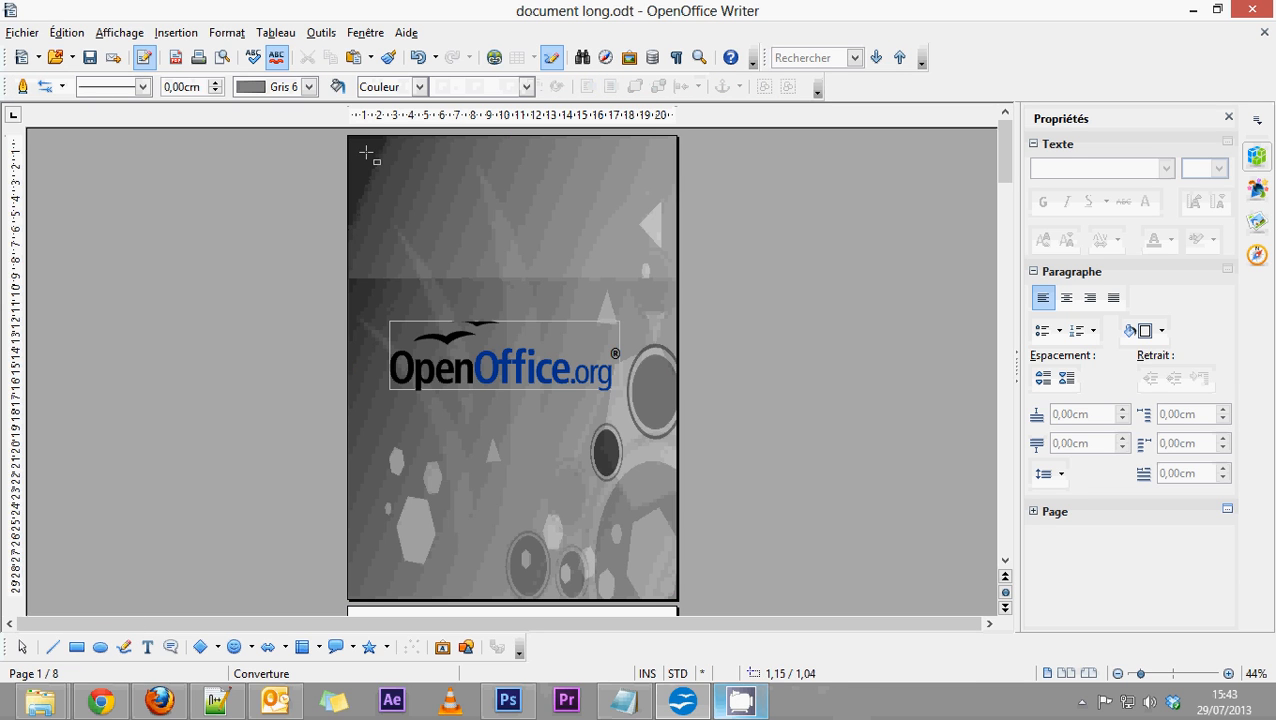
{"action": "left_click", "coordinate": [145, 87]}
{"action": "left_click", "coordinate": [146, 87]}
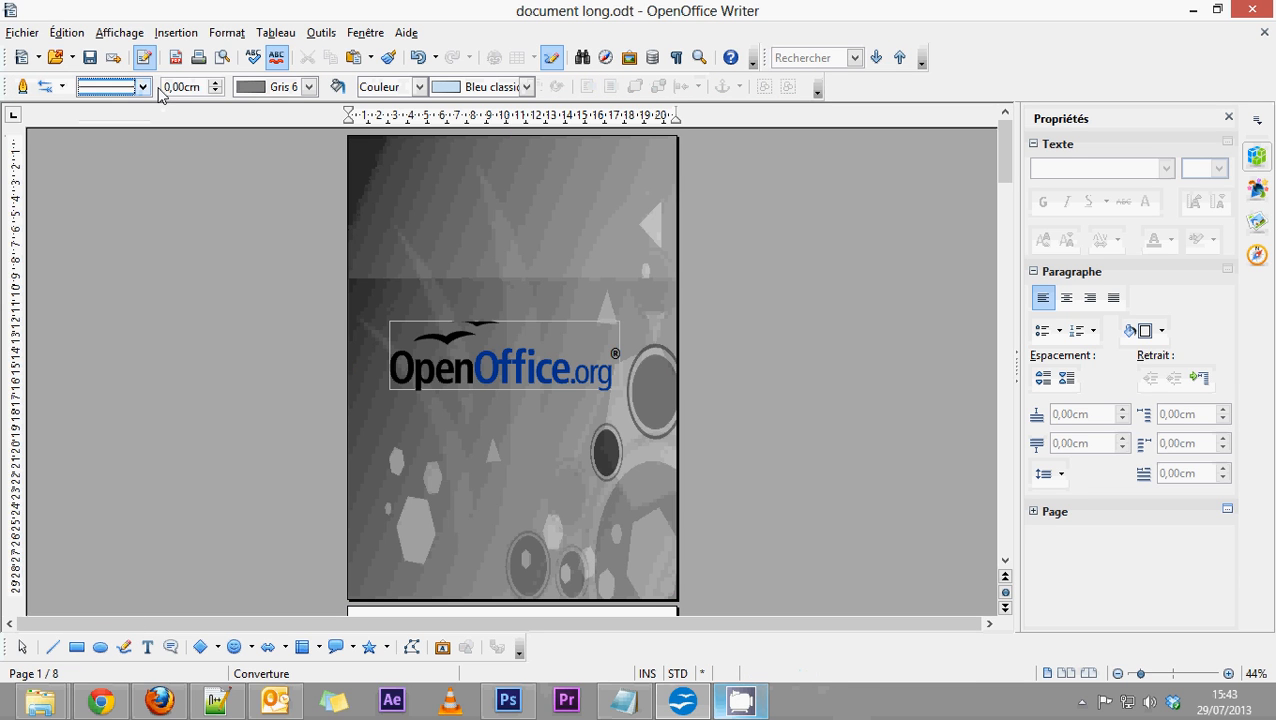
{"action": "left_click", "coordinate": [217, 83]}
{"action": "left_click", "coordinate": [217, 83]}
{"action": "left_click", "coordinate": [217, 83]}
{"action": "left_click", "coordinate": [215, 91]}
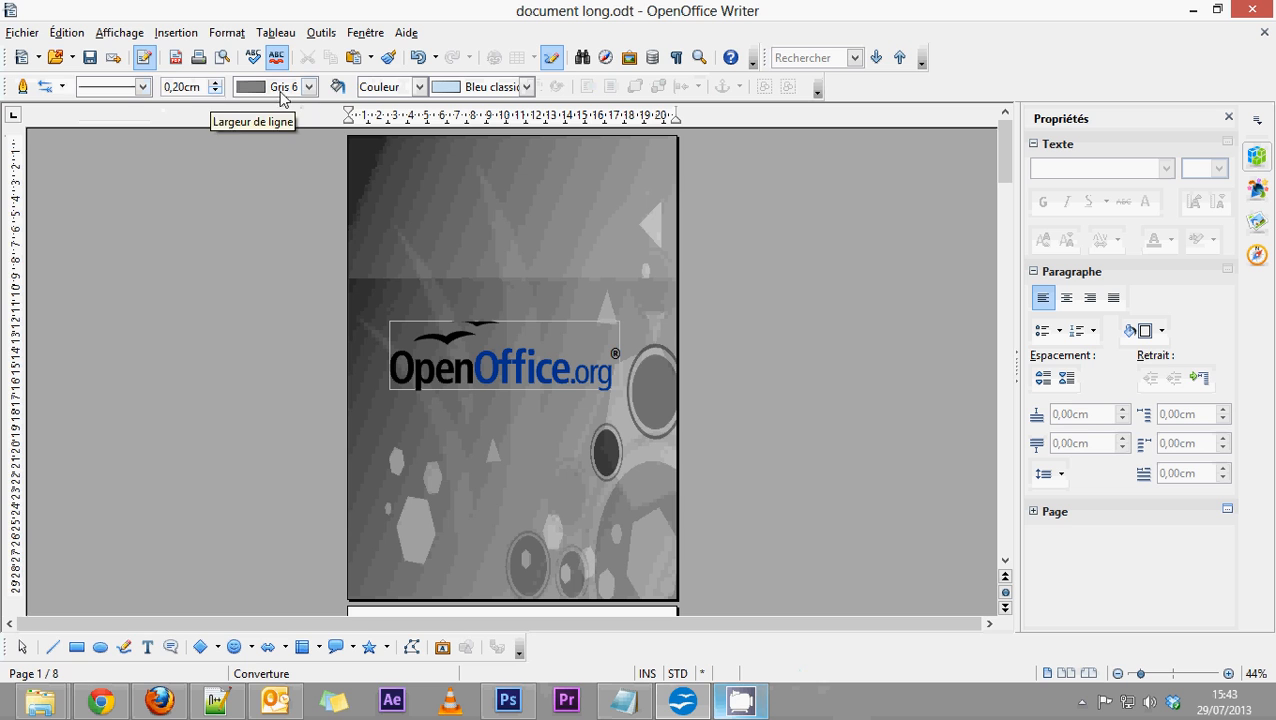
{"action": "left_click", "coordinate": [309, 87]}
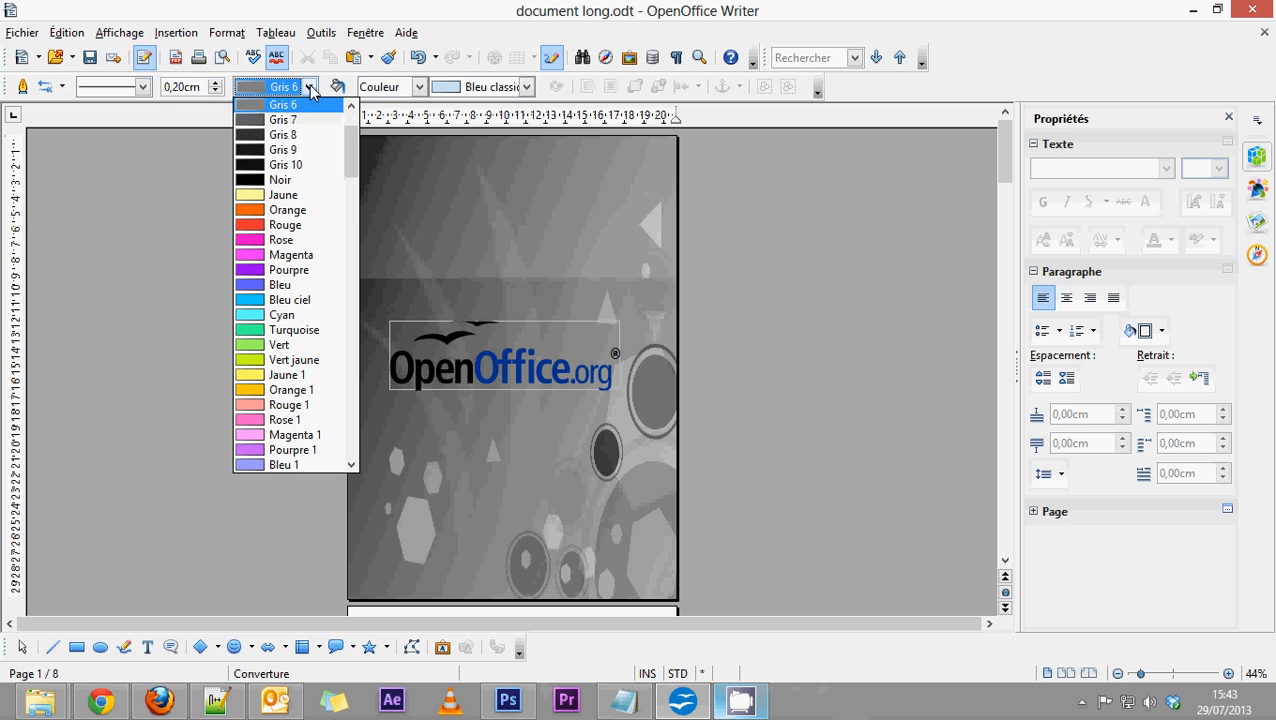
{"action": "left_click", "coordinate": [270, 181]}
Set the rectangle's fill to Aucun and draw it as a frame about 19,67 x 28,56 cm just inside the cover page's edges.
{"action": "left_click", "coordinate": [400, 86]}
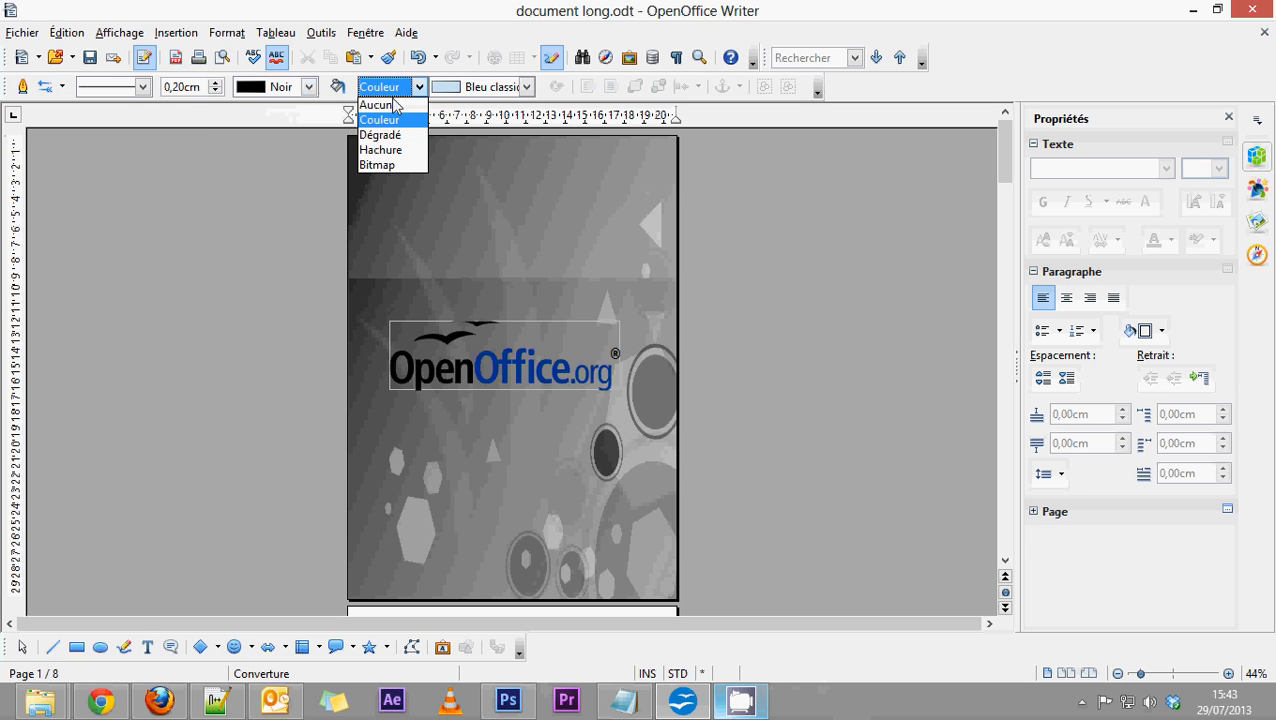
{"action": "left_click", "coordinate": [392, 136]}
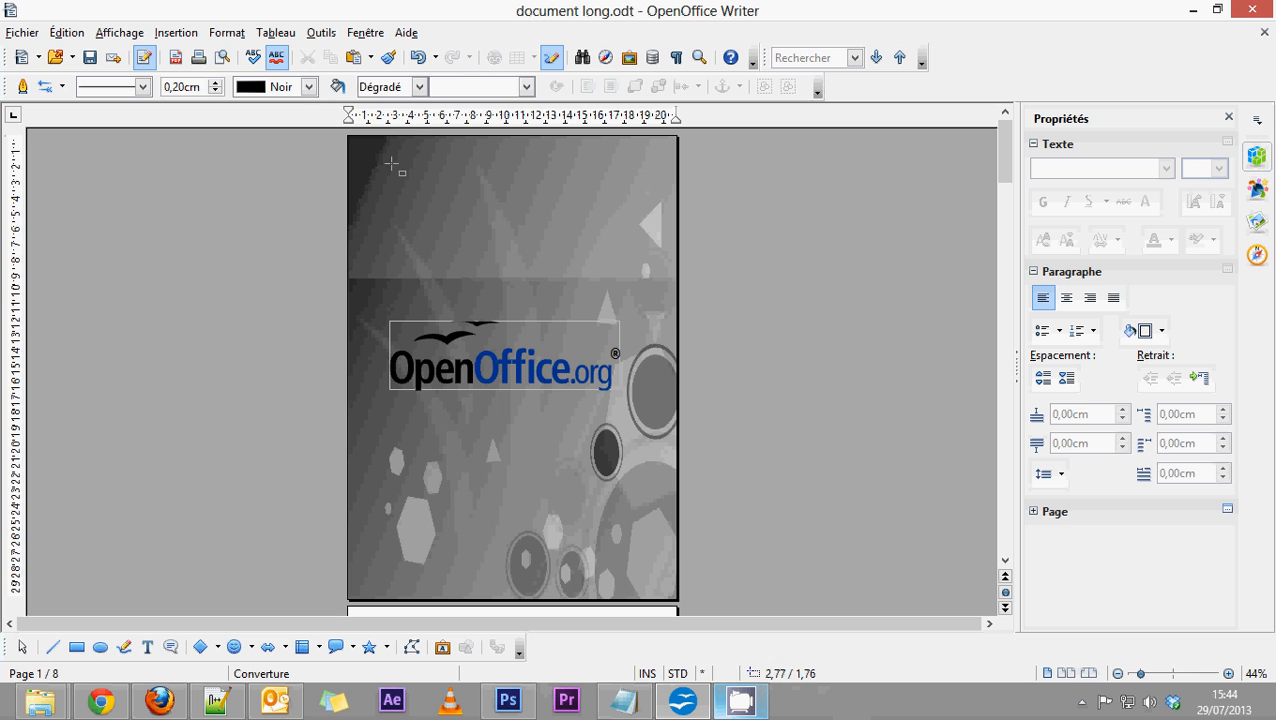
{"action": "left_click", "coordinate": [407, 90]}
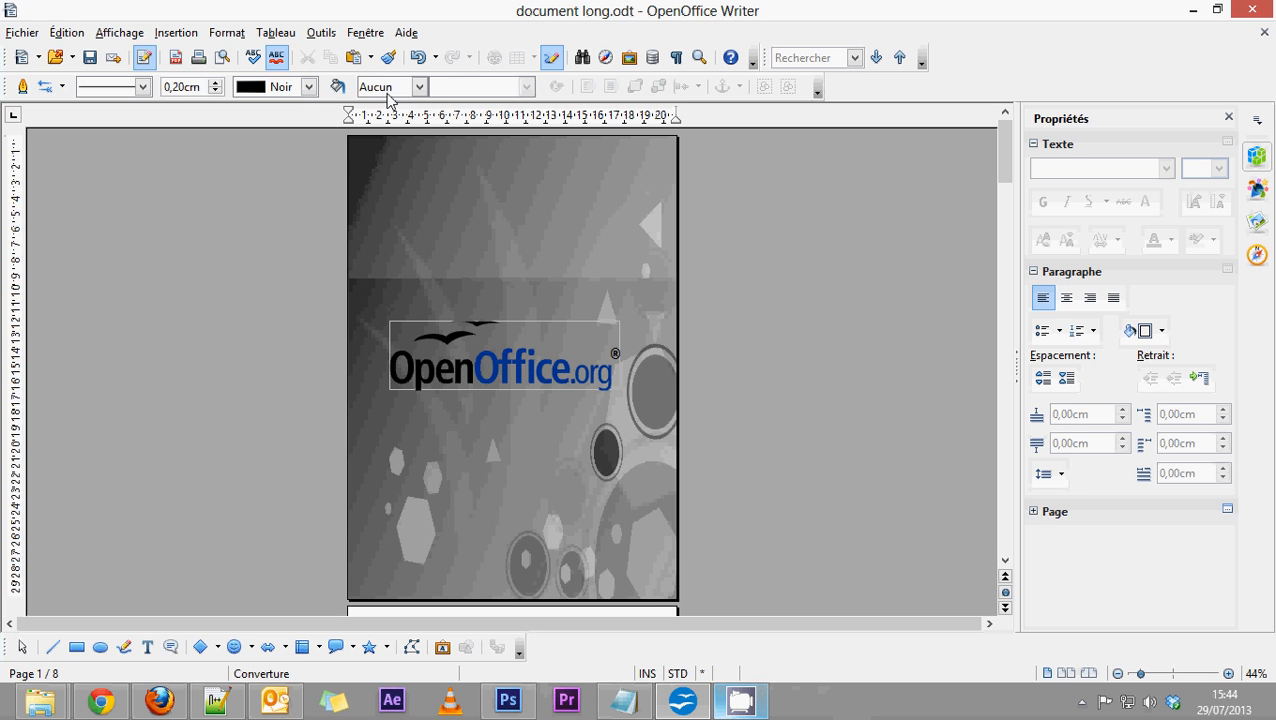
{"action": "left_click", "coordinate": [283, 92]}
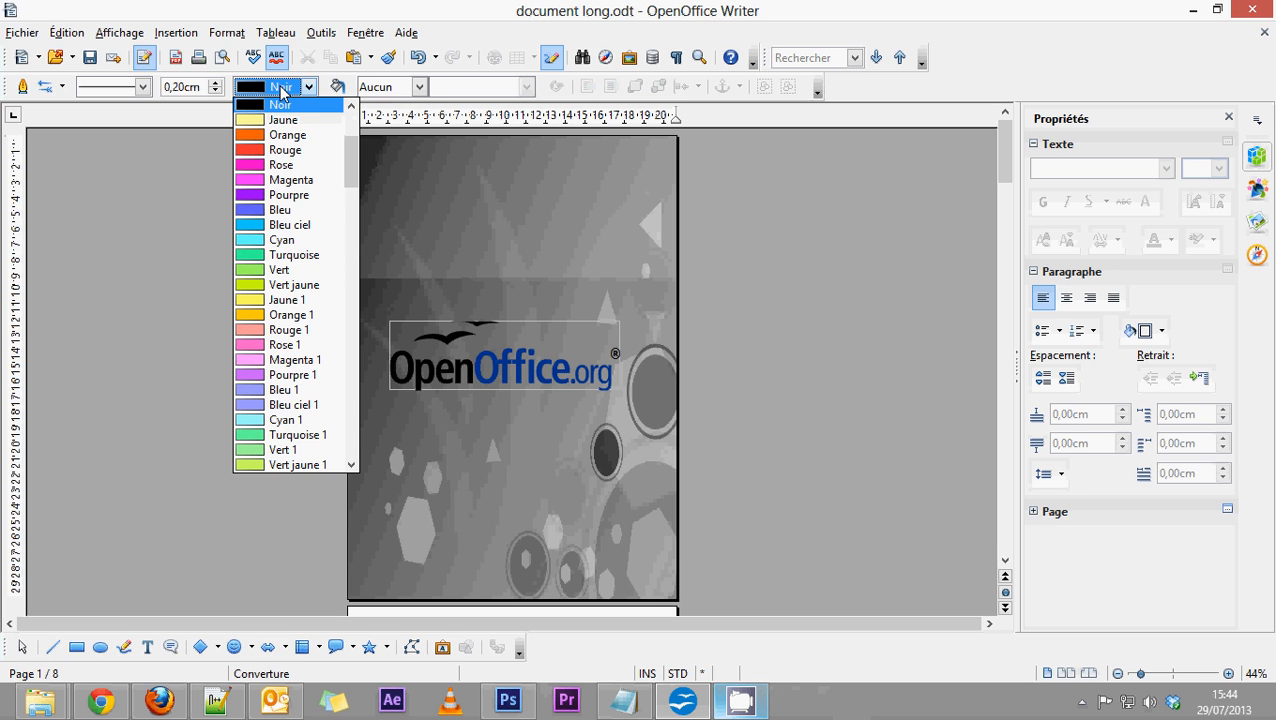
{"action": "left_click", "coordinate": [277, 110]}
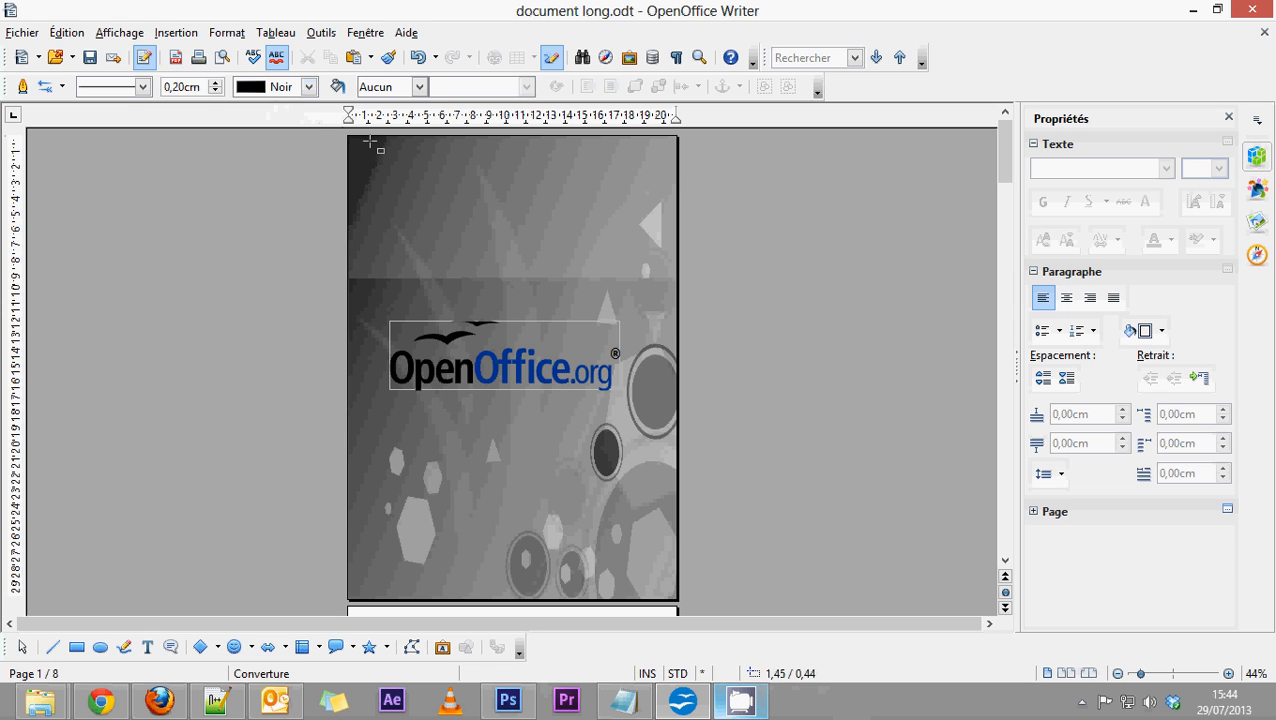
{"action": "left_click_drag", "start_coordinate": [359, 146], "coordinate": [666, 591]}
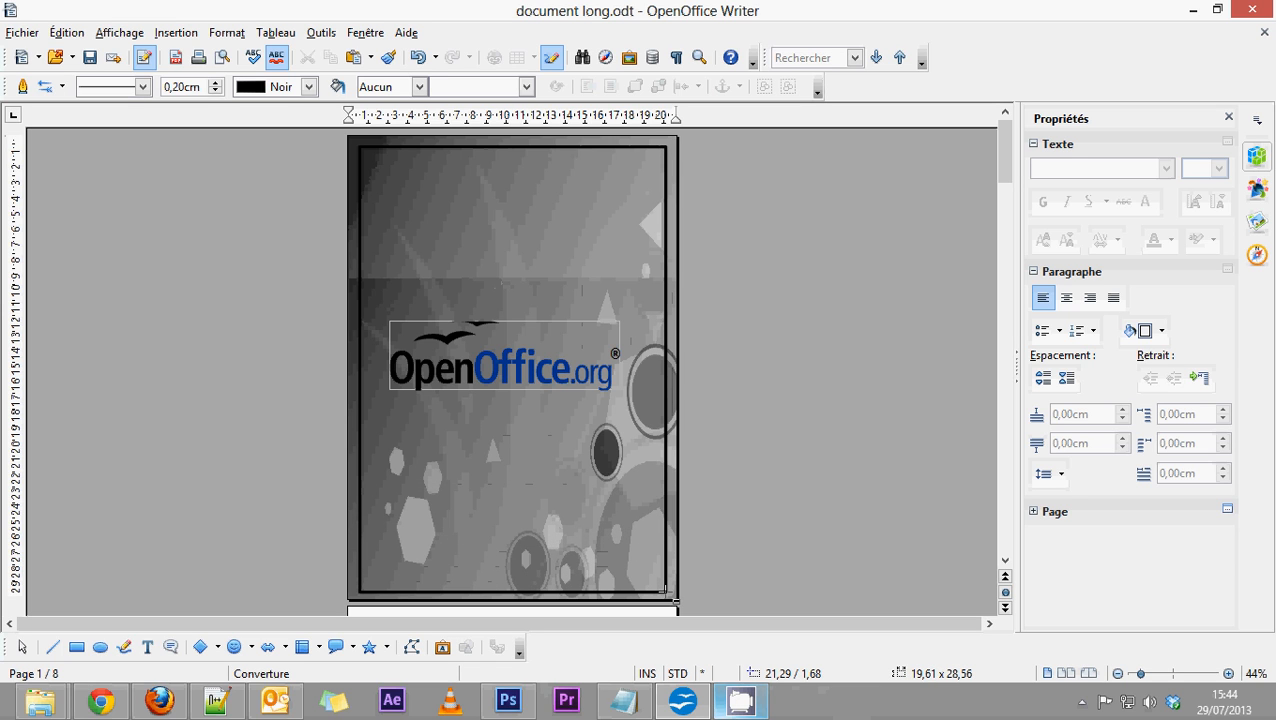
{"action": "left_click_drag", "start_coordinate": [666, 591], "coordinate": [667, 591]}
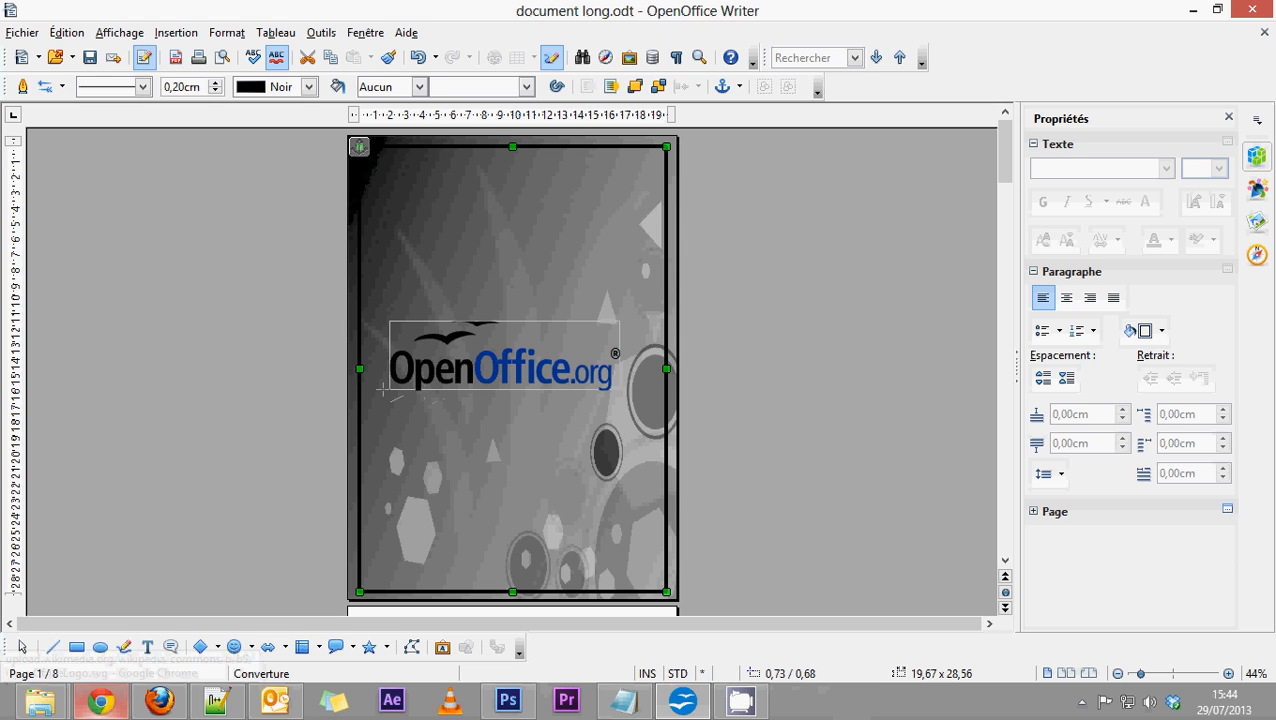
Draw a horizontal line about 2,89 cm long beneath the start of the logo and set its colour to Bleu 2.
{"action": "left_click_drag", "start_coordinate": [413, 390], "coordinate": [368, 389]}
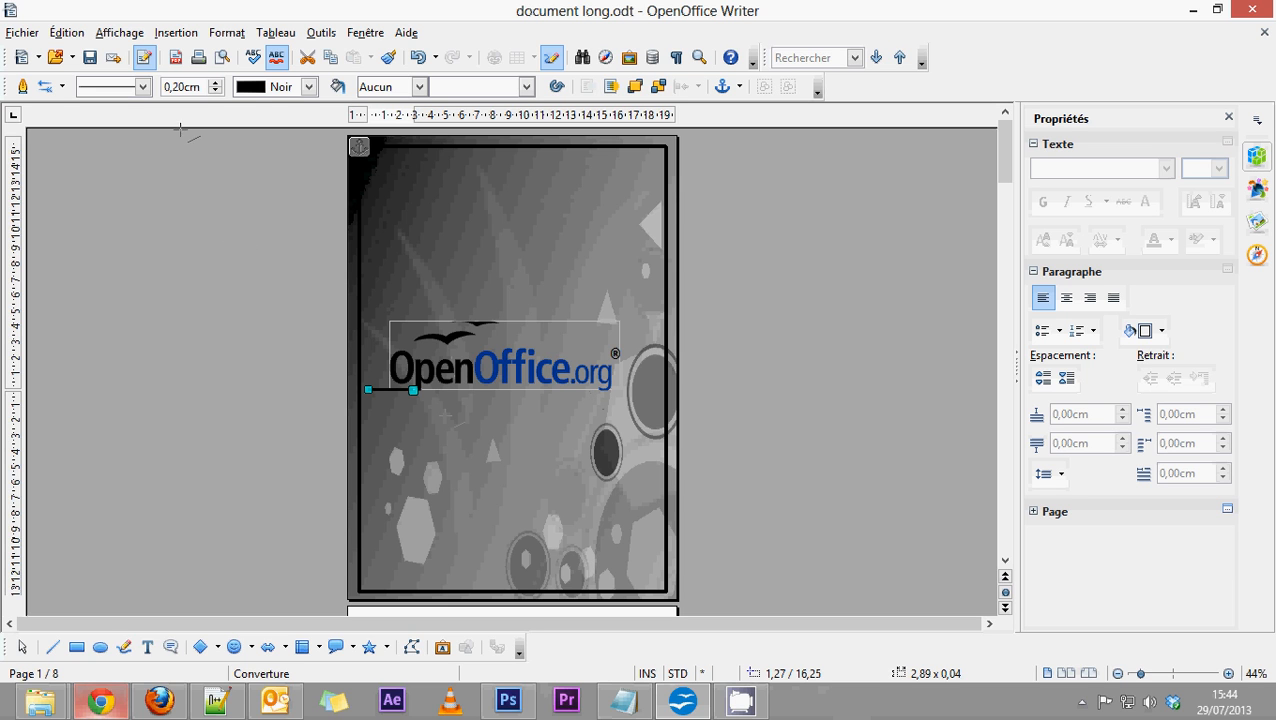
{"action": "left_click", "coordinate": [309, 87]}
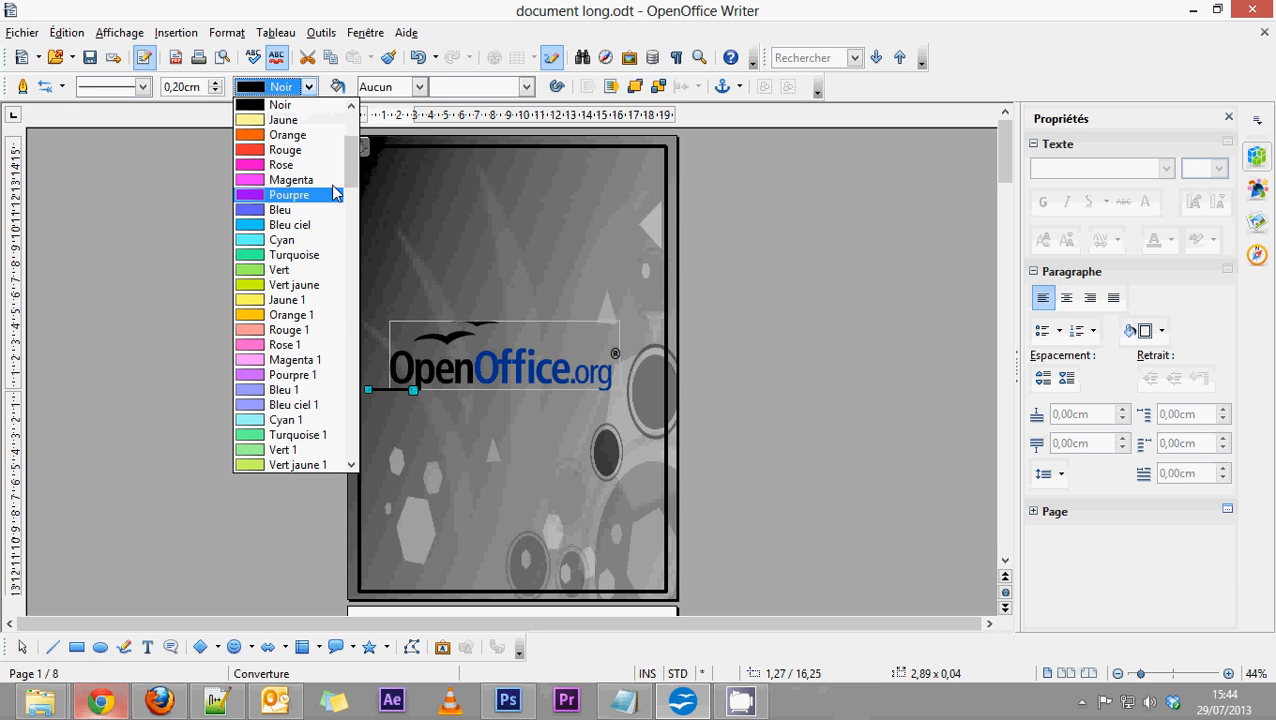
{"action": "left_click_drag", "start_coordinate": [350, 171], "coordinate": [357, 455]}
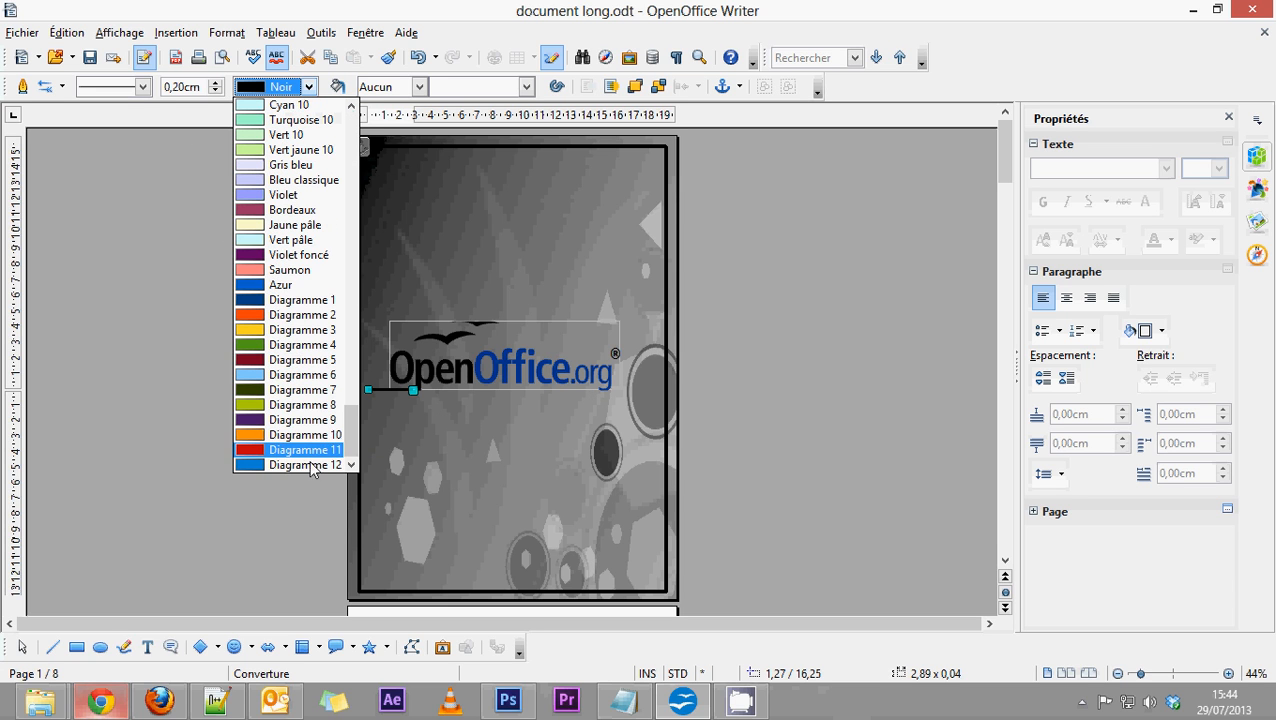
{"action": "scroll", "coordinate": [305, 430], "scroll_direction": "up", "scroll_amount": 19}
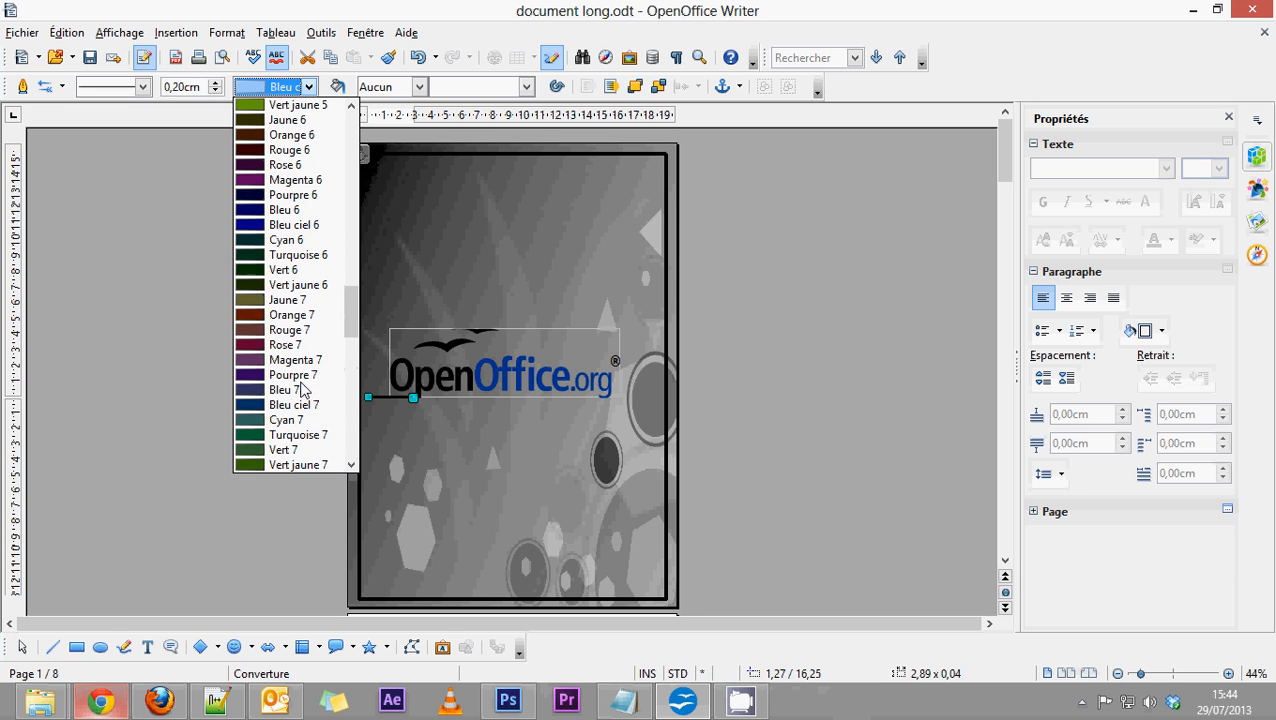
{"action": "scroll", "coordinate": [303, 390], "scroll_direction": "up", "scroll_amount": 4}
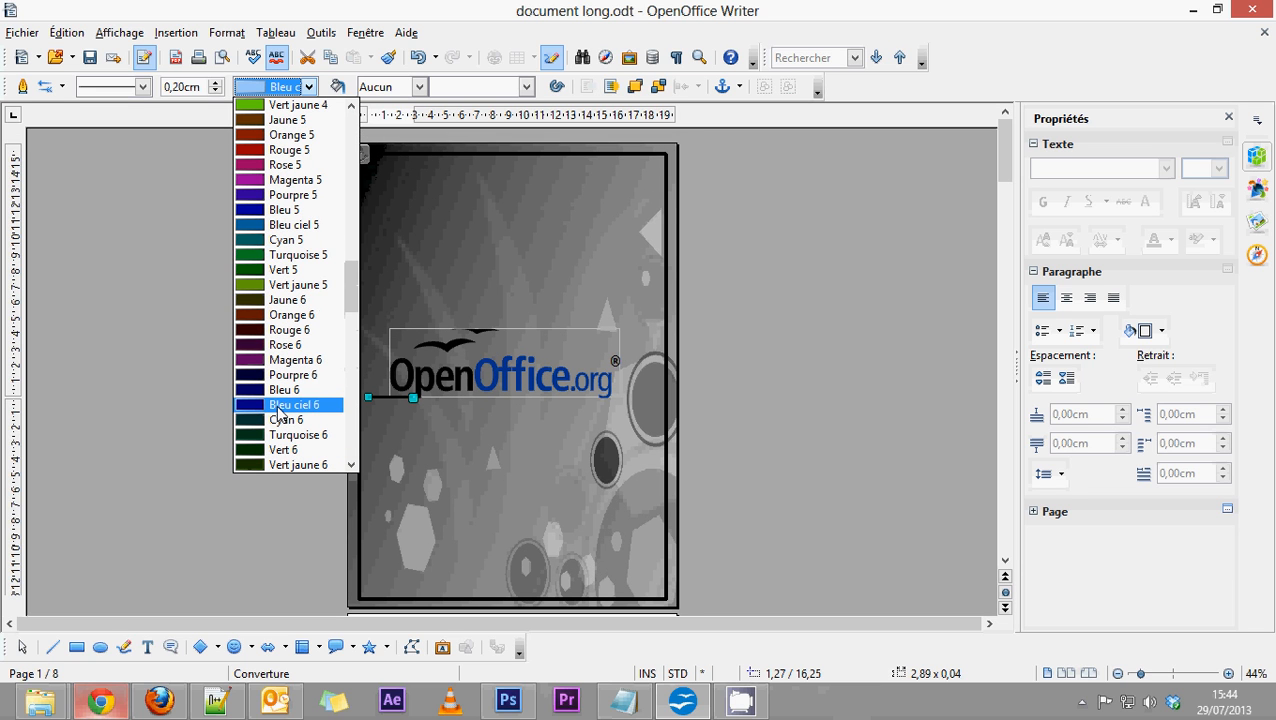
{"action": "scroll", "coordinate": [314, 410], "scroll_direction": "up", "scroll_amount": 4}
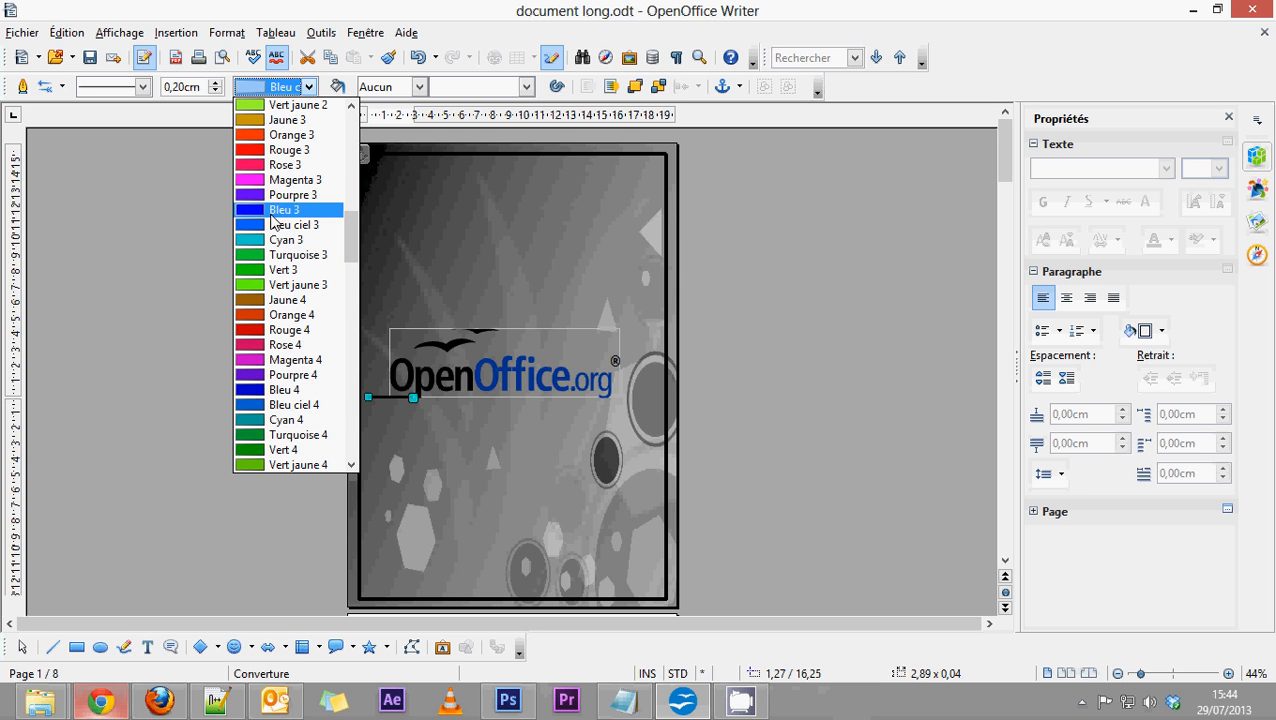
{"action": "scroll", "coordinate": [280, 300], "scroll_direction": "up", "scroll_amount": 7}
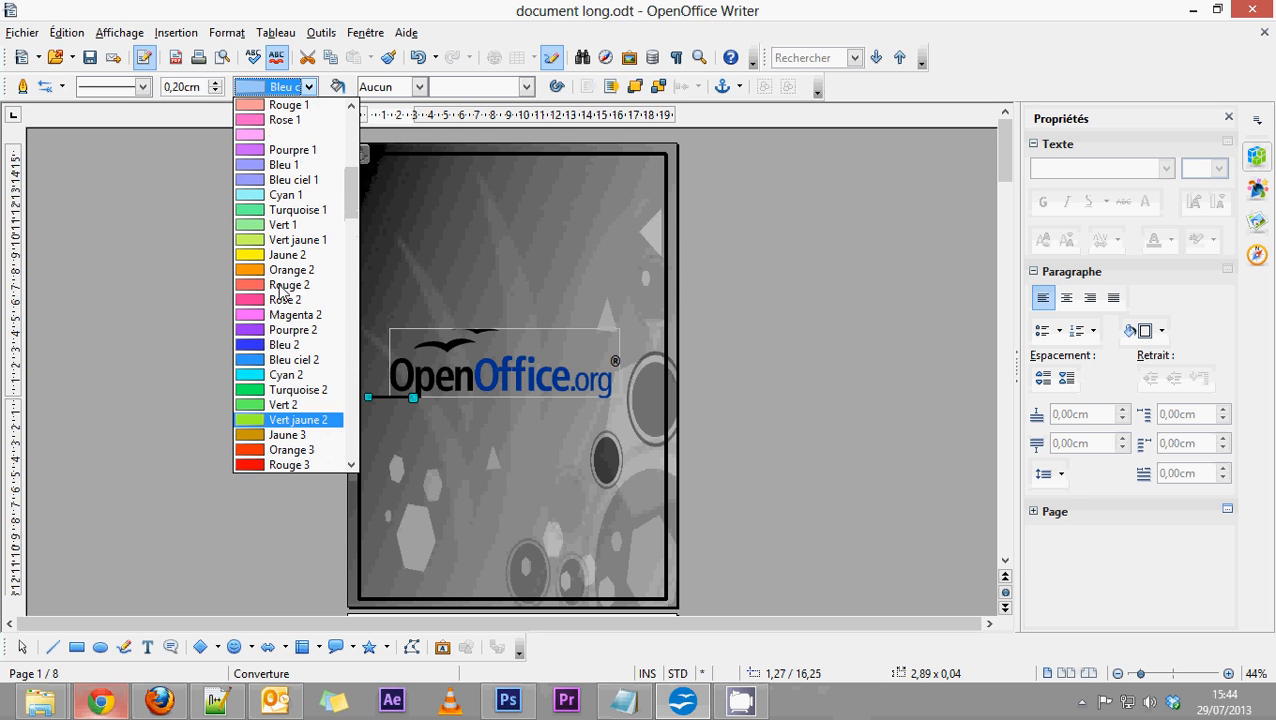
{"action": "left_click", "coordinate": [284, 345]}
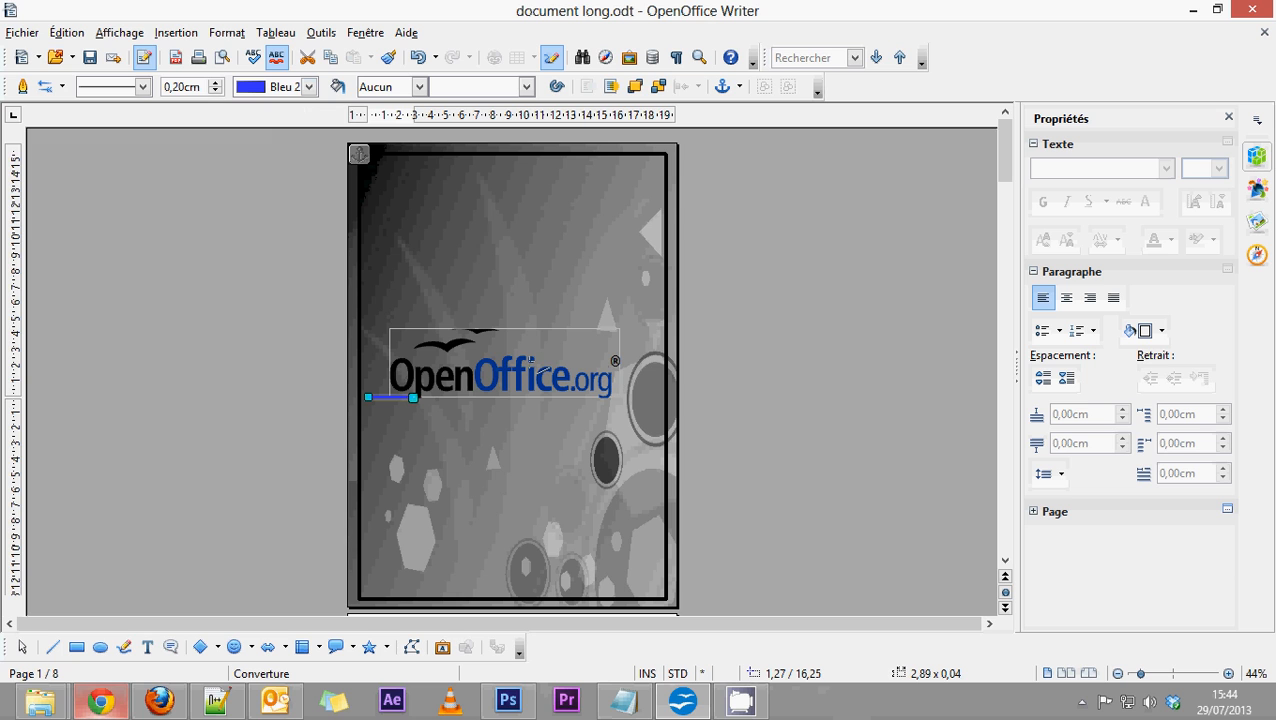
Try a horizontal line about 6,80 cm long over the end of the logo in Noir, and another about 6,62 cm long in Bleu 2.
{"action": "left_click_drag", "start_coordinate": [537, 357], "coordinate": [643, 357]}
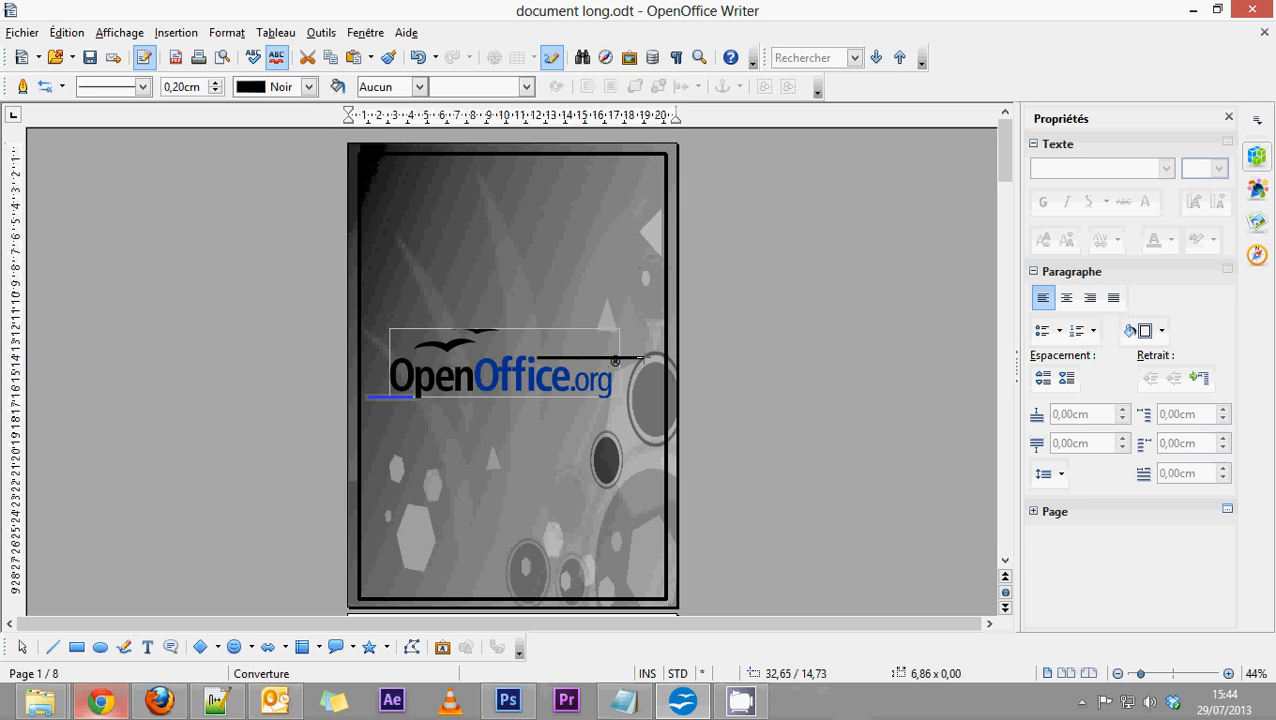
{"action": "left_click", "coordinate": [309, 86]}
{"action": "left_click_drag", "start_coordinate": [358, 180], "coordinate": [355, 225]}
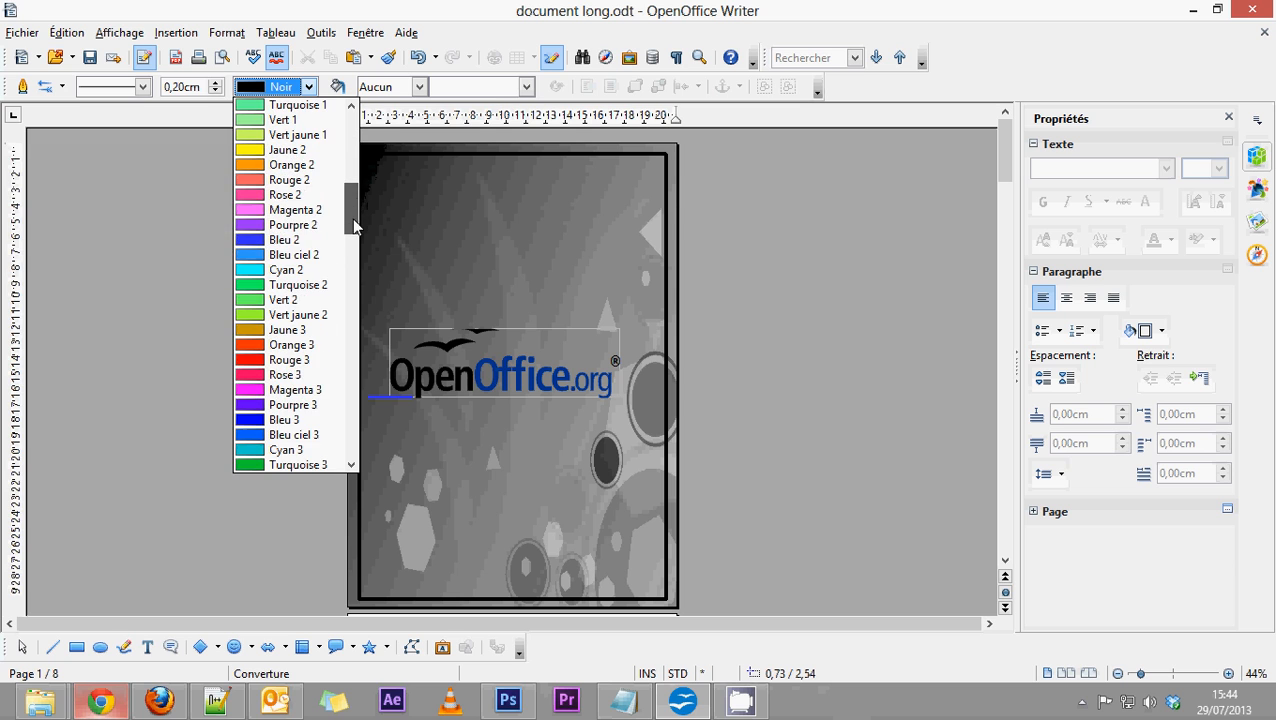
{"action": "left_click", "coordinate": [288, 239]}
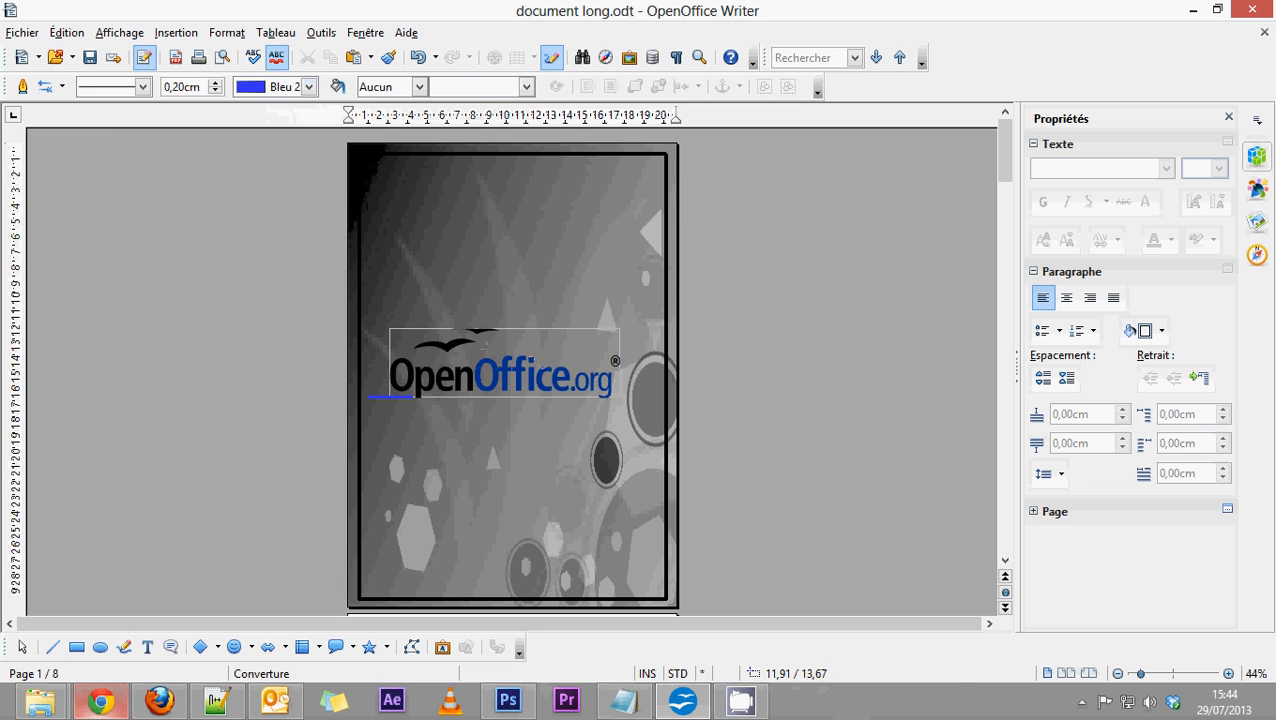
{"action": "left_click_drag", "start_coordinate": [536, 360], "coordinate": [641, 360]}
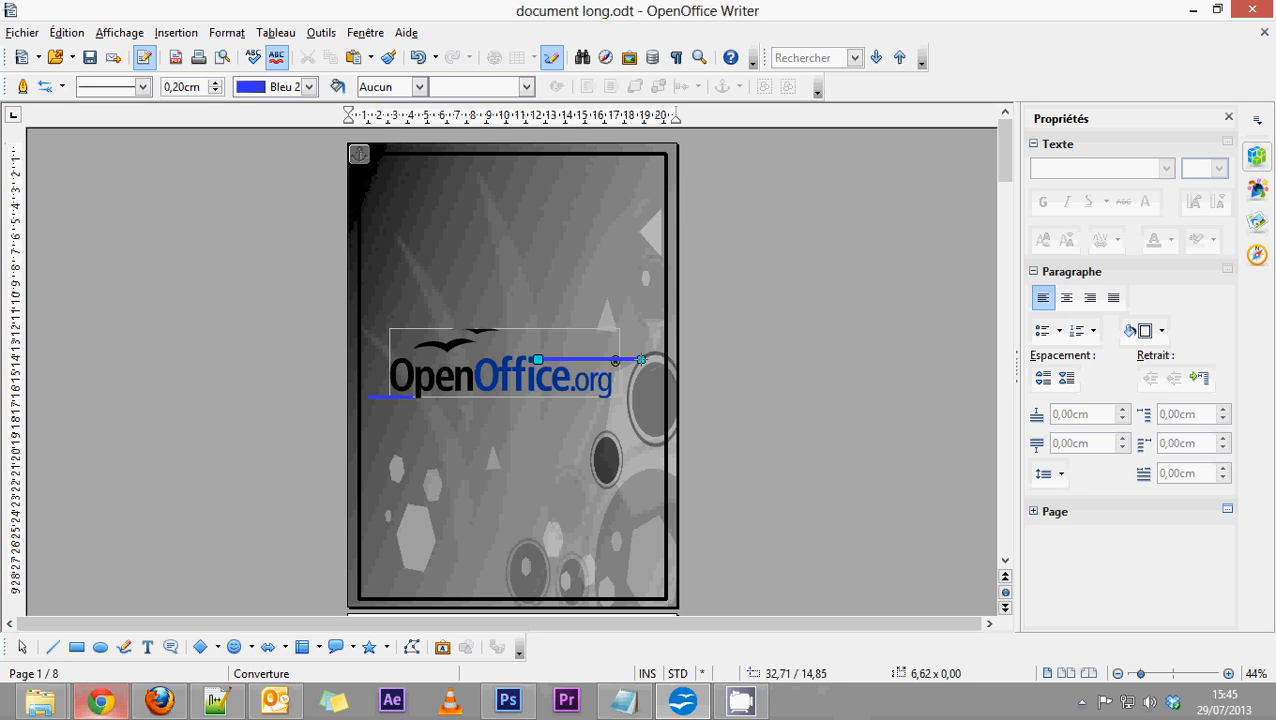
Try a Bleu 4 horizontal line across the end of the logo towards the page frame.
{"action": "left_click", "coordinate": [309, 86]}
{"action": "scroll", "coordinate": [297, 316], "scroll_direction": "down", "scroll_amount": 2}
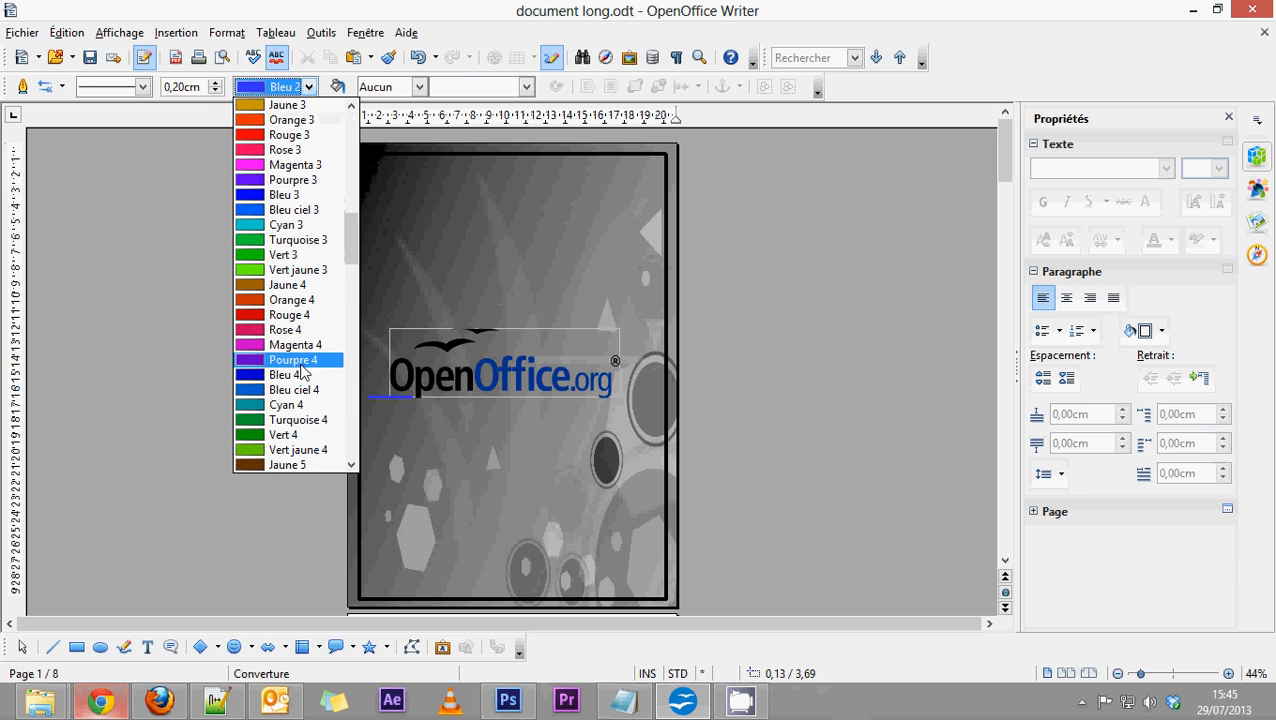
{"action": "left_click", "coordinate": [290, 361]}
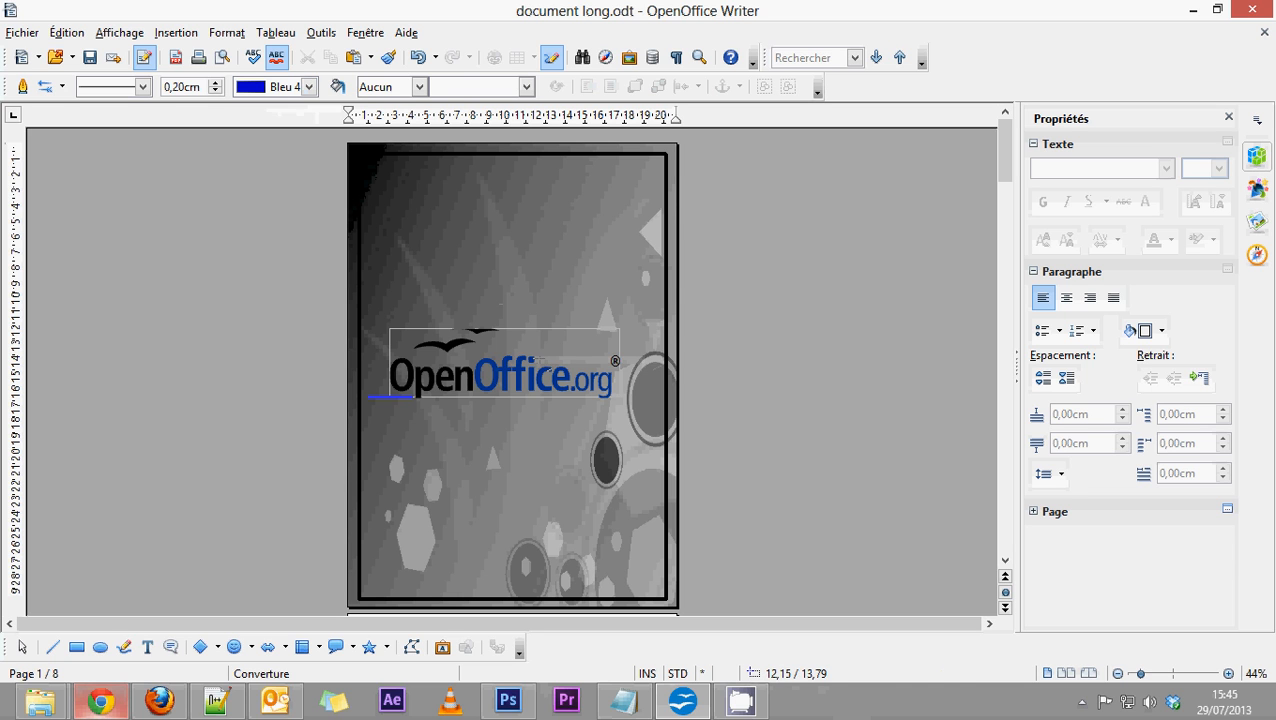
{"action": "left_click_drag", "start_coordinate": [536, 360], "coordinate": [672, 366]}
Try a Bleu ciel 4 line about 7,82 cm long over the end of the logo, and delete it.
{"action": "left_click", "coordinate": [309, 87]}
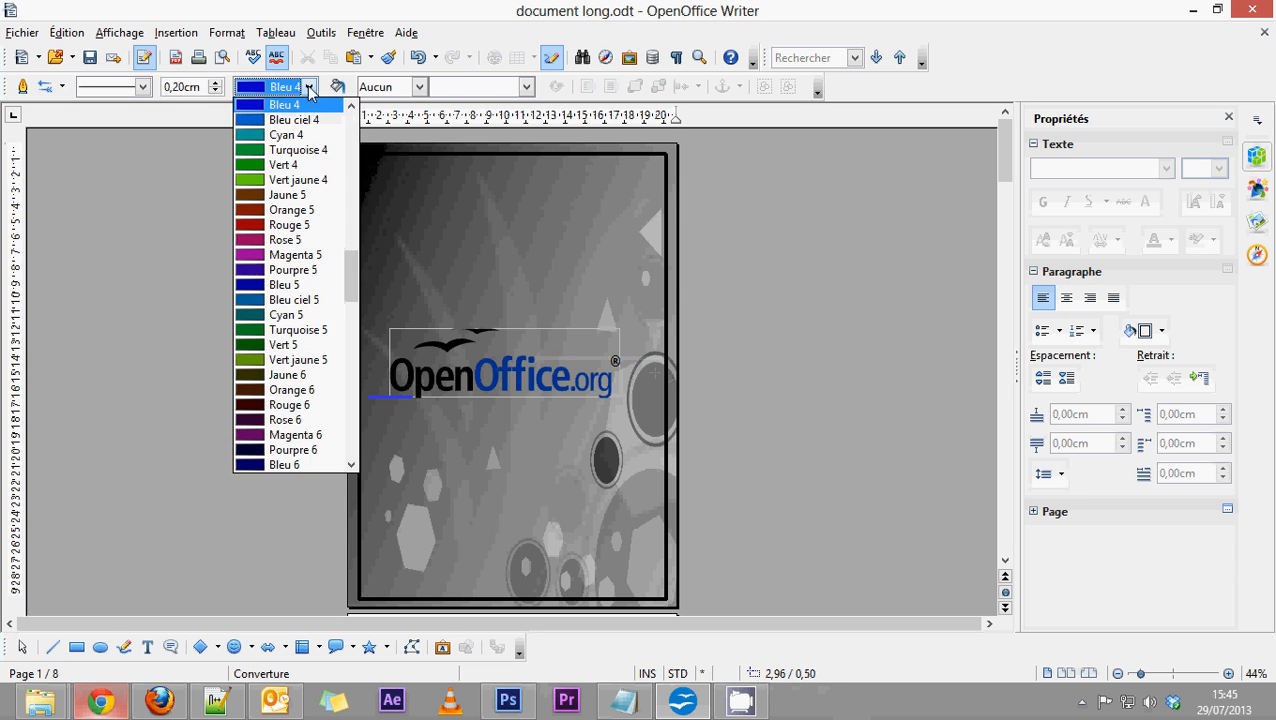
{"action": "left_click_drag", "start_coordinate": [352, 287], "coordinate": [353, 271]}
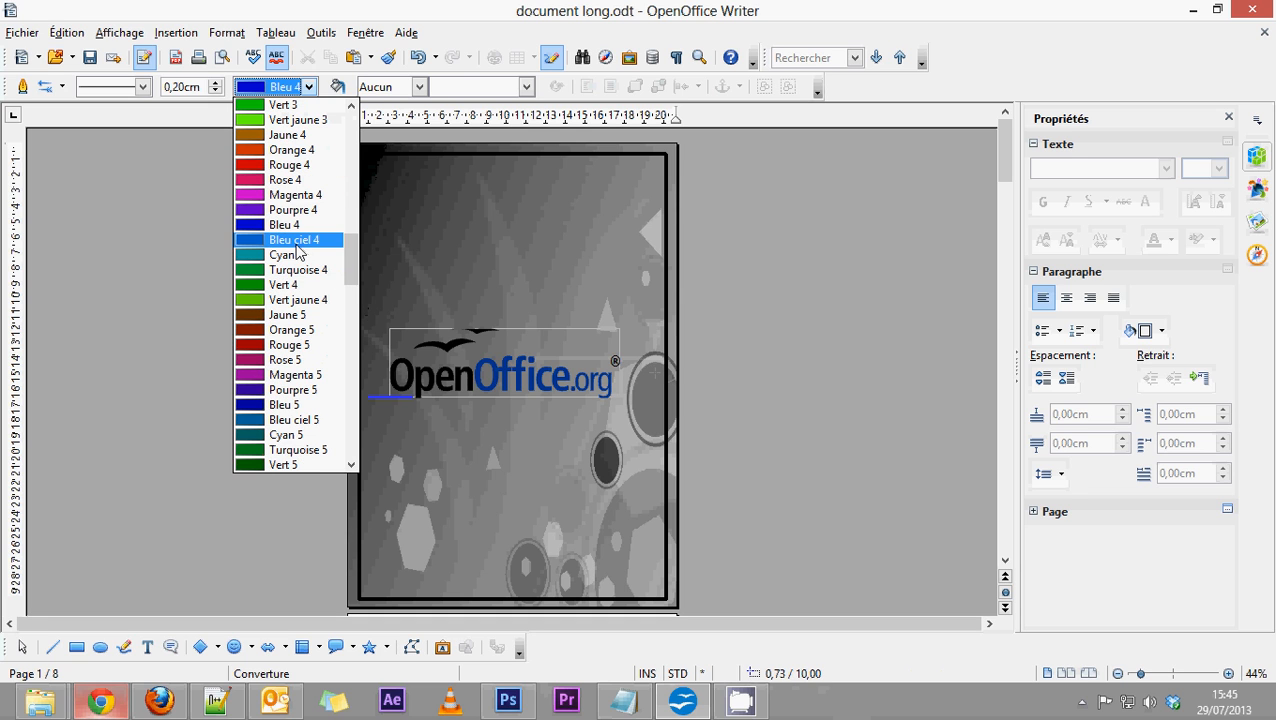
{"action": "left_click", "coordinate": [295, 240]}
{"action": "left_click_drag", "start_coordinate": [541, 359], "coordinate": [664, 359]}
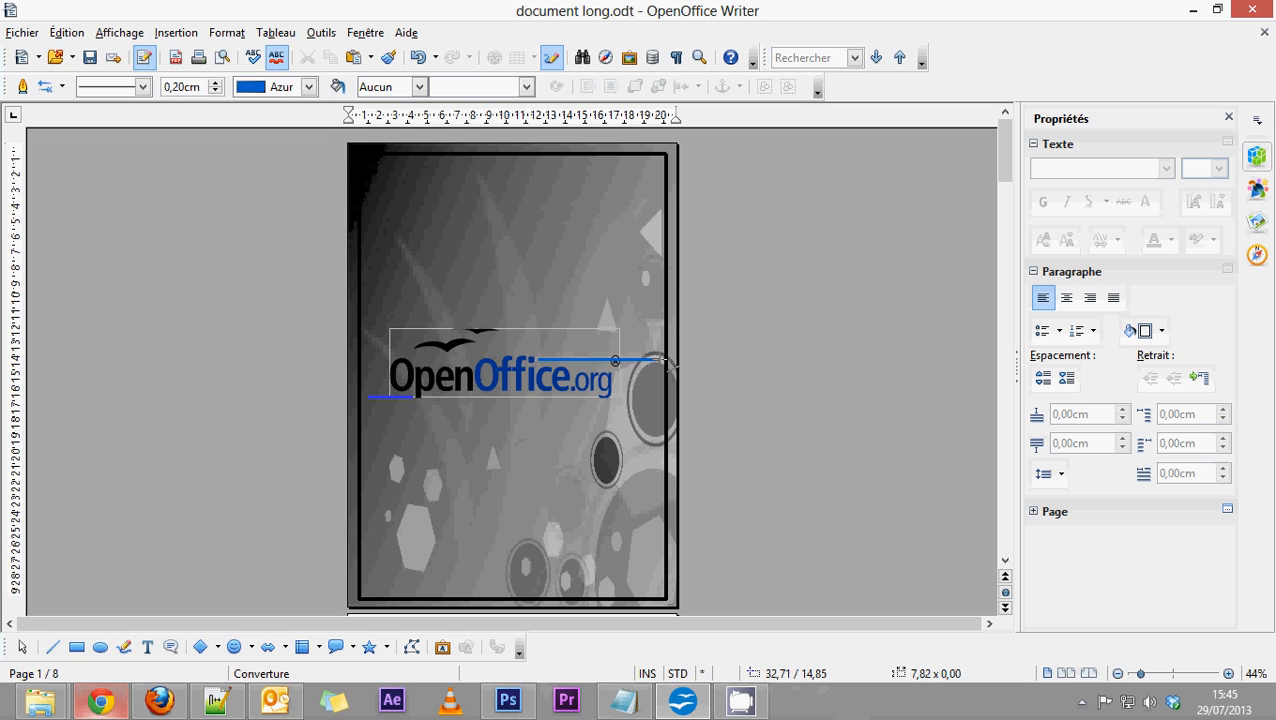
{"action": "key", "text": "Delete"}
Try a Diagramme 1 line from the logo's end to the frame, and delete it.
{"action": "left_click", "coordinate": [311, 89]}
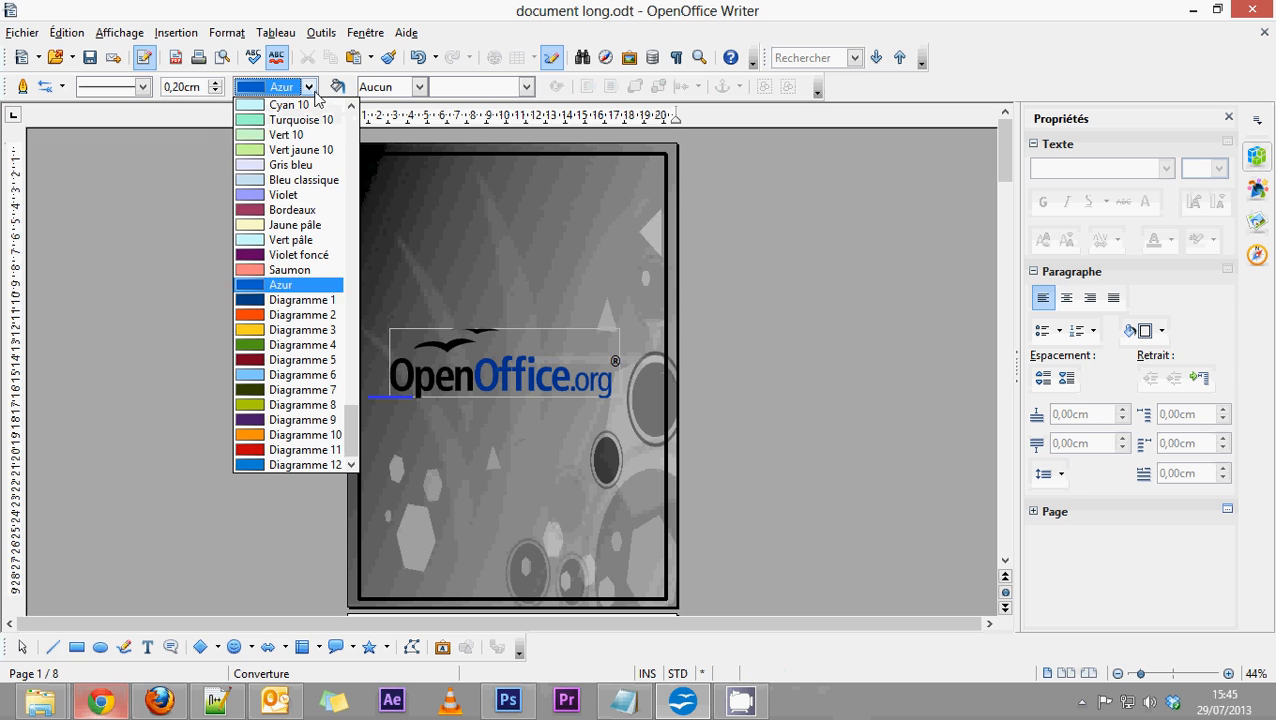
{"action": "left_click", "coordinate": [300, 299]}
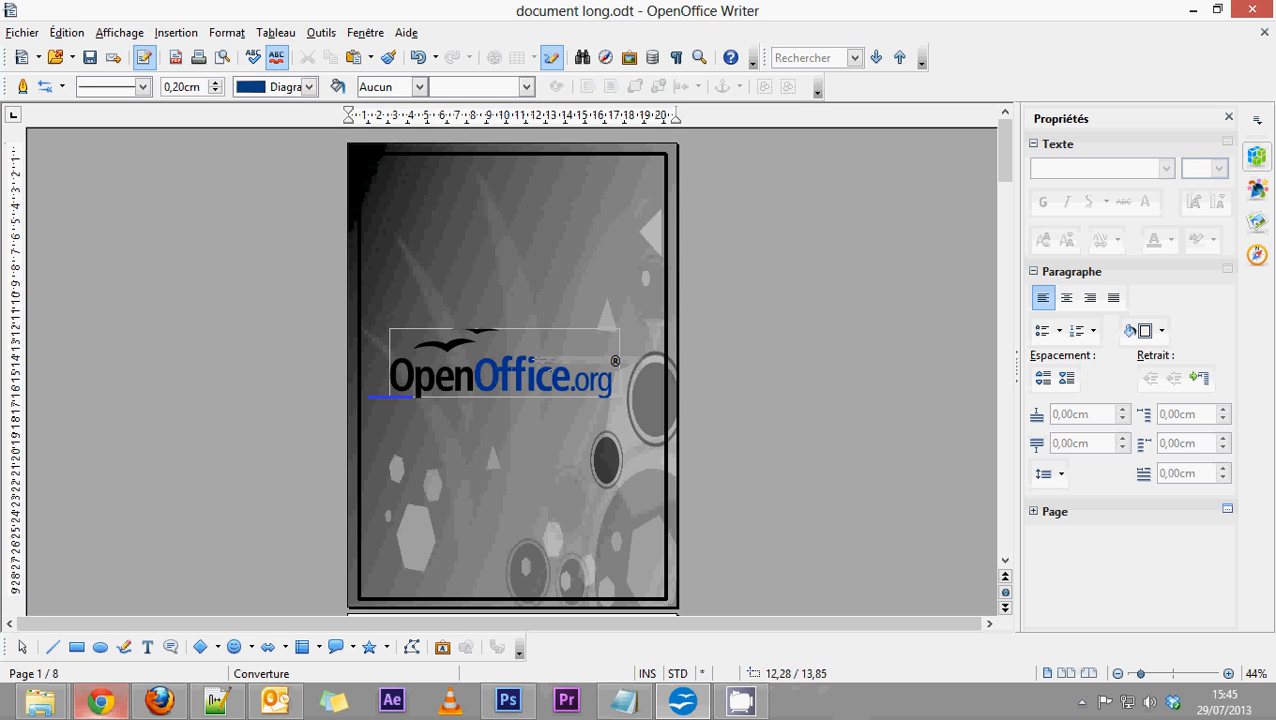
{"action": "left_click_drag", "start_coordinate": [528, 358], "coordinate": [666, 359]}
{"action": "key", "text": "Delete"}
Try Bleu 2 again as the colour for the logo's second line.
{"action": "left_click", "coordinate": [310, 87]}
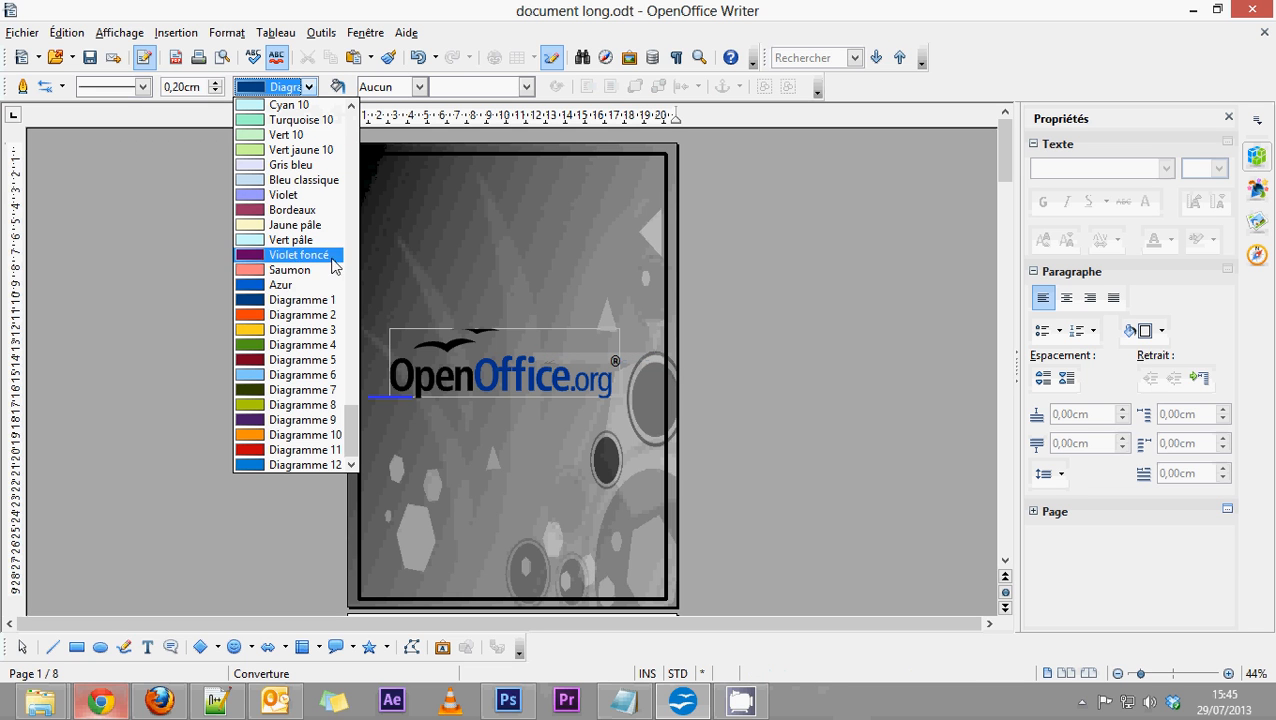
{"action": "left_click_drag", "start_coordinate": [353, 455], "coordinate": [356, 224]}
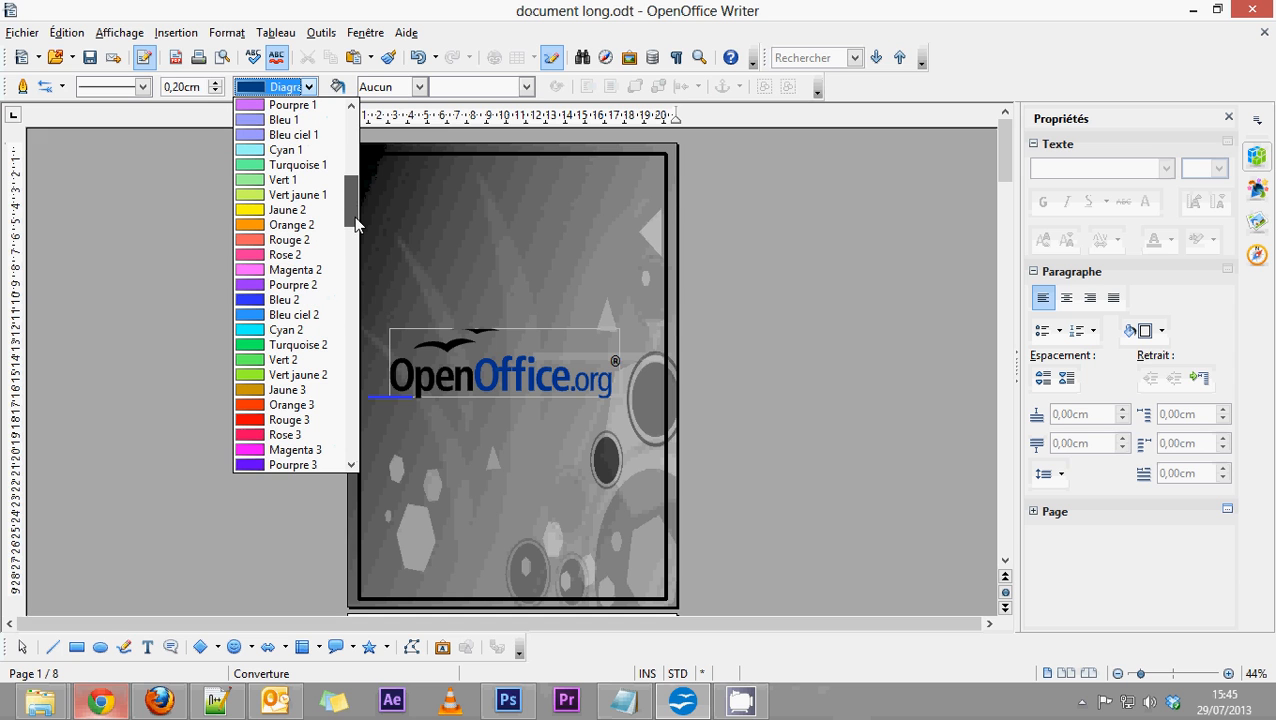
{"action": "left_click", "coordinate": [285, 299]}
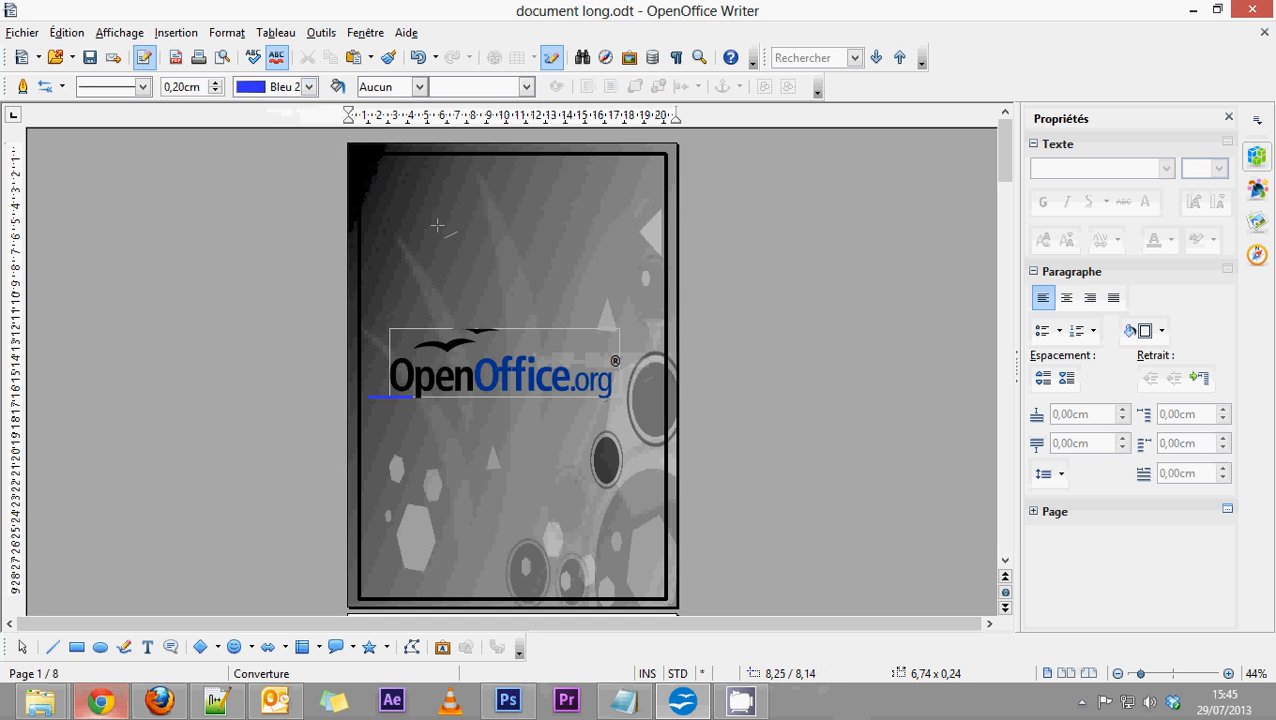
Set the line colour to Bleu ciel 7 and draw a horizontal line about 4,21 cm long above the logo's ".org" part.
{"action": "left_click", "coordinate": [309, 86]}
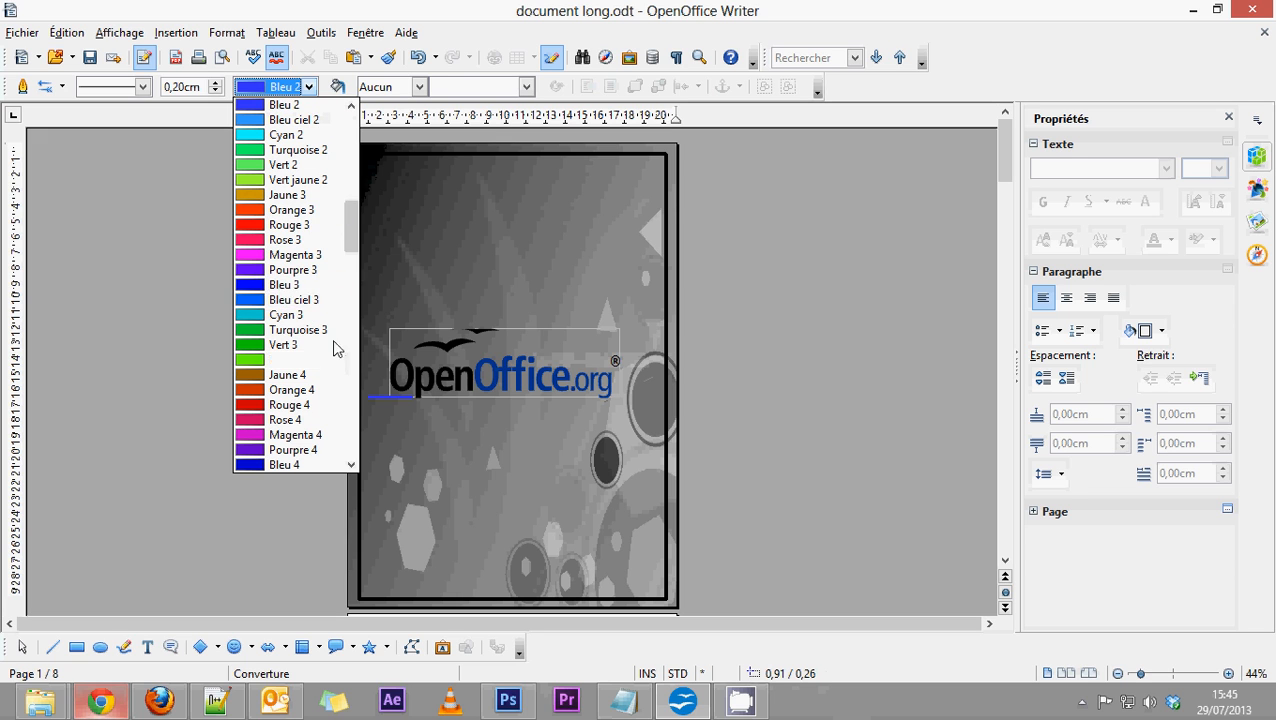
{"action": "scroll", "coordinate": [325, 322], "scroll_direction": "down", "scroll_amount": 5}
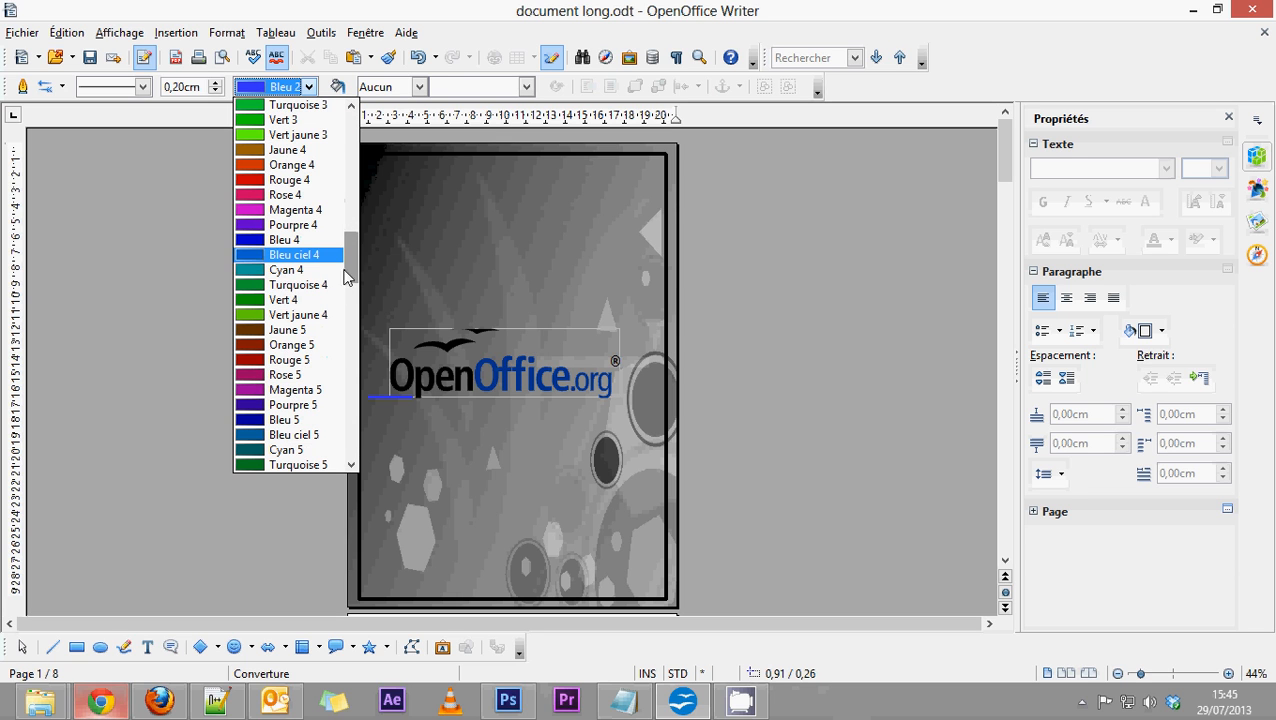
{"action": "left_click_drag", "start_coordinate": [346, 277], "coordinate": [358, 330]}
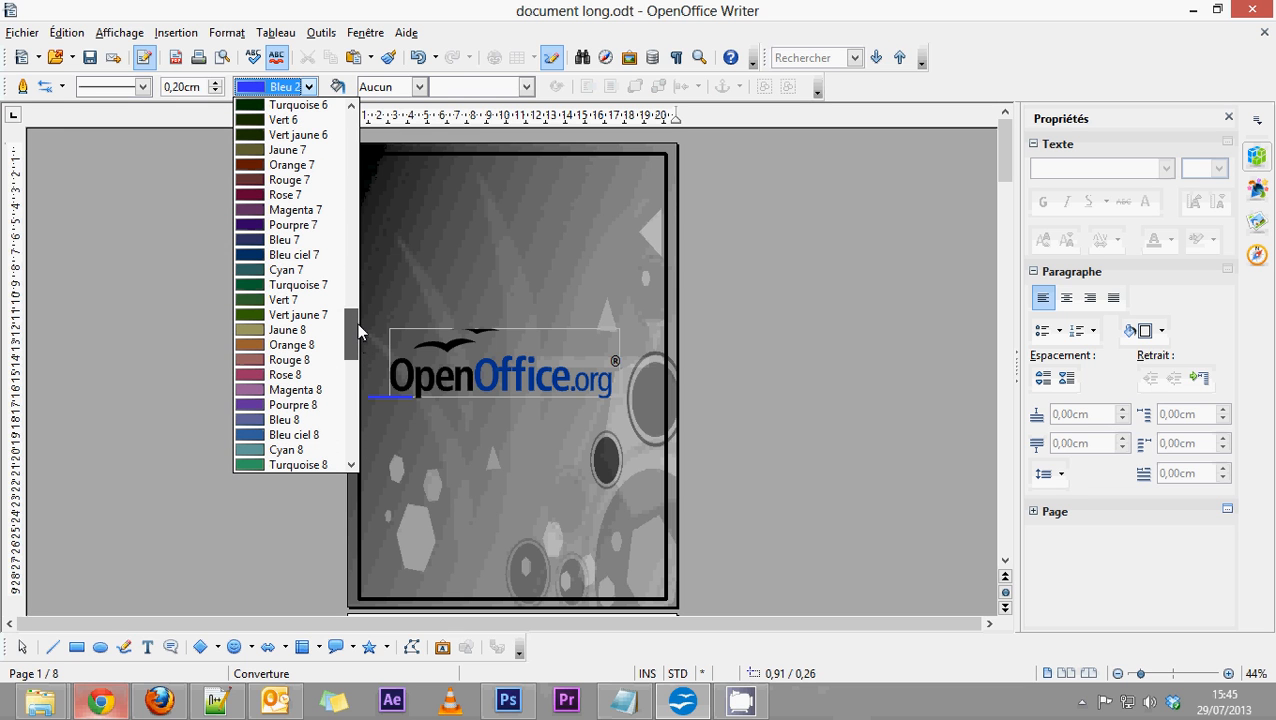
{"action": "left_click", "coordinate": [300, 255]}
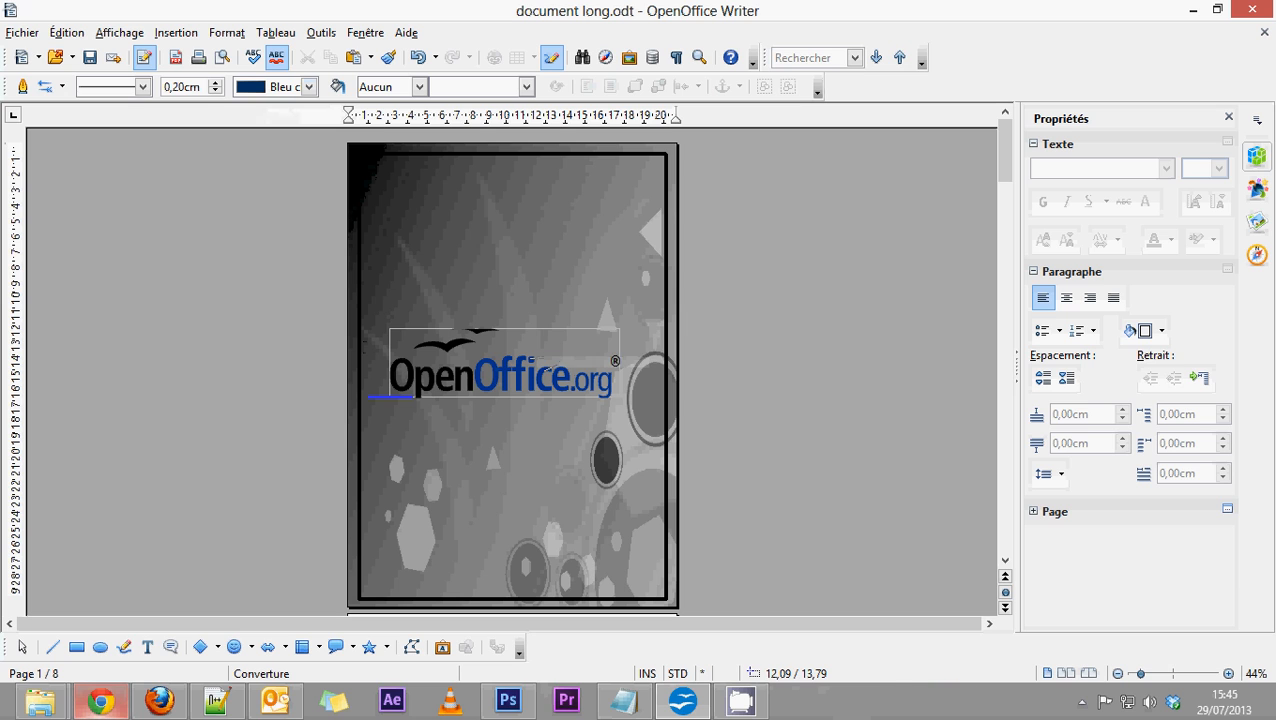
{"action": "mouse_move", "coordinate": [540, 359]}
{"action": "left_mouse_down"}
{"action": "mouse_move", "coordinate": [660, 360]}
{"action": "mouse_move", "coordinate": [603, 358]}
{"action": "left_mouse_up"}
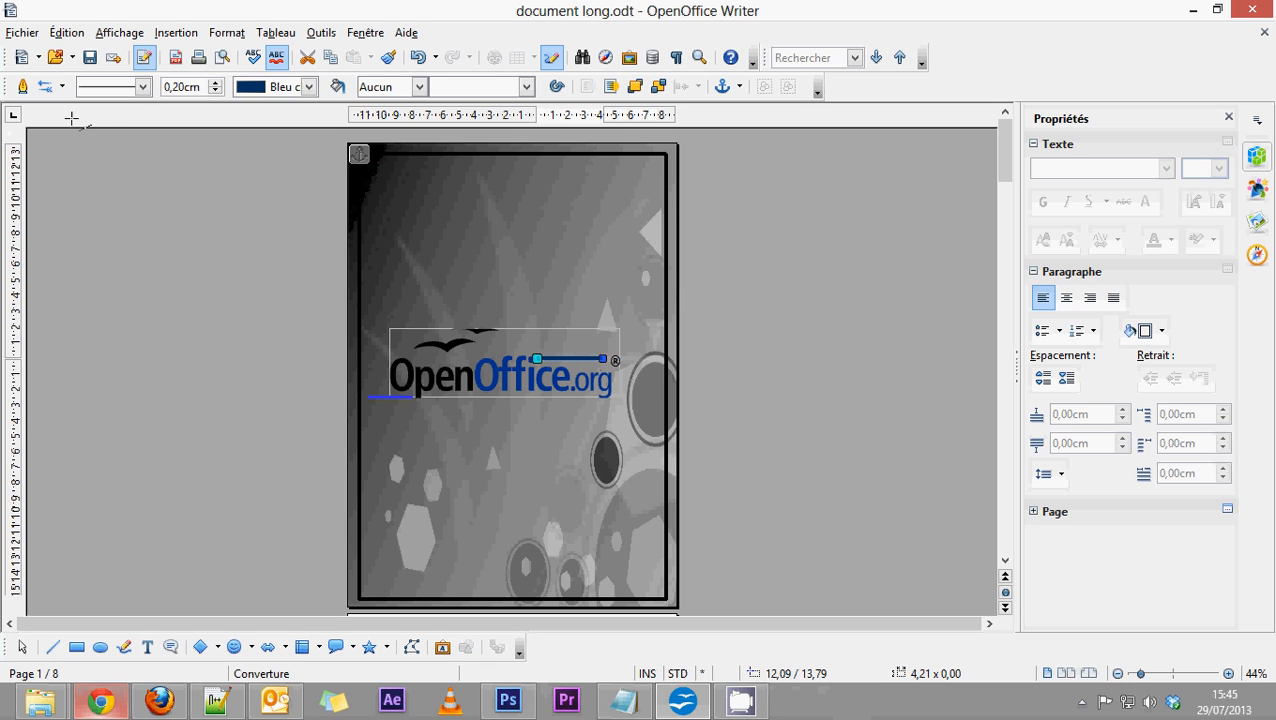
{"action": "left_click", "coordinate": [113, 202]}
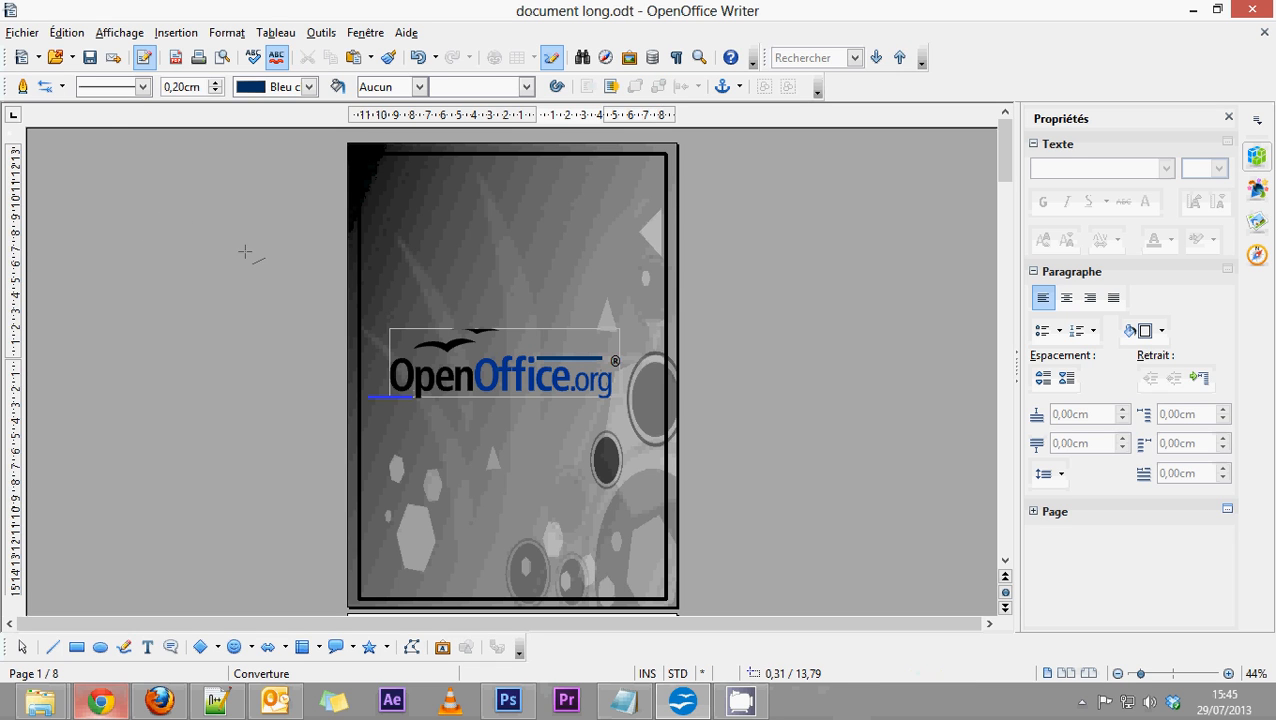
Recolour the short line beneath the start of the logo in Noir.
{"action": "left_click", "coordinate": [22, 648]}
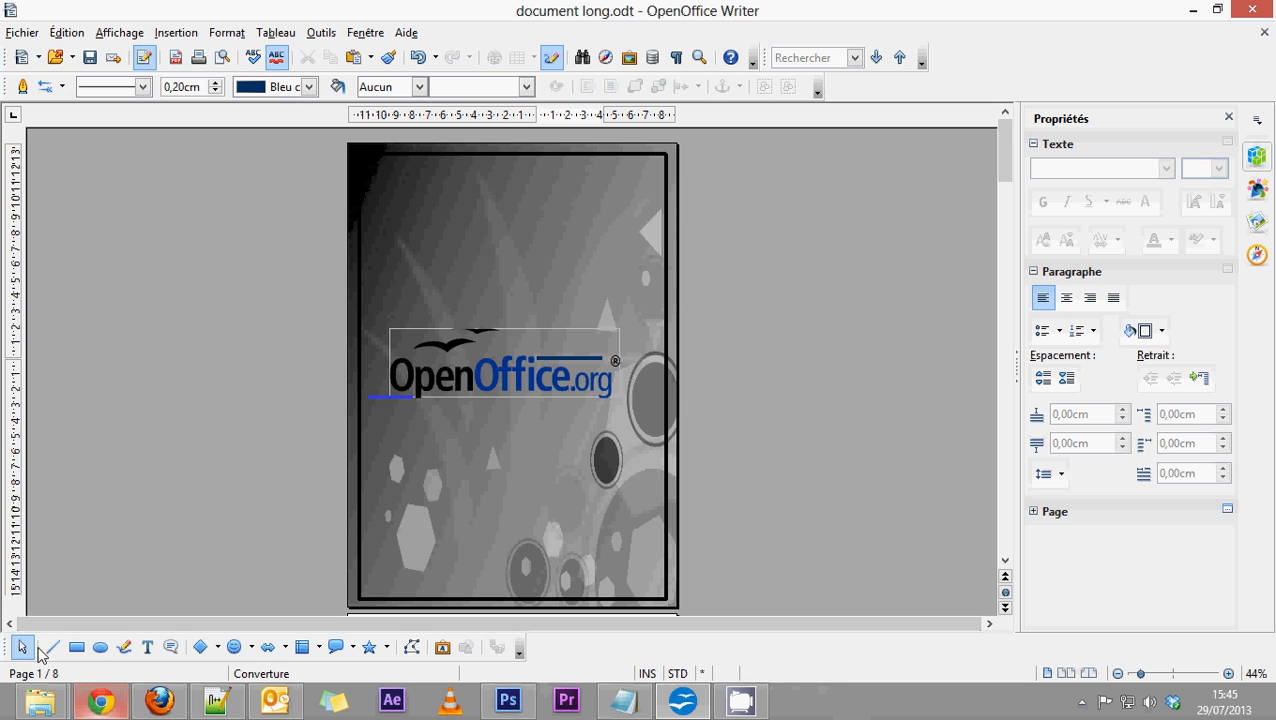
{"action": "left_click", "coordinate": [390, 397]}
{"action": "left_click", "coordinate": [309, 87]}
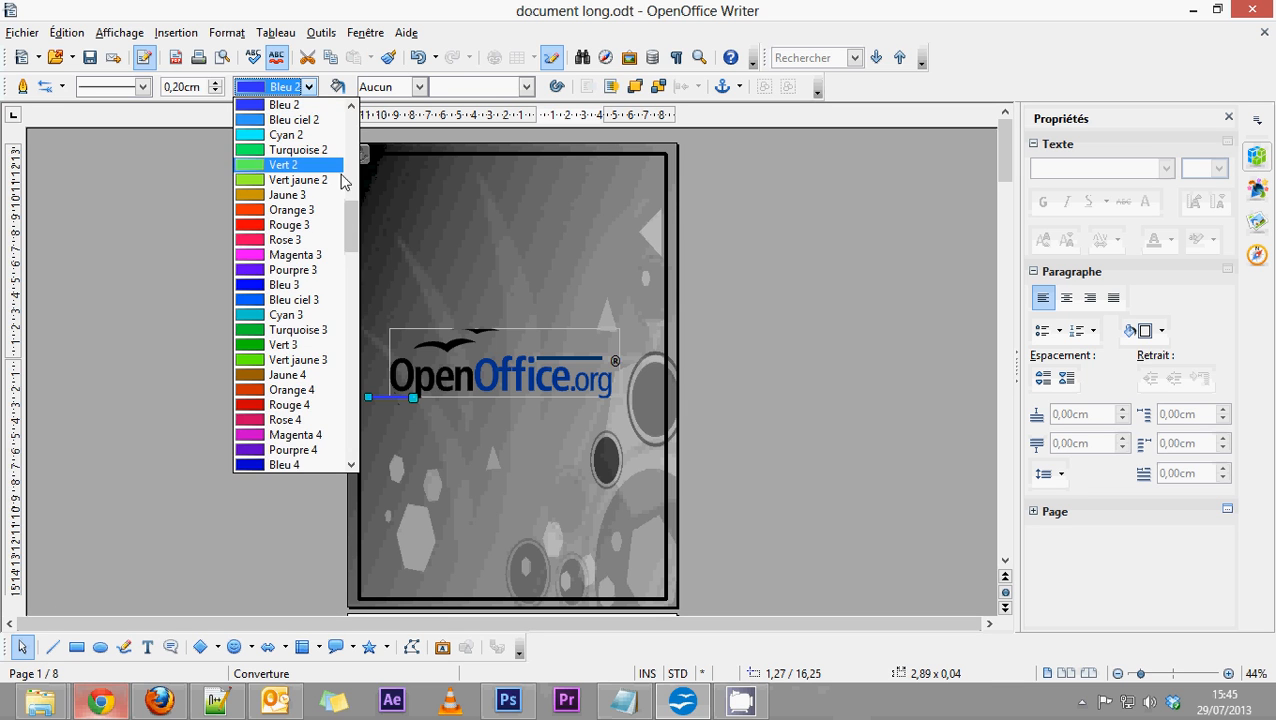
{"action": "scroll", "coordinate": [342, 180], "scroll_direction": "up", "scroll_amount": 5}
{"action": "left_click", "coordinate": [282, 276]}
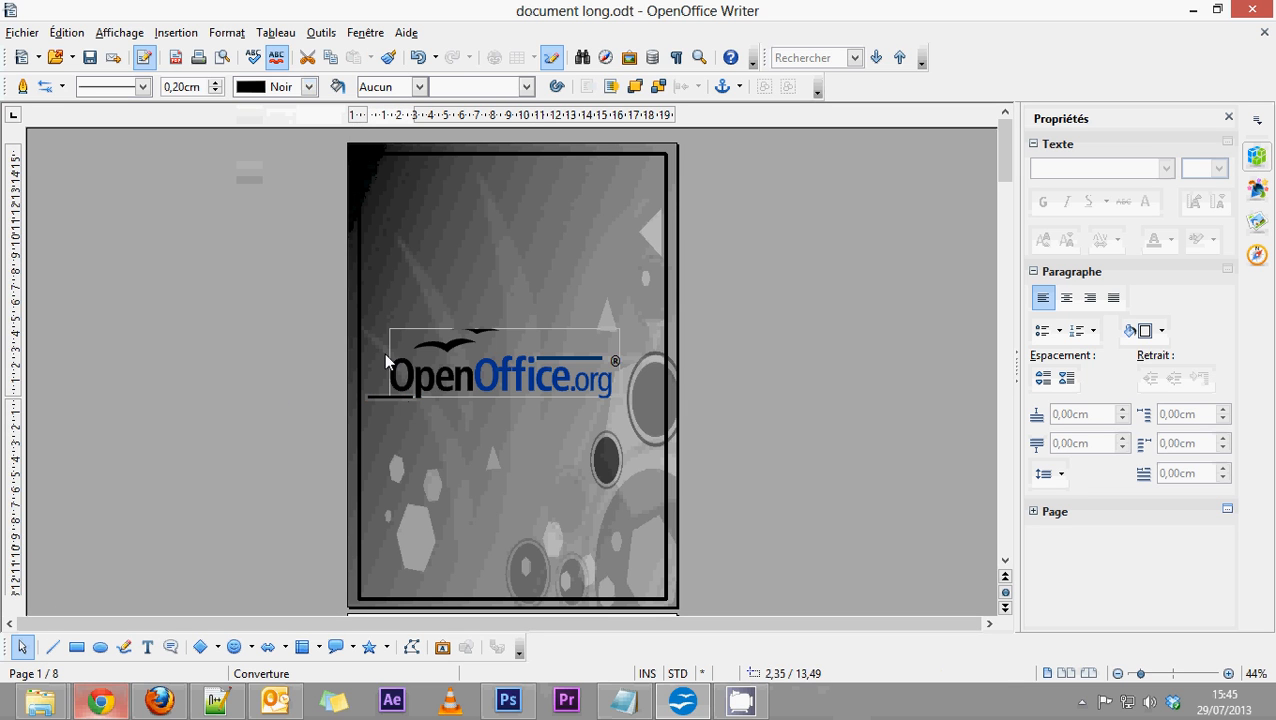
Move the dark blue line just past the logo's ".org" ending, shorten it to about 2,59 cm and deselect it.
{"action": "left_click", "coordinate": [571, 360]}
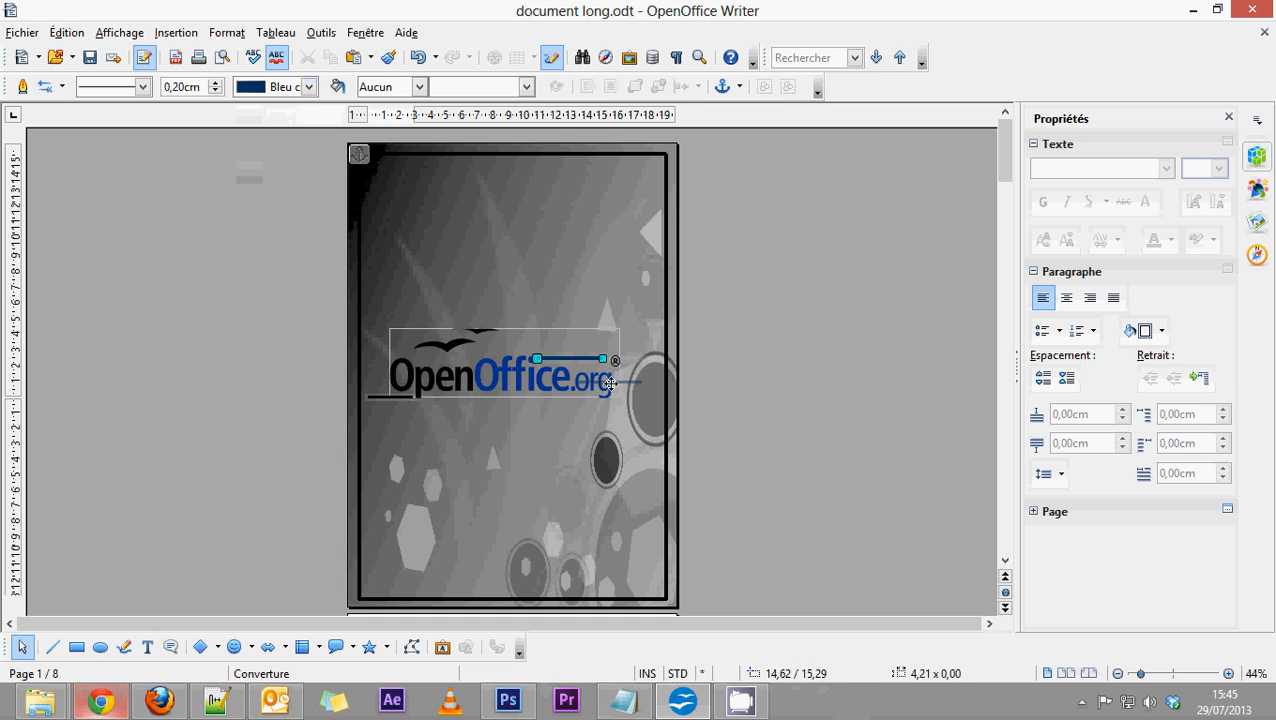
{"action": "left_click_drag", "start_coordinate": [645, 396], "coordinate": [630, 374]}
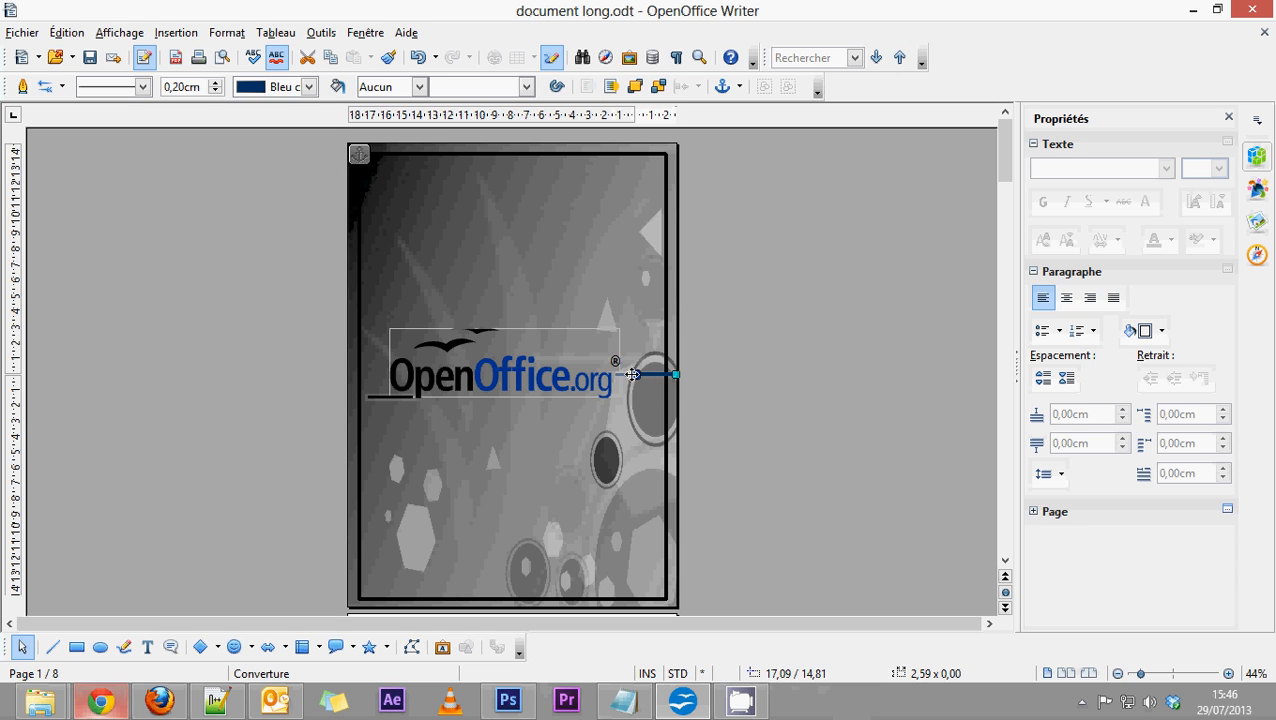
{"action": "left_click", "coordinate": [716, 374]}
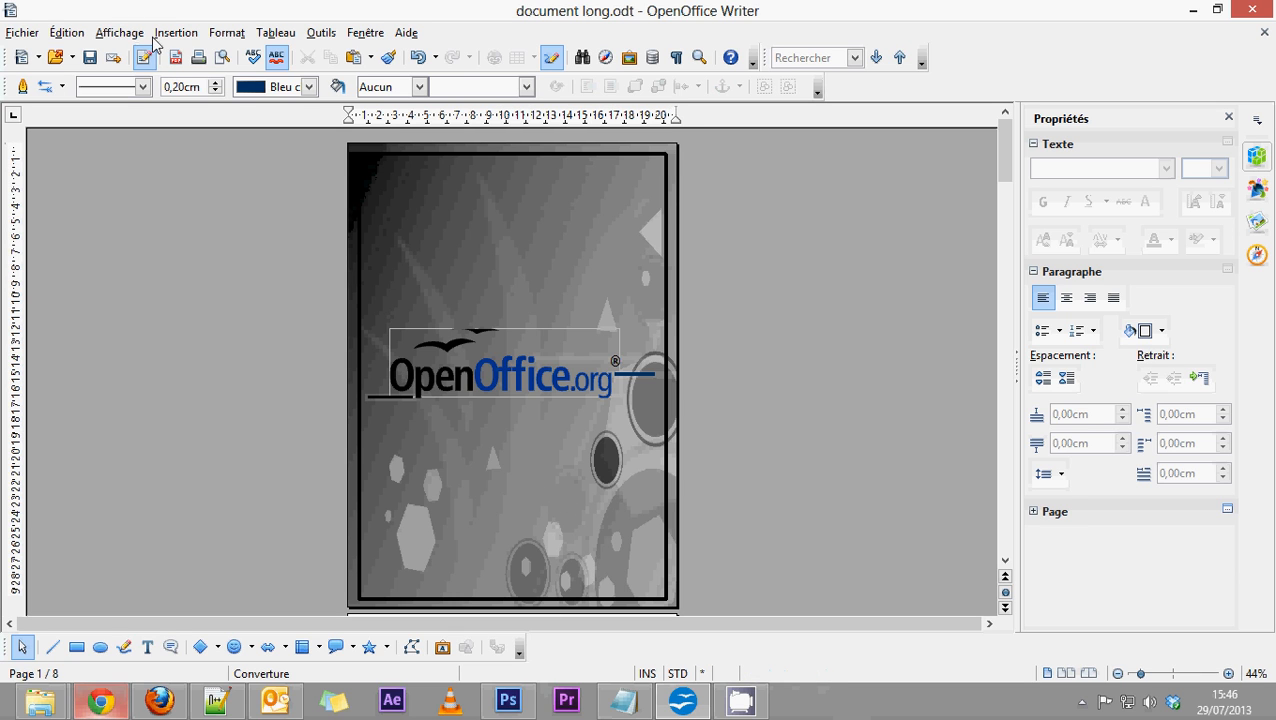
Add a text box about 13,47 cm wide just beneath the logo, containing "Formation Open Office Writer".
{"action": "left_click", "coordinate": [147, 646]}
{"action": "left_click_drag", "start_coordinate": [430, 402], "coordinate": [638, 430]}
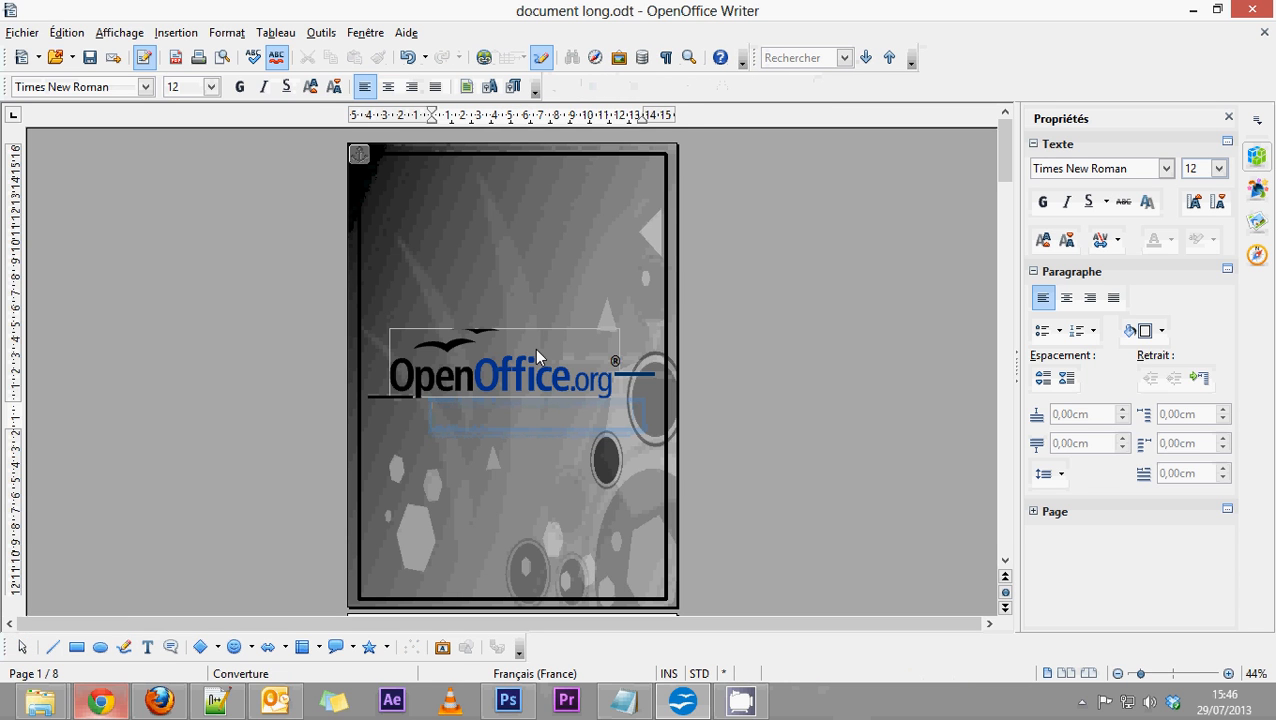
{"action": "type", "text": "Tit"}
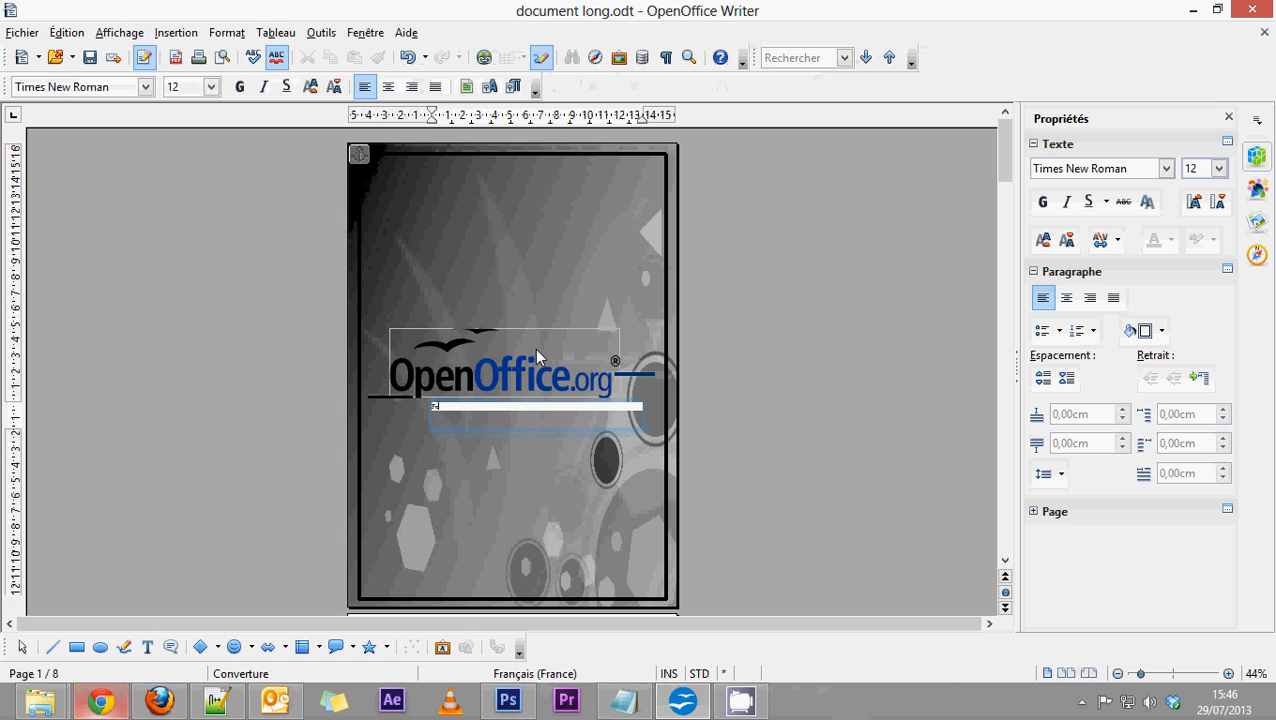
{"action": "key", "text": "BackSpace"}
{"action": "key", "text": "BackSpace"}
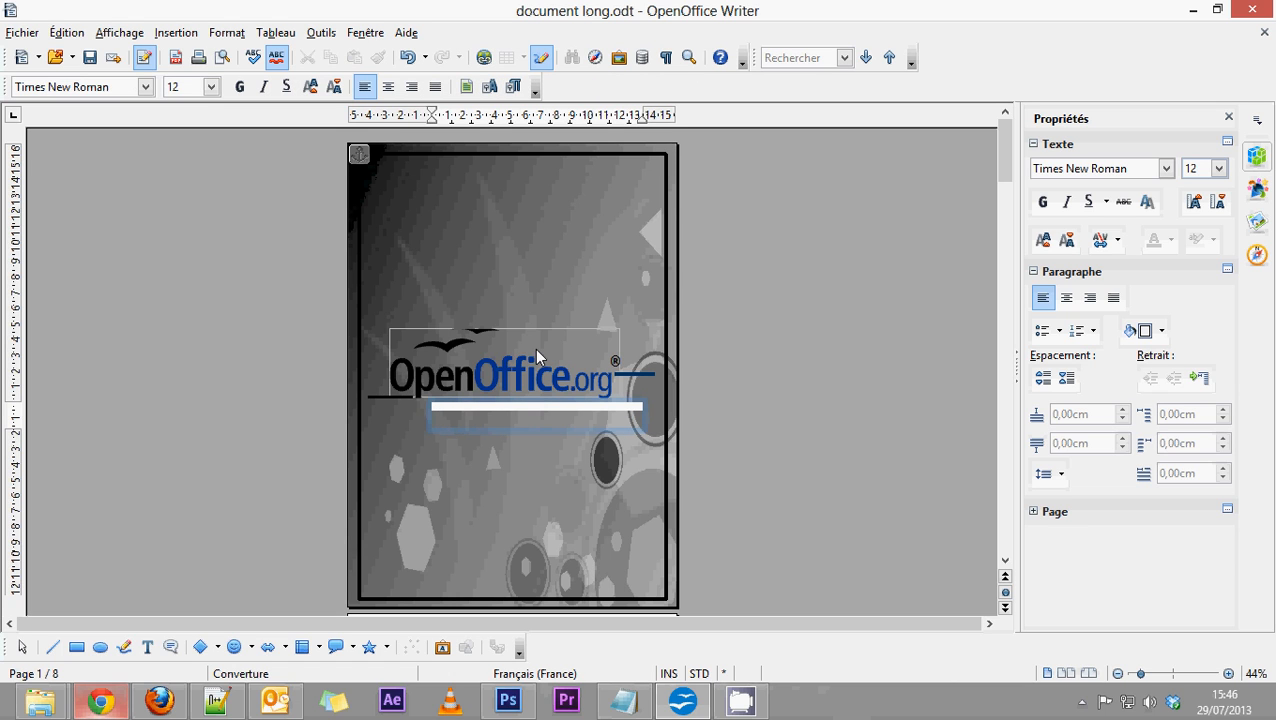
{"action": "type", "text": "Version Open Office 4"}
{"action": "type", "text": "riter"}
{"action": "right_click", "coordinate": [441, 407]}
{"action": "left_click", "coordinate": [490, 422]}
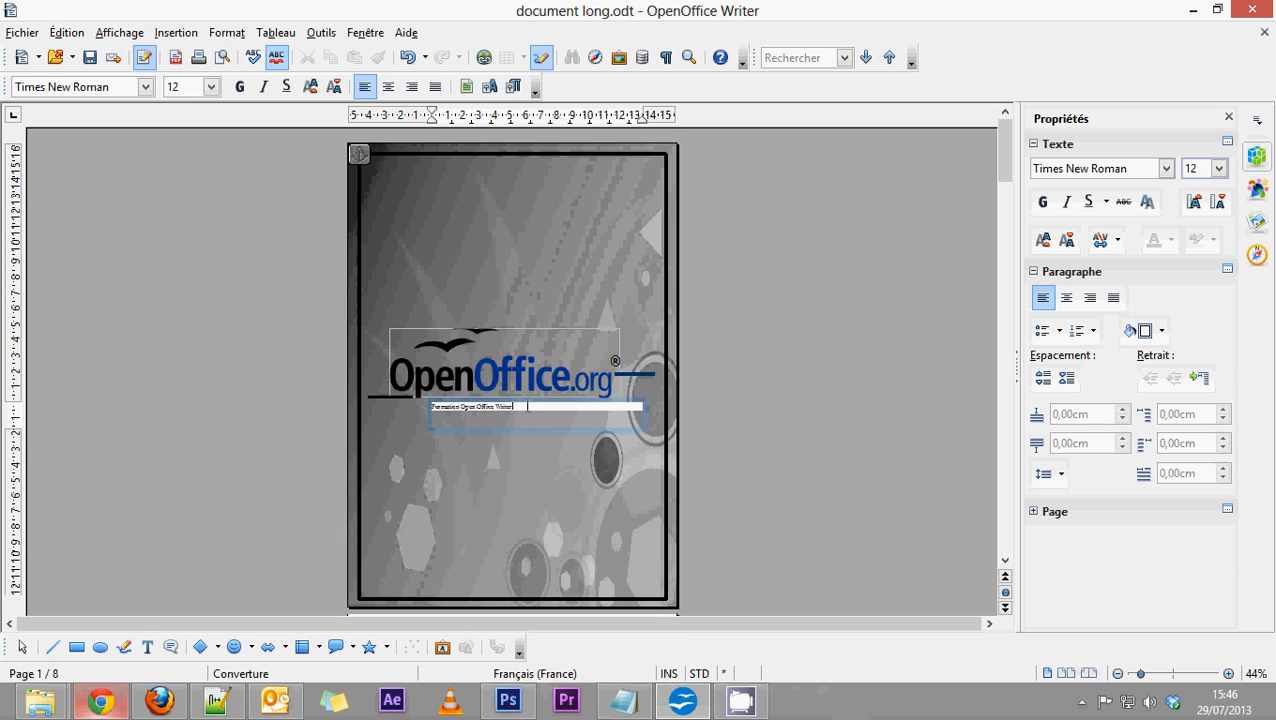
Set the font size of the "Formation Open Office Writer" text to 26.
{"action": "left_click_drag", "start_coordinate": [528, 406], "coordinate": [425, 407]}
{"action": "left_click", "coordinate": [212, 87]}
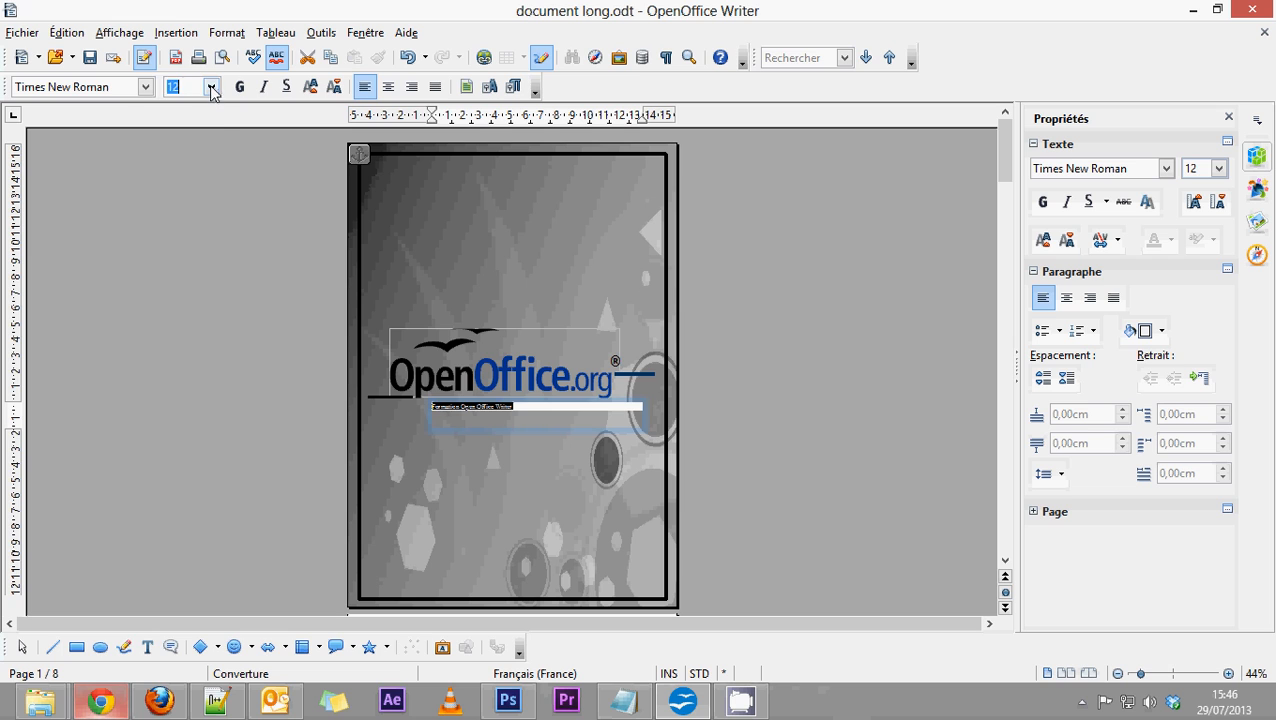
{"action": "left_click", "coordinate": [187, 258]}
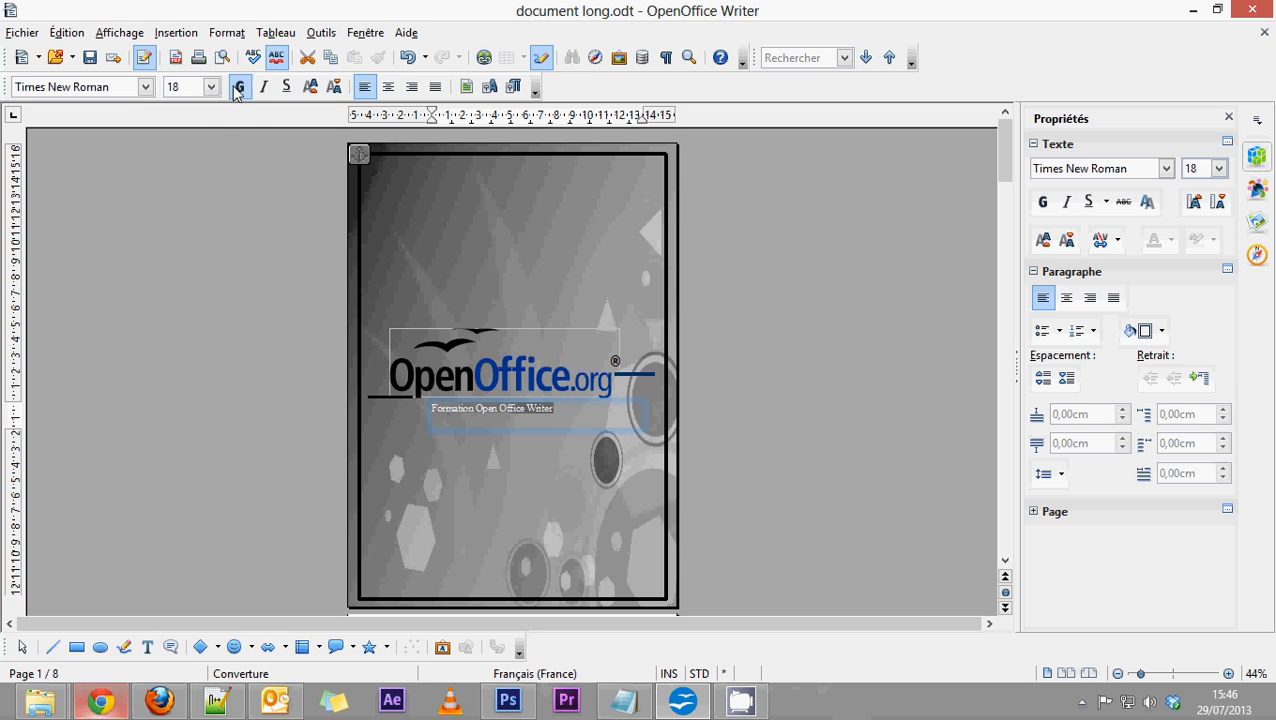
{"action": "left_click", "coordinate": [211, 87]}
{"action": "left_click", "coordinate": [182, 252]}
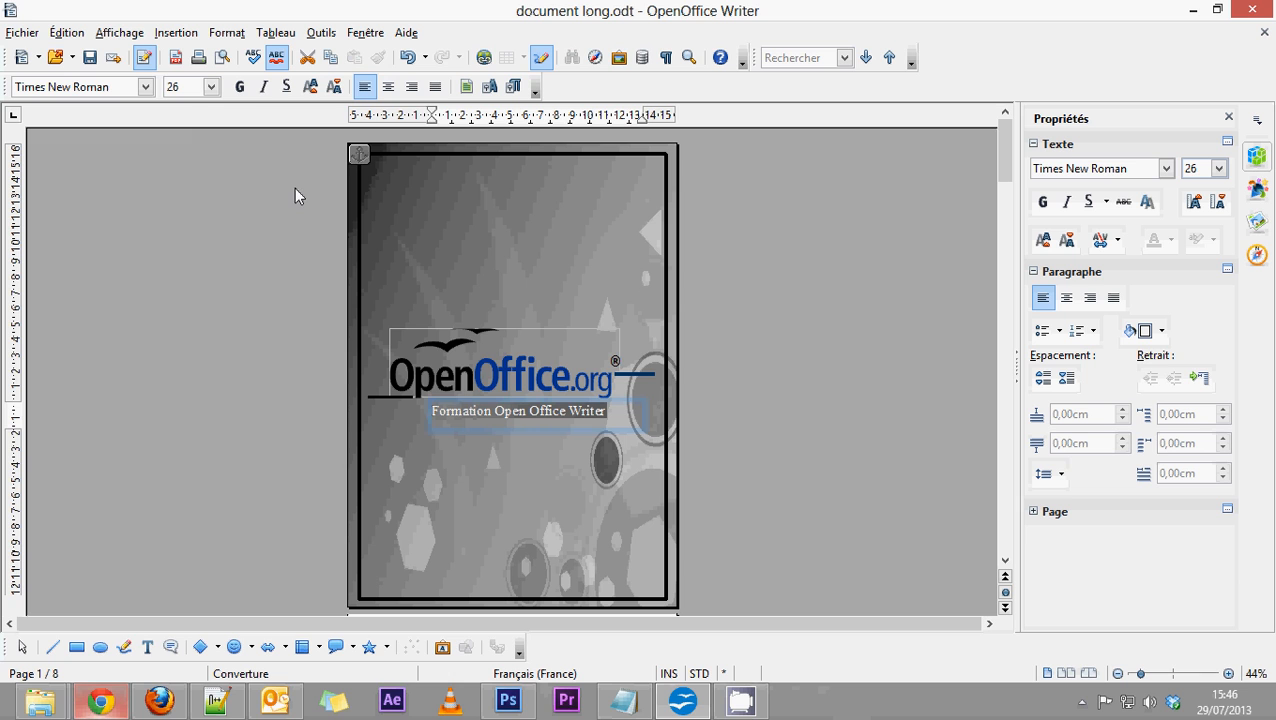
Try Gris 7 as the font colour of the text beneath the logo.
{"action": "left_click", "coordinate": [487, 87]}
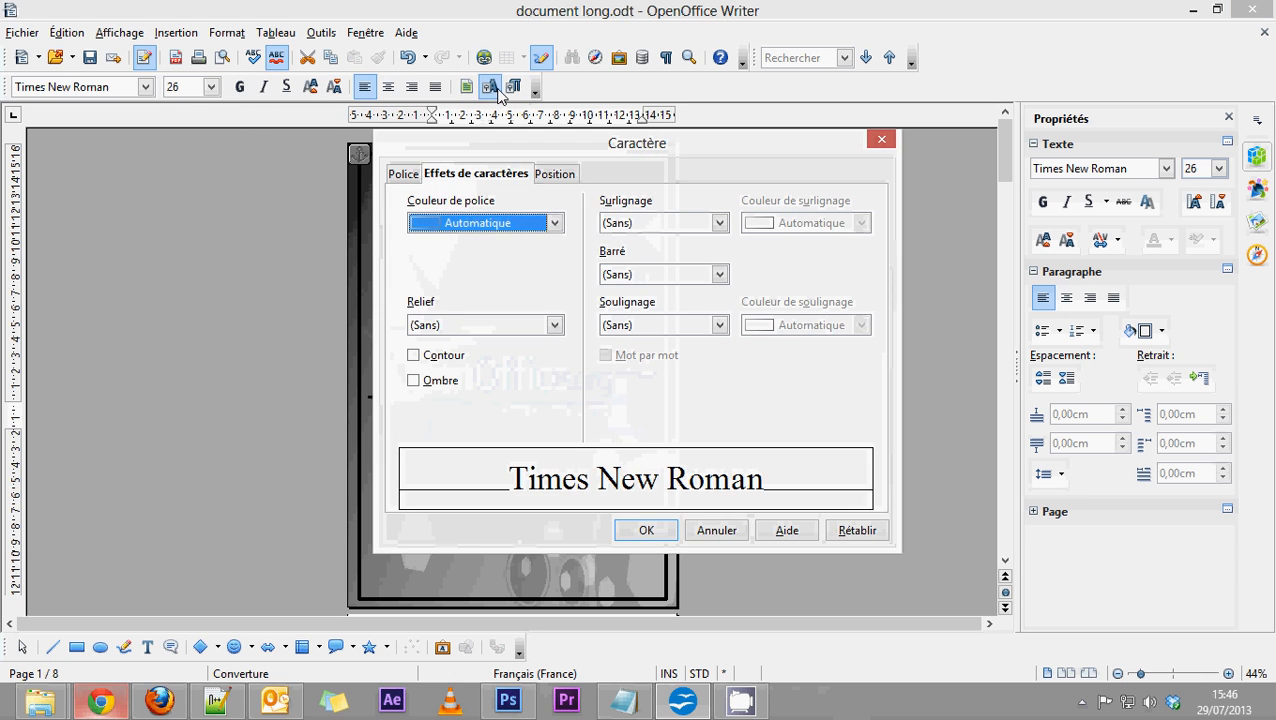
{"action": "left_click", "coordinate": [554, 223]}
{"action": "mouse_move", "coordinate": [560, 262]}
{"action": "left_mouse_down"}
{"action": "mouse_move", "coordinate": [559, 316]}
{"action": "mouse_move", "coordinate": [562, 266]}
{"action": "left_mouse_up"}
{"action": "scroll", "coordinate": [475, 315], "scroll_direction": "up", "scroll_amount": 1}
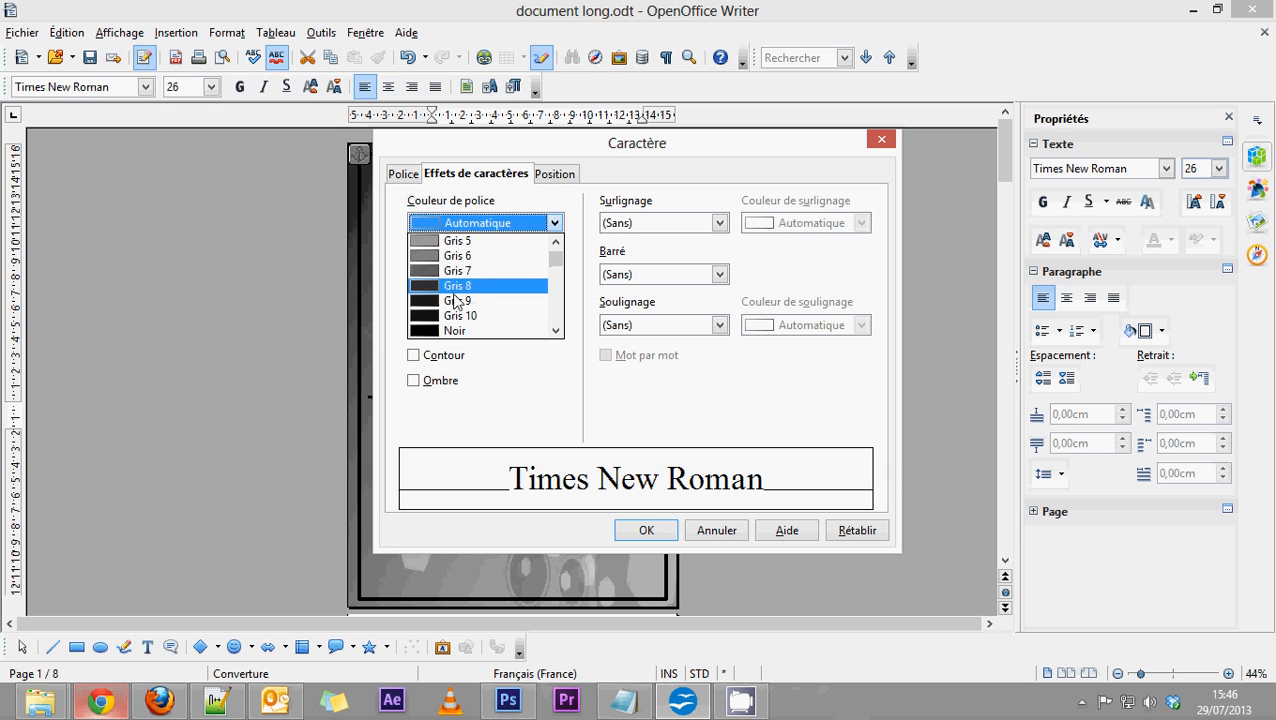
{"action": "left_click", "coordinate": [460, 292]}
{"action": "left_click", "coordinate": [548, 223]}
{"action": "scroll", "coordinate": [465, 285], "scroll_direction": "up", "scroll_amount": 3}
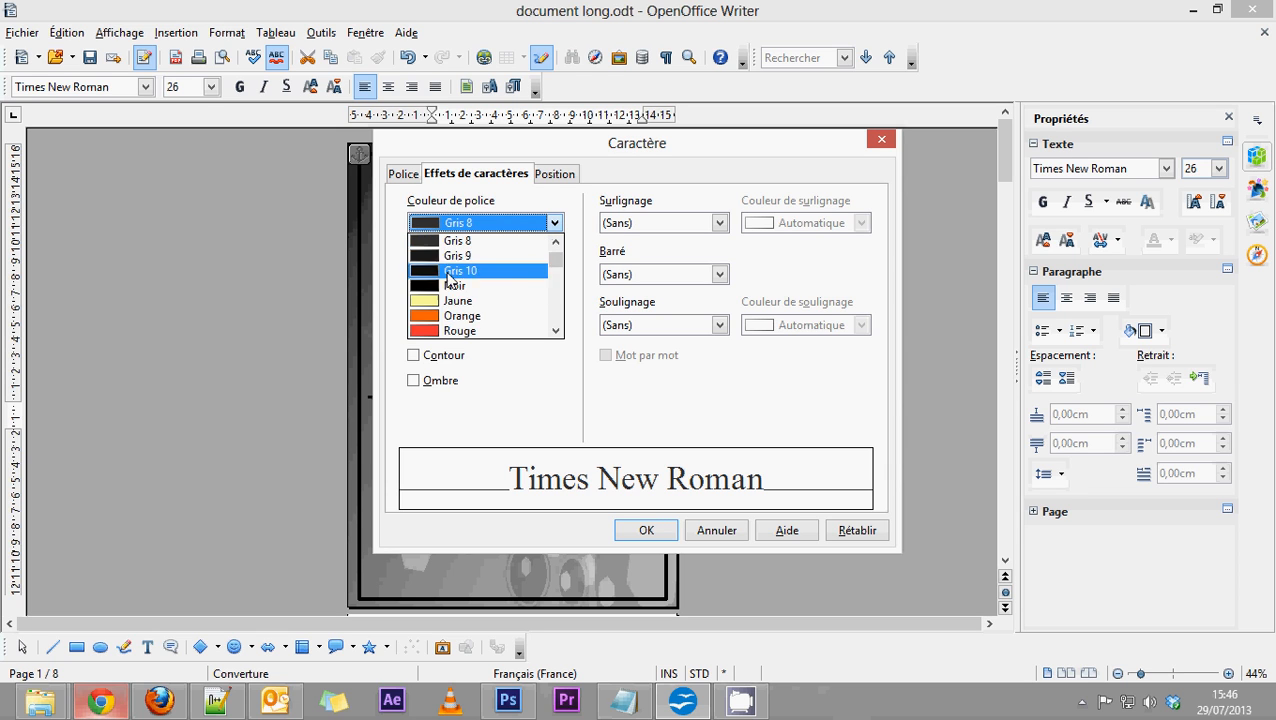
{"action": "left_click", "coordinate": [455, 273]}
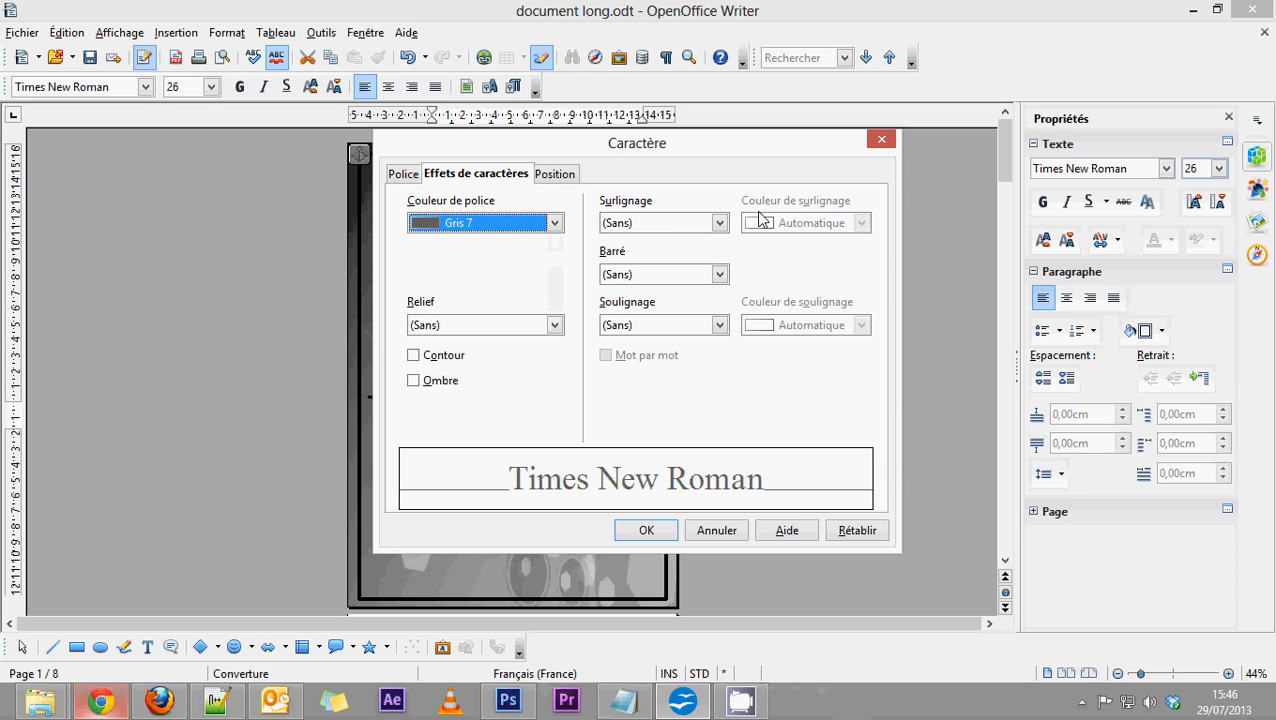
{"action": "left_click", "coordinate": [670, 533]}
{"action": "left_click", "coordinate": [720, 427]}
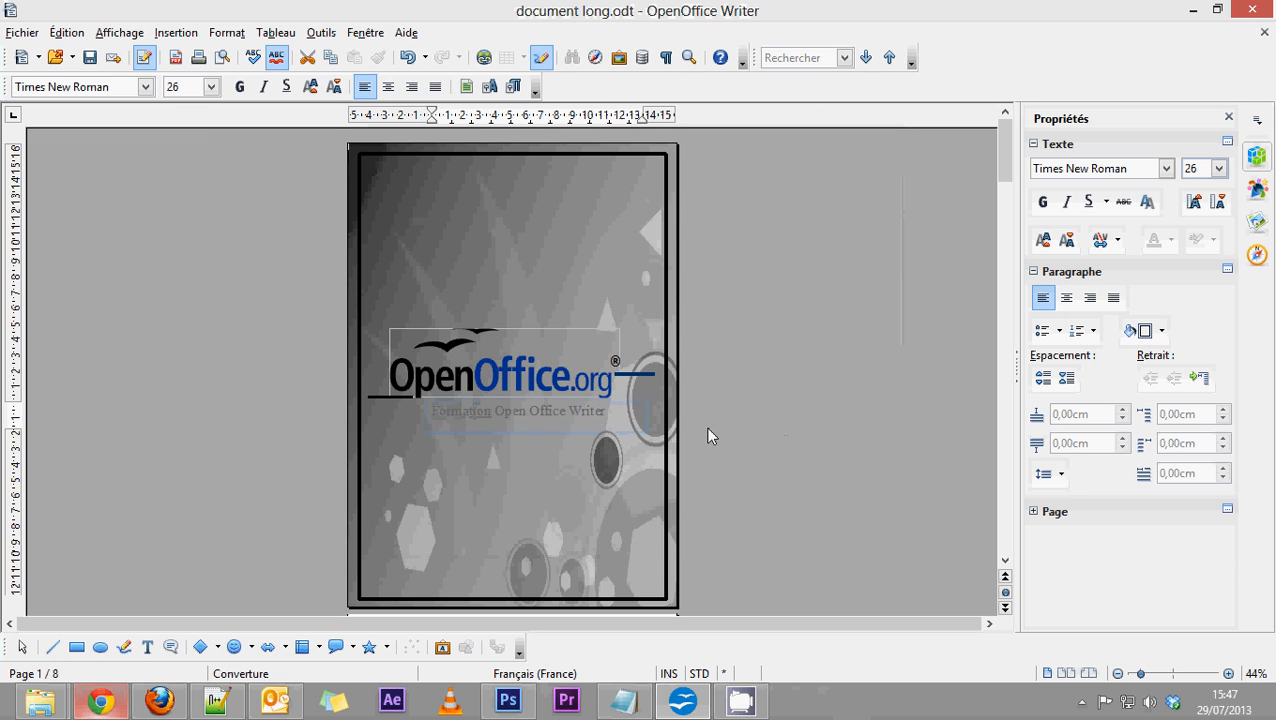
Set the font colour of the whole "Formation Open Office Writer" text to Gris 8.
{"action": "left_click", "coordinate": [544, 410]}
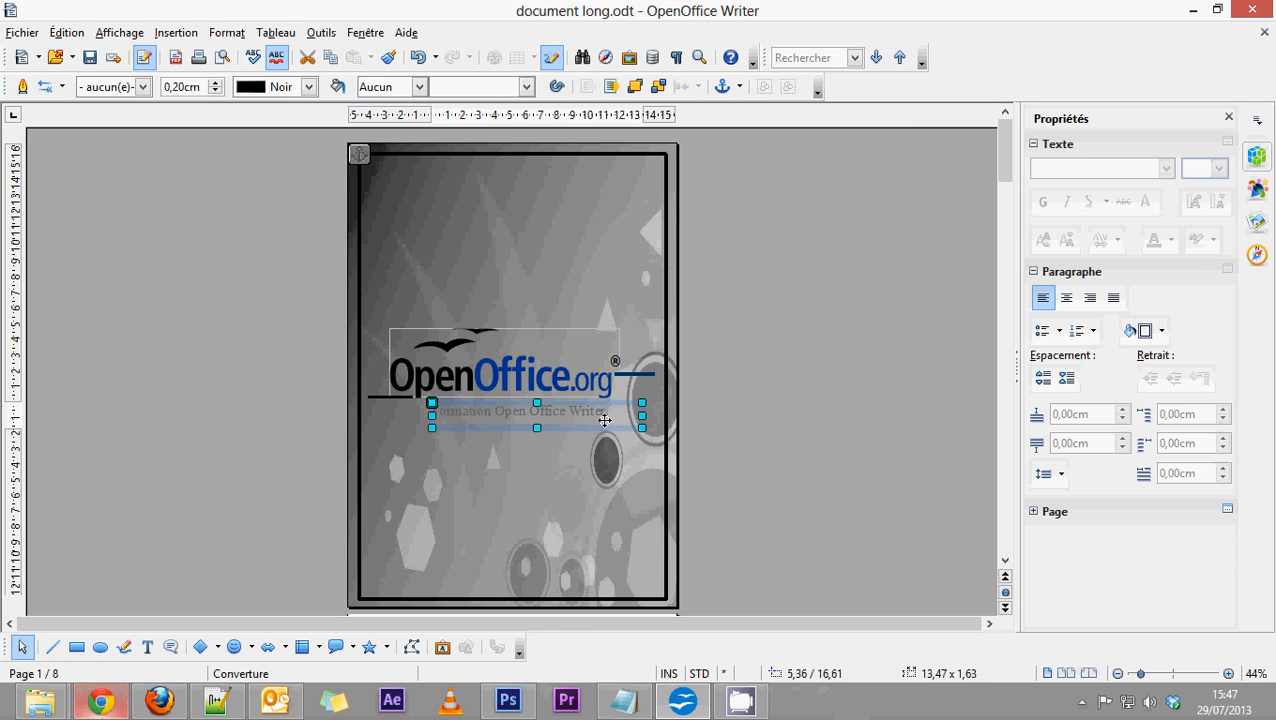
{"action": "left_click_drag", "start_coordinate": [602, 410], "coordinate": [350, 370]}
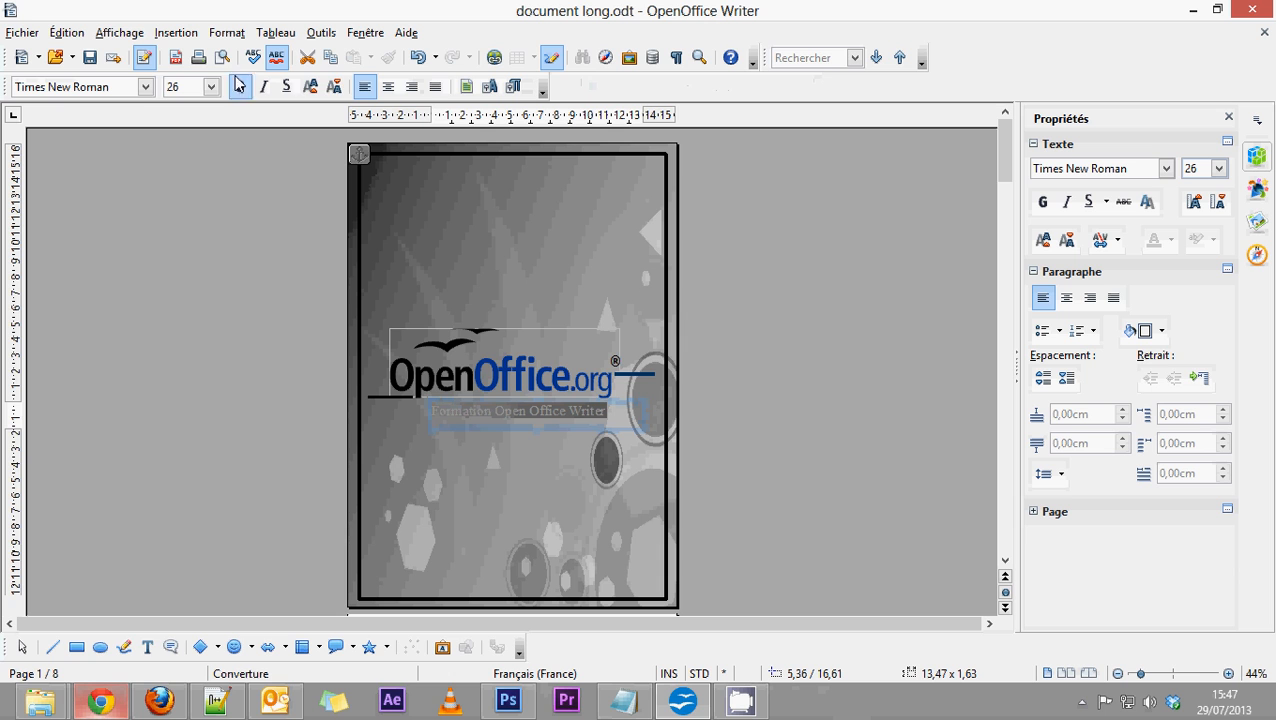
{"action": "left_click", "coordinate": [492, 87]}
{"action": "left_click", "coordinate": [554, 223]}
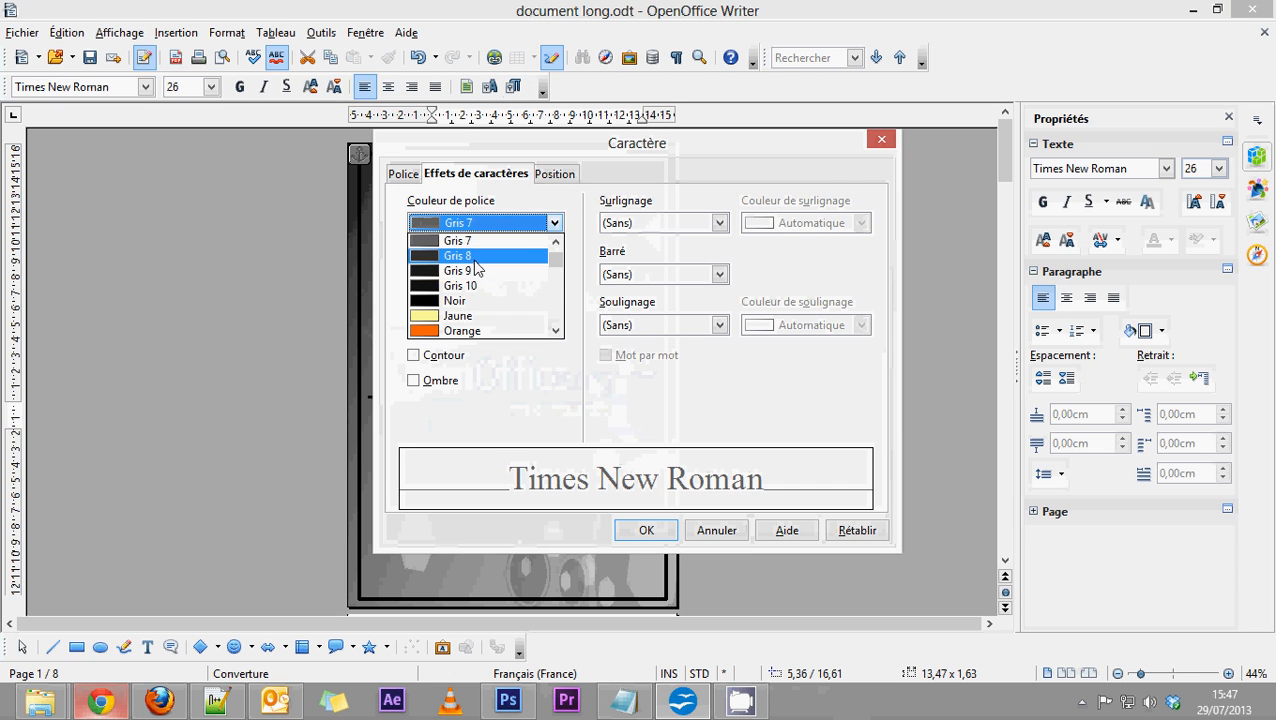
{"action": "left_click", "coordinate": [474, 260]}
{"action": "left_click", "coordinate": [646, 530]}
{"action": "key", "text": "Escape"}
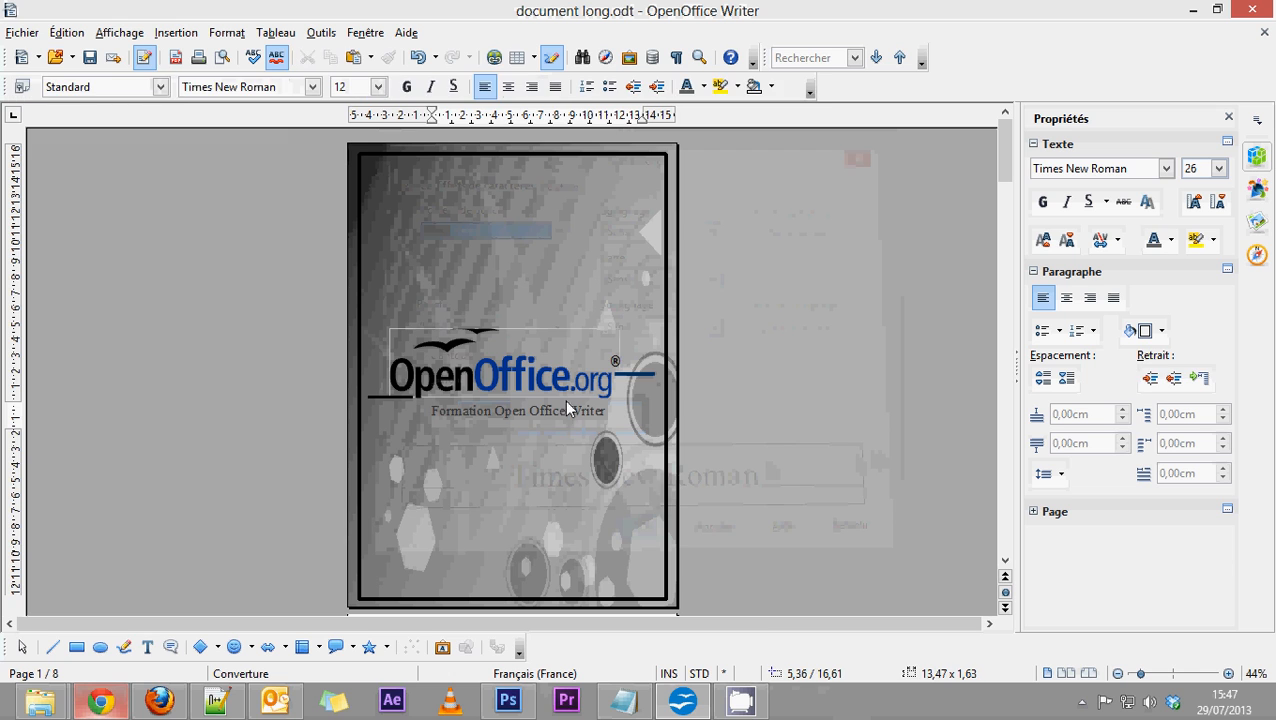
Move the text box up close beneath the logo, at about 5,70 / 16,05 cm, and deselect it.
{"action": "mouse_move", "coordinate": [560, 408]}
{"action": "left_mouse_down"}
{"action": "mouse_move", "coordinate": [585, 388]}
{"action": "mouse_move", "coordinate": [618, 418]}
{"action": "mouse_move", "coordinate": [557, 401]}
{"action": "mouse_move", "coordinate": [524, 540]}
{"action": "mouse_move", "coordinate": [563, 405]}
{"action": "left_mouse_up"}
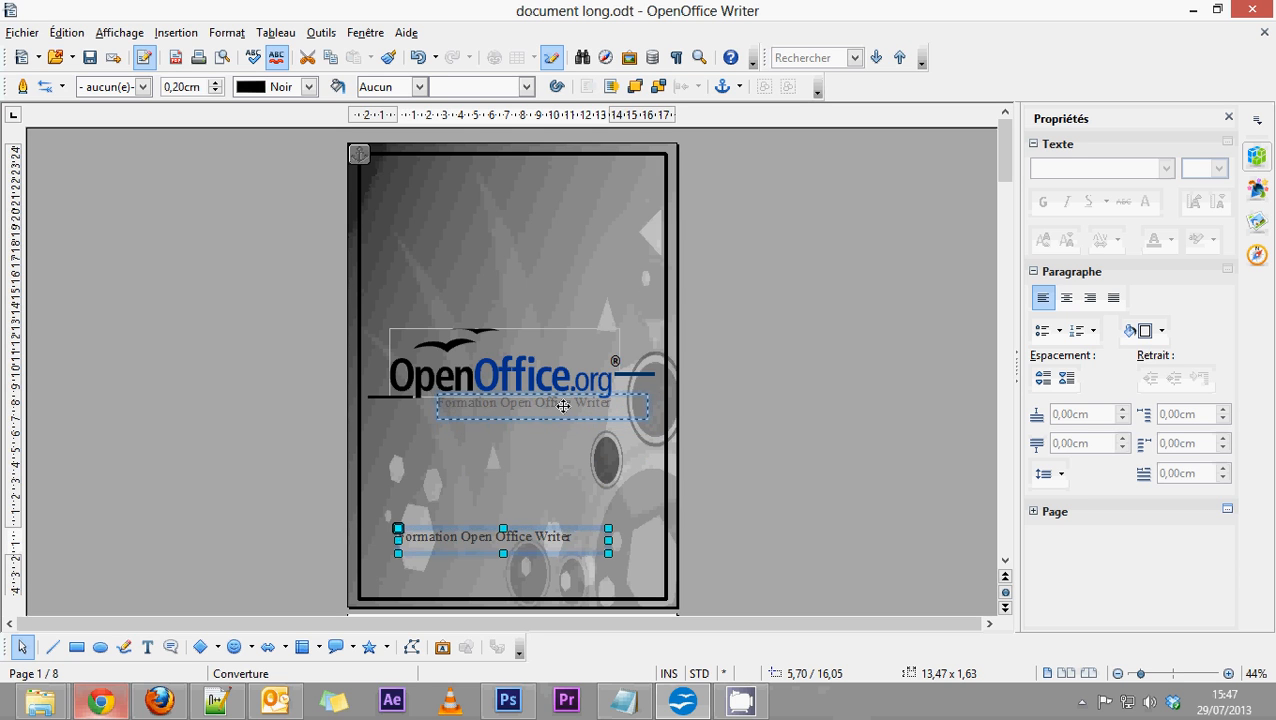
{"action": "left_click_drag", "start_coordinate": [563, 406], "coordinate": [563, 407]}
{"action": "left_click", "coordinate": [784, 453]}
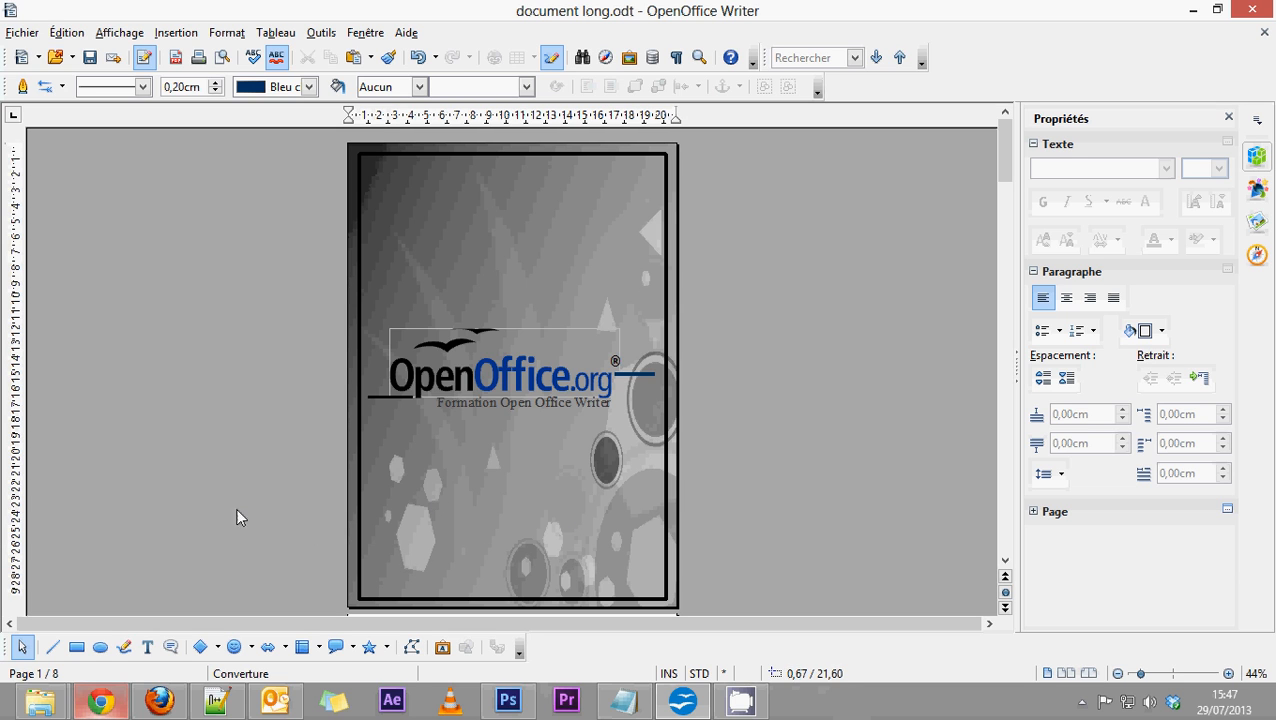
{"action": "left_click", "coordinate": [101, 649]}
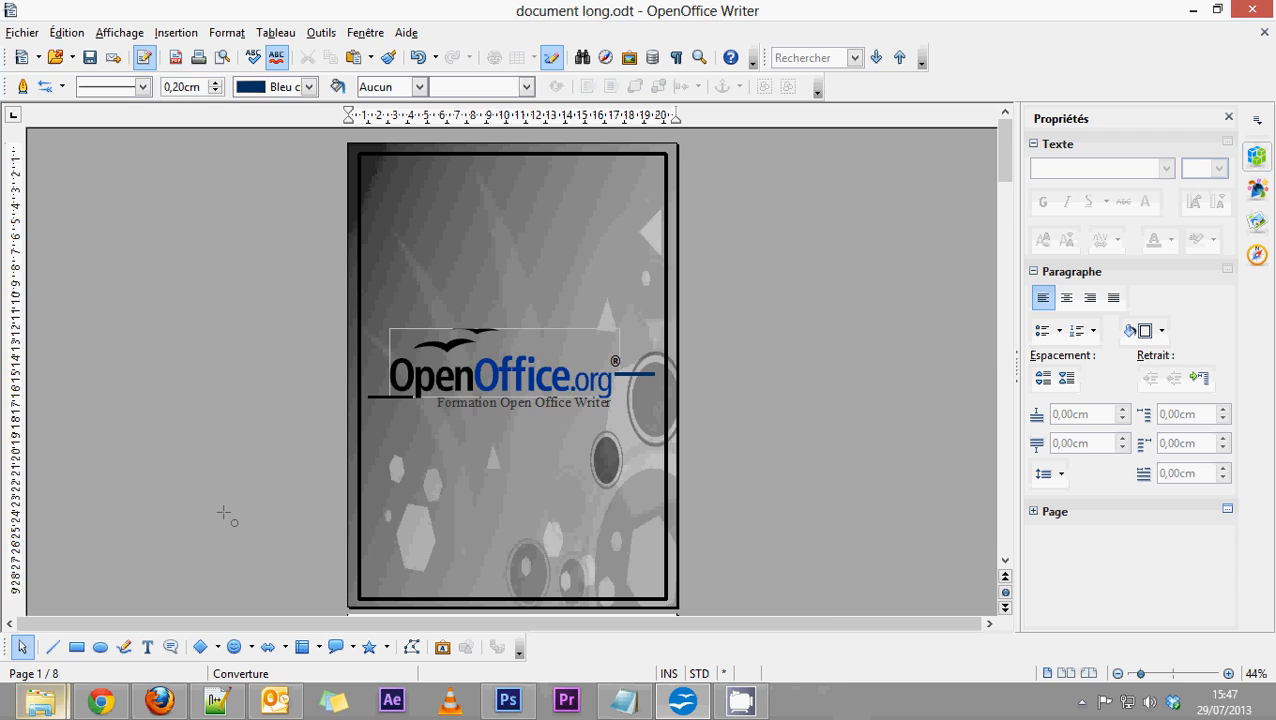
{"action": "scroll", "coordinate": [830, 610], "scroll_direction": "down", "scroll_amount": 10}
{"action": "scroll", "coordinate": [618, 462], "scroll_direction": "up", "scroll_amount": 2}
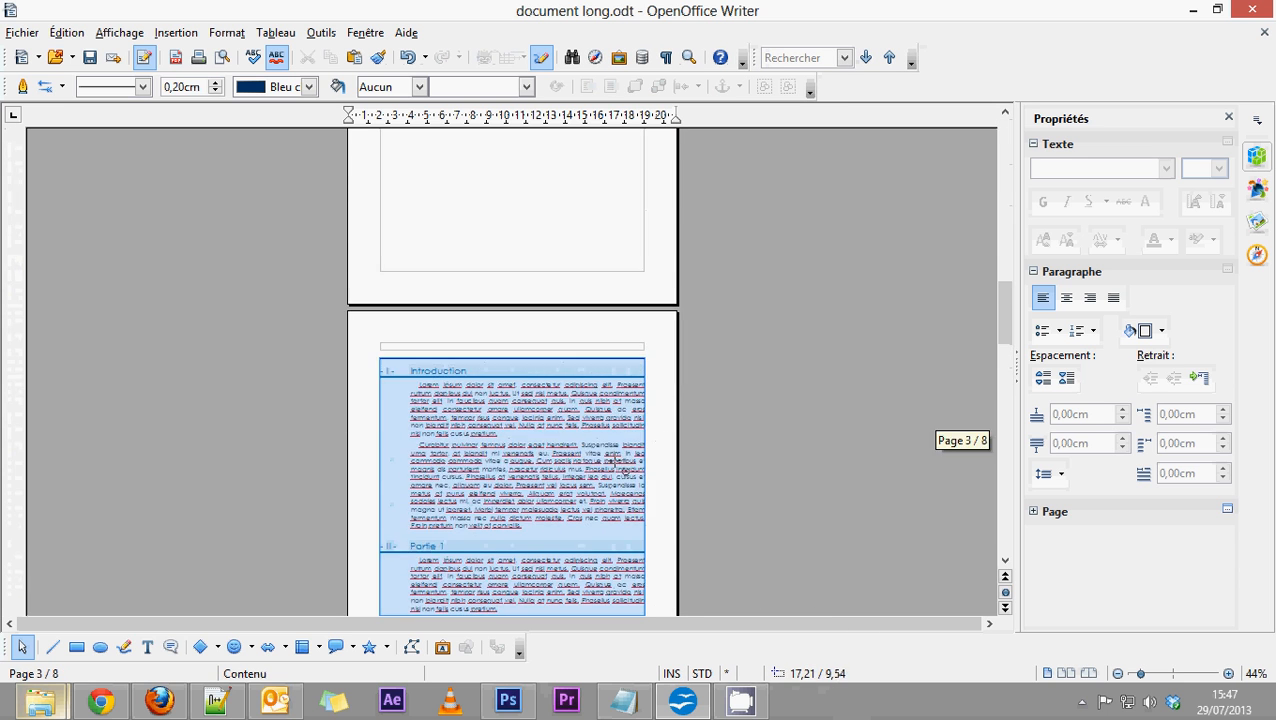
{"action": "key", "text": "Escape"}
{"action": "scroll", "coordinate": [740, 387], "scroll_direction": "up", "scroll_amount": 6}
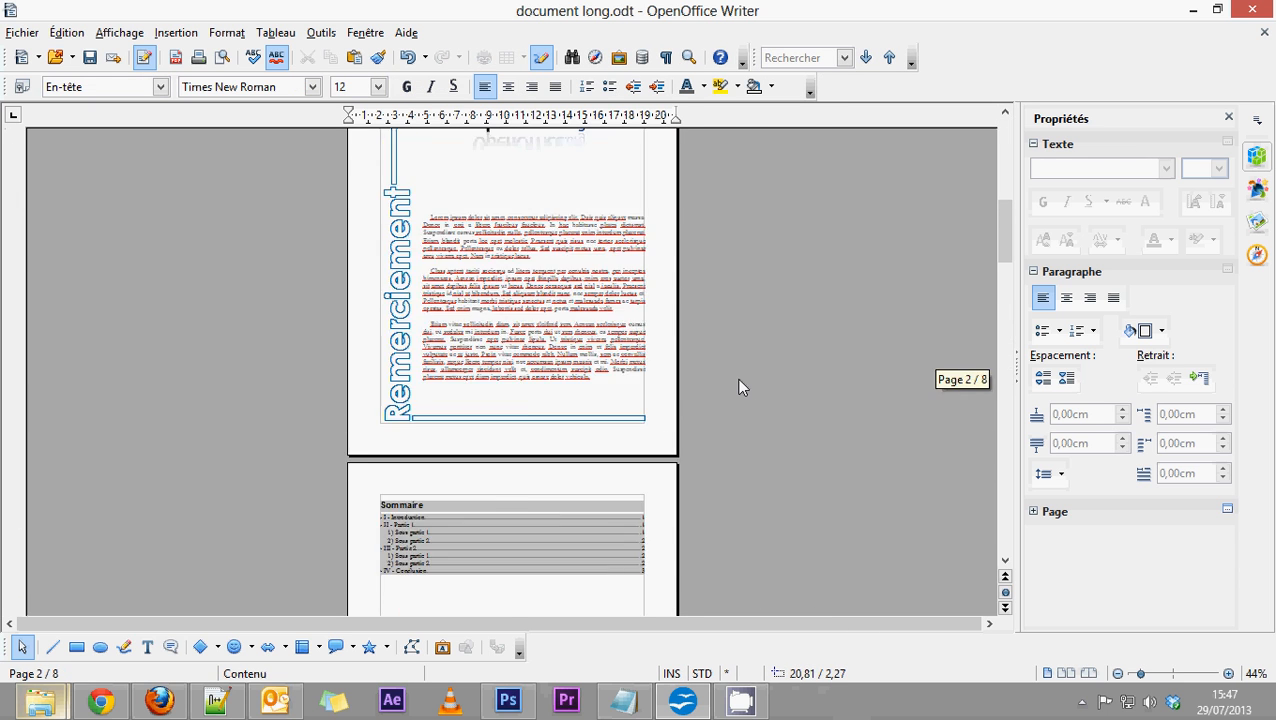
{"action": "scroll", "coordinate": [738, 388], "scroll_direction": "up", "scroll_amount": 5}
{"action": "right_click", "coordinate": [672, 414]}
{"action": "left_click", "coordinate": [676, 418]}
{"action": "scroll", "coordinate": [702, 392], "scroll_direction": "up", "scroll_amount": 5}
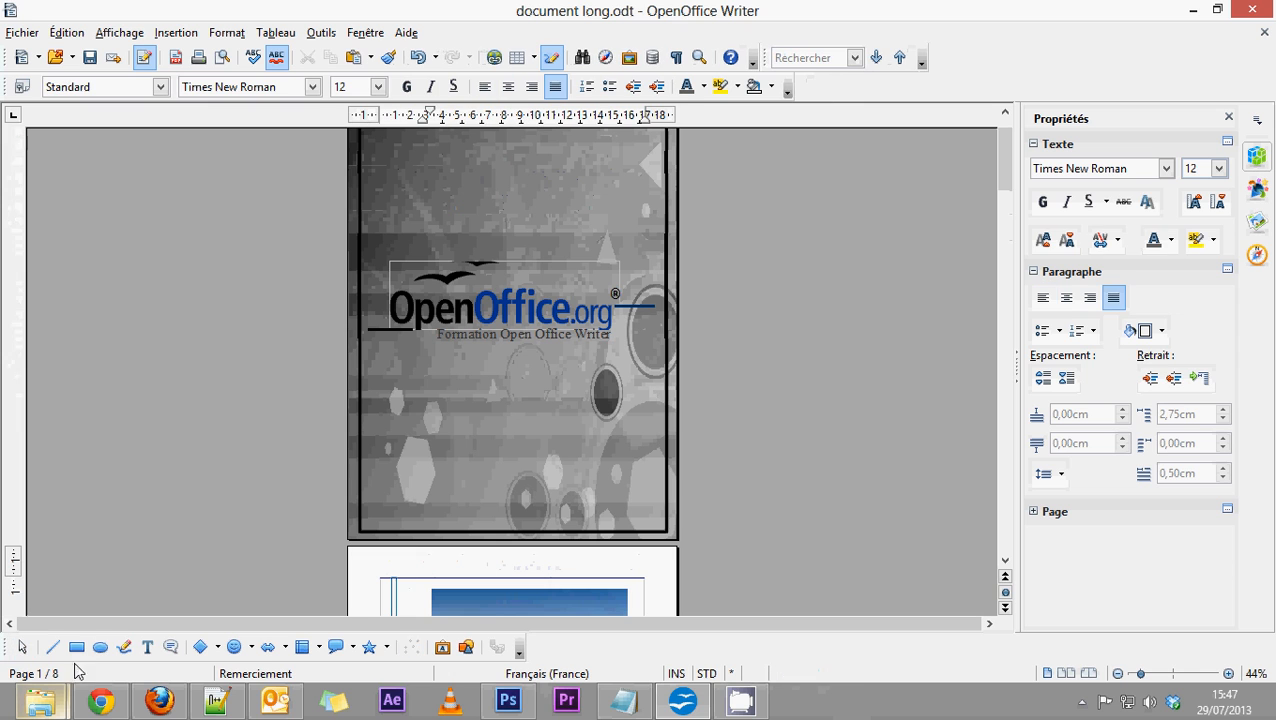
Try a dark blue ellipse 21,00 cm wide and about 9,93 cm high across the cover's lower part, and delete it.
{"action": "left_click", "coordinate": [100, 647]}
{"action": "left_click_drag", "start_coordinate": [383, 442], "coordinate": [617, 524]}
{"action": "left_click_drag", "start_coordinate": [538, 460], "coordinate": [456, 481]}
{"action": "left_click_drag", "start_coordinate": [581, 497], "coordinate": [677, 497]}
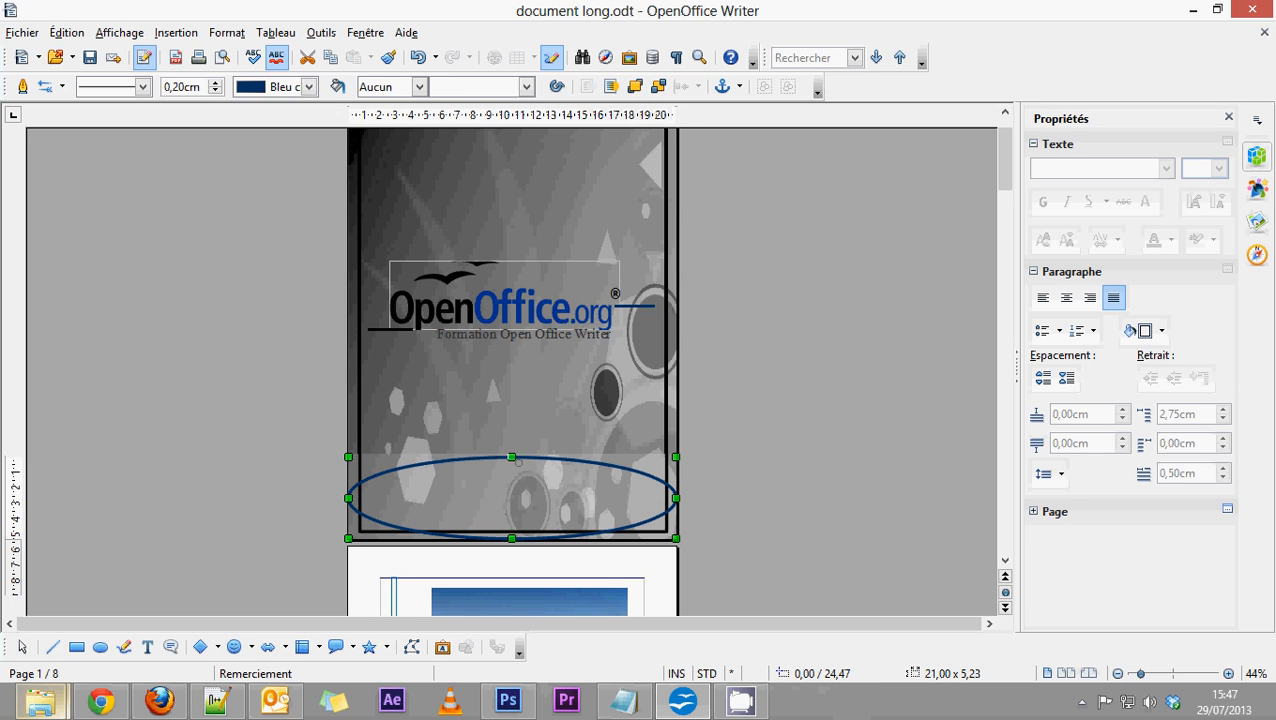
{"action": "left_click_drag", "start_coordinate": [512, 457], "coordinate": [512, 383]}
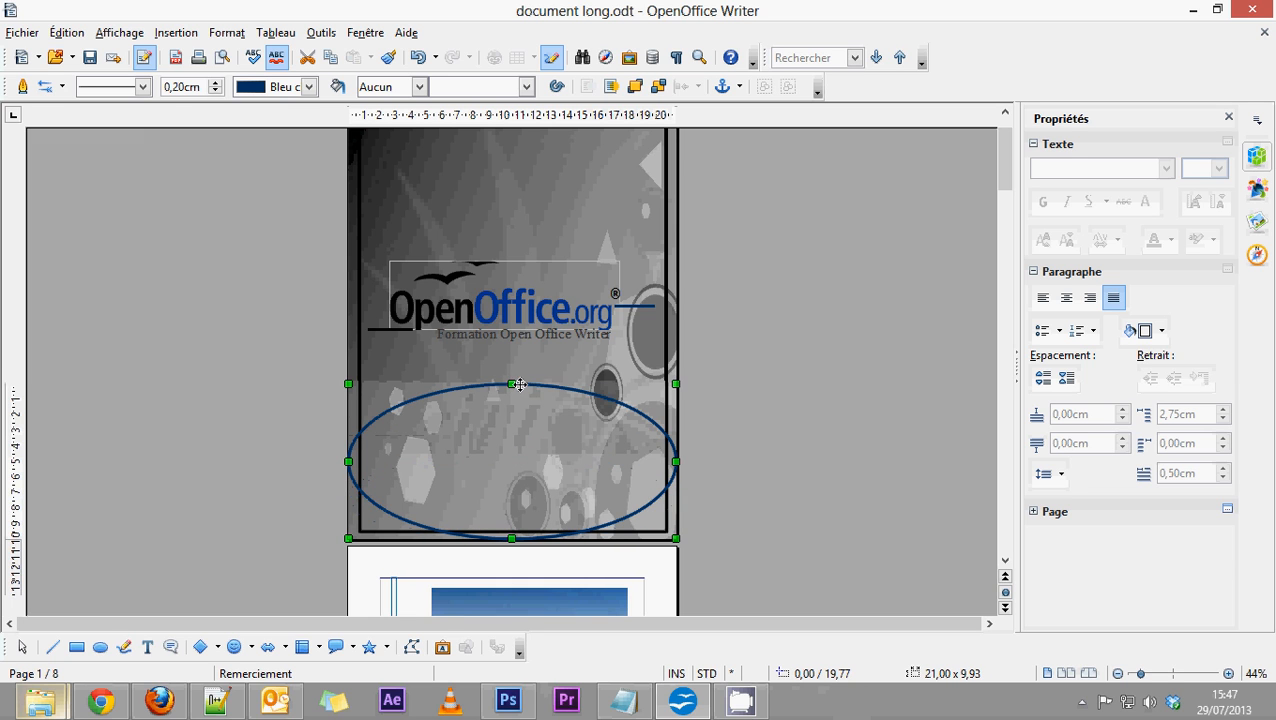
{"action": "key", "text": "Delete"}
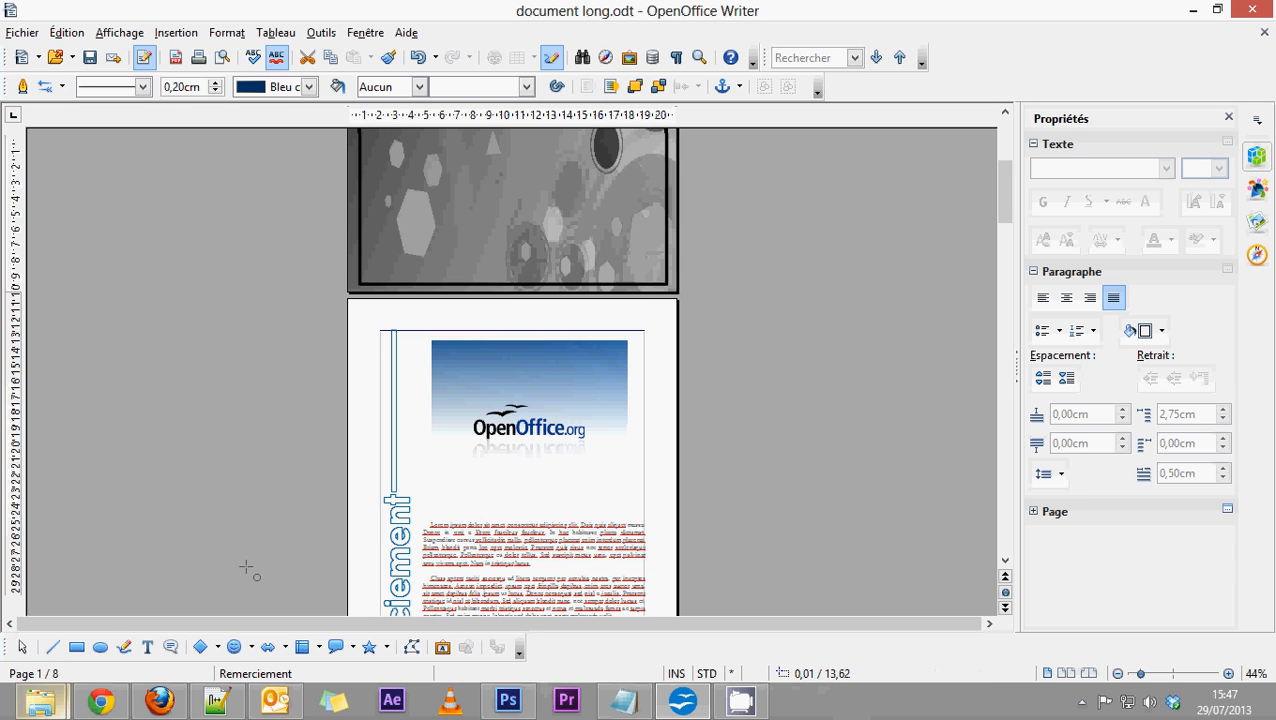
Draw a freehand wavy curve about 21,74 cm wide and 6,25 cm high across the bottom of the cover page.
{"action": "left_click", "coordinate": [122, 649]}
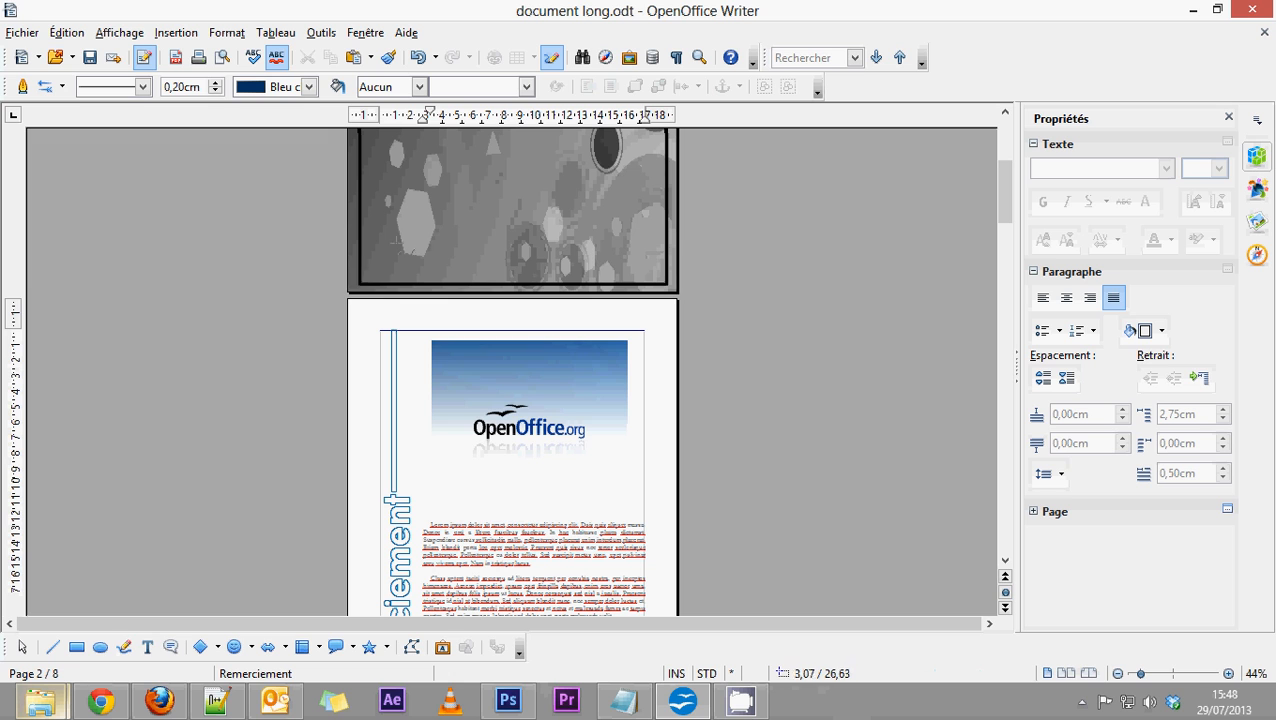
{"action": "left_click", "coordinate": [347, 271]}
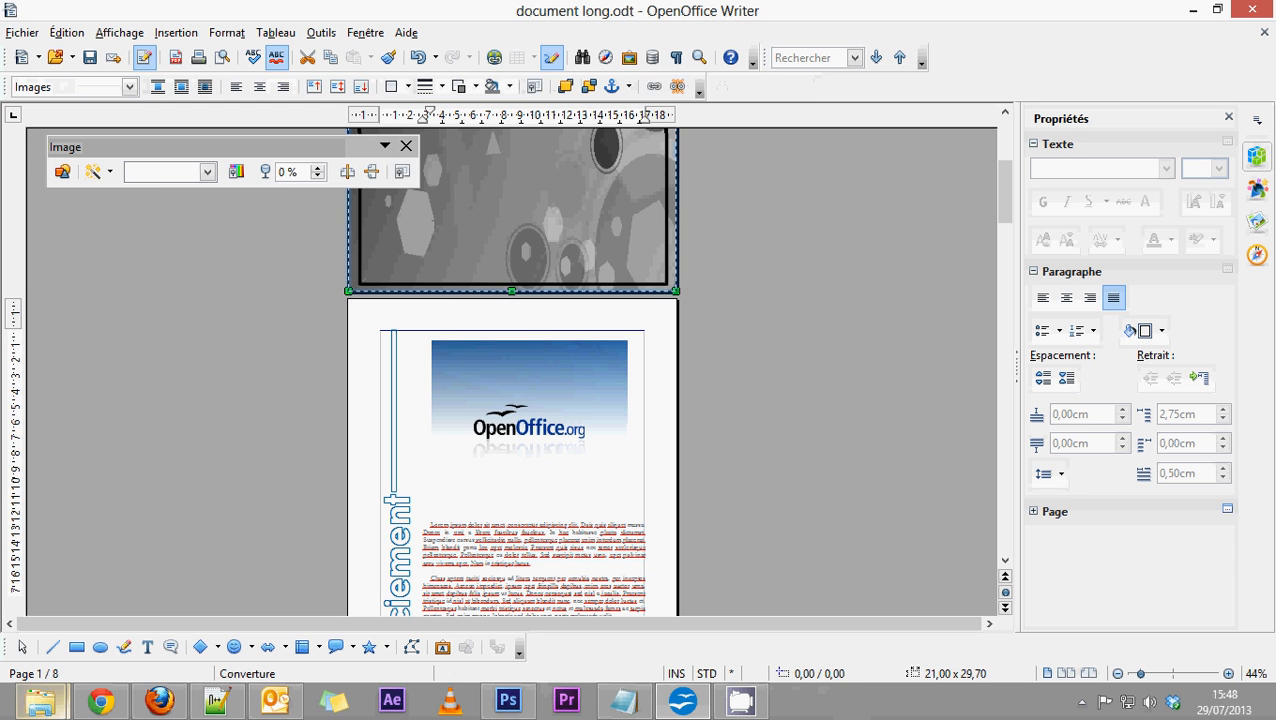
{"action": "left_click", "coordinate": [125, 650]}
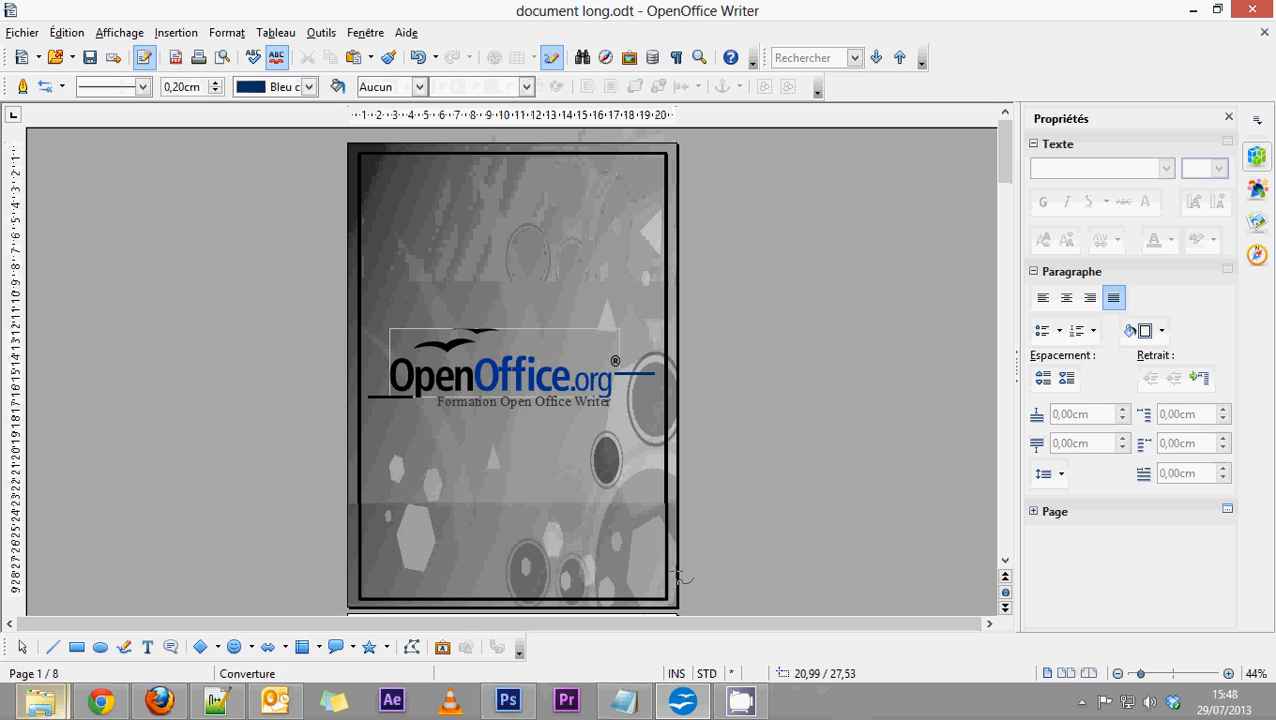
{"action": "mouse_move", "coordinate": [680, 578]}
{"action": "left_mouse_down"}
{"action": "mouse_move", "coordinate": [600, 521]}
{"action": "mouse_move", "coordinate": [468, 557]}
{"action": "mouse_move", "coordinate": [345, 568]}
{"action": "mouse_move", "coordinate": [578, 615]}
{"action": "mouse_move", "coordinate": [686, 592]}
{"action": "left_mouse_up"}
{"action": "scroll", "coordinate": [512, 380], "scroll_direction": "down", "scroll_amount": 2}
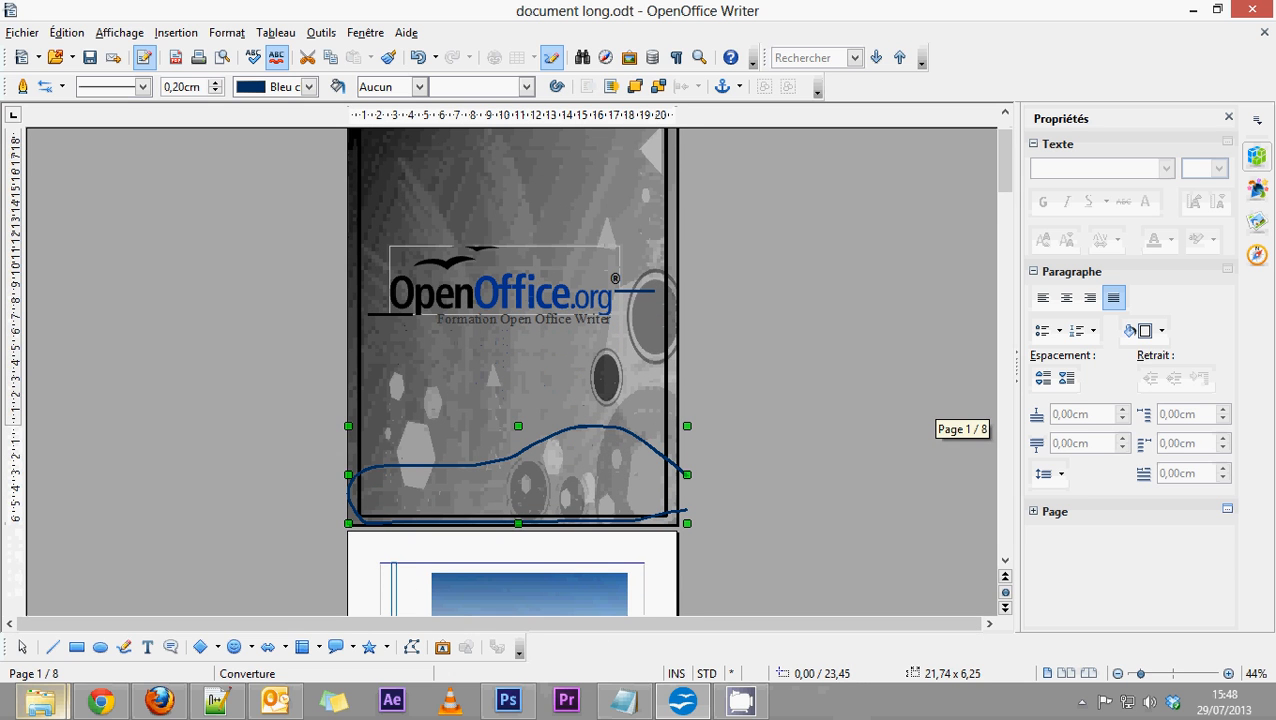
Undo the accidental deletion of the background picture and delete the freehand curve at the bottom of the cover.
{"action": "left_click", "coordinate": [432, 395]}
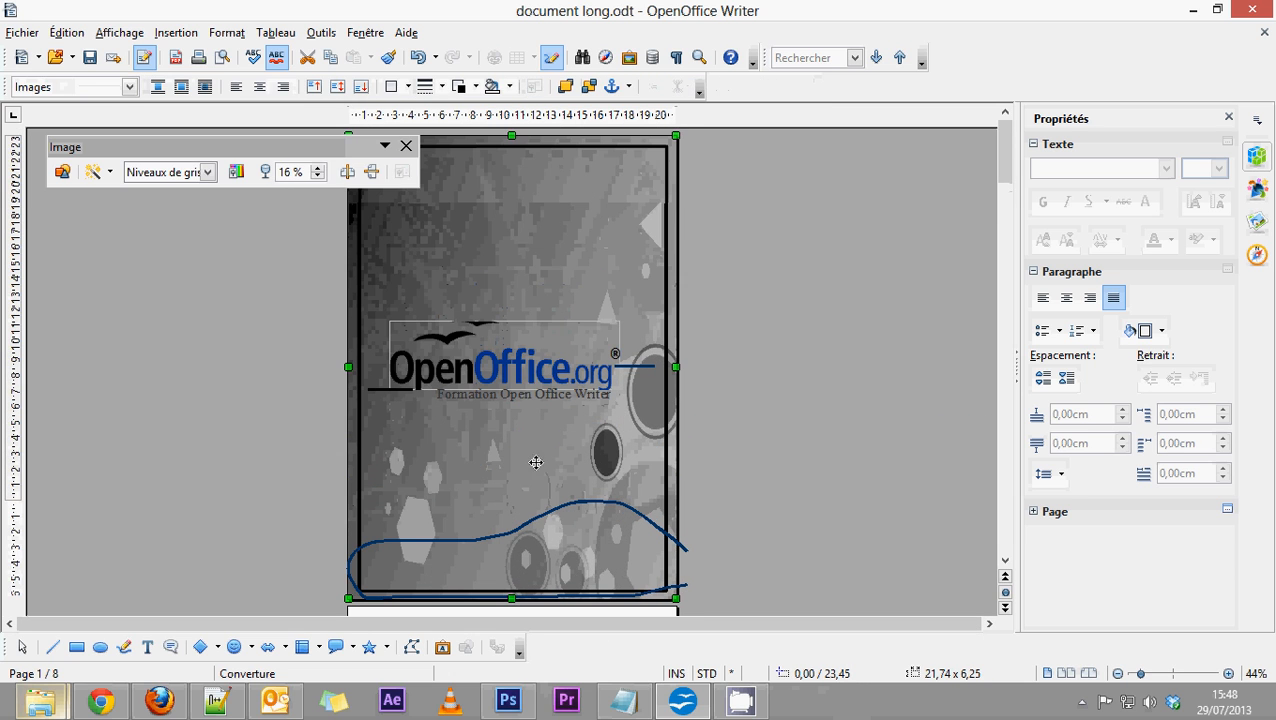
{"action": "key", "text": "Delete"}
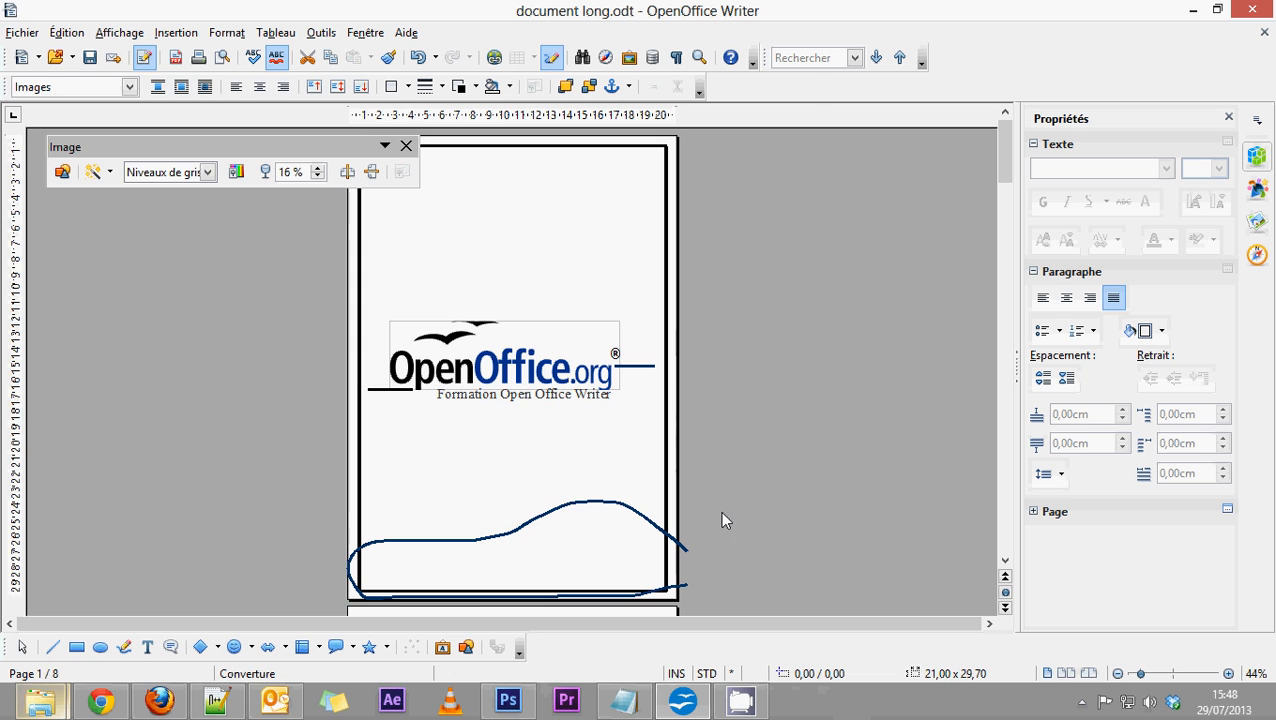
{"action": "key", "text": "ctrl+z"}
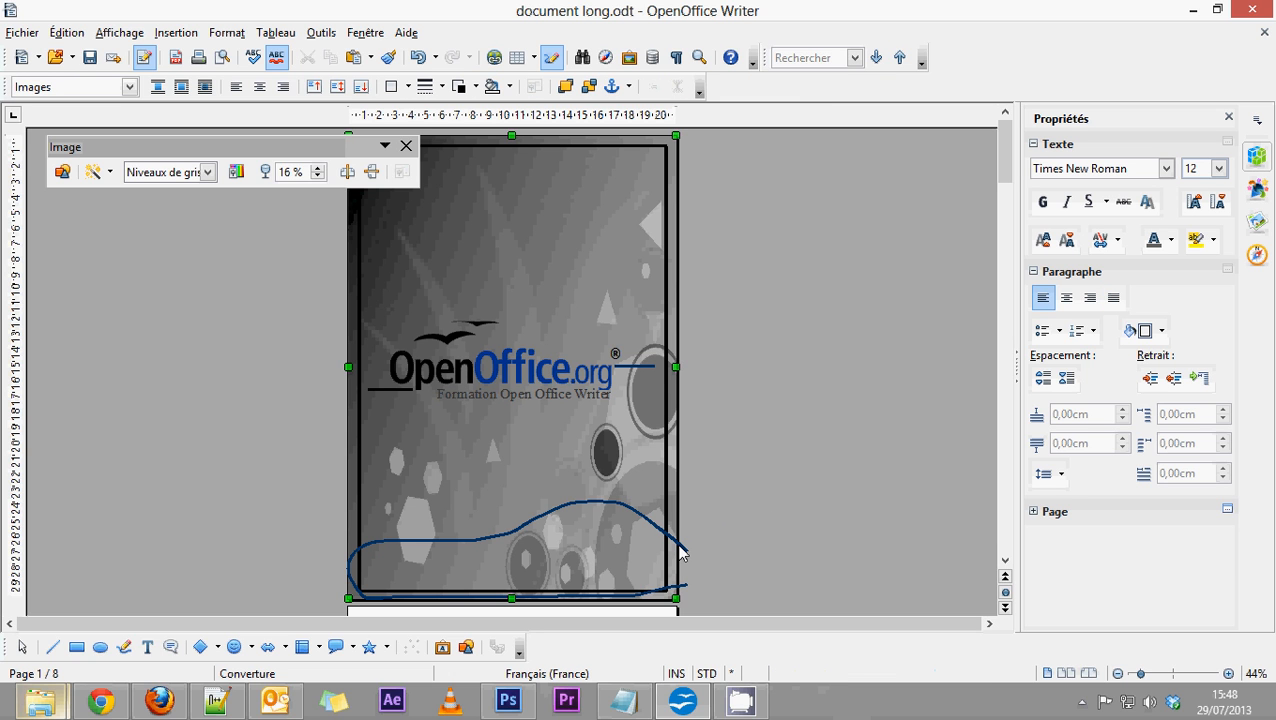
{"action": "left_click", "coordinate": [686, 549]}
{"action": "key", "text": "Delete"}
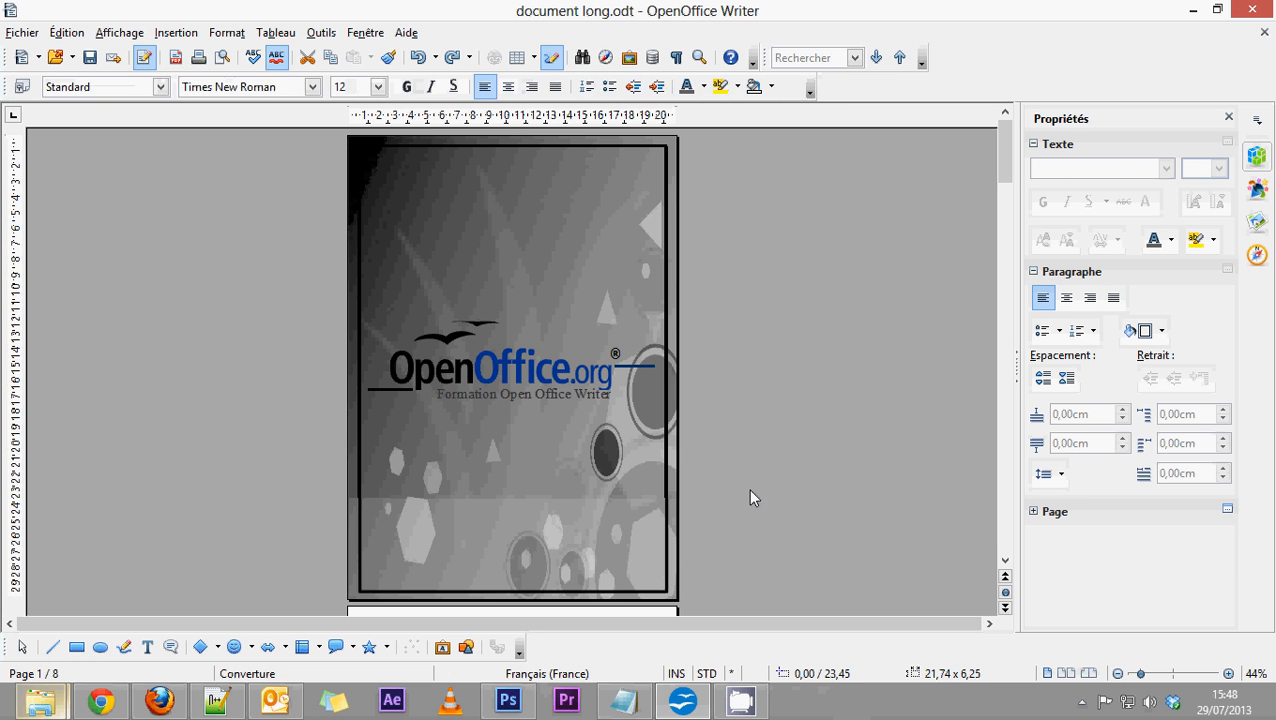
{"action": "left_click", "coordinate": [584, 533]}
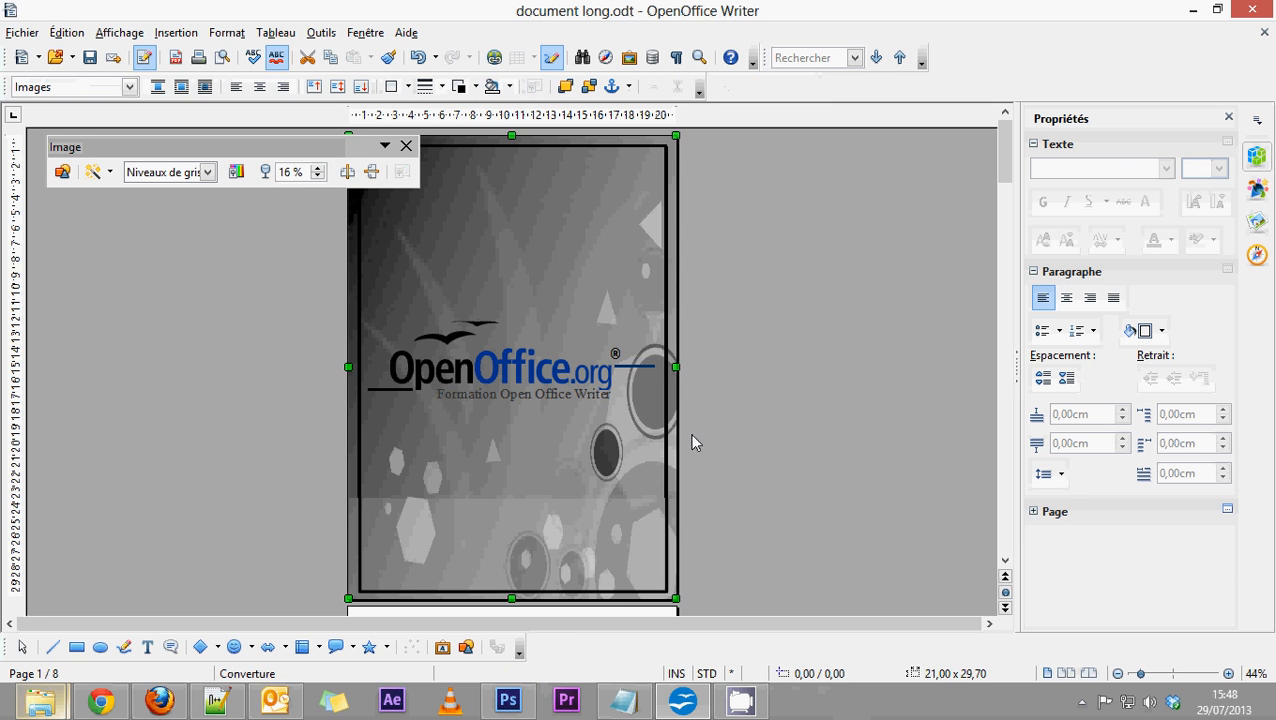
{"action": "scroll", "coordinate": [523, 403], "scroll_direction": "down", "scroll_amount": 3}
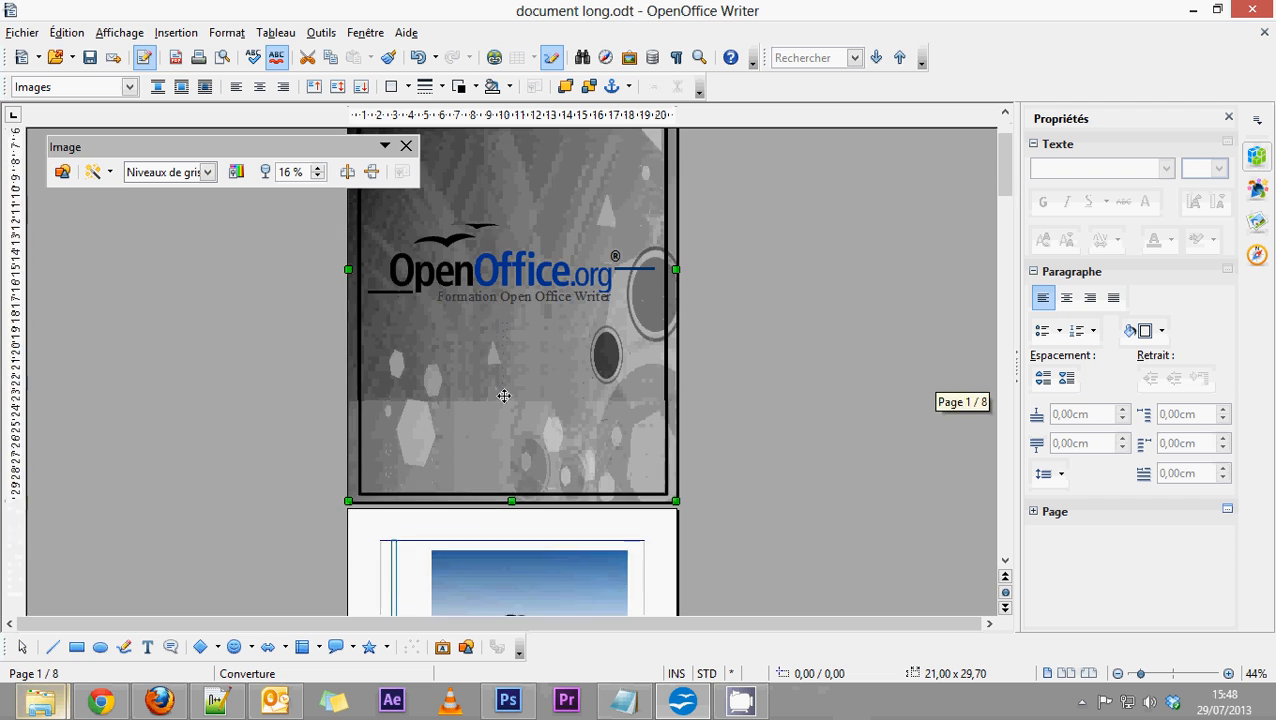
Check the available printers in the print dialog and close it without printing.
{"action": "scroll", "coordinate": [508, 398], "scroll_direction": "up", "scroll_amount": 4}
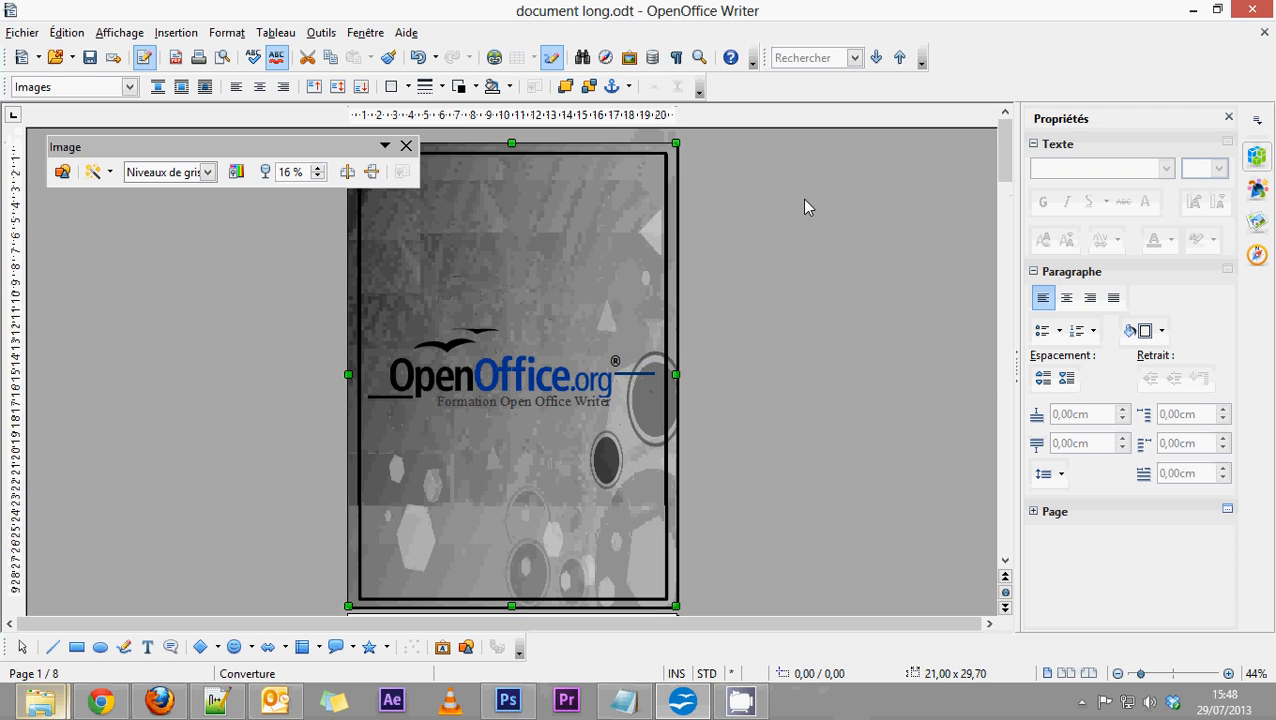
{"action": "scroll", "coordinate": [751, 375], "scroll_direction": "down", "scroll_amount": 3}
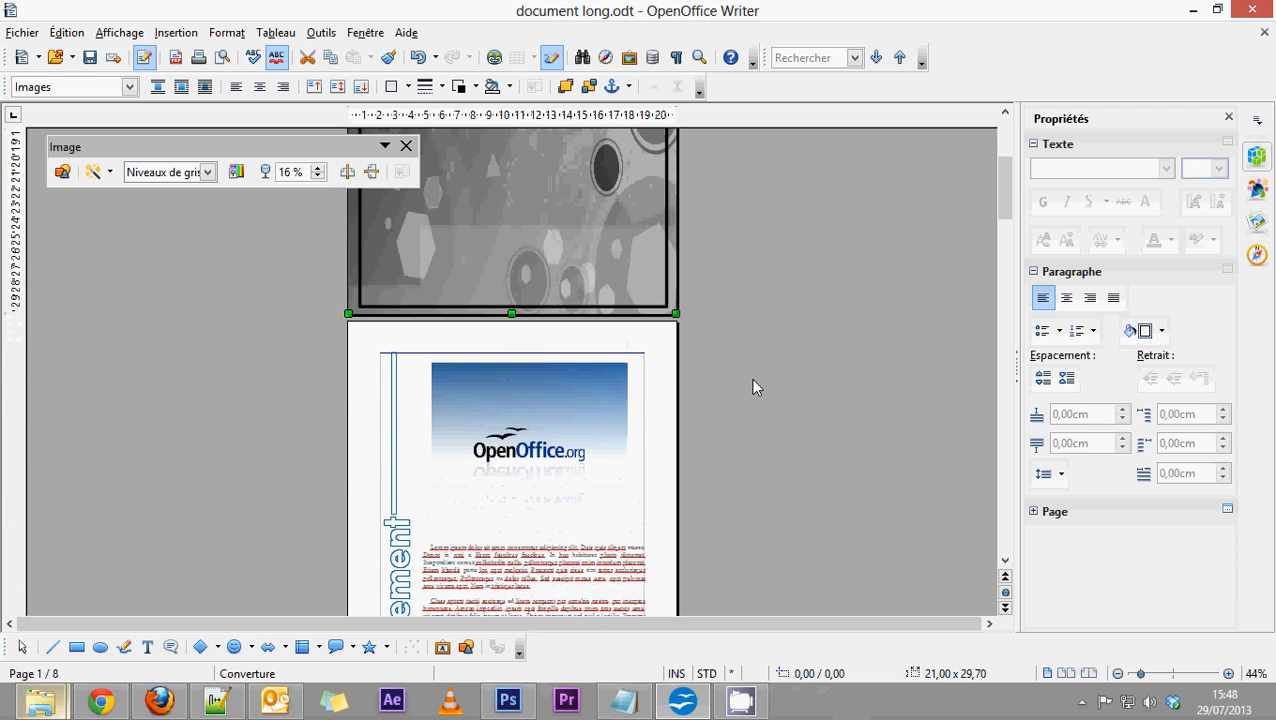
{"action": "scroll", "coordinate": [751, 378], "scroll_direction": "up", "scroll_amount": 3}
{"action": "left_click", "coordinate": [37, 34]}
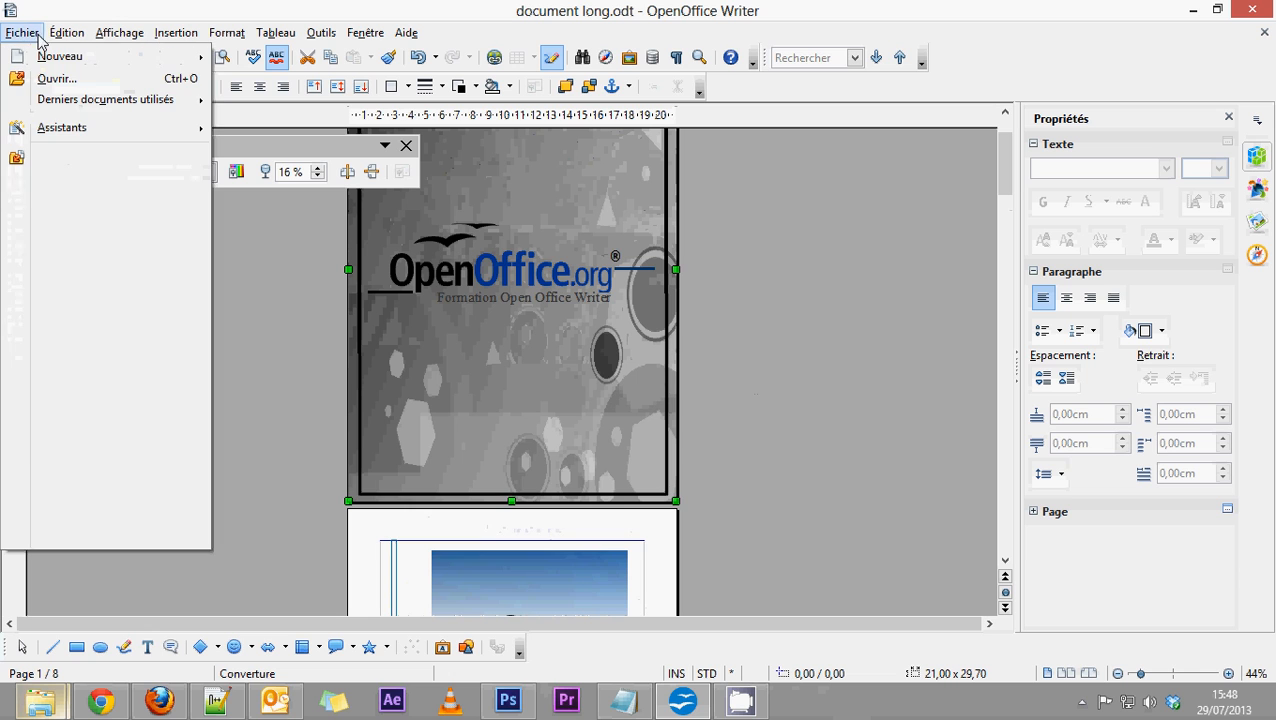
{"action": "left_click", "coordinate": [67, 483]}
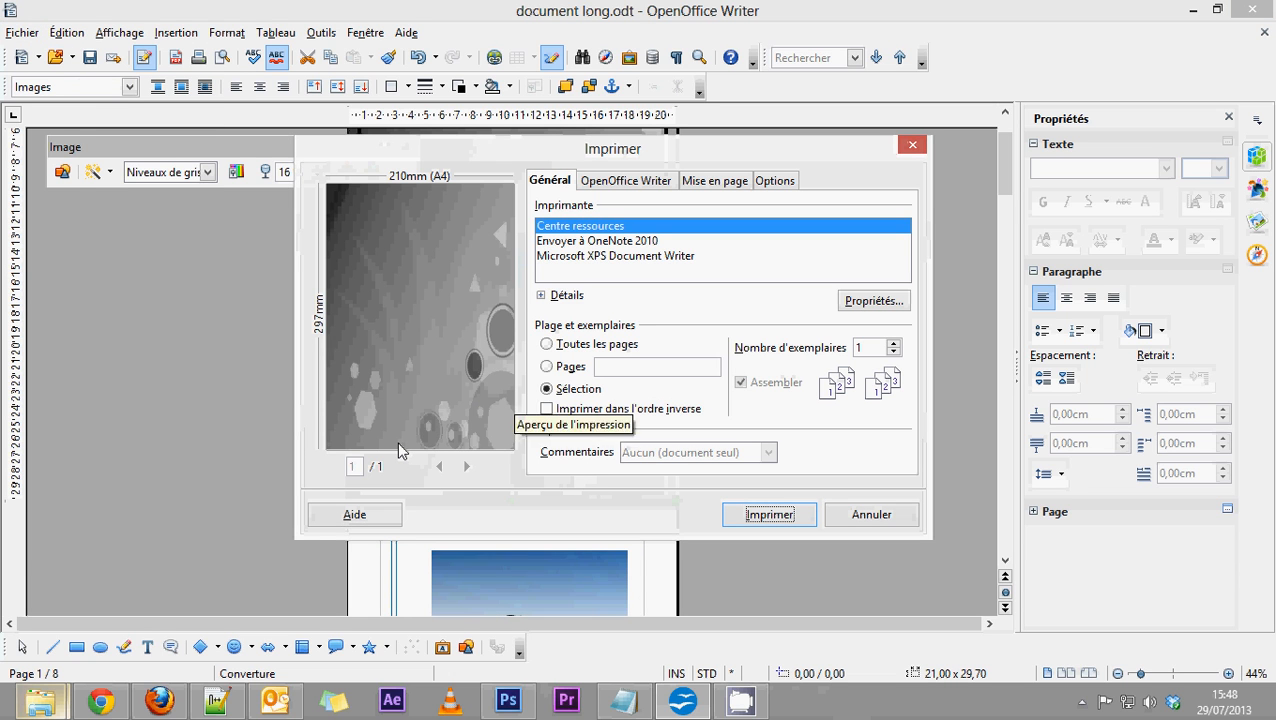
{"action": "left_click", "coordinate": [620, 241]}
{"action": "left_click", "coordinate": [610, 256]}
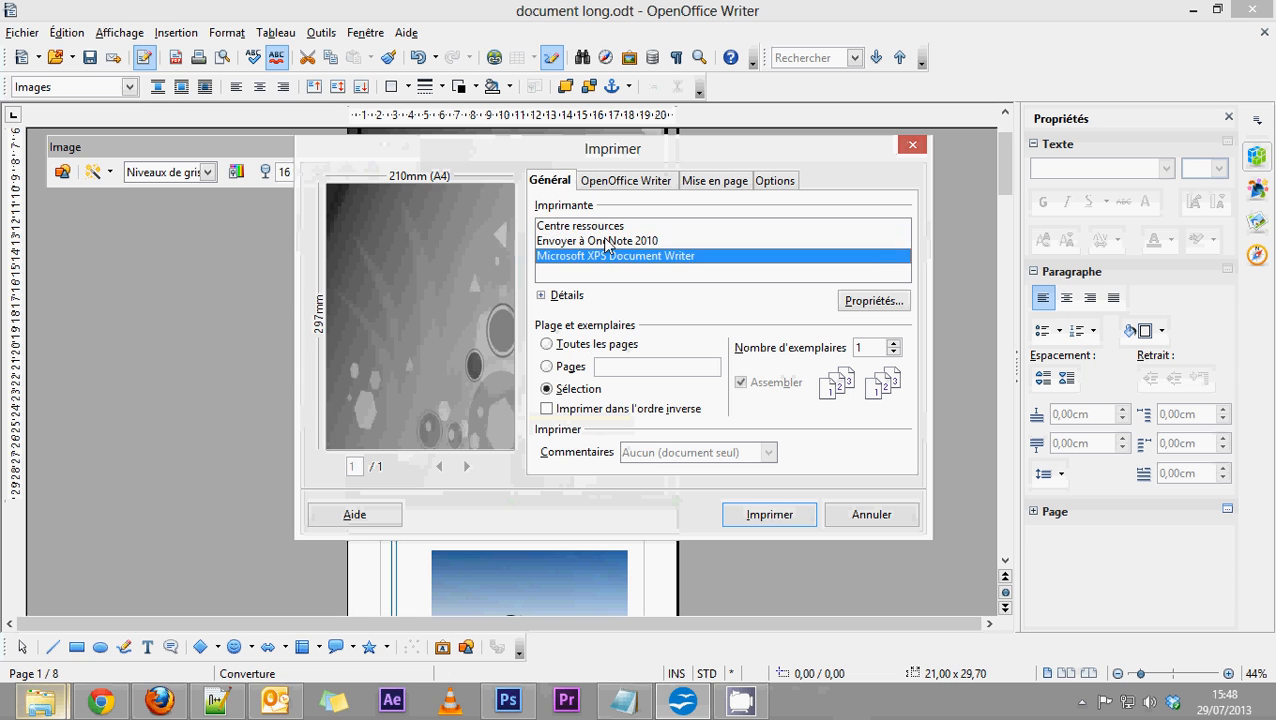
{"action": "left_click", "coordinate": [601, 228]}
{"action": "left_click", "coordinate": [912, 145]}
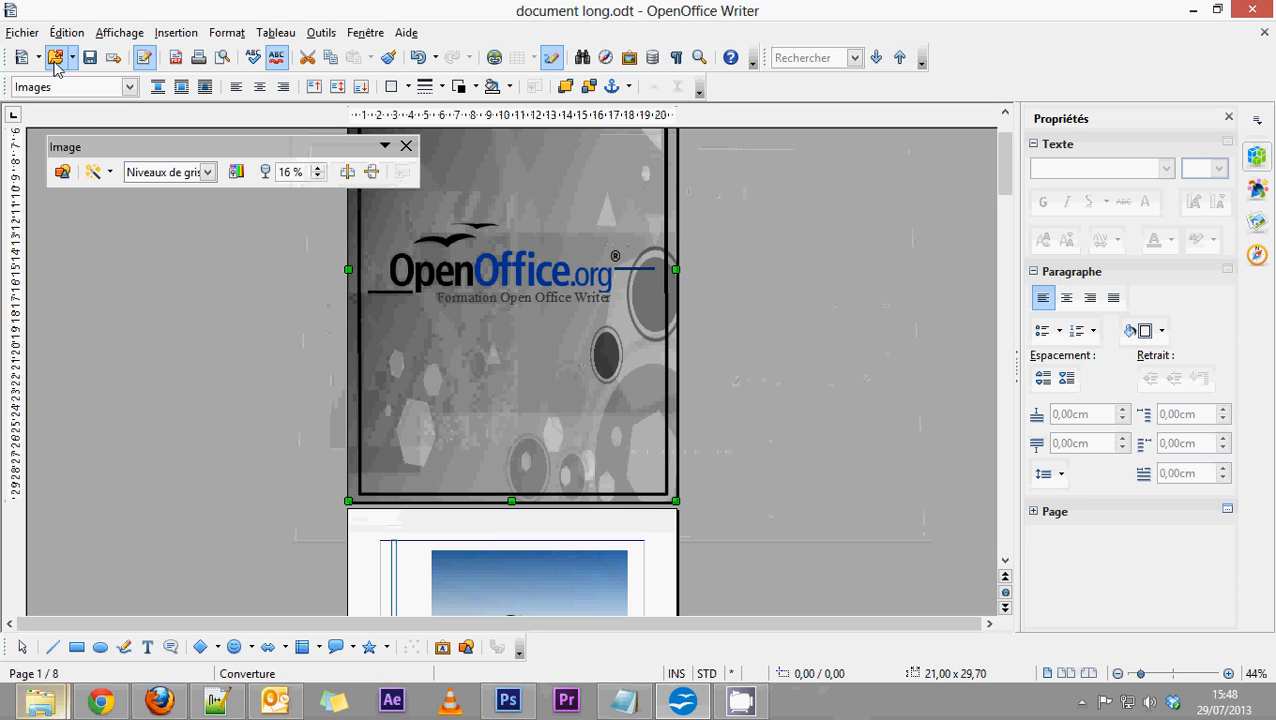
Examine the document's pages in print preview, from the cover to the conclusion, and close the preview.
{"action": "left_click", "coordinate": [22, 33]}
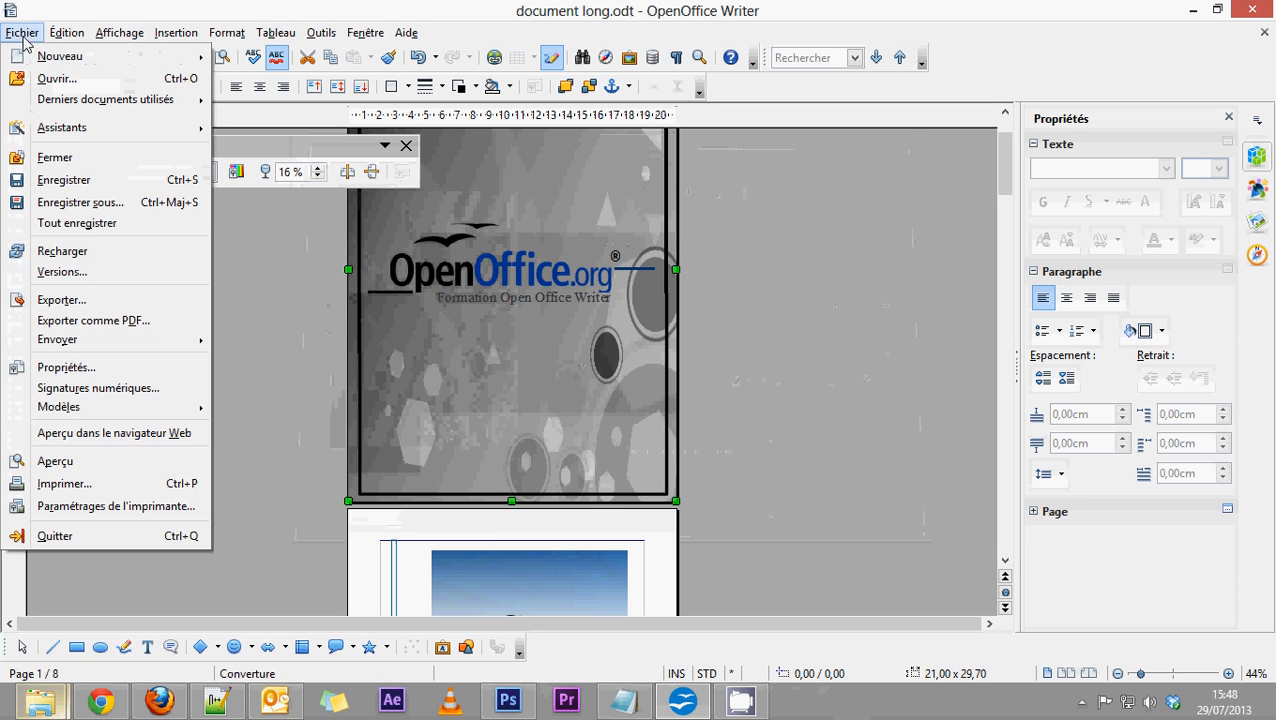
{"action": "left_click", "coordinate": [72, 463]}
{"action": "scroll", "coordinate": [532, 166], "scroll_direction": "down", "scroll_amount": 3}
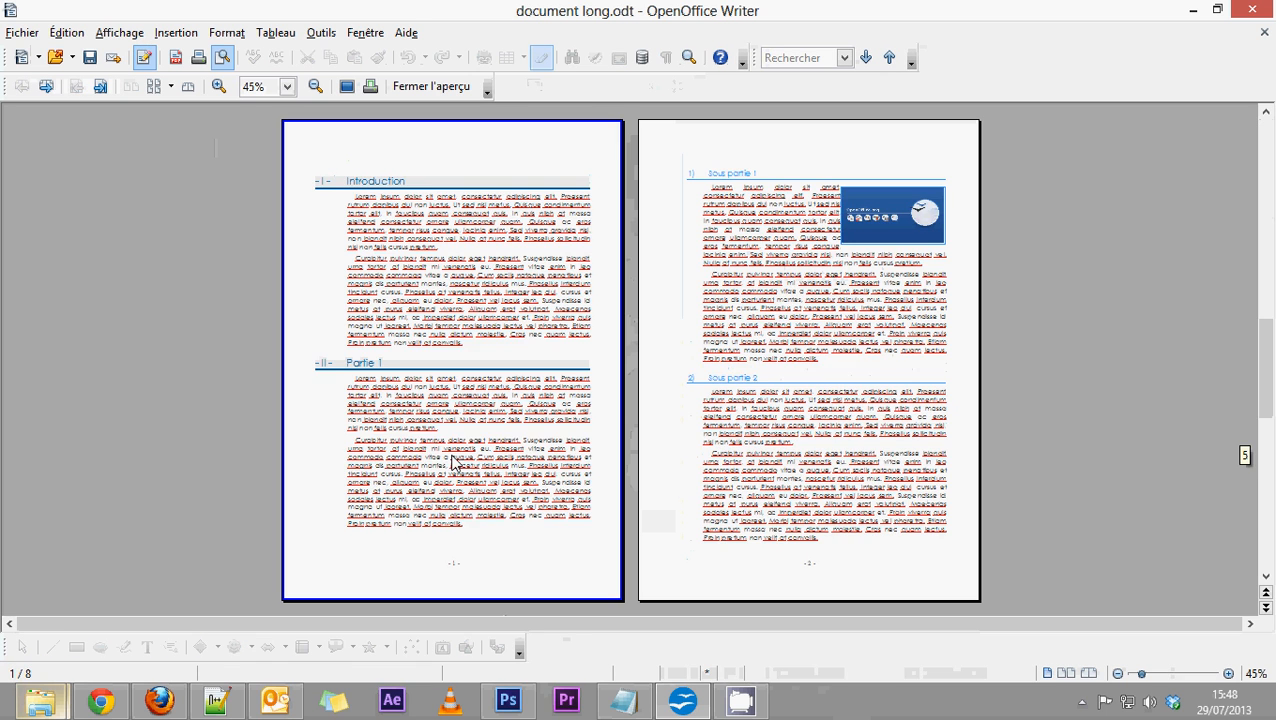
{"action": "scroll", "coordinate": [454, 461], "scroll_direction": "up", "scroll_amount": 3}
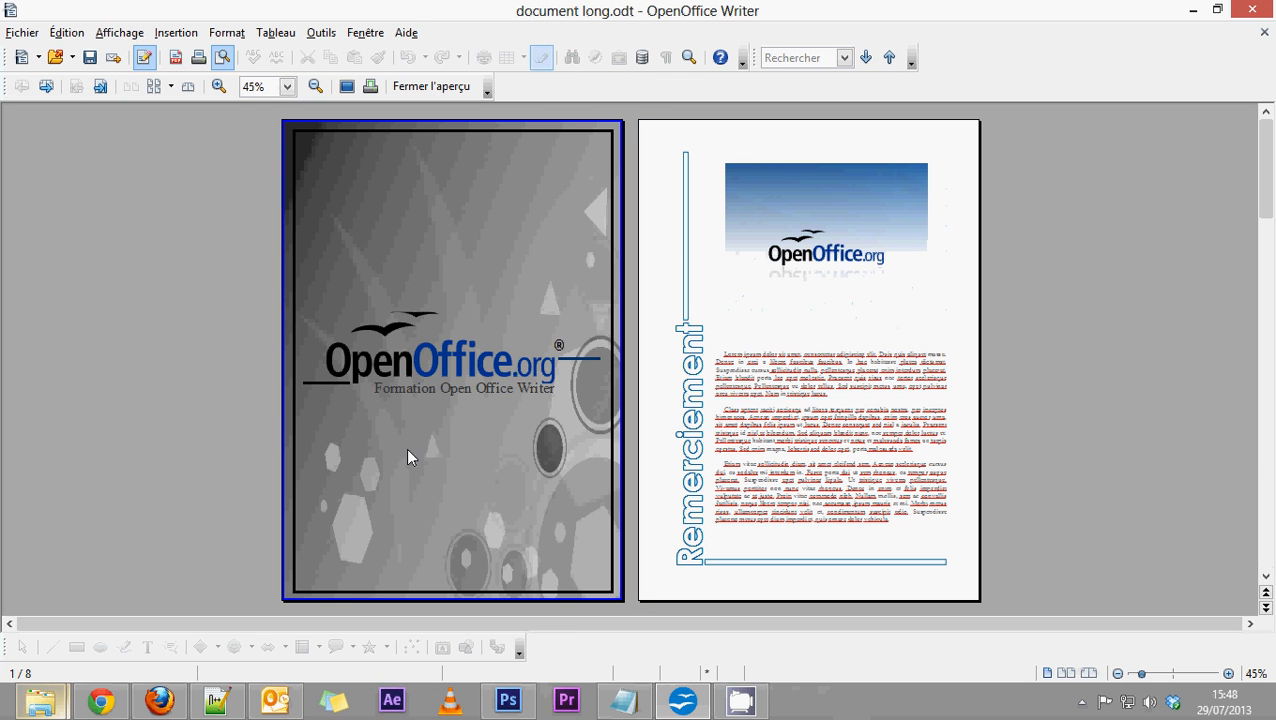
{"action": "scroll", "coordinate": [408, 451], "scroll_direction": "down", "scroll_amount": 1}
{"action": "scroll", "coordinate": [408, 451], "scroll_direction": "up", "scroll_amount": 1}
{"action": "scroll", "coordinate": [408, 451], "scroll_direction": "down", "scroll_amount": 2}
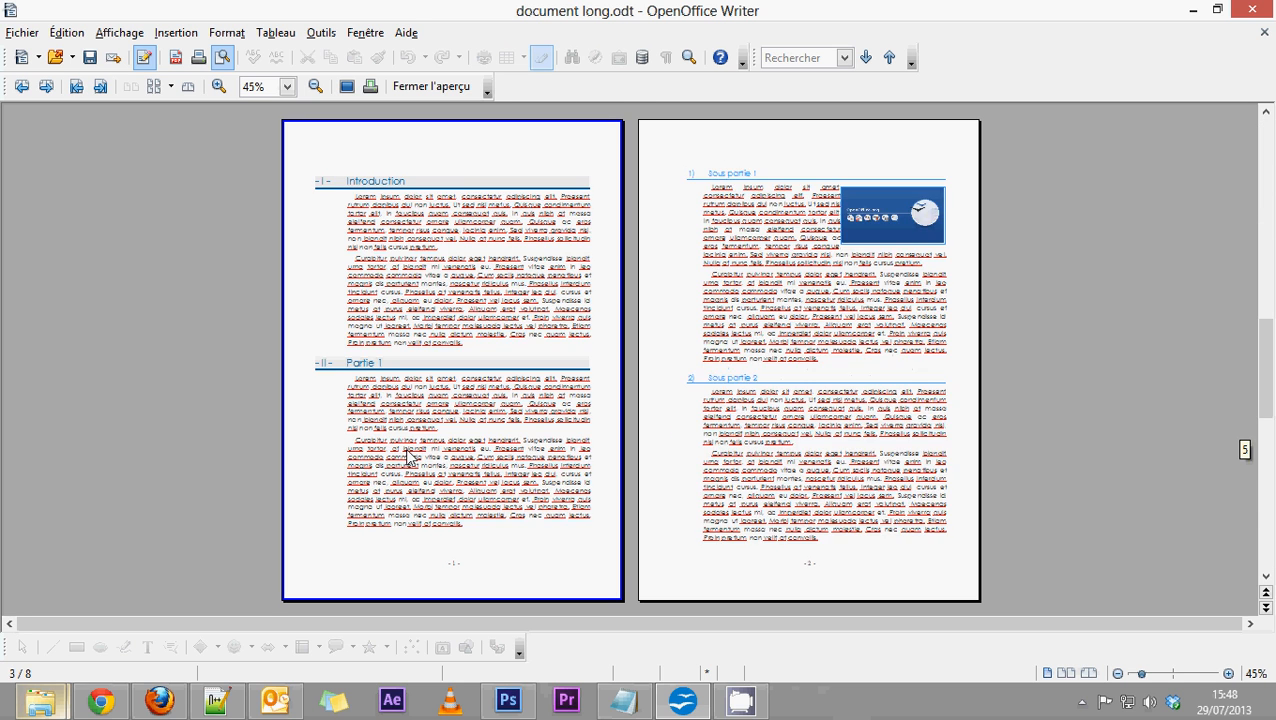
{"action": "scroll", "coordinate": [408, 451], "scroll_direction": "down", "scroll_amount": 1}
{"action": "scroll", "coordinate": [408, 453], "scroll_direction": "up", "scroll_amount": 2}
{"action": "scroll", "coordinate": [680, 368], "scroll_direction": "up", "scroll_amount": 1}
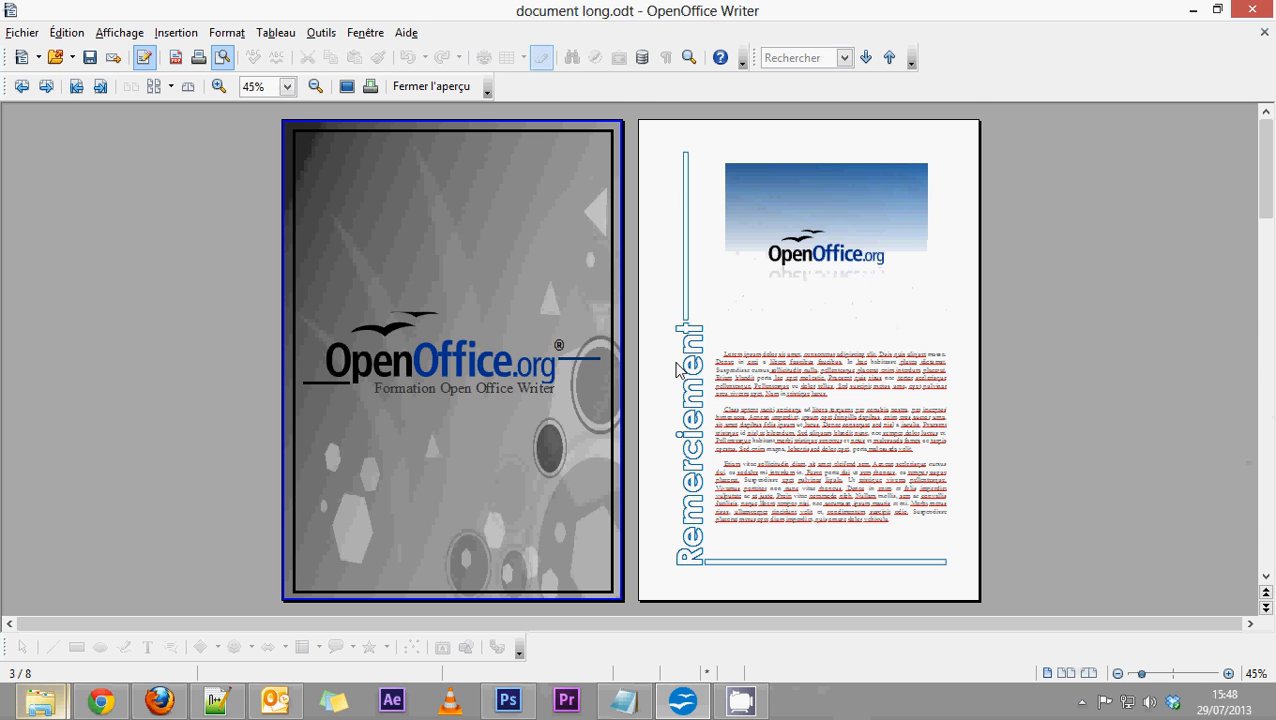
{"action": "scroll", "coordinate": [678, 370], "scroll_direction": "down", "scroll_amount": 3}
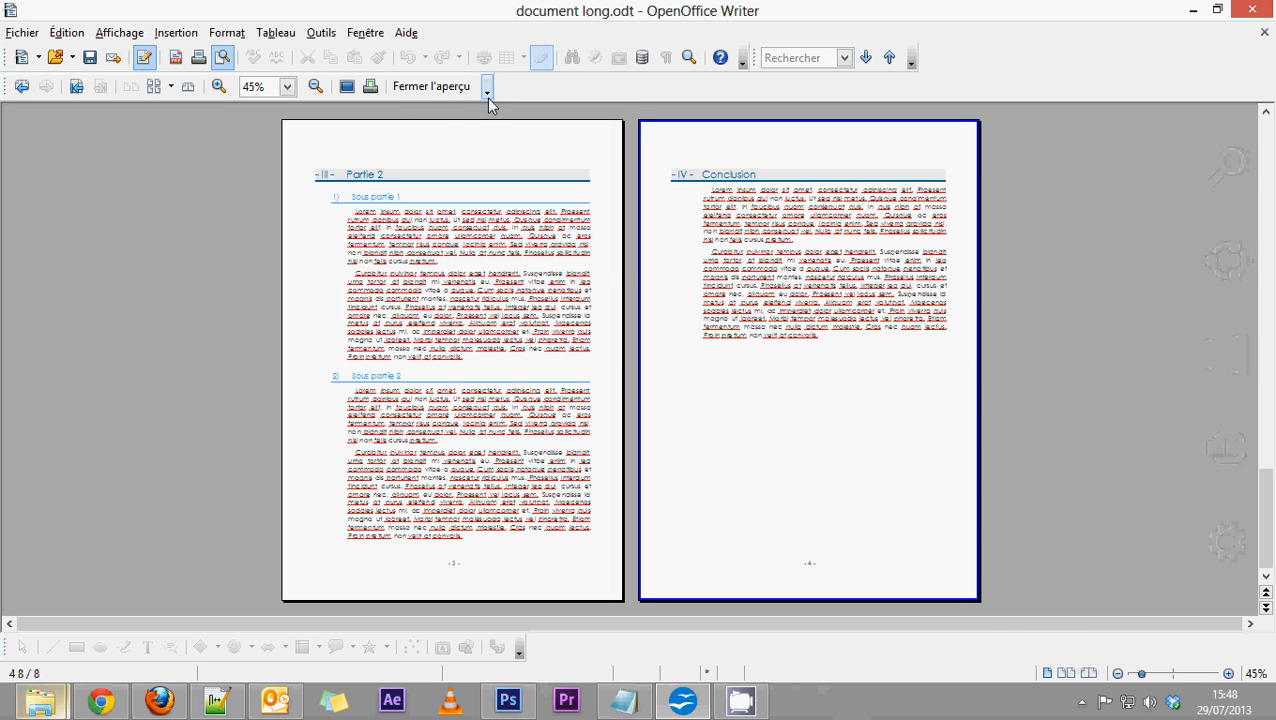
{"action": "left_click", "coordinate": [435, 89]}
Look through the whole document from the cover page to the conclusion and return to the cover.
{"action": "scroll", "coordinate": [749, 322], "scroll_direction": "down", "scroll_amount": 8}
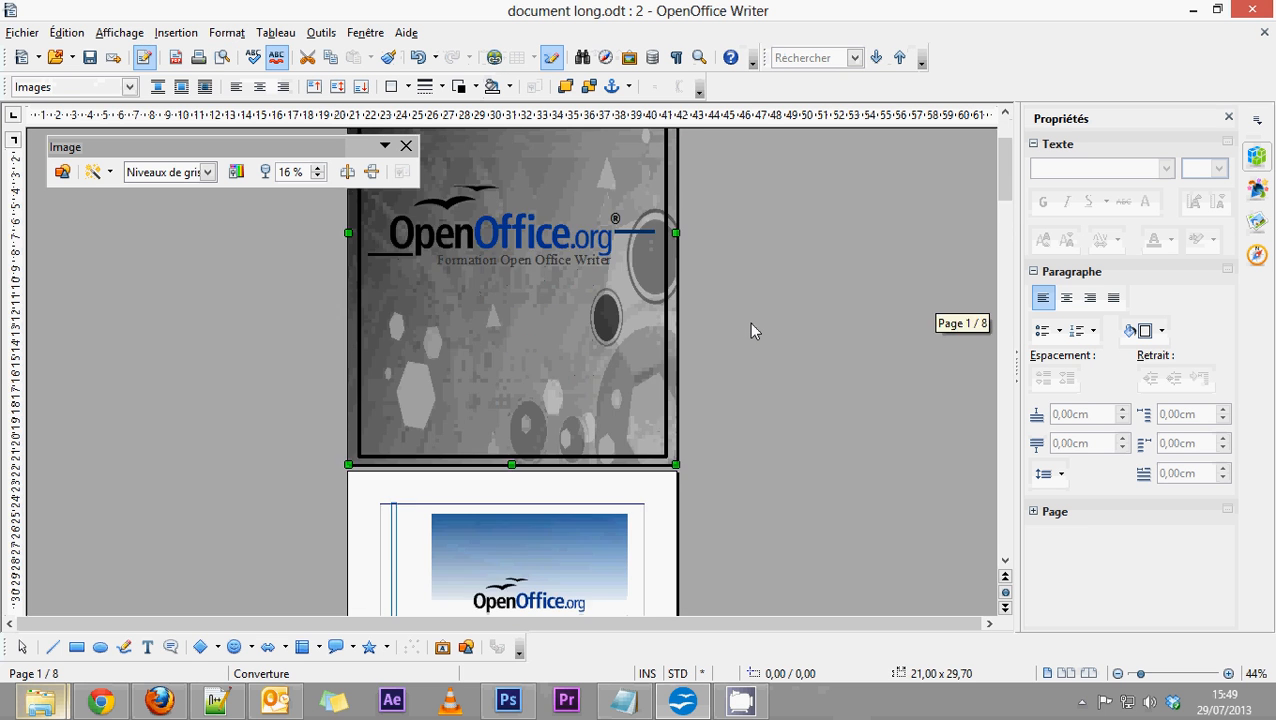
{"action": "scroll", "coordinate": [749, 322], "scroll_direction": "down", "scroll_amount": 10}
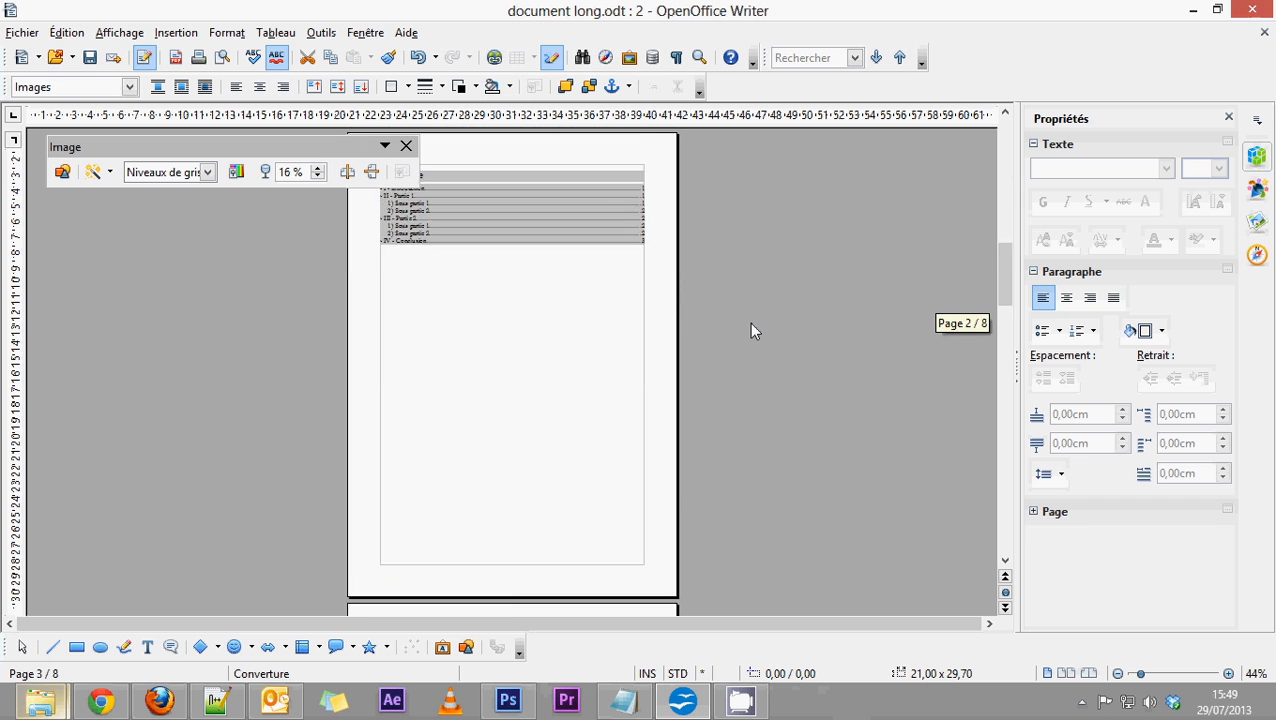
{"action": "scroll", "coordinate": [749, 322], "scroll_direction": "down", "scroll_amount": 10}
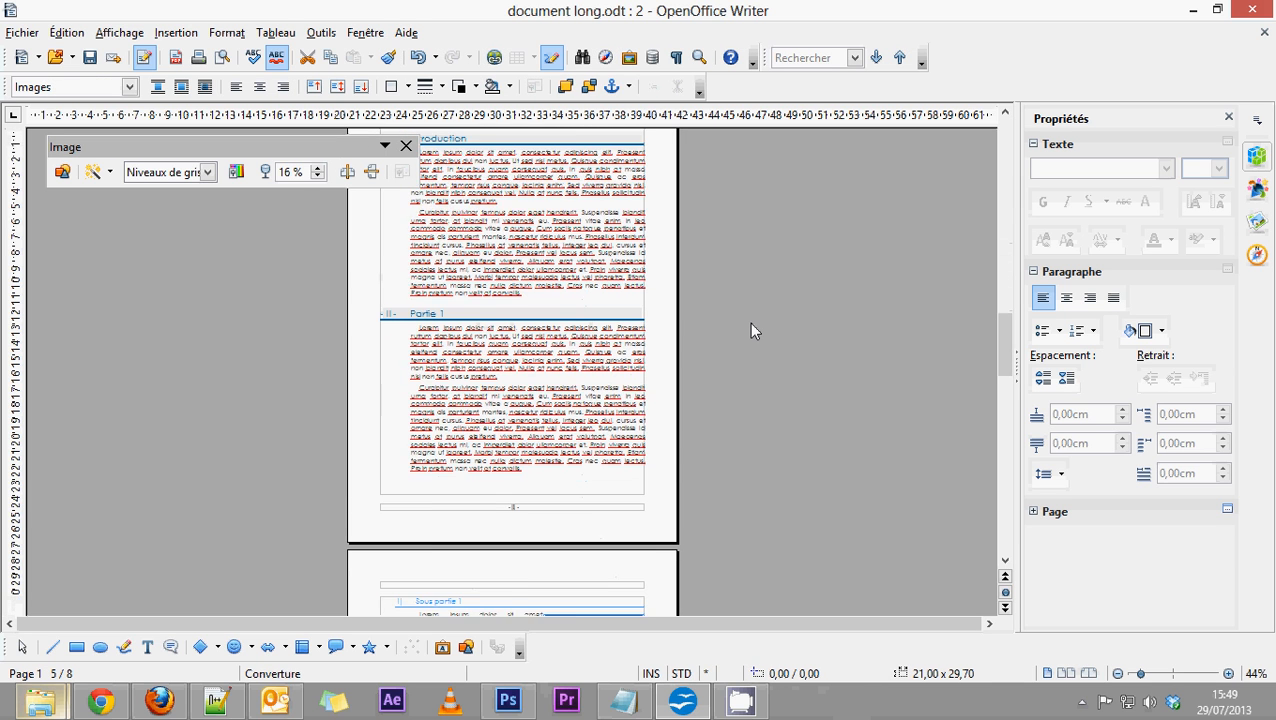
{"action": "scroll", "coordinate": [749, 322], "scroll_direction": "down", "scroll_amount": 5}
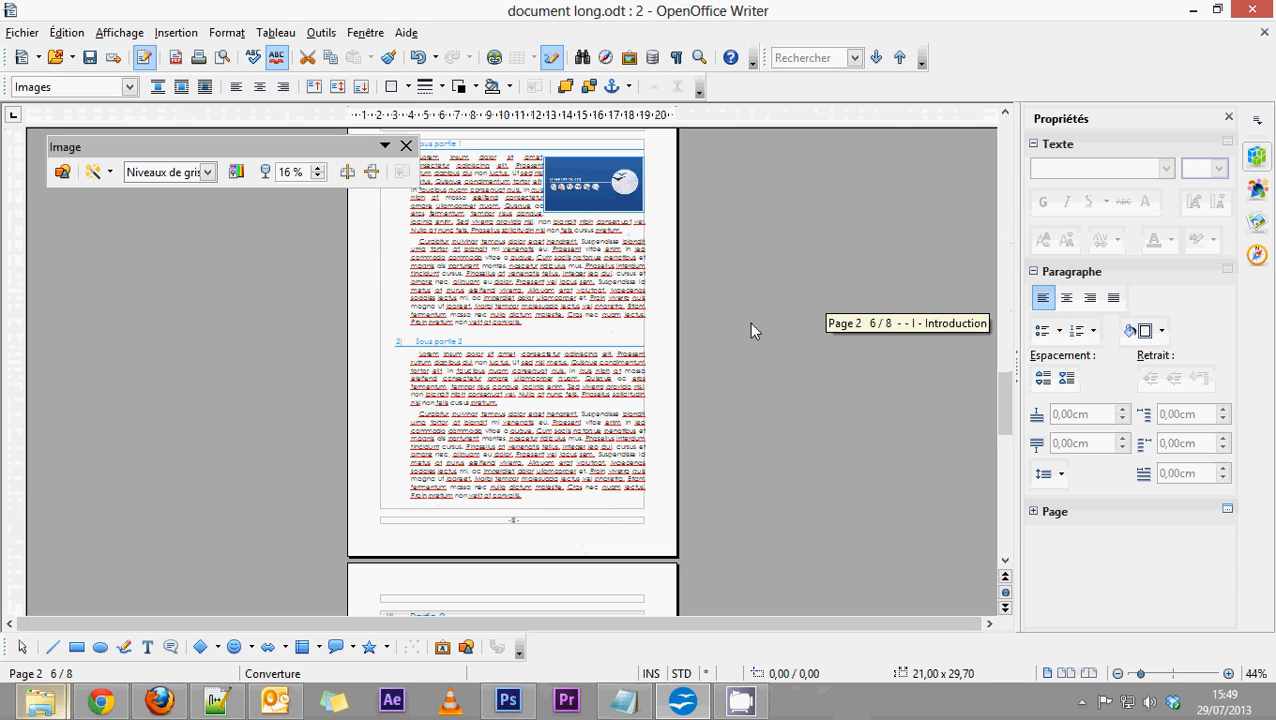
{"action": "scroll", "coordinate": [749, 322], "scroll_direction": "up", "scroll_amount": 2}
{"action": "scroll", "coordinate": [749, 322], "scroll_direction": "down", "scroll_amount": 4}
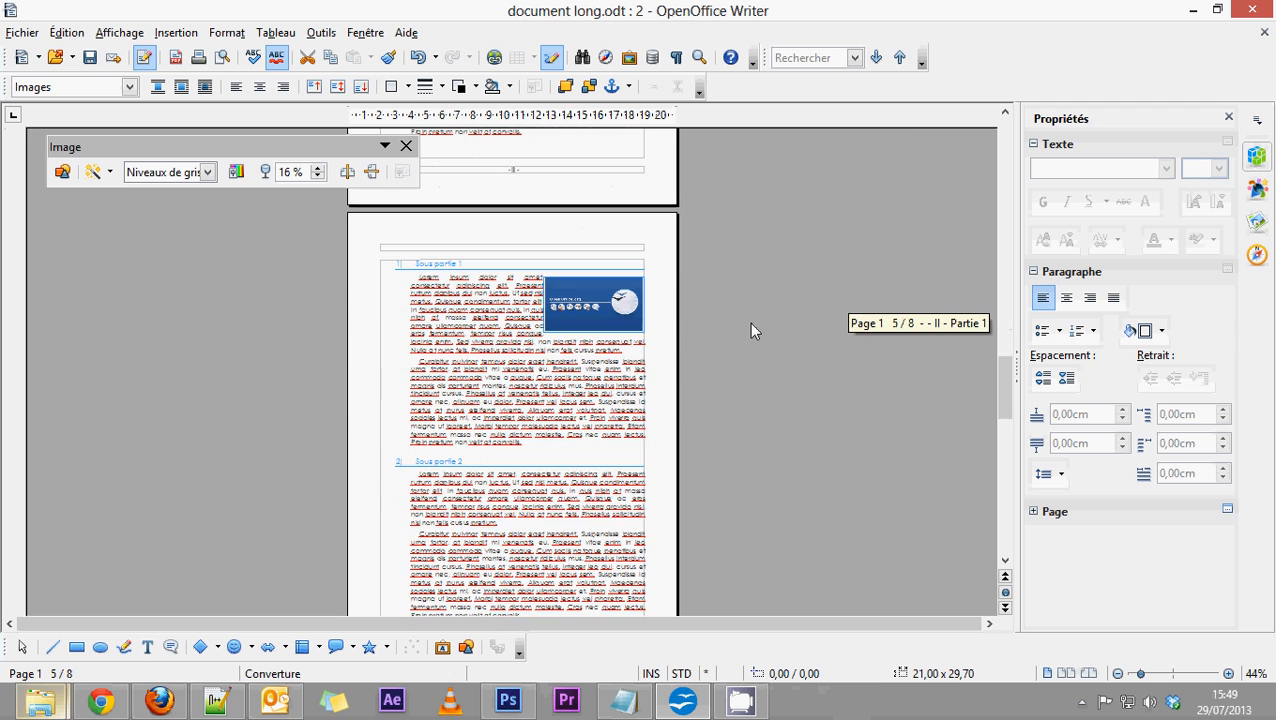
{"action": "scroll", "coordinate": [749, 322], "scroll_direction": "down", "scroll_amount": 6}
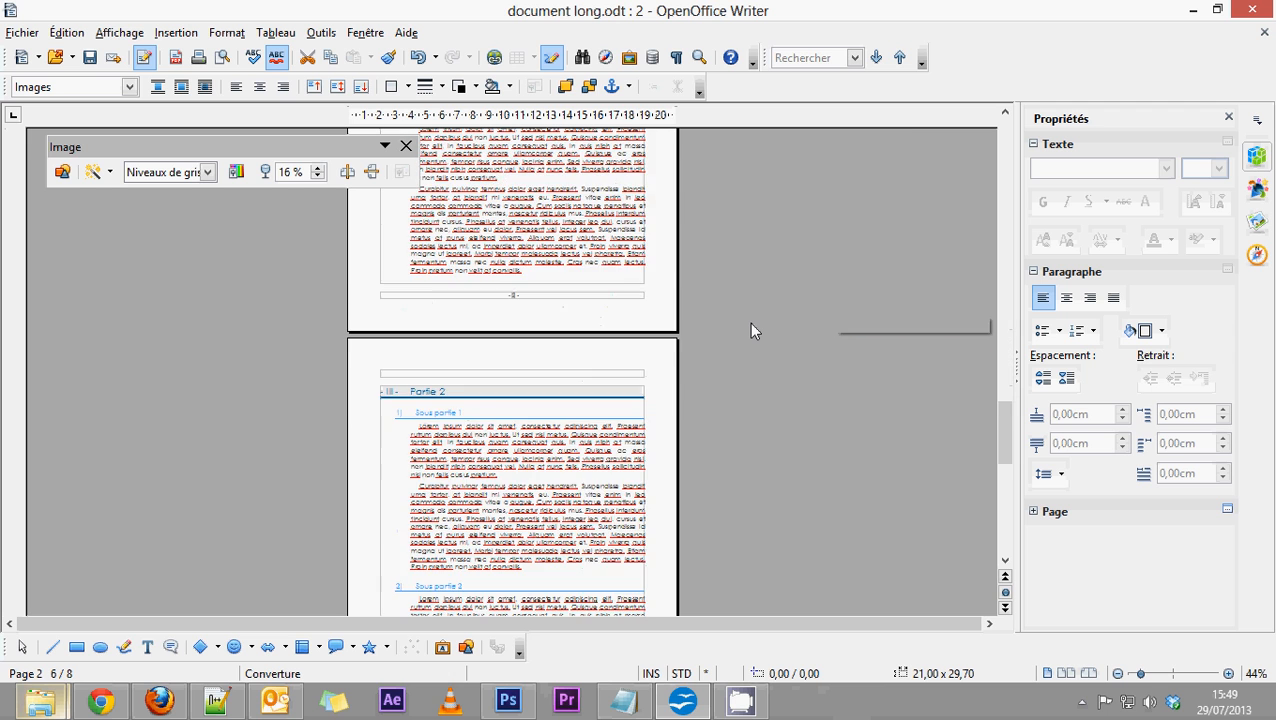
{"action": "scroll", "coordinate": [747, 314], "scroll_direction": "down", "scroll_amount": 6}
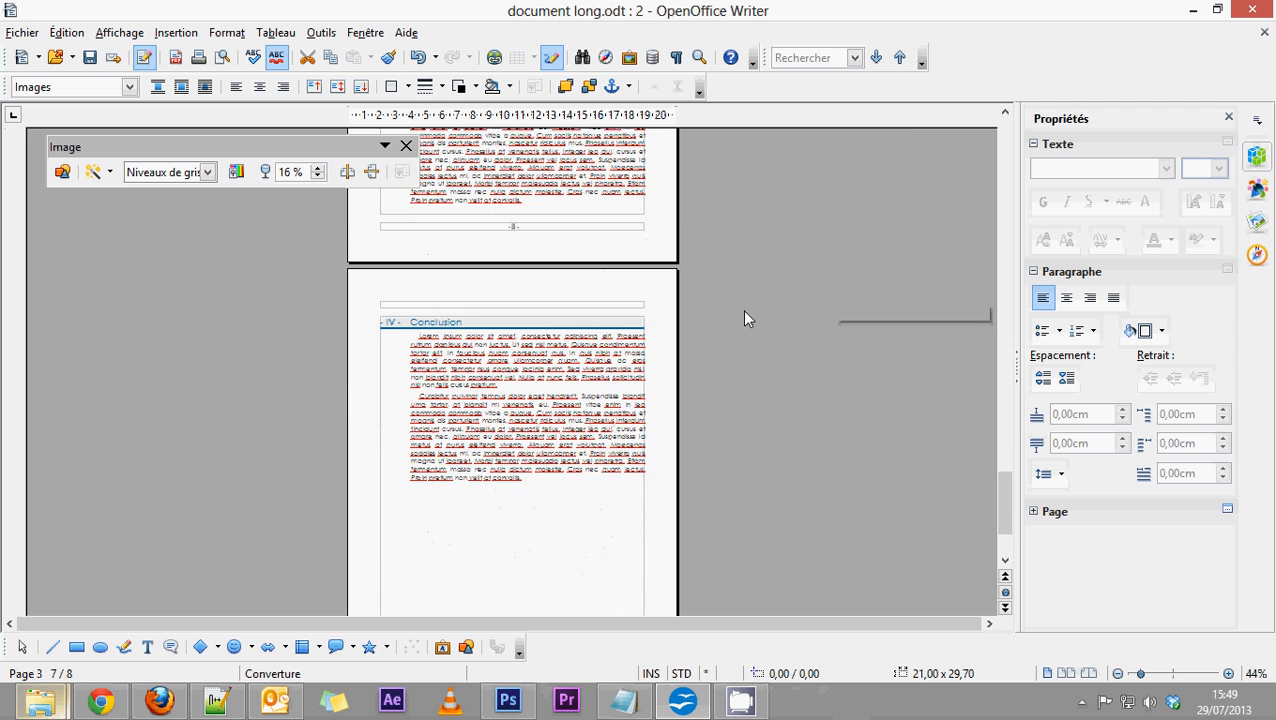
{"action": "scroll", "coordinate": [744, 318], "scroll_direction": "down", "scroll_amount": 2}
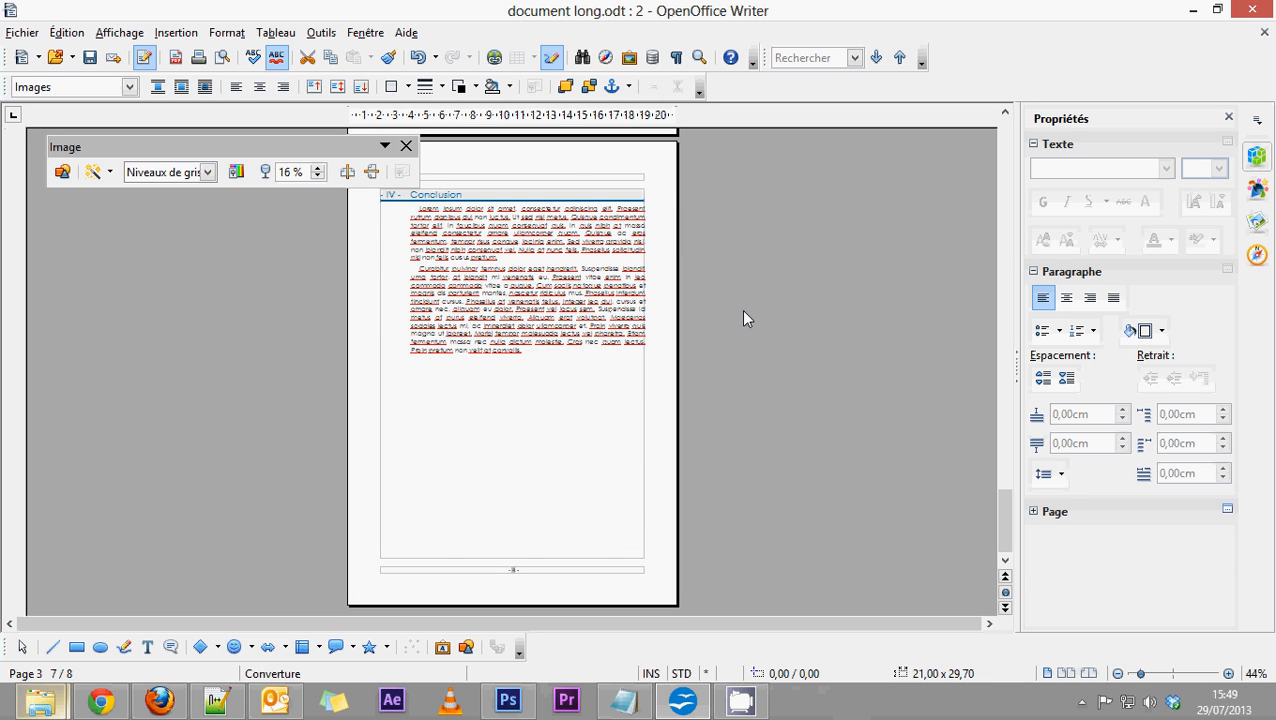
{"action": "scroll", "coordinate": [714, 301], "scroll_direction": "up", "scroll_amount": 6}
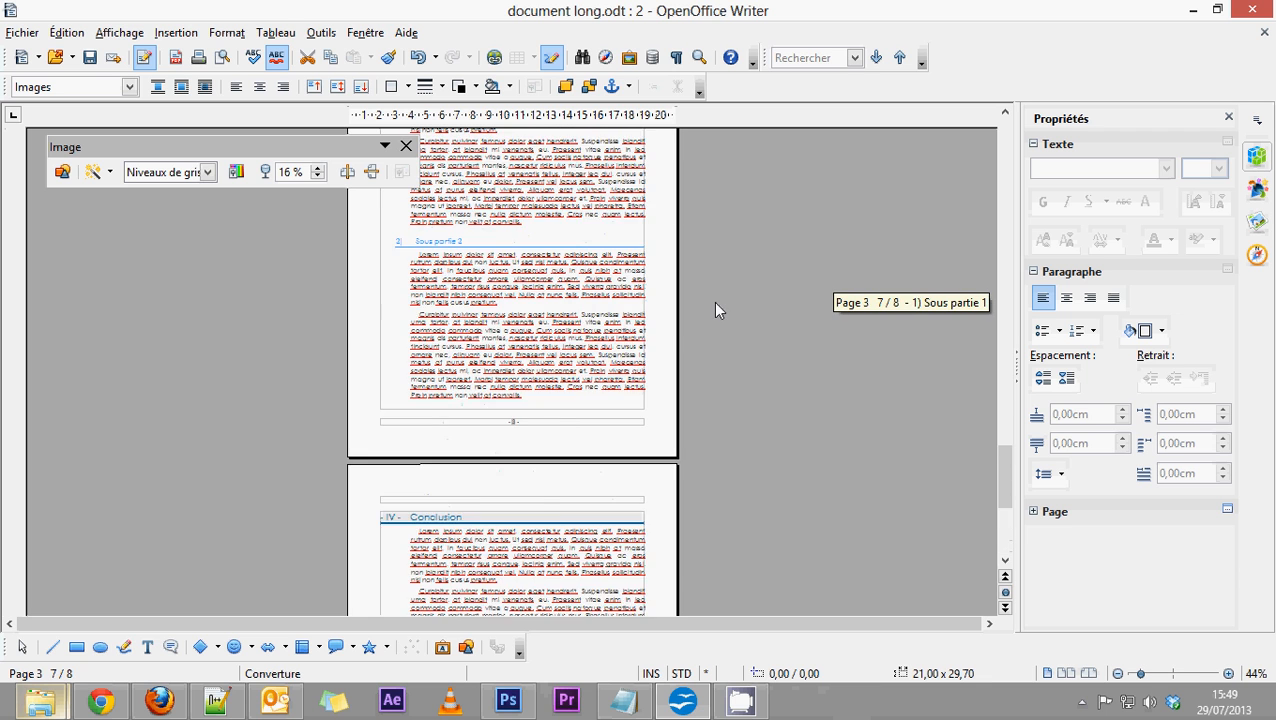
{"action": "left_click_drag", "start_coordinate": [998, 470], "coordinate": [1003, 150]}
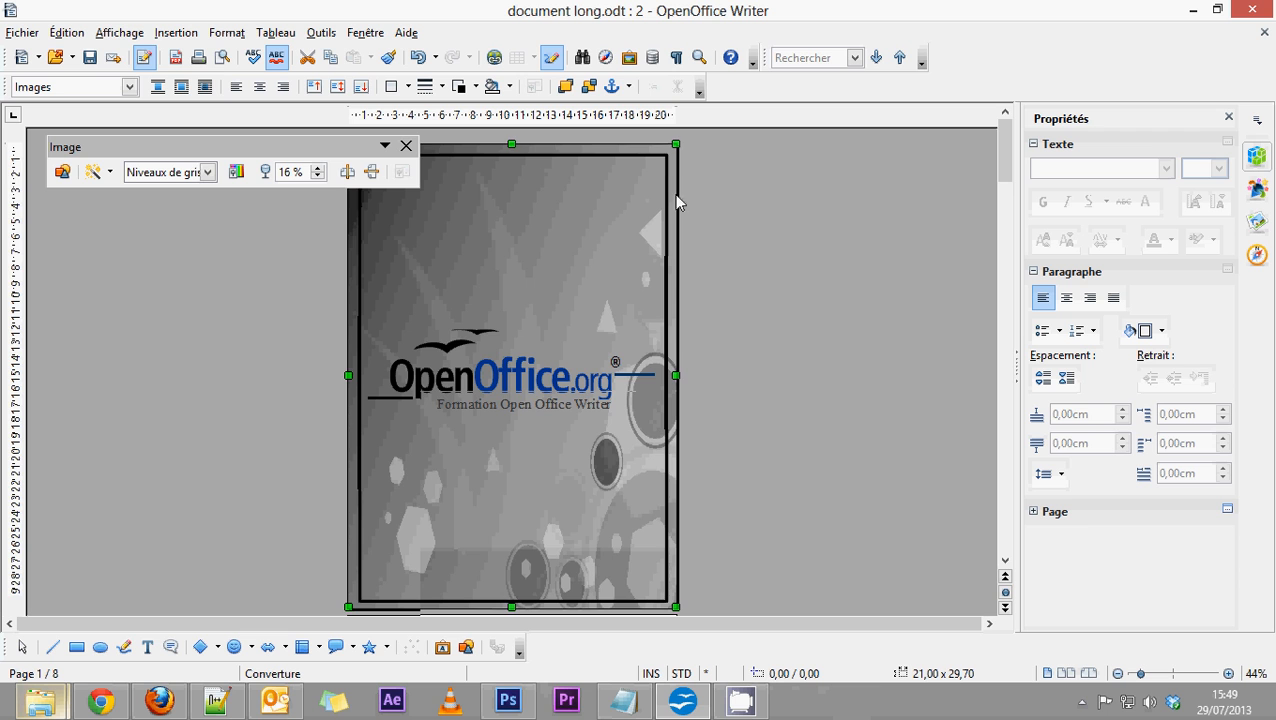
Insert an automatically numbered footnote after "Curabitur pulvinar" in the second paragraph of the Introduction section.
{"action": "scroll", "coordinate": [612, 265], "scroll_direction": "down", "scroll_amount": 5}
{"action": "scroll", "coordinate": [612, 300], "scroll_direction": "down", "scroll_amount": 10}
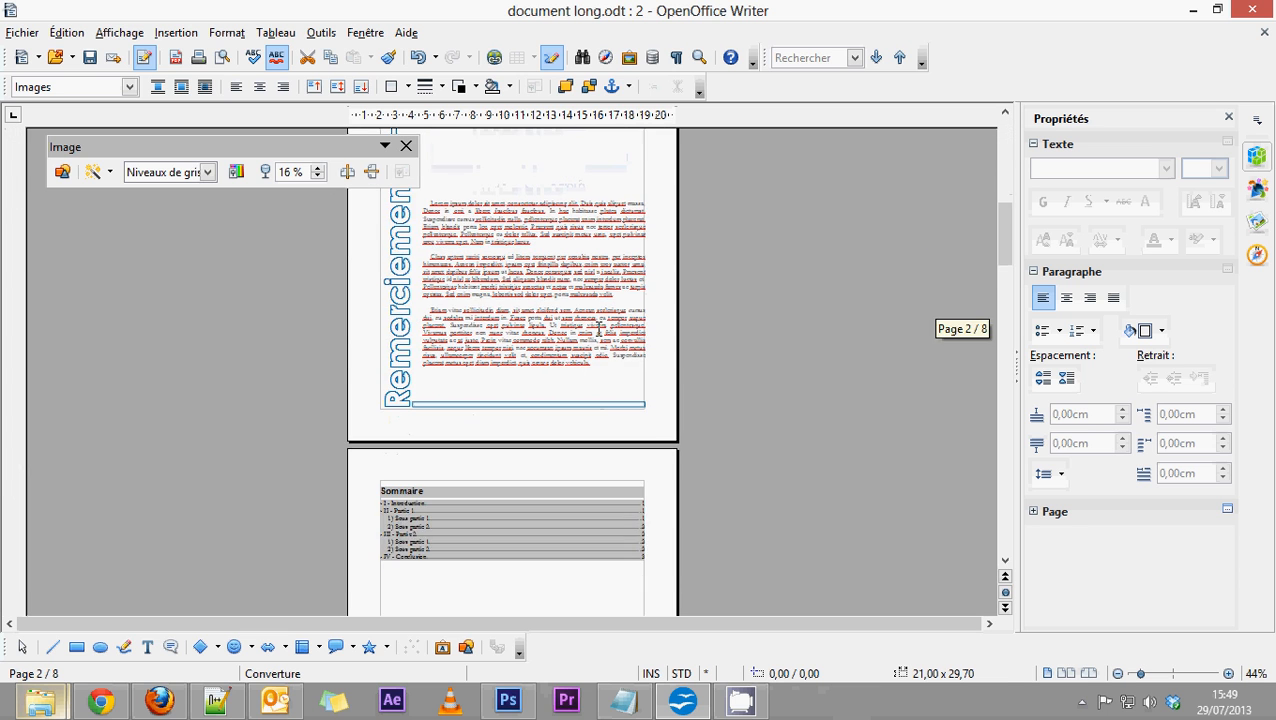
{"action": "scroll", "coordinate": [712, 378], "scroll_direction": "down", "scroll_amount": 6}
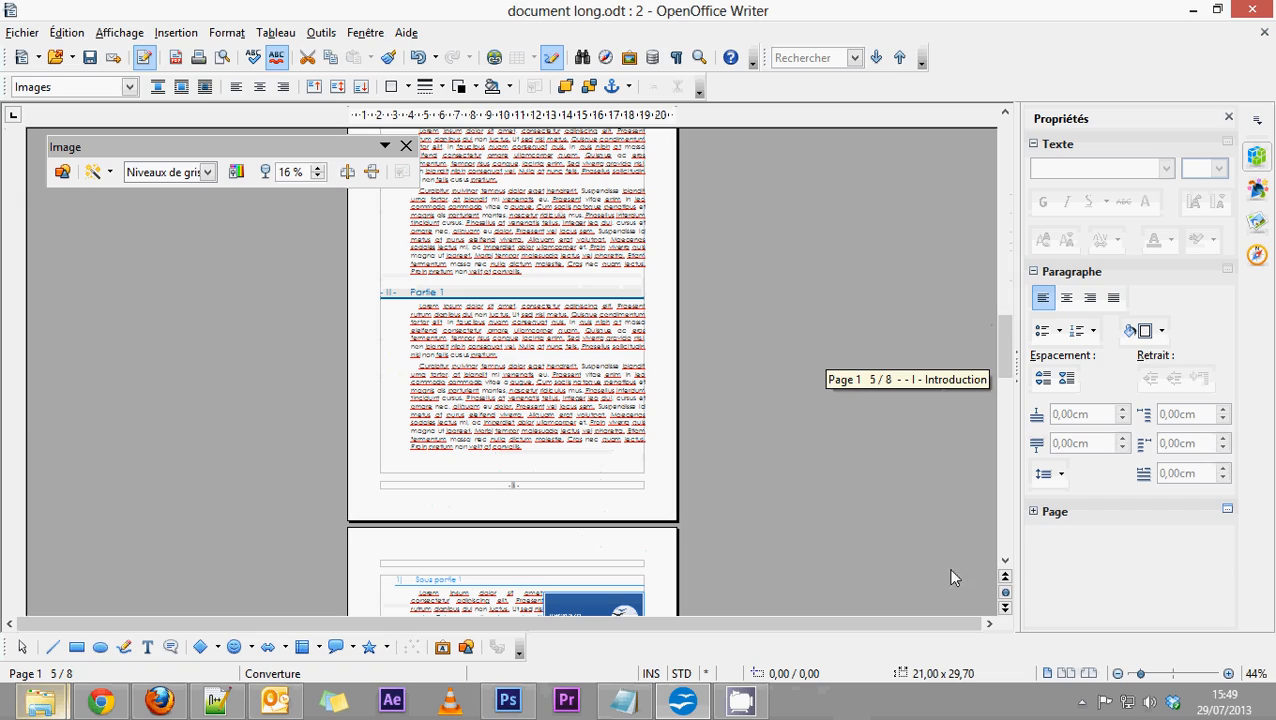
{"action": "left_click", "coordinate": [1228, 673]}
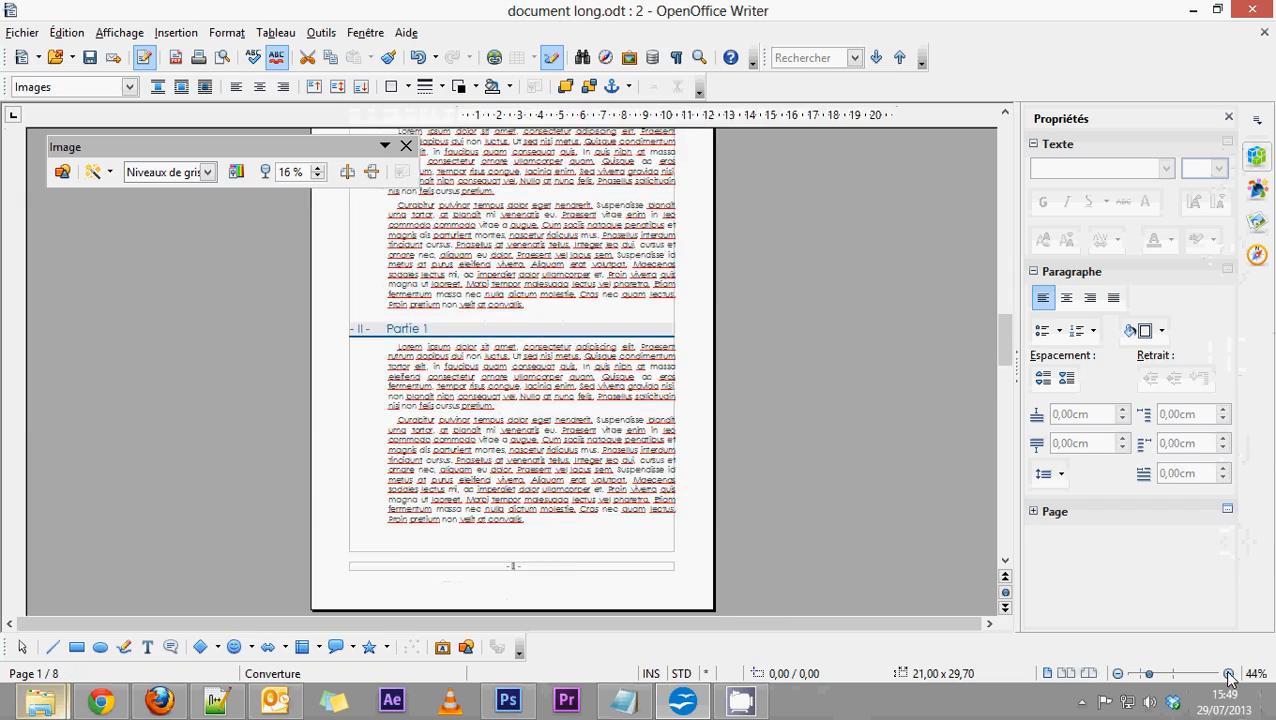
{"action": "left_click", "coordinate": [1228, 674]}
{"action": "left_click", "coordinate": [1228, 674]}
{"action": "left_click", "coordinate": [1228, 674]}
{"action": "double_click", "coordinate": [1228, 674]}
{"action": "double_click", "coordinate": [1228, 674]}
{"action": "double_click", "coordinate": [1228, 674]}
{"action": "left_click", "coordinate": [1228, 674]}
{"action": "left_click", "coordinate": [1228, 674]}
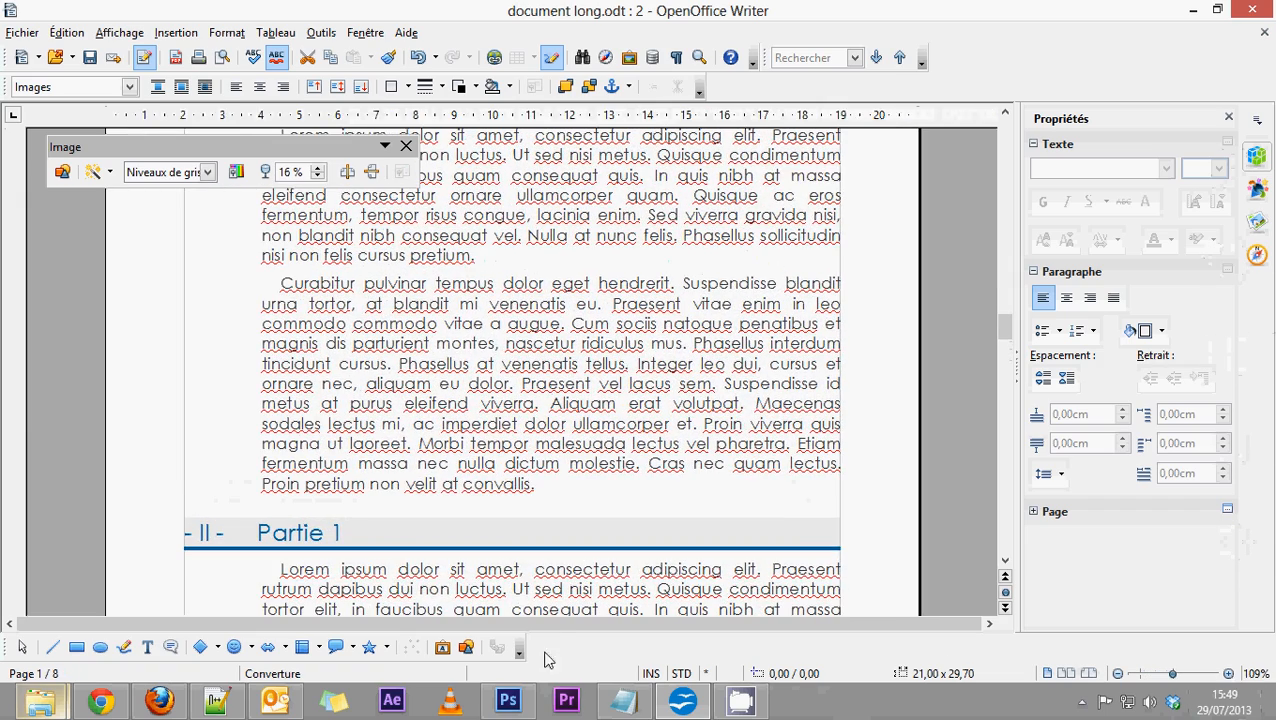
{"action": "mouse_move", "coordinate": [281, 283]}
{"action": "left_mouse_down"}
{"action": "mouse_move", "coordinate": [382, 286]}
{"action": "mouse_move", "coordinate": [278, 284]}
{"action": "left_mouse_up"}
{"action": "left_click", "coordinate": [420, 284]}
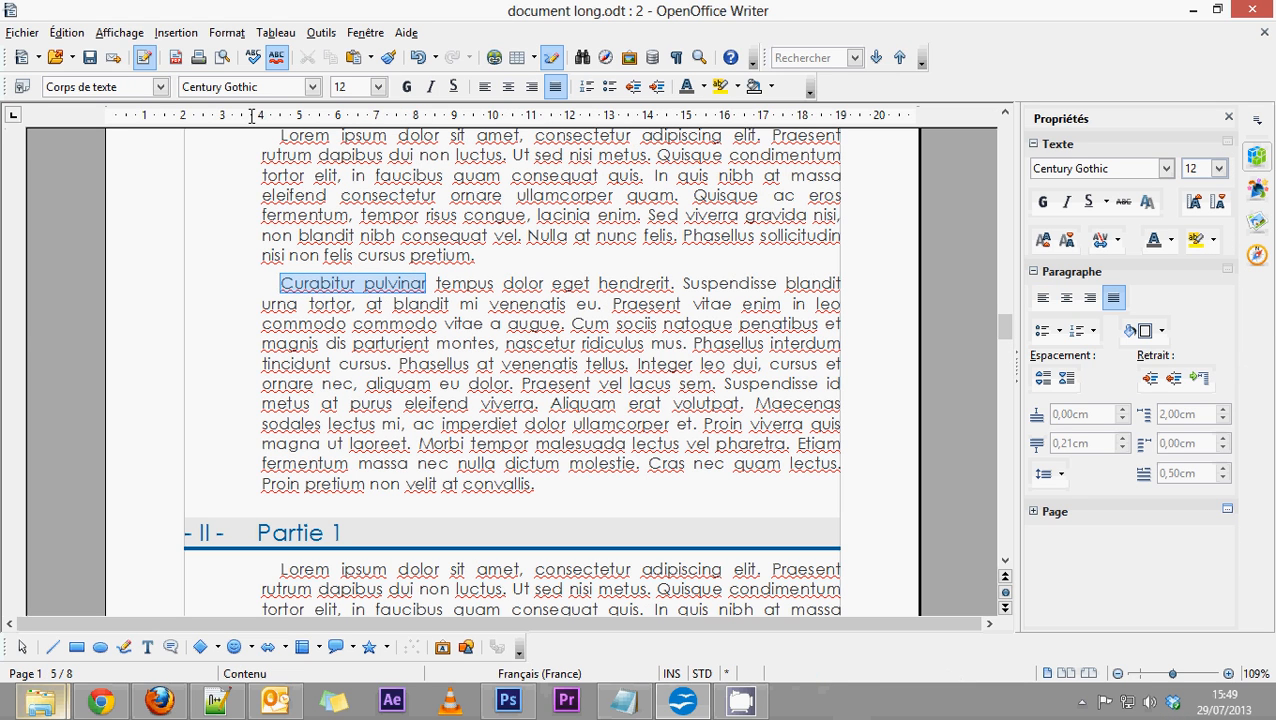
{"action": "left_click", "coordinate": [175, 32]}
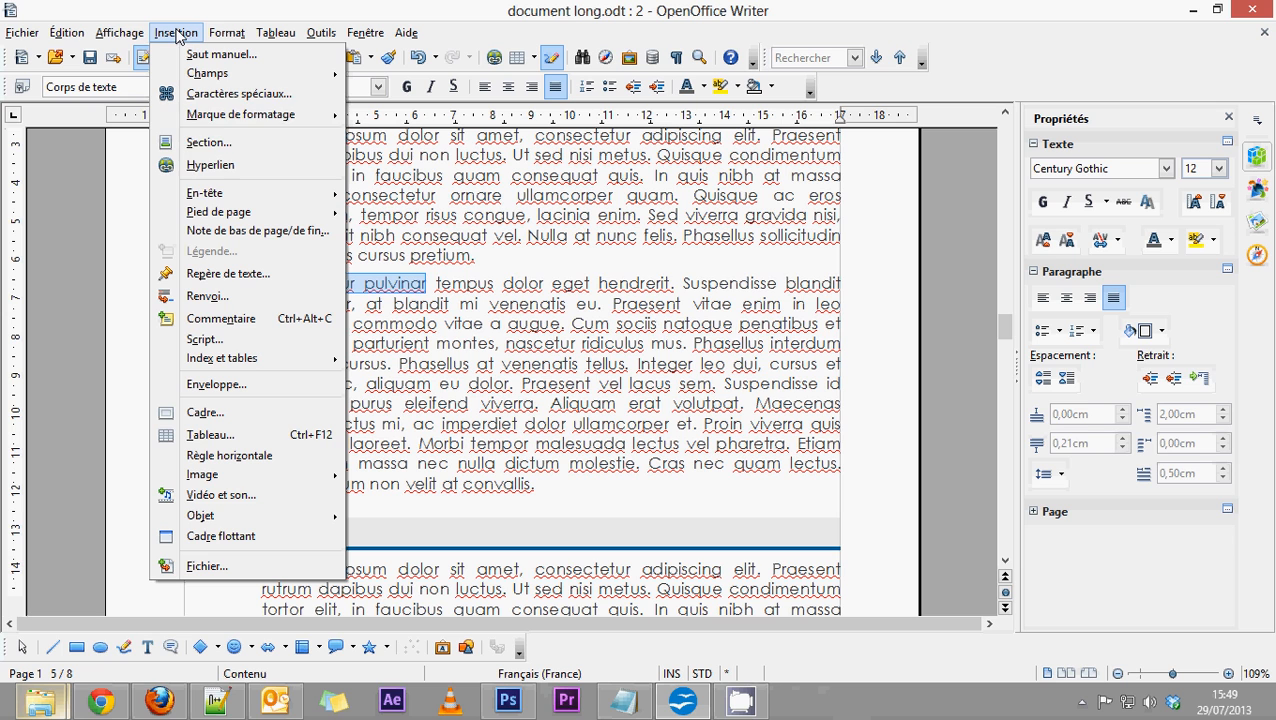
{"action": "left_click", "coordinate": [231, 231]}
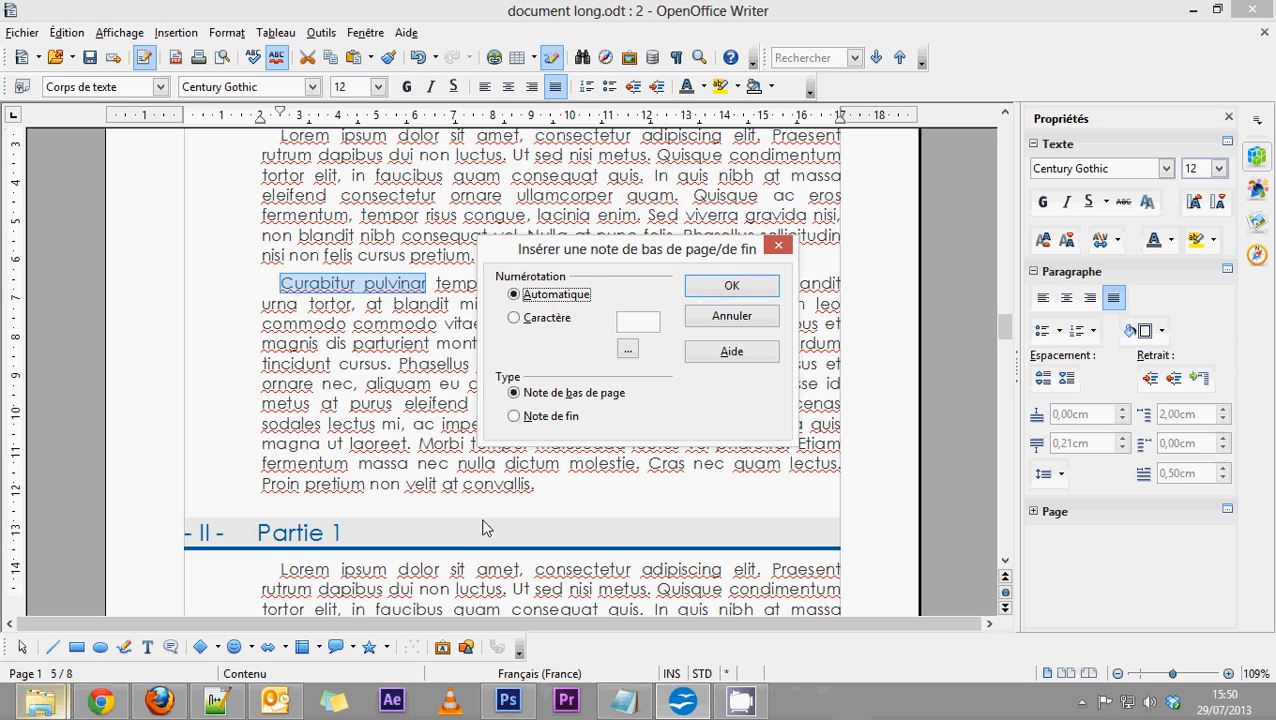
{"action": "left_click", "coordinate": [726, 288]}
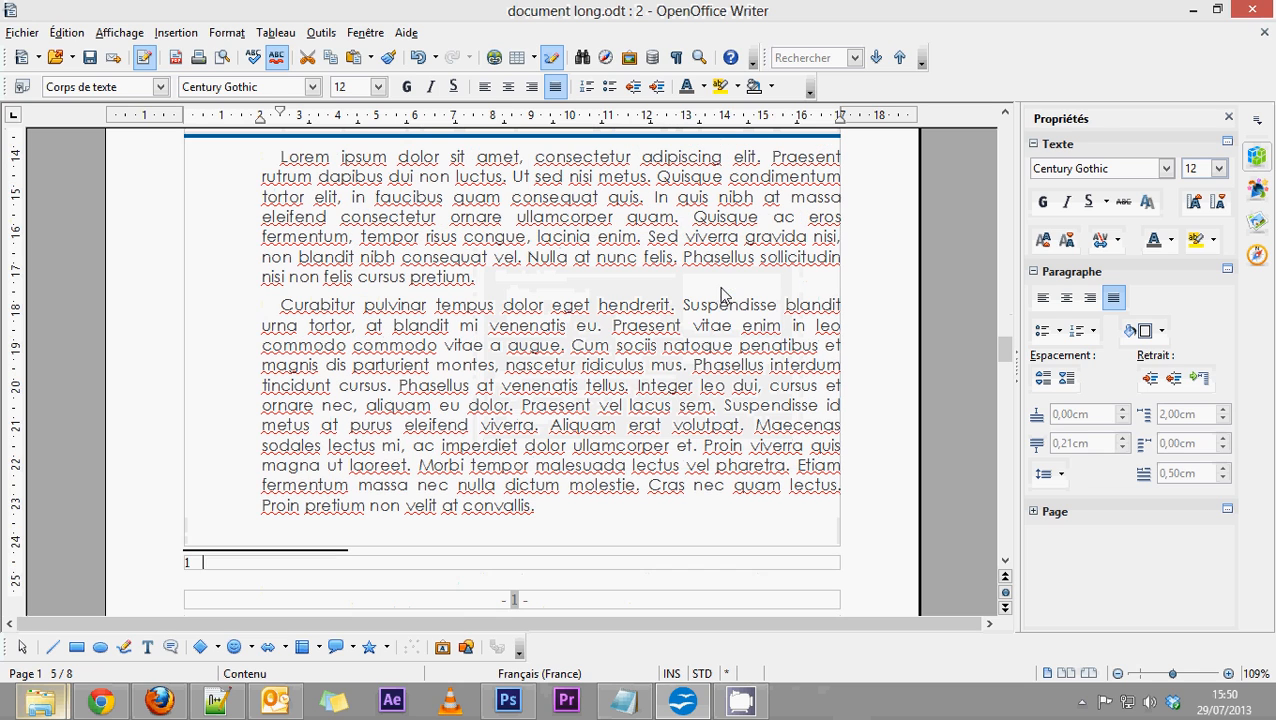
Enter "Explication..." as the footnote's text and put the cursor back in the body text.
{"action": "scroll", "coordinate": [487, 412], "scroll_direction": "down", "scroll_amount": 2}
{"action": "scroll", "coordinate": [487, 412], "scroll_direction": "up", "scroll_amount": 3}
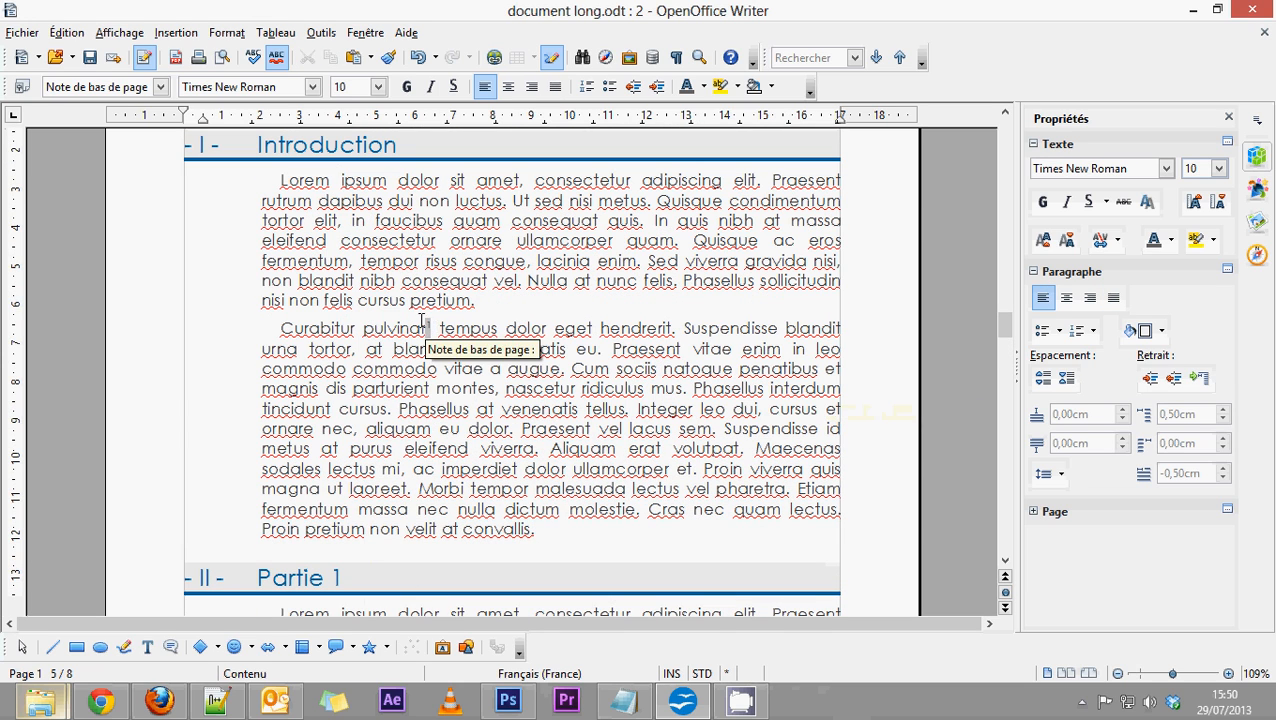
{"action": "scroll", "coordinate": [421, 336], "scroll_direction": "down", "scroll_amount": 3}
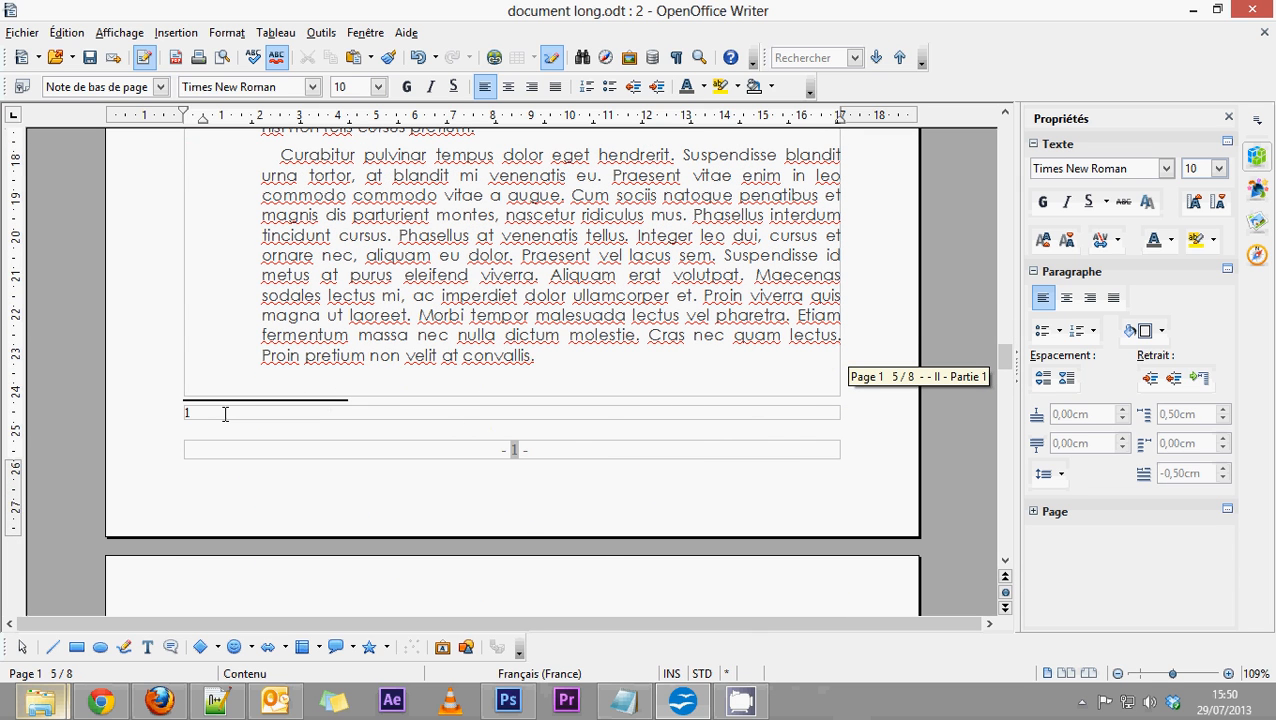
{"action": "type", "text": "Explication..."}
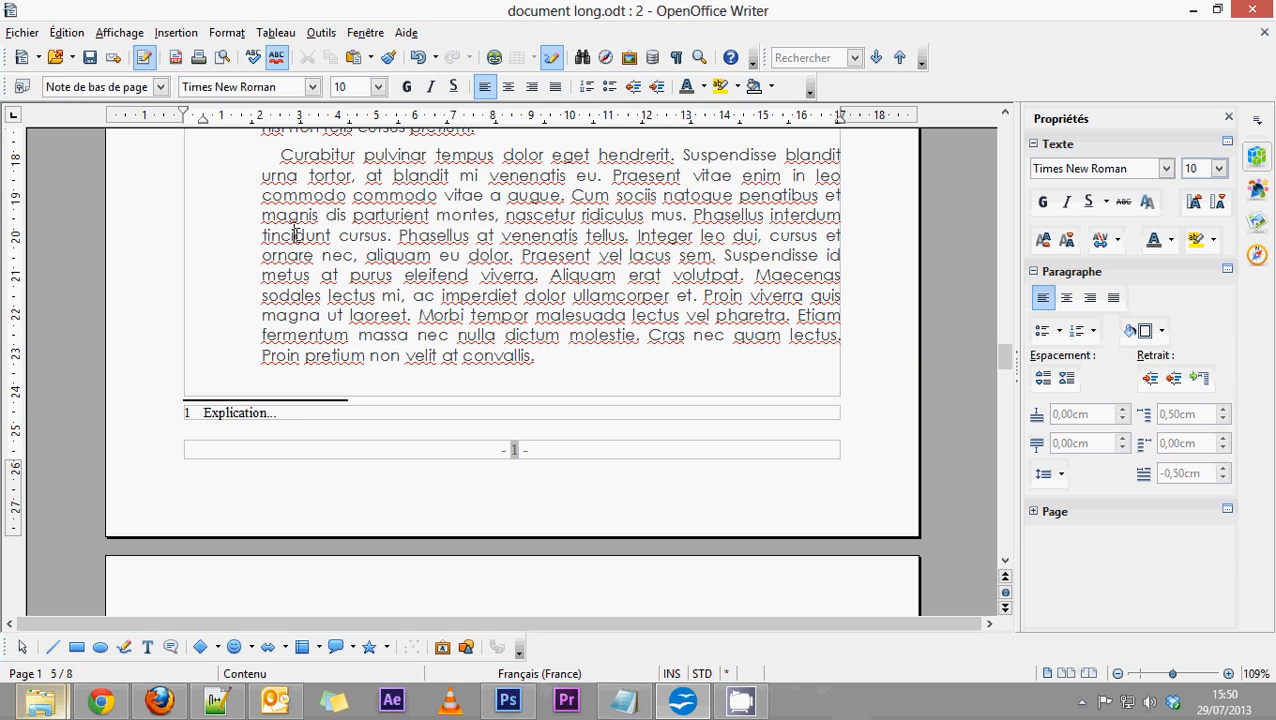
{"action": "left_click", "coordinate": [295, 234]}
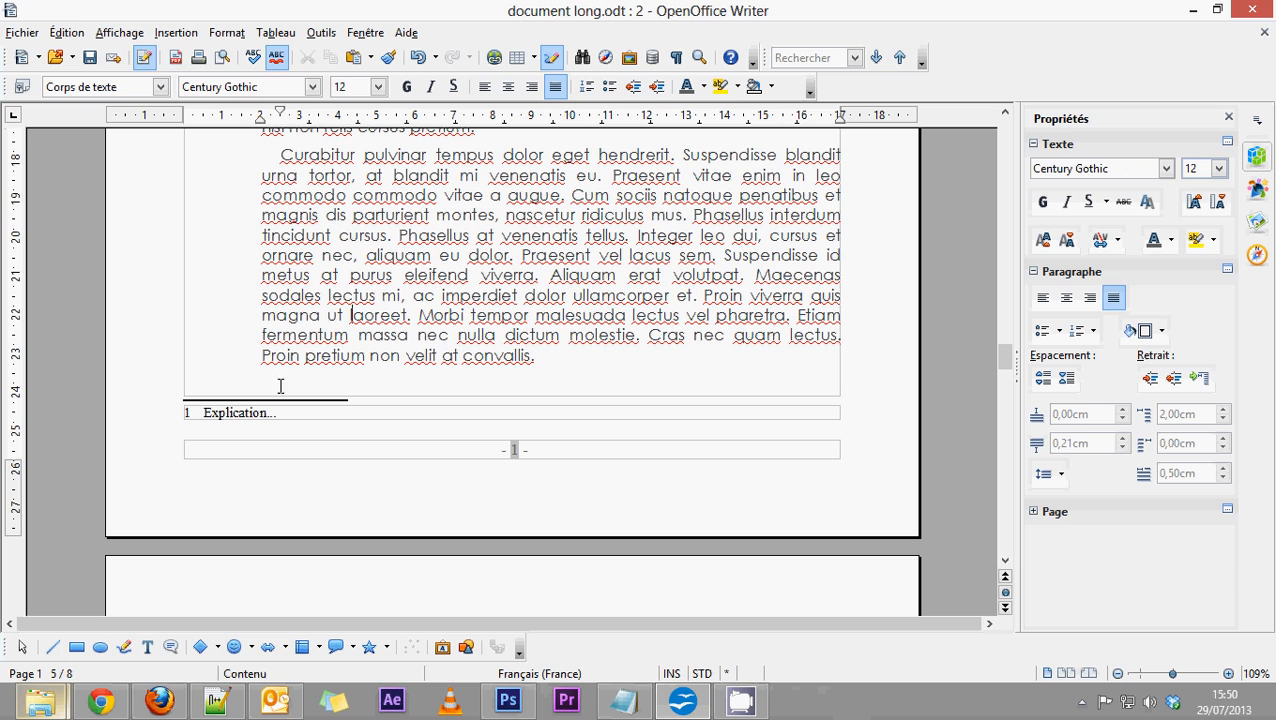
{"action": "scroll", "coordinate": [613, 404], "scroll_direction": "up", "scroll_amount": 4}
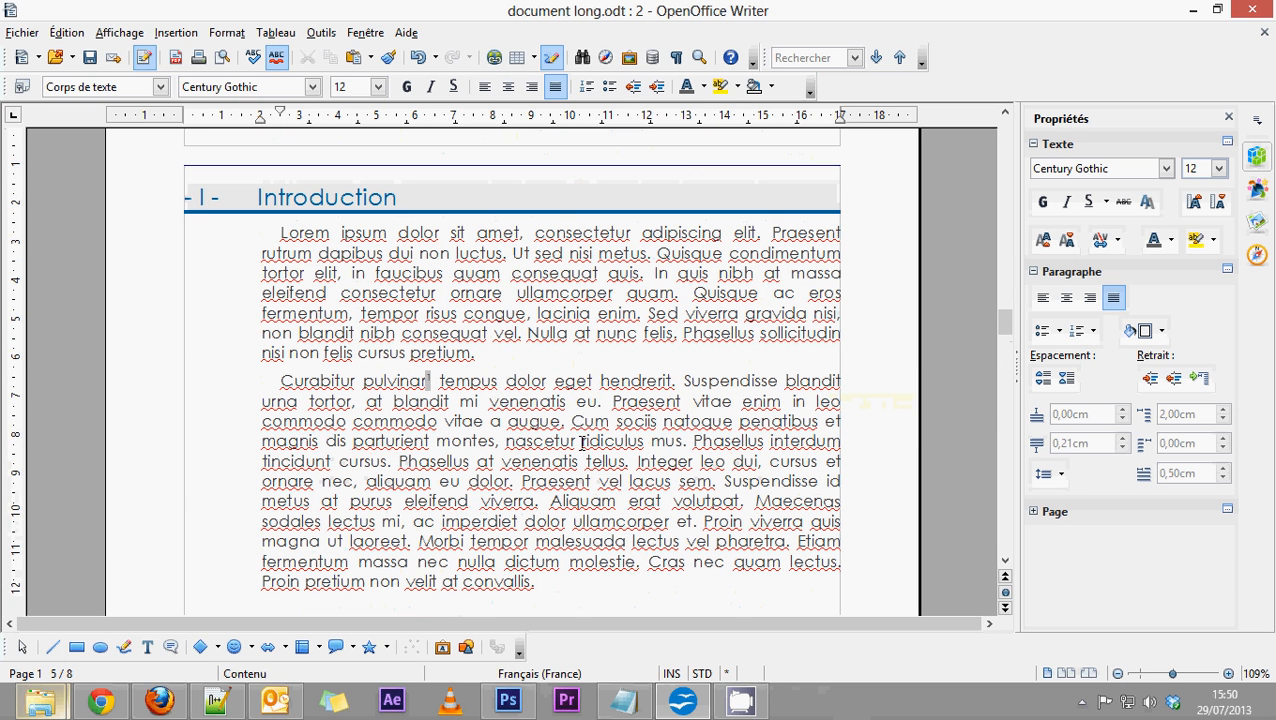
Insert an automatically numbered footnote at "ridiculus mus." in the second paragraph of the Introduction section.
{"action": "left_click_drag", "start_coordinate": [582, 441], "coordinate": [684, 443]}
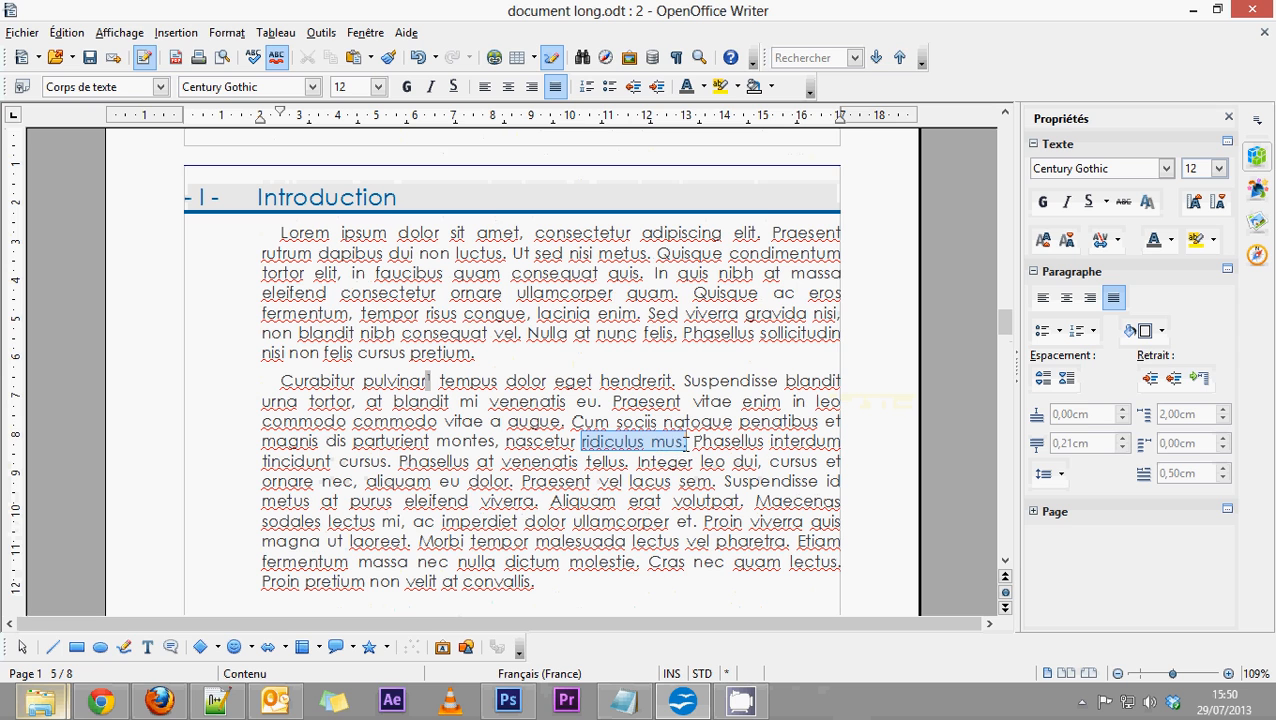
{"action": "left_click", "coordinate": [175, 32]}
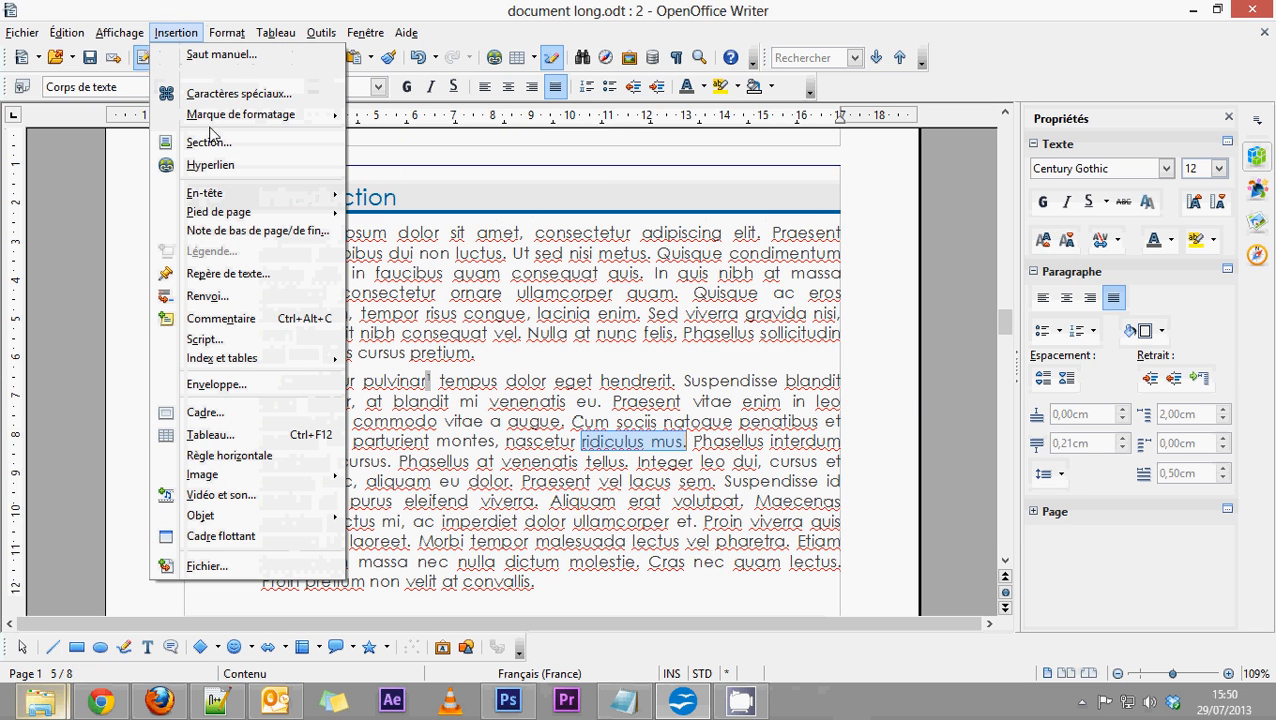
{"action": "left_click", "coordinate": [256, 232]}
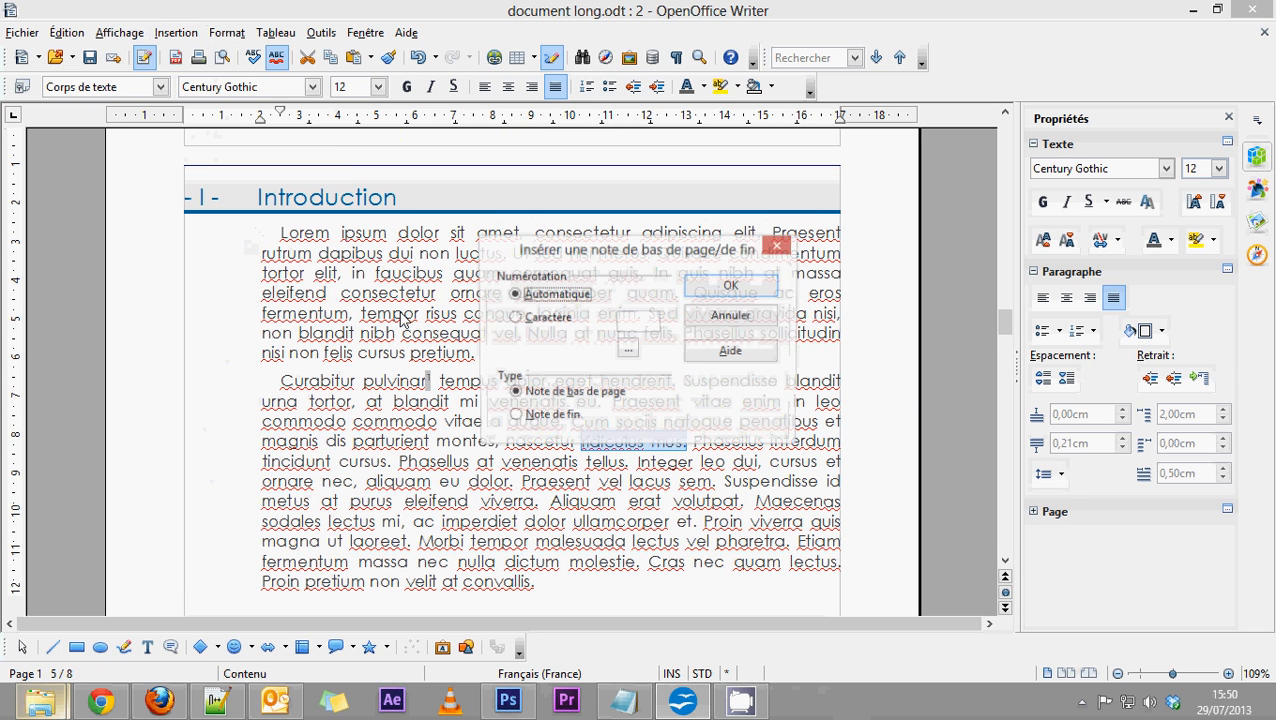
{"action": "left_click", "coordinate": [732, 286]}
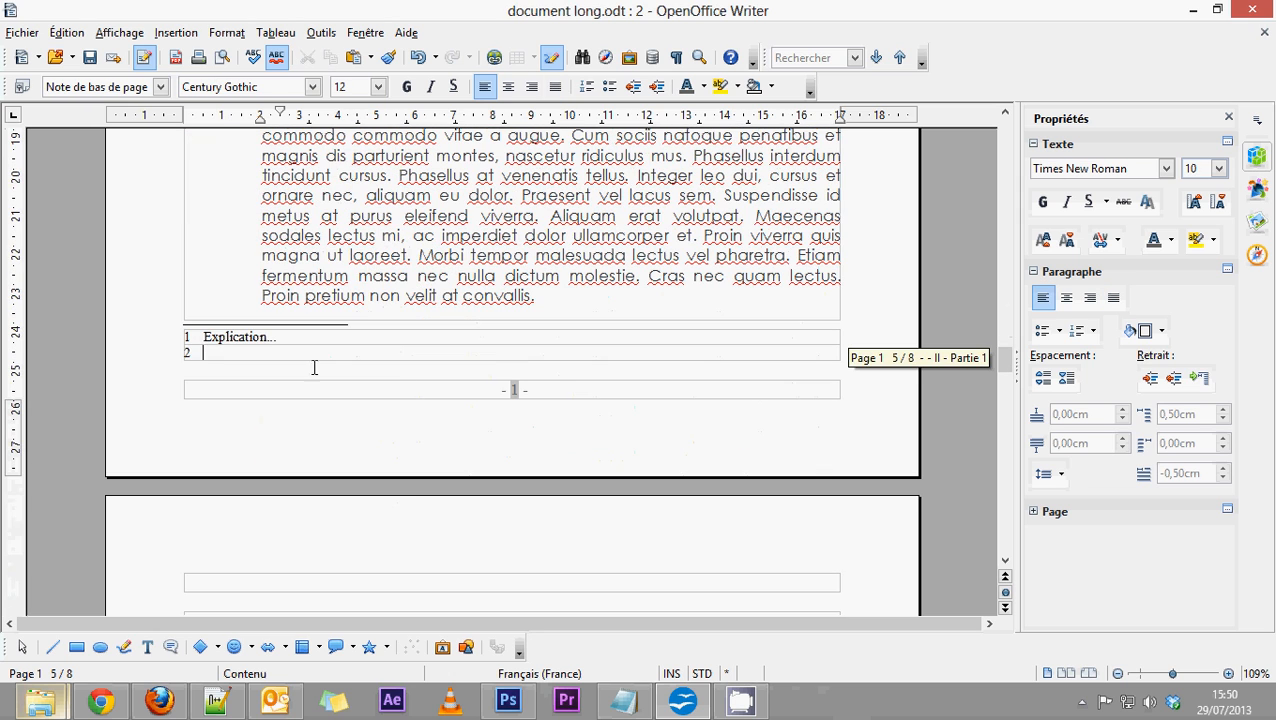
Enter "Etc...." as the second footnote's text and return the cursor to the body text above.
{"action": "type", "text": "ET"}
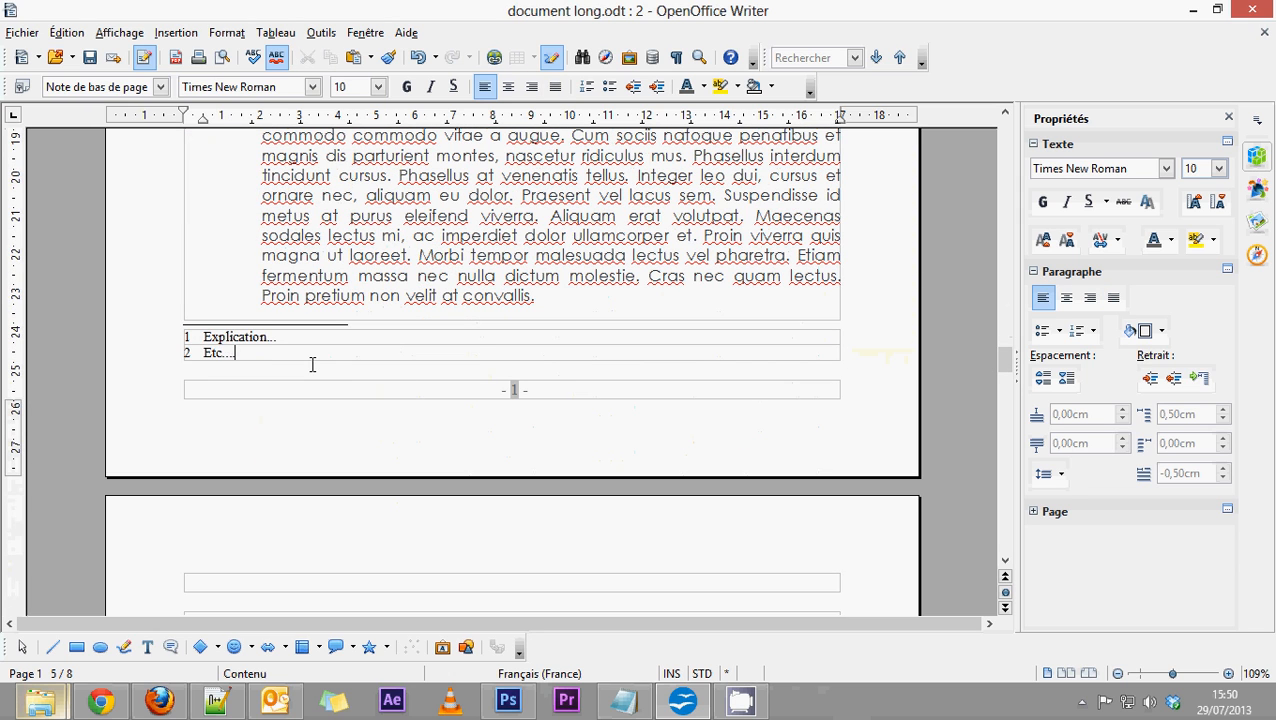
{"action": "type", "text": "."}
{"action": "left_click", "coordinate": [383, 255]}
Look through the document again, from the cover page past the table of contents and footnotes to the last subsection on page 3.
{"action": "scroll", "coordinate": [400, 230], "scroll_direction": "up", "scroll_amount": 8}
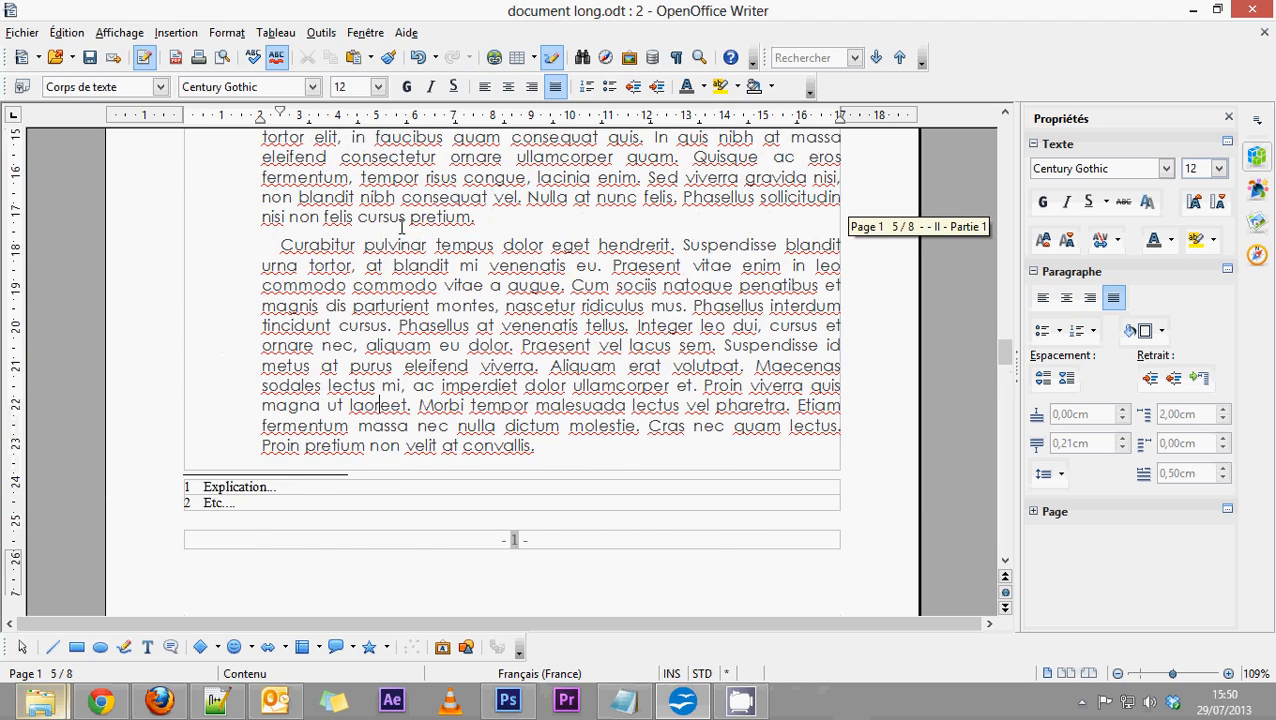
{"action": "scroll", "coordinate": [401, 227], "scroll_direction": "up", "scroll_amount": 20}
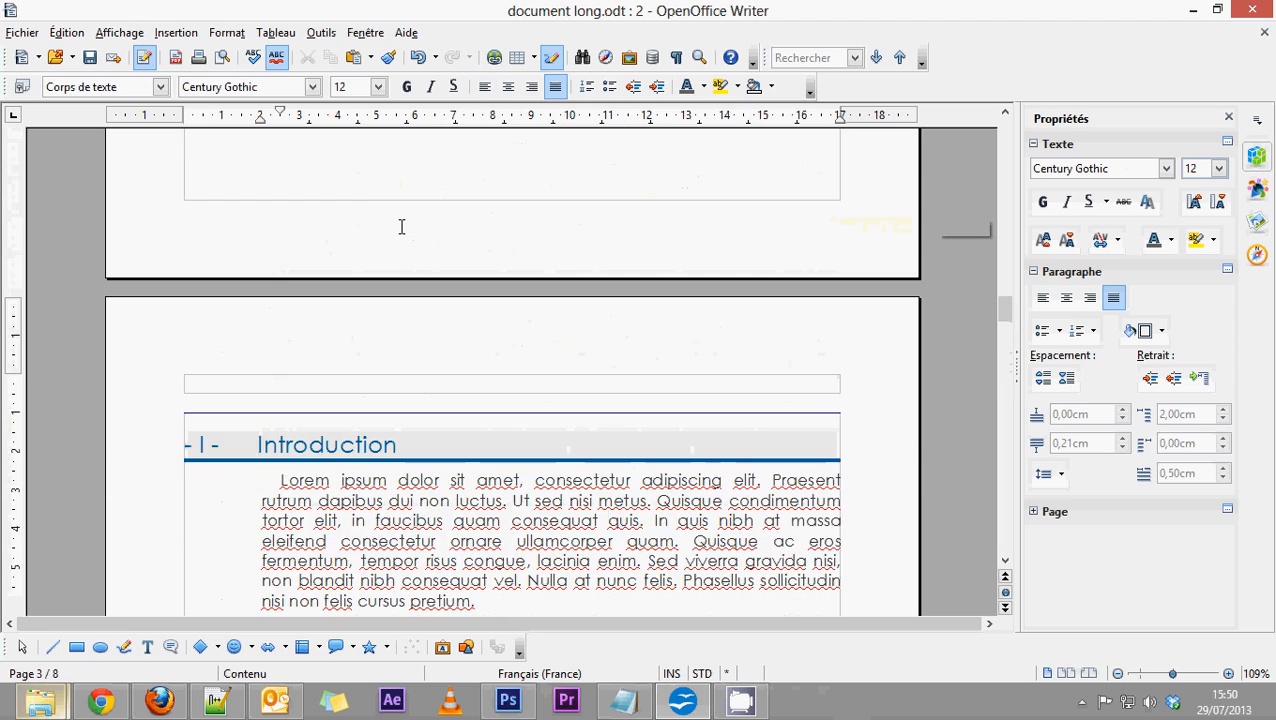
{"action": "scroll", "coordinate": [401, 227], "scroll_direction": "up", "scroll_amount": 20}
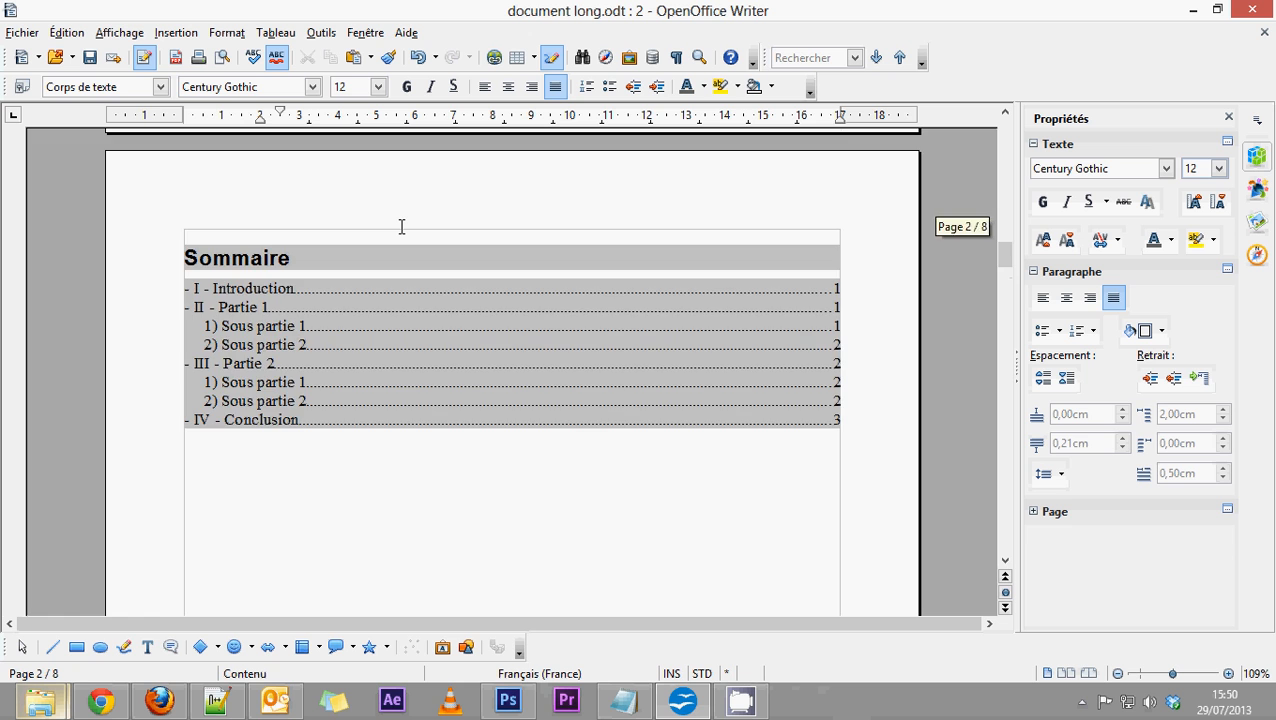
{"action": "scroll", "coordinate": [401, 227], "scroll_direction": "up", "scroll_amount": 15}
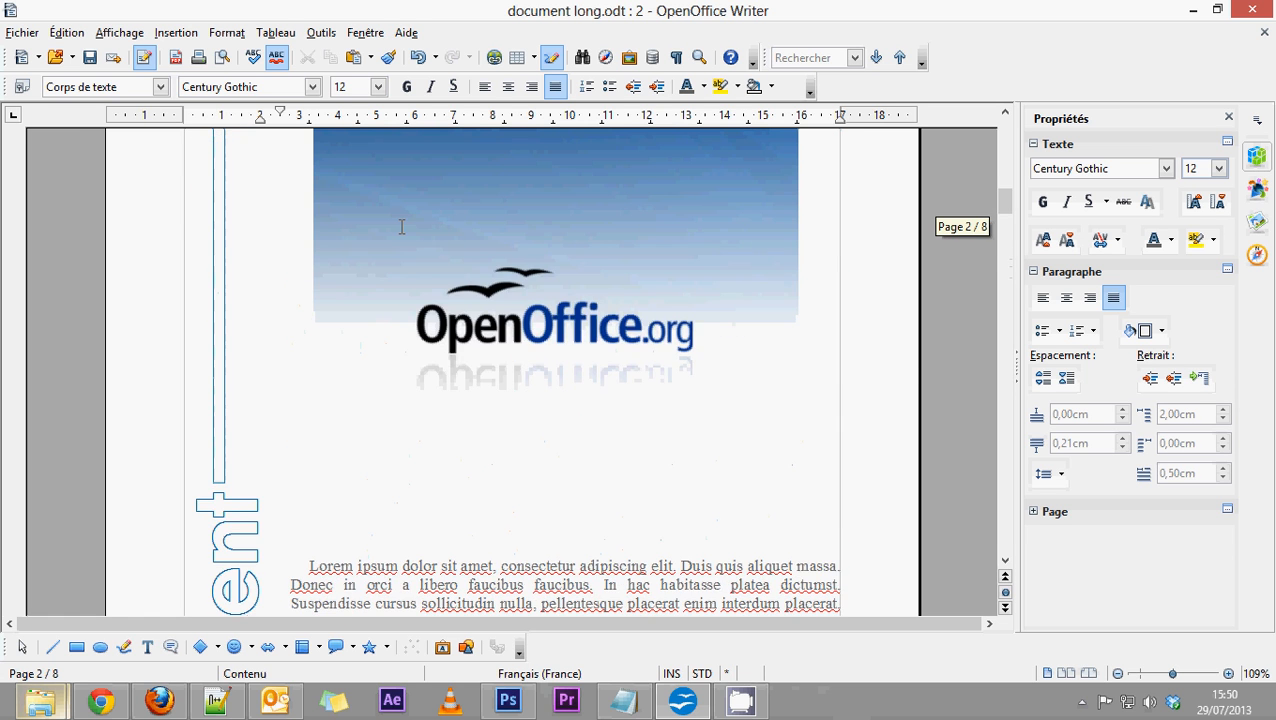
{"action": "scroll", "coordinate": [401, 227], "scroll_direction": "up", "scroll_amount": 5}
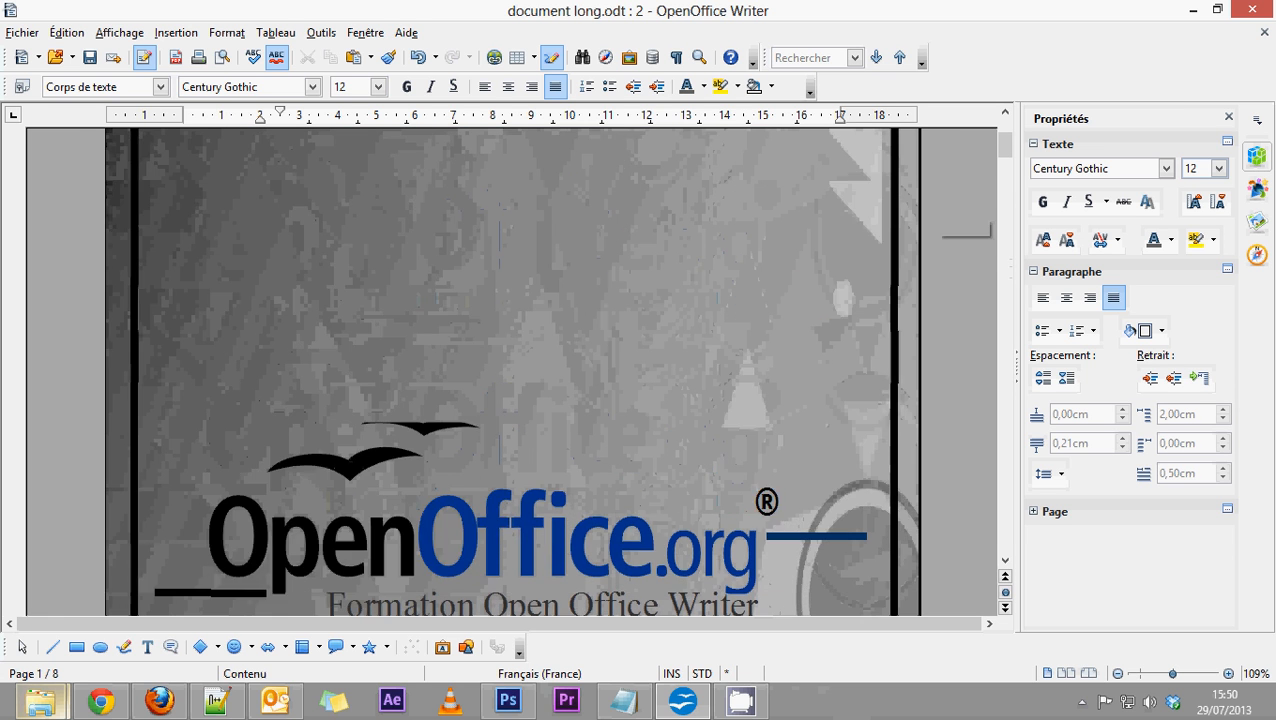
{"action": "scroll", "coordinate": [401, 227], "scroll_direction": "down", "scroll_amount": 20}
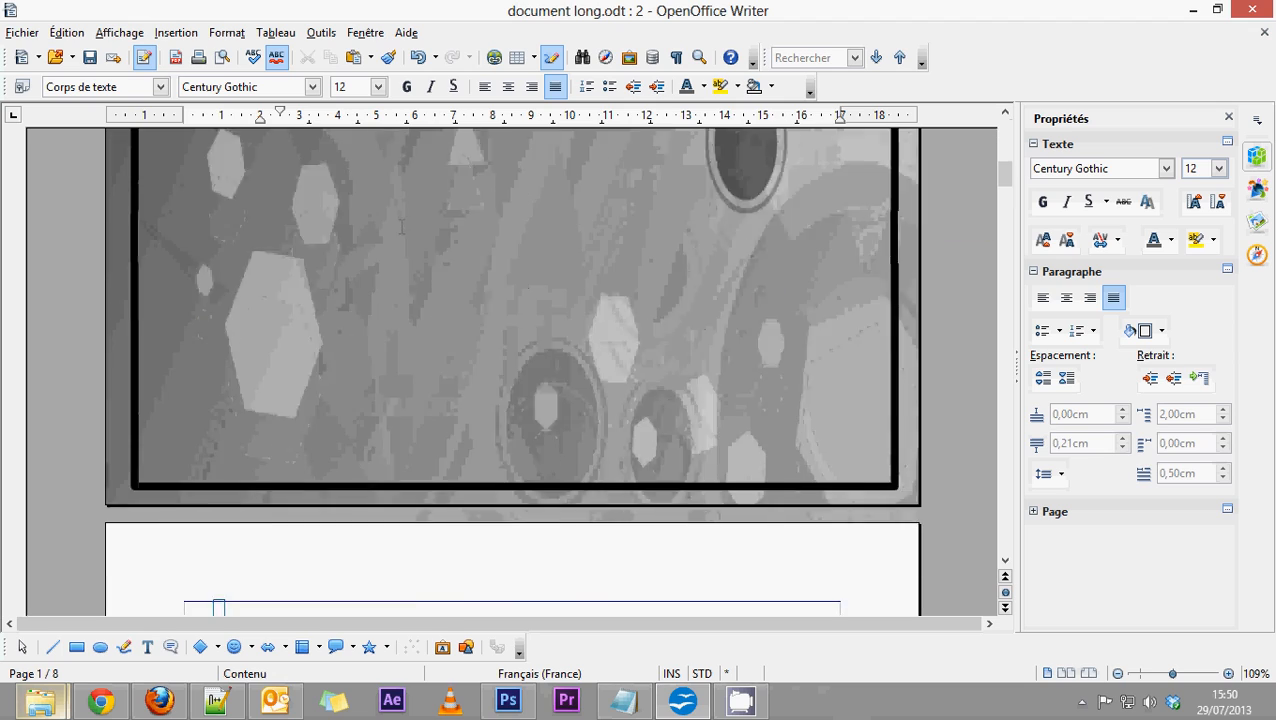
{"action": "scroll", "coordinate": [401, 227], "scroll_direction": "down", "scroll_amount": 15}
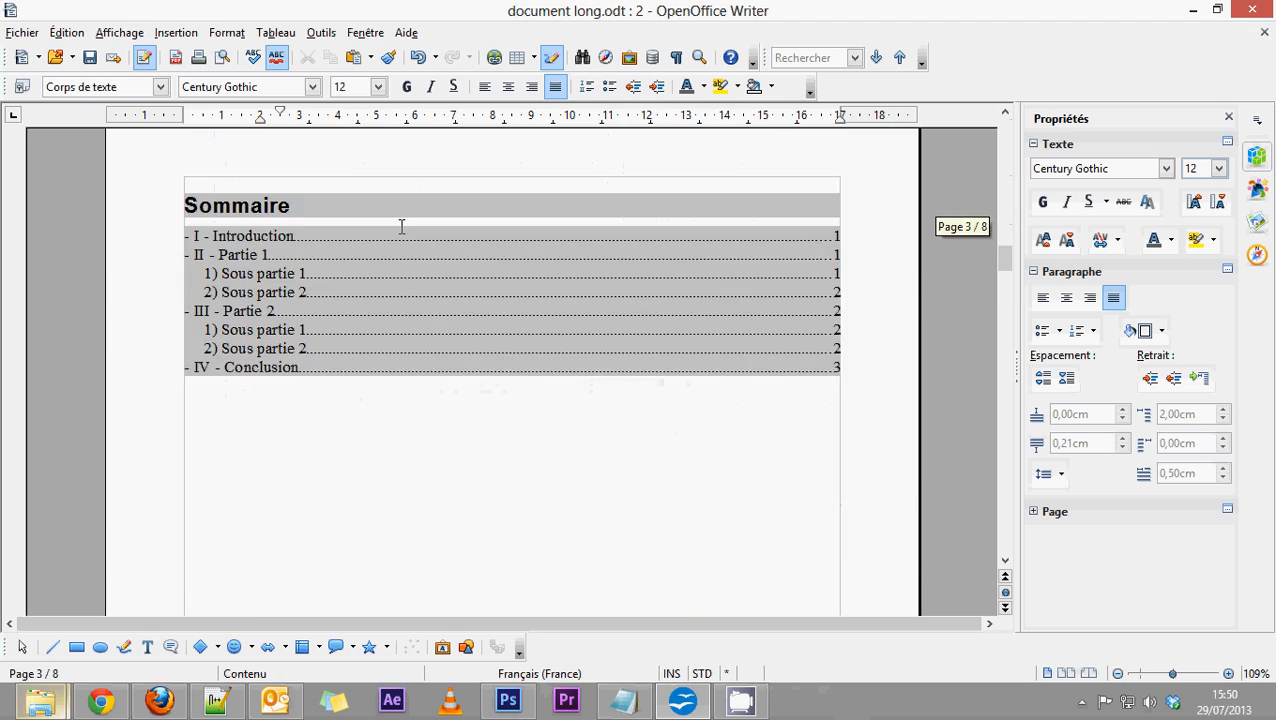
{"action": "scroll", "coordinate": [401, 227], "scroll_direction": "down", "scroll_amount": 20}
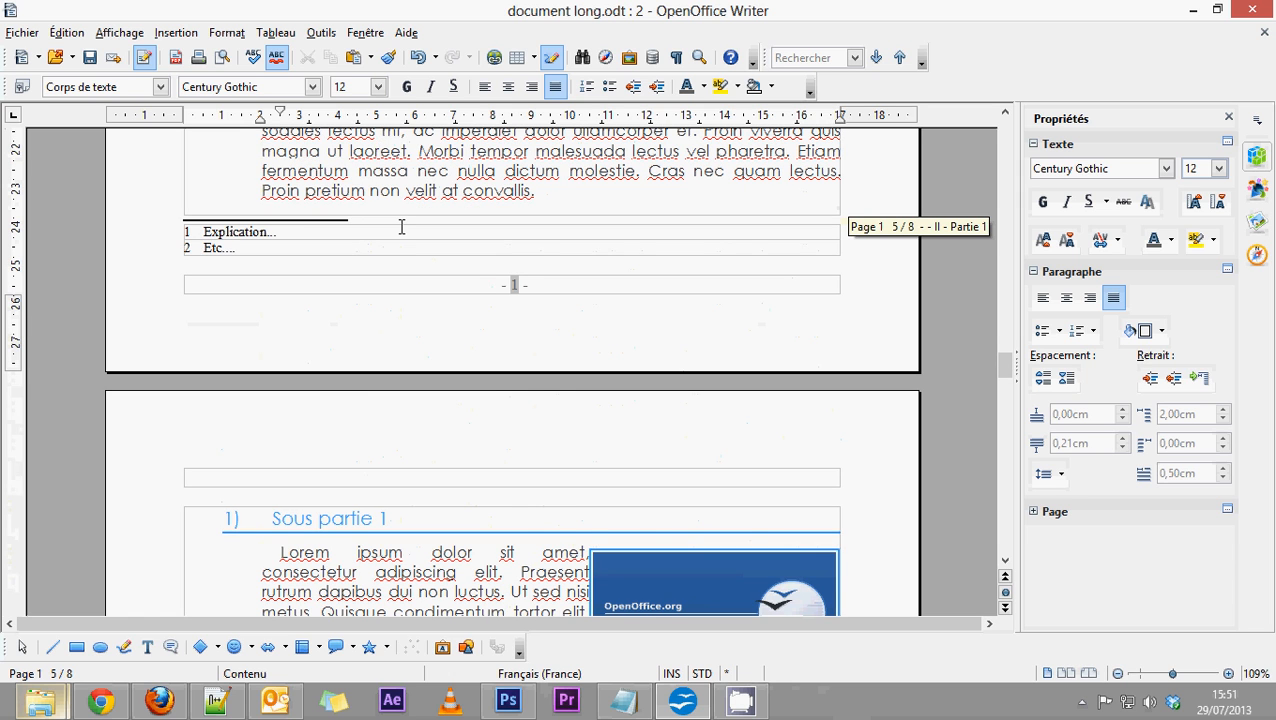
{"action": "scroll", "coordinate": [401, 227], "scroll_direction": "down", "scroll_amount": 7}
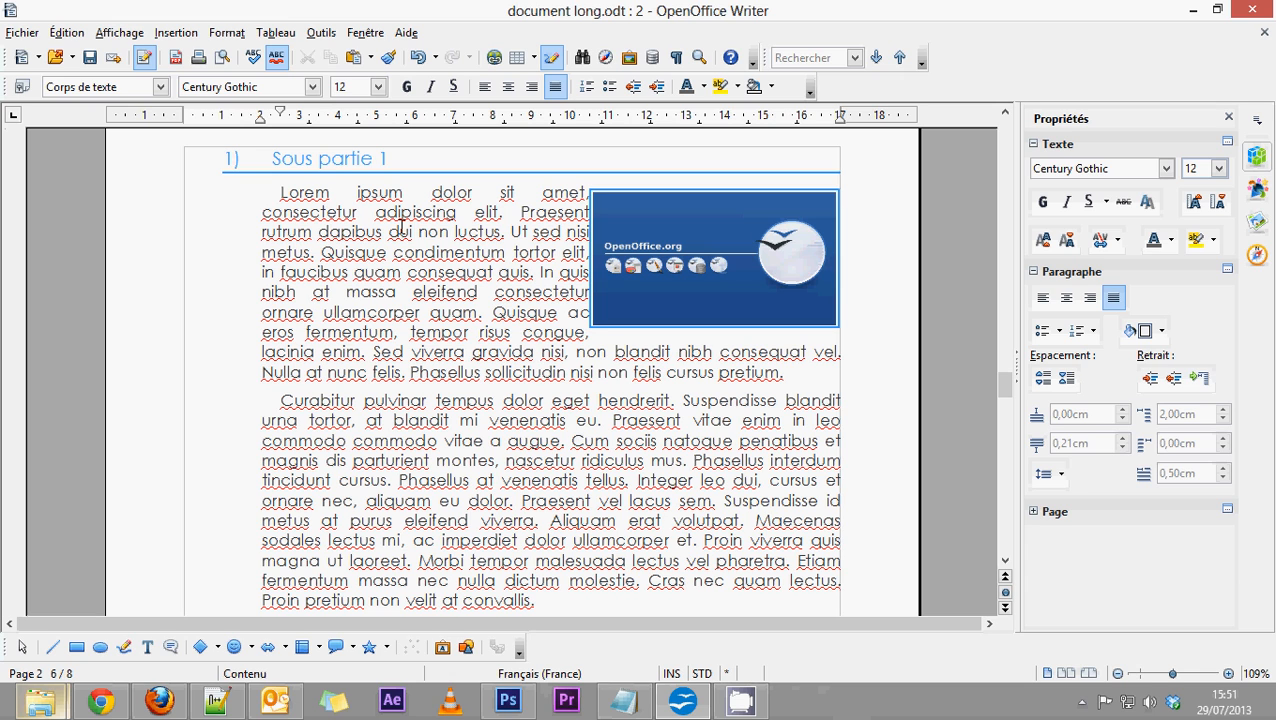
{"action": "scroll", "coordinate": [401, 228], "scroll_direction": "down", "scroll_amount": 15}
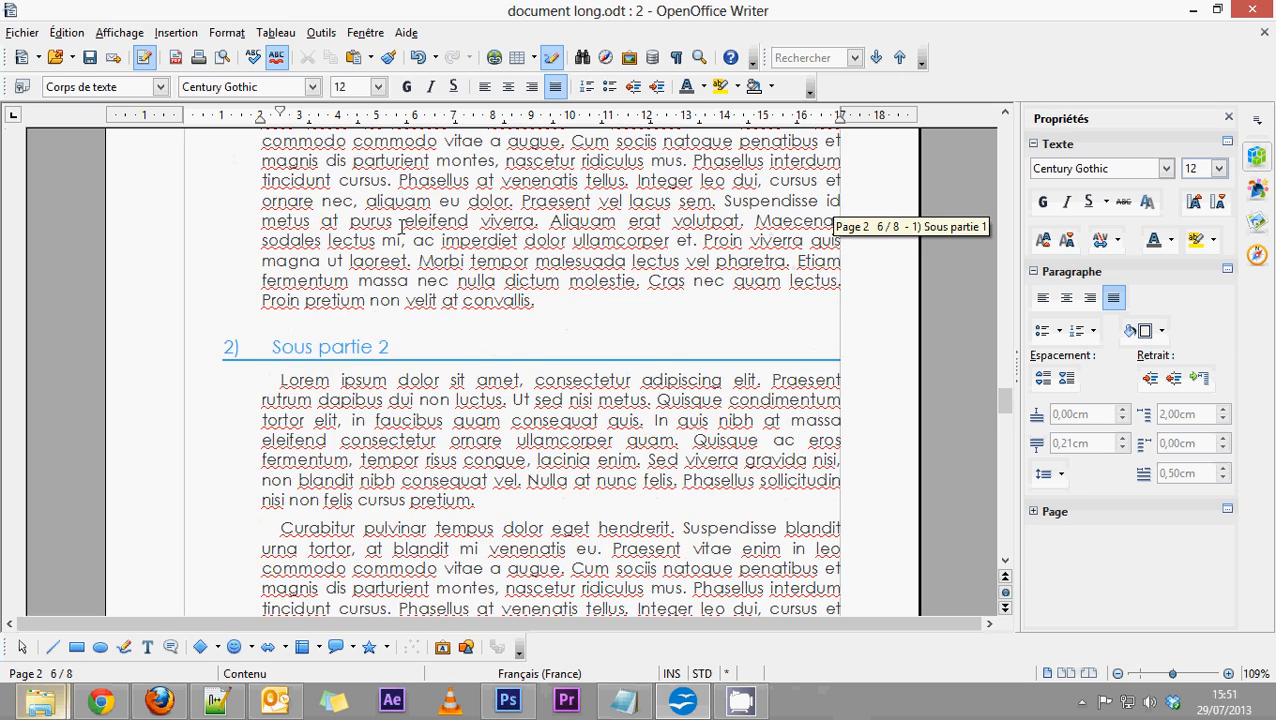
{"action": "scroll", "coordinate": [401, 228], "scroll_direction": "down", "scroll_amount": 3}
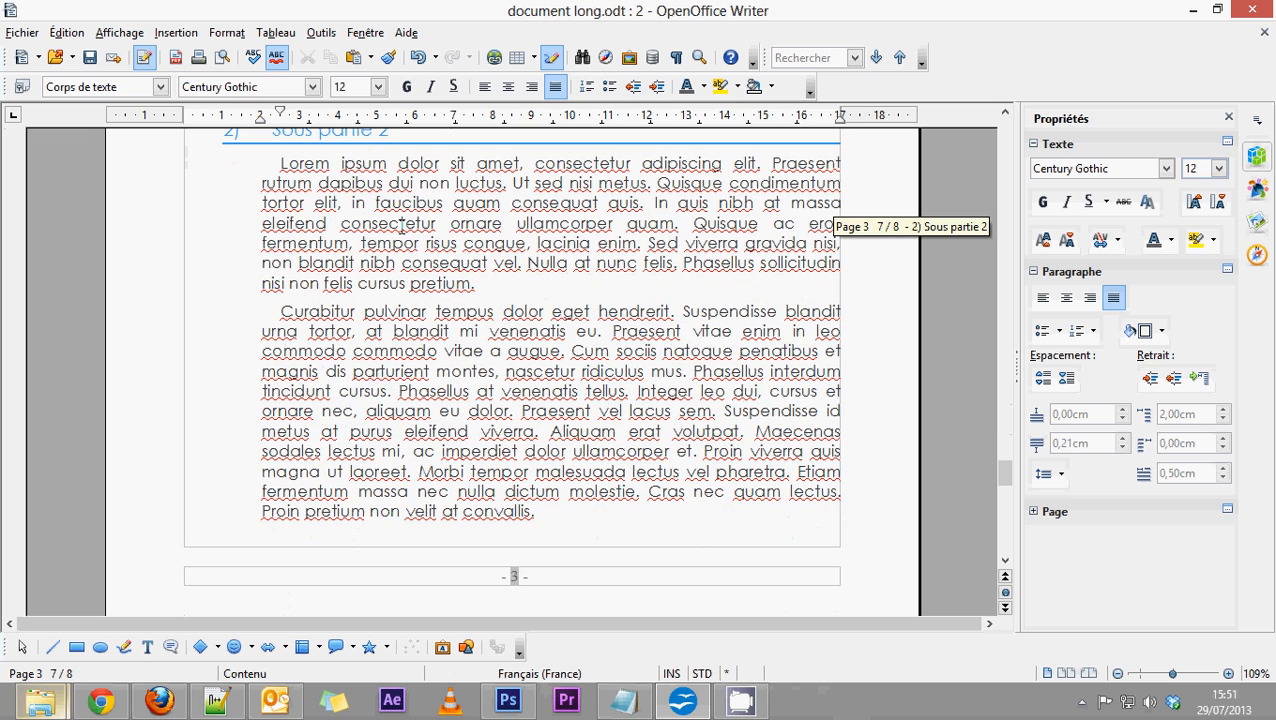